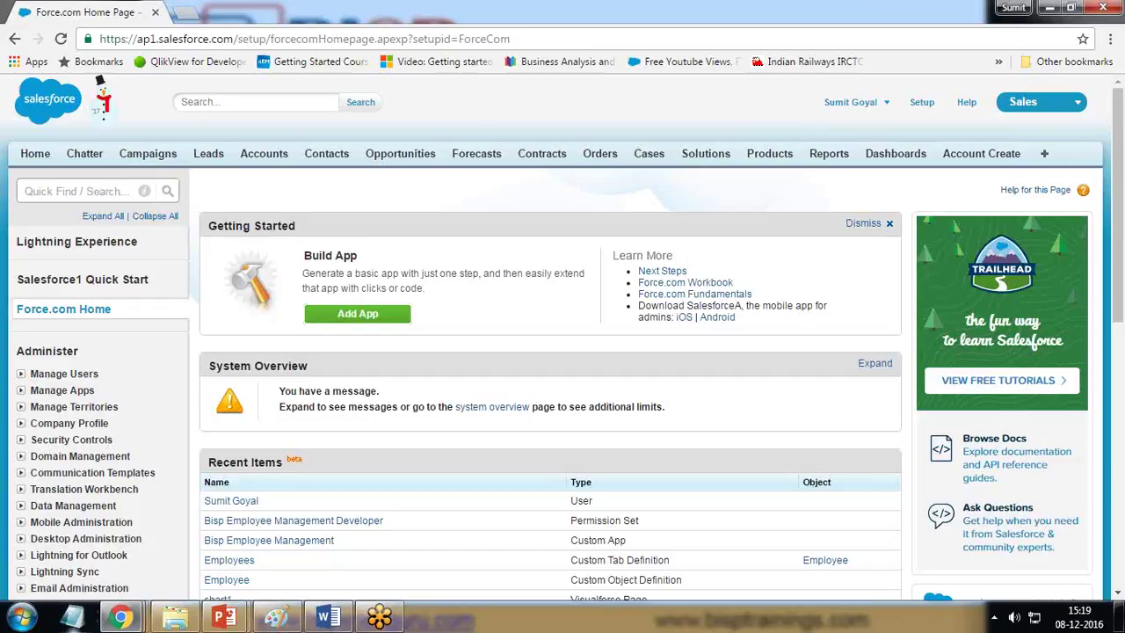
Step: Show the Campaigns home page with the All Active Campaigns view selected
mouse_move(120, 617)
click(149, 155)
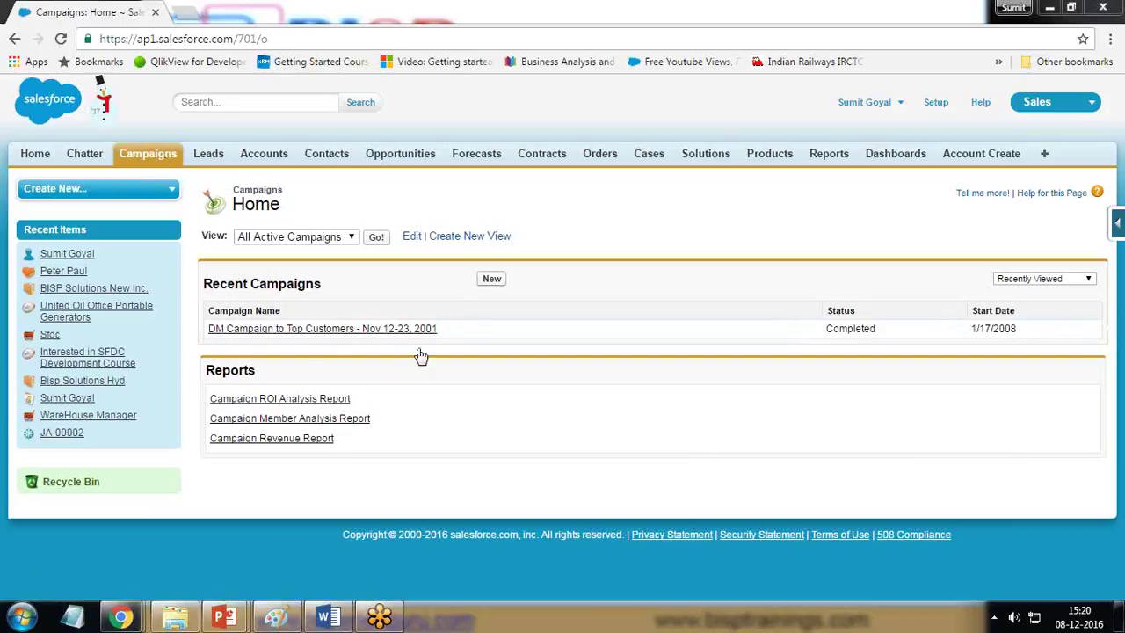
click(339, 242)
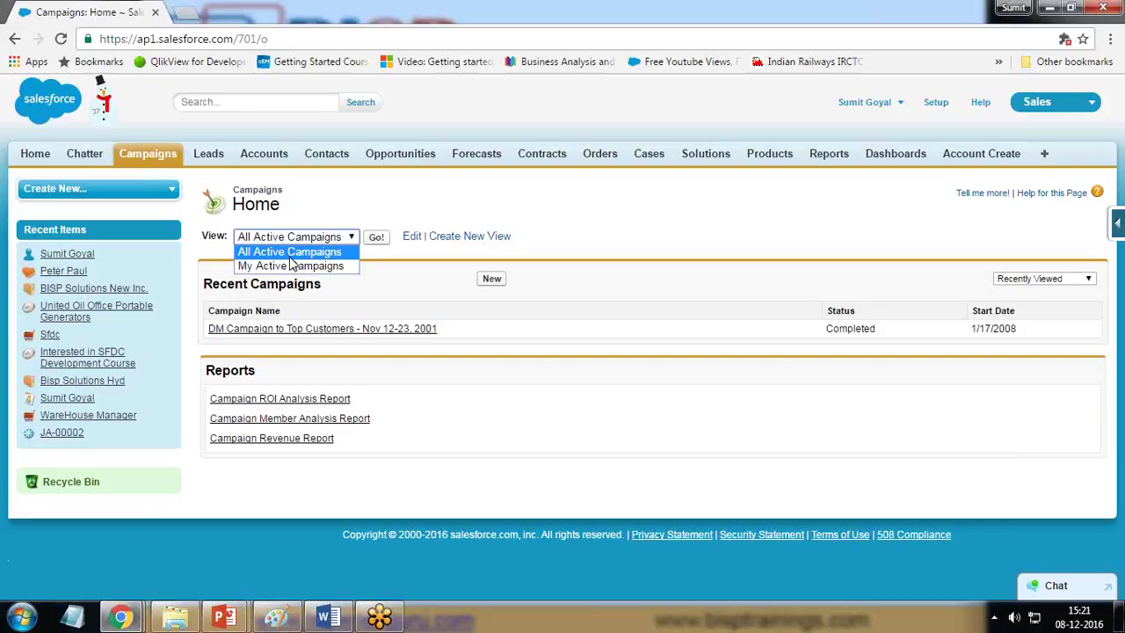
click(619, 254)
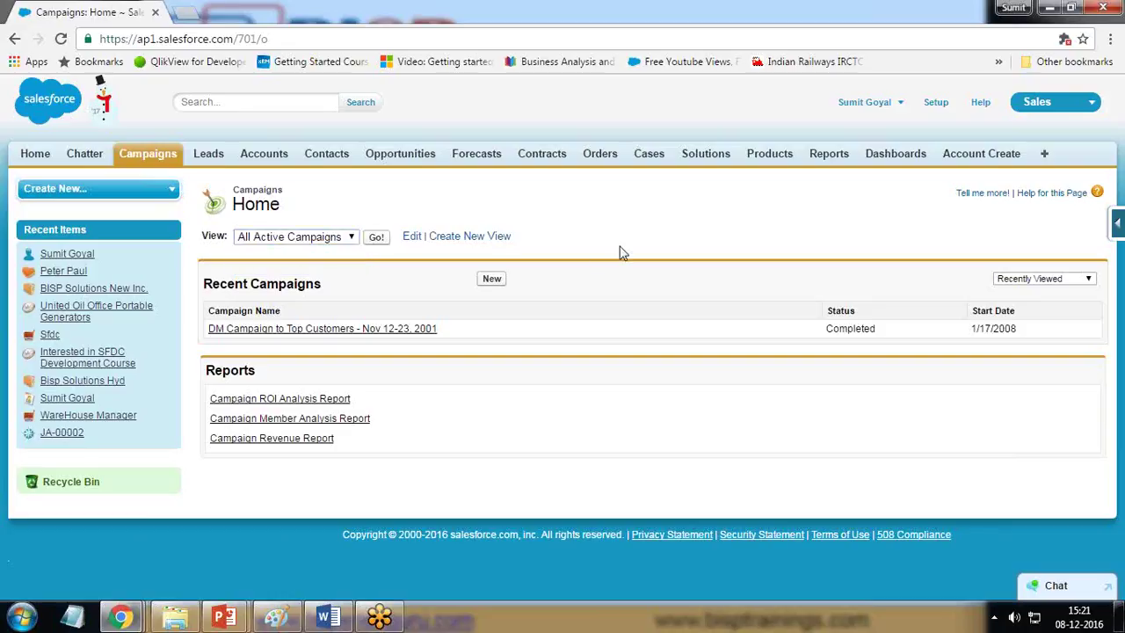
Step: Start a new campaign named 'Webinar on Salesforce'
click(493, 280)
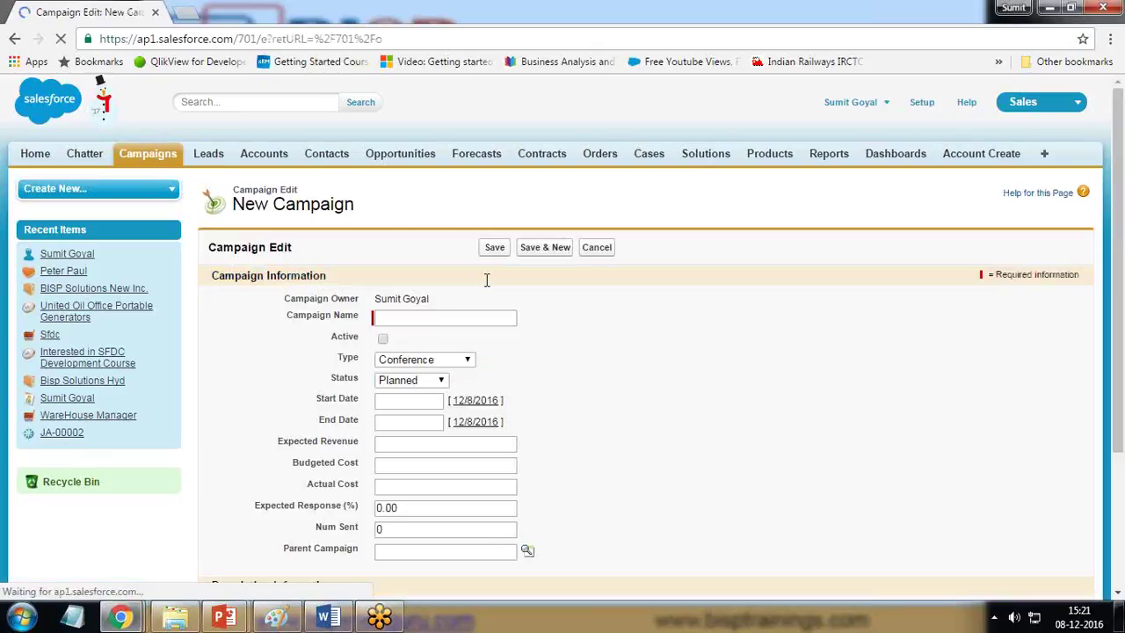
drag(375, 299, 431, 301)
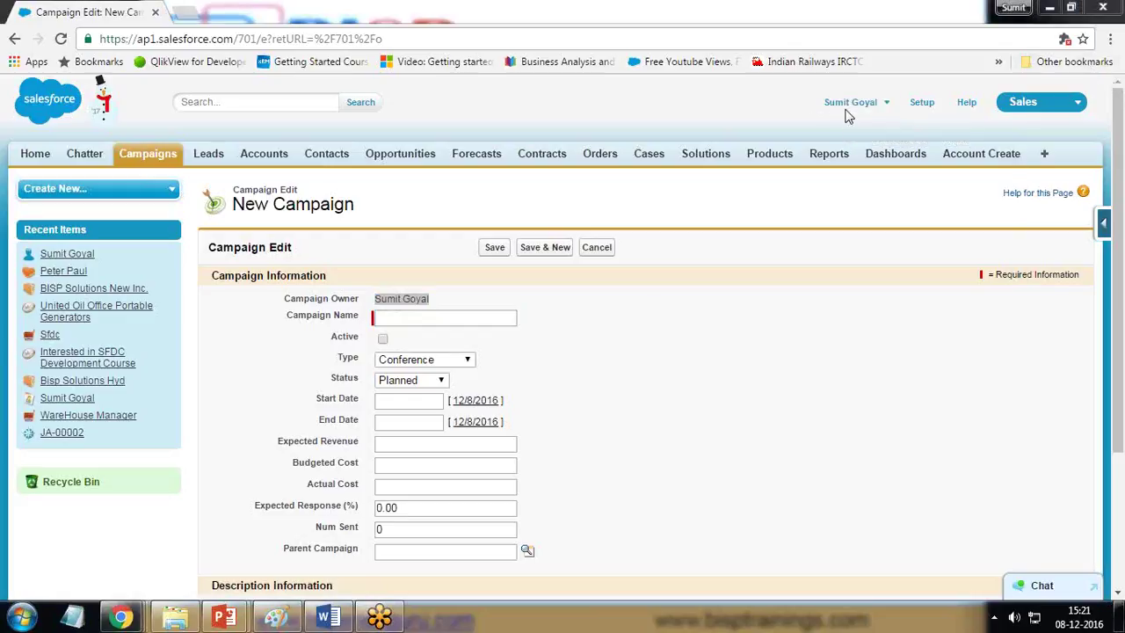
click(398, 317)
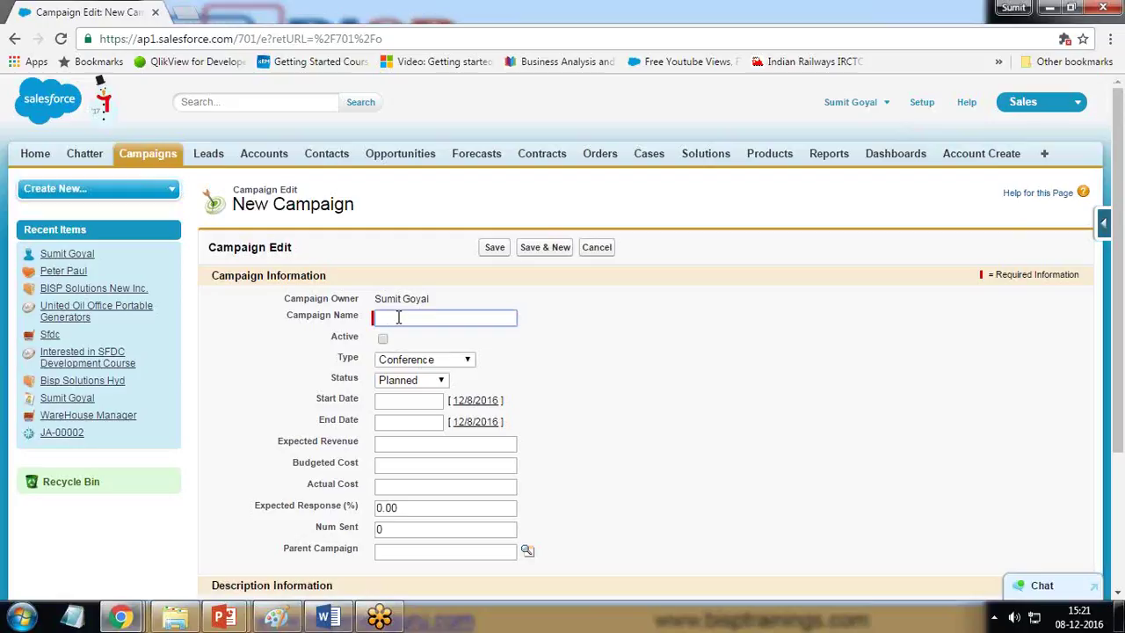
text(Webinar on Salesforce)
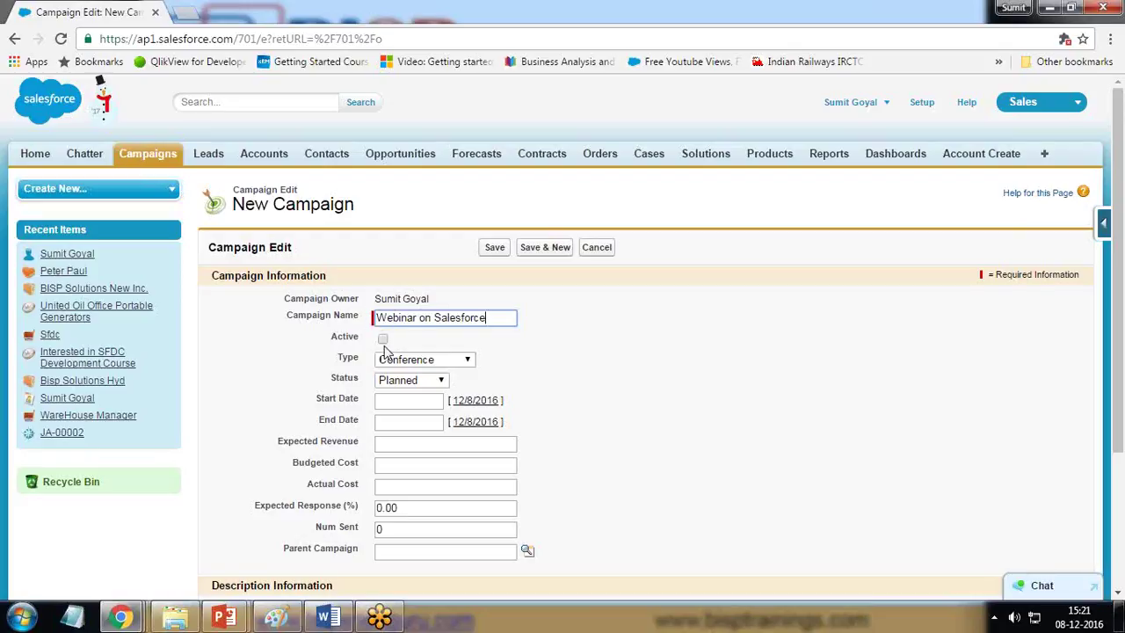
Step: Mark the campaign Active with type Webinar and status Planned
click(384, 339)
click(403, 363)
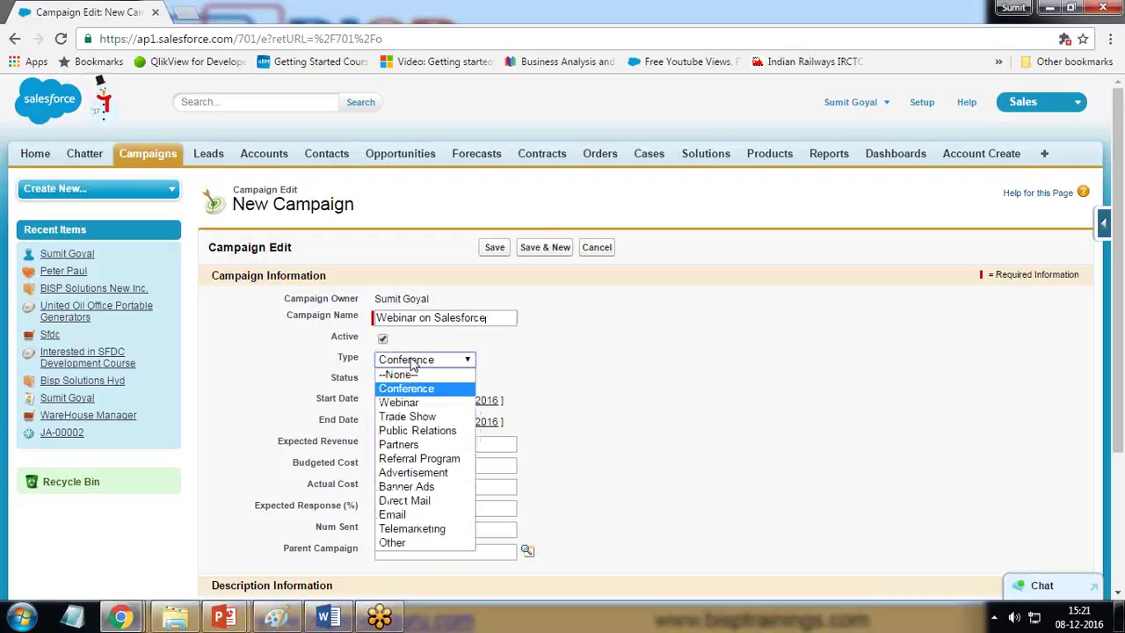
click(410, 404)
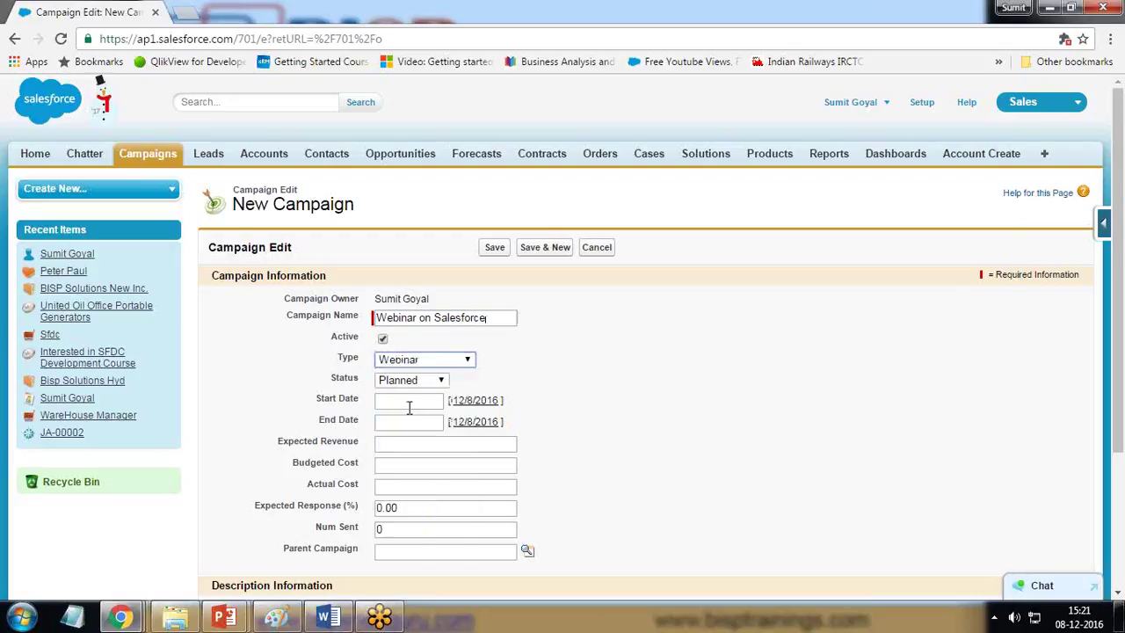
click(427, 381)
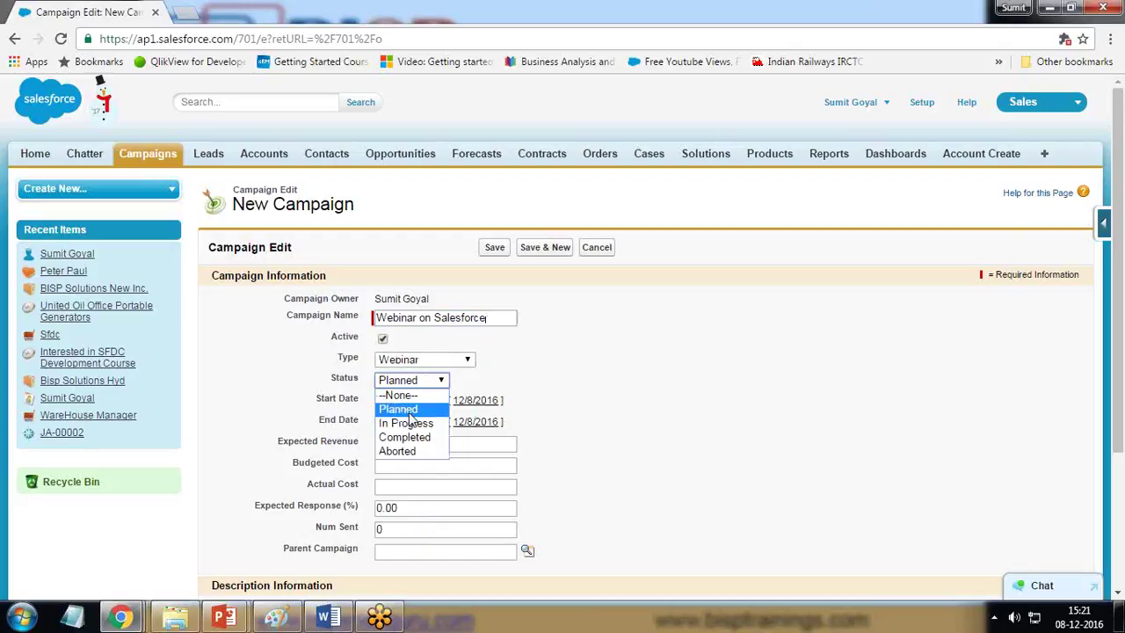
click(409, 413)
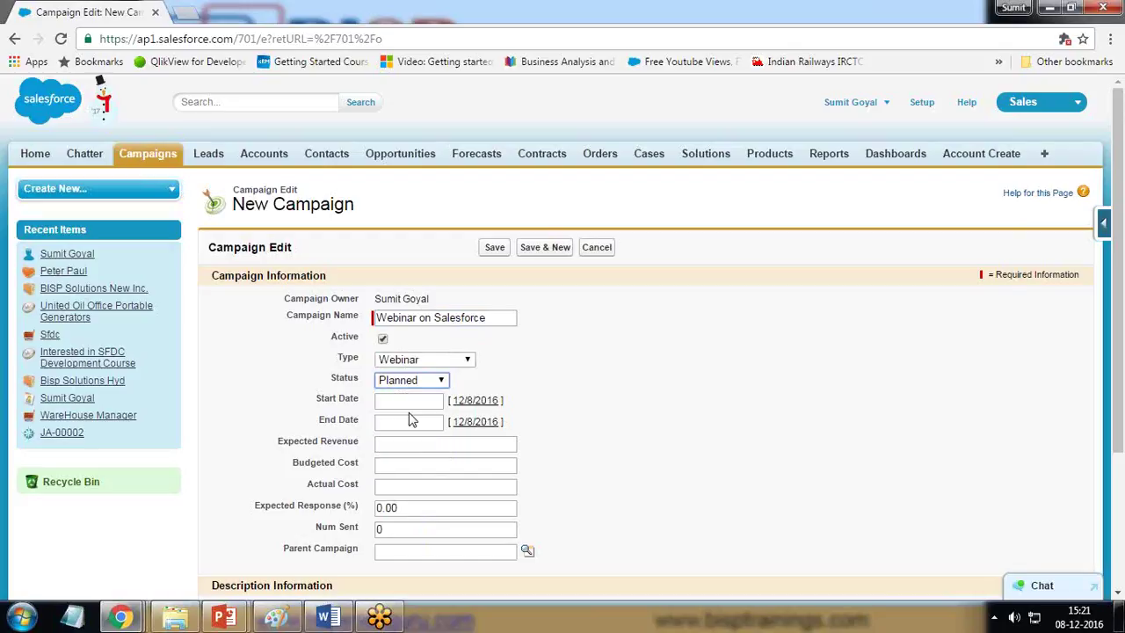
Step: Set both the start date and end date to 12/17/2016
click(413, 401)
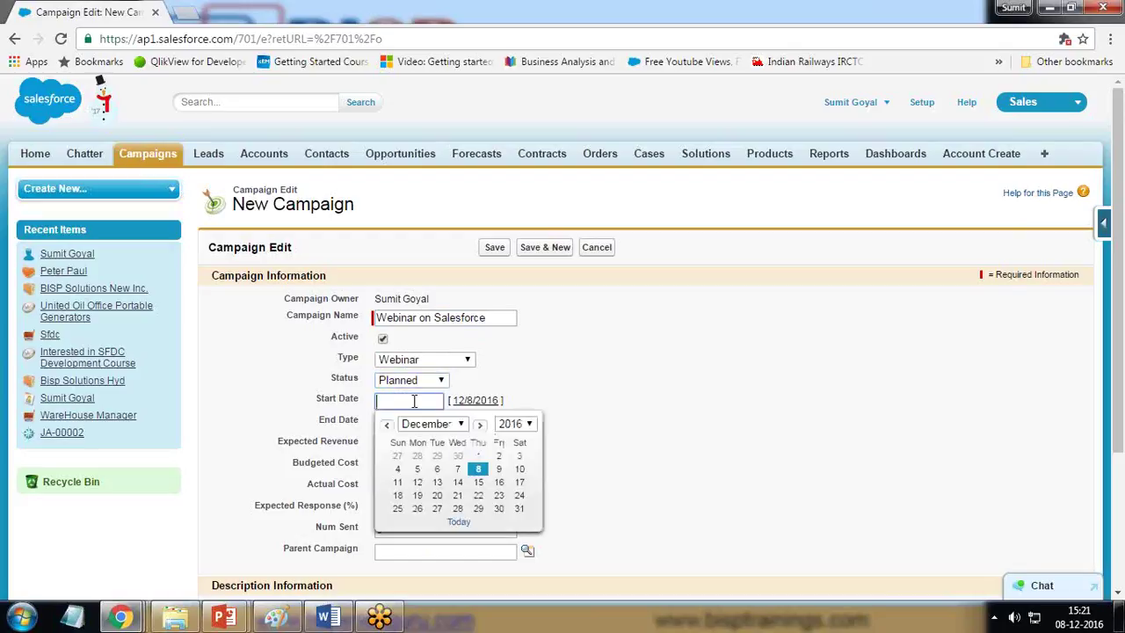
click(521, 470)
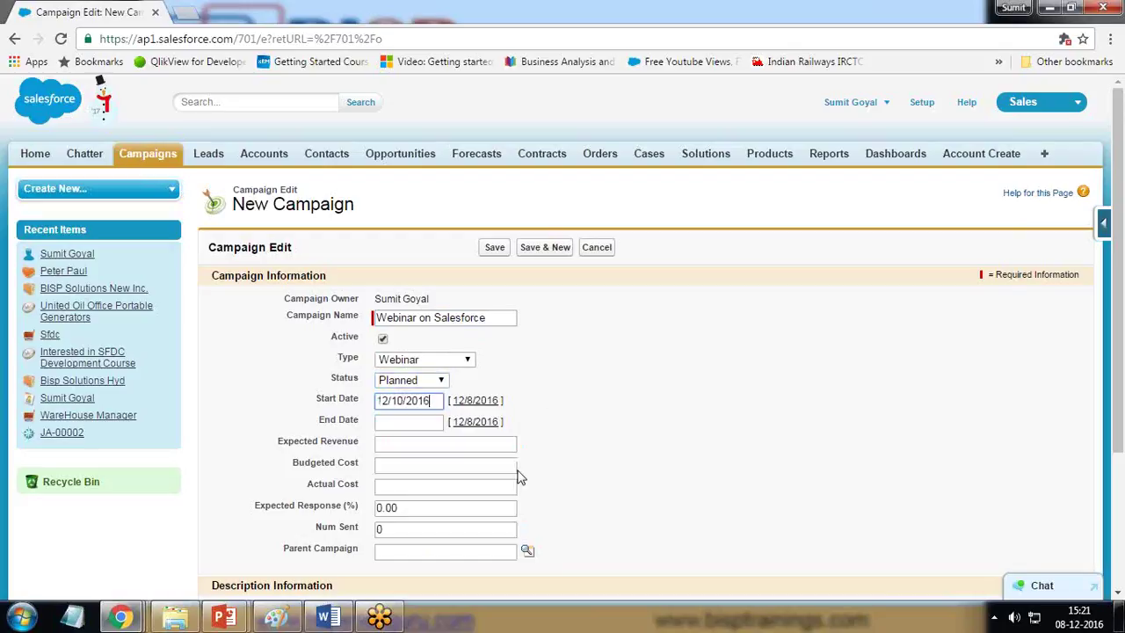
click(427, 403)
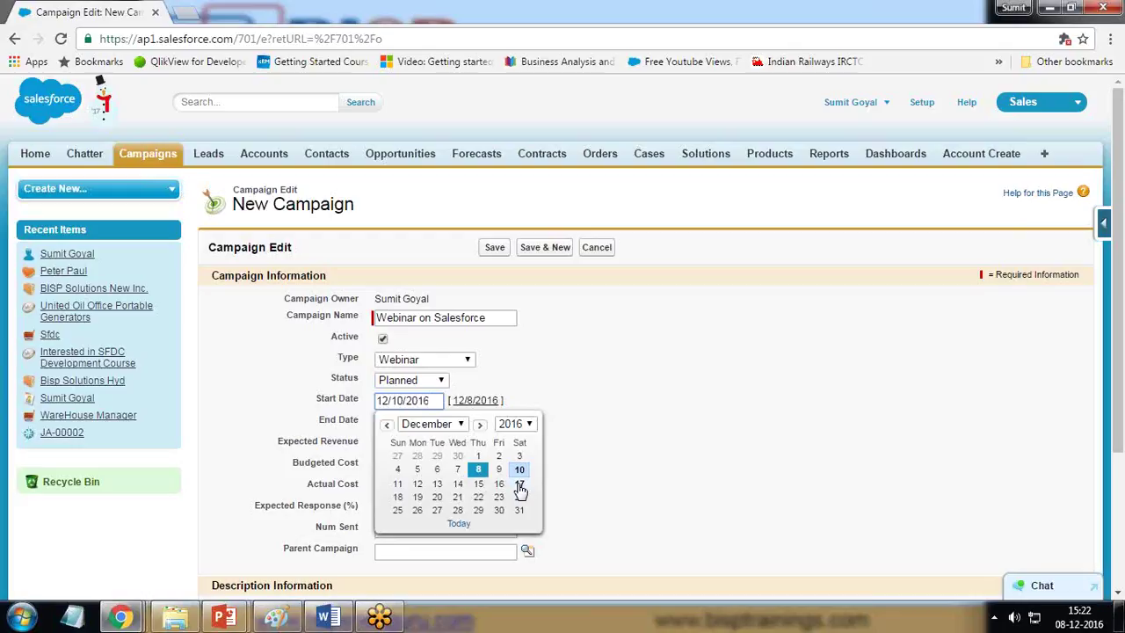
click(520, 484)
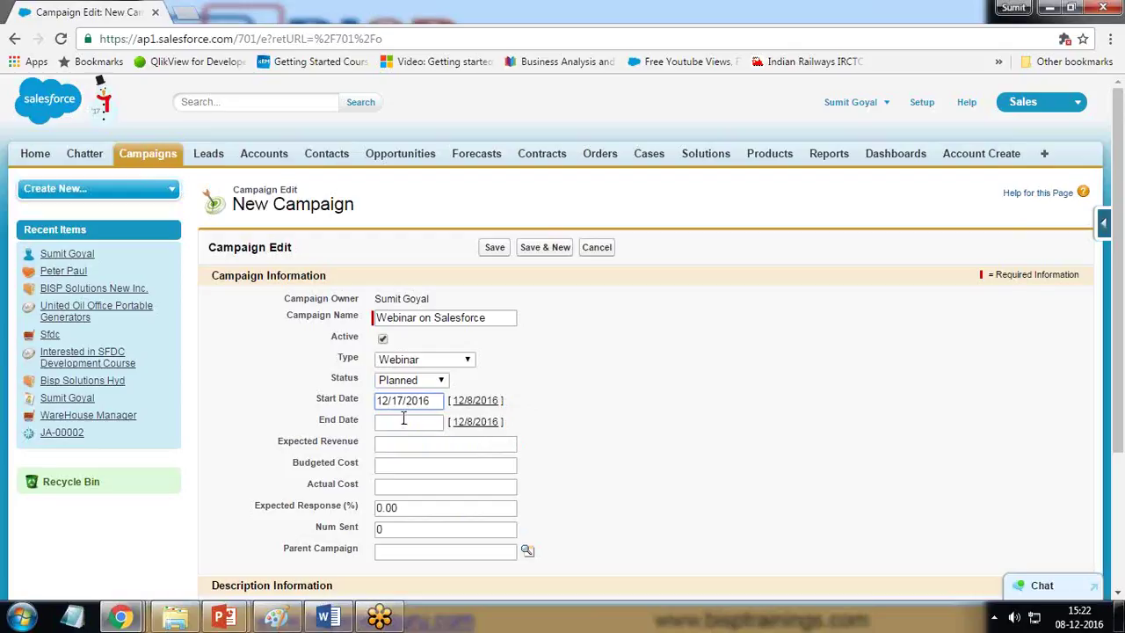
click(404, 421)
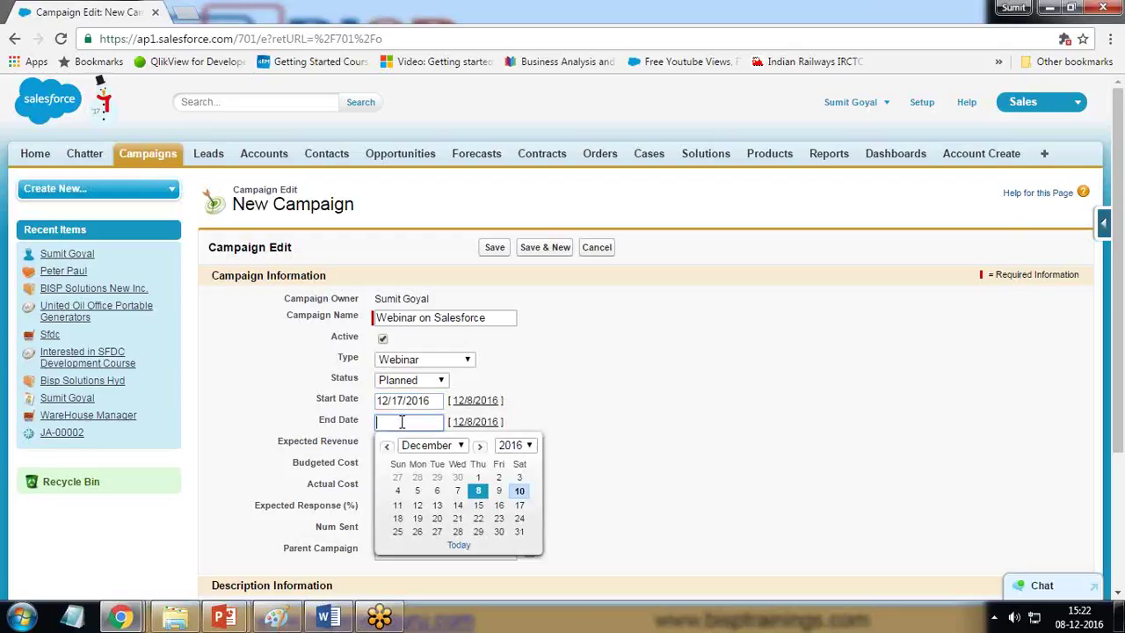
click(520, 506)
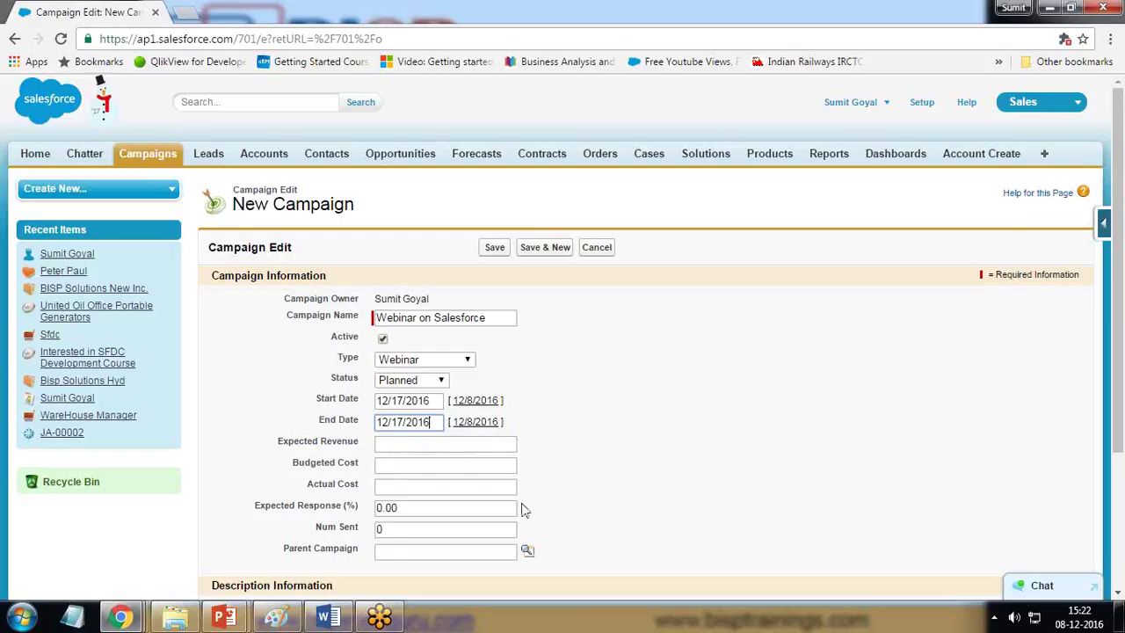
click(427, 445)
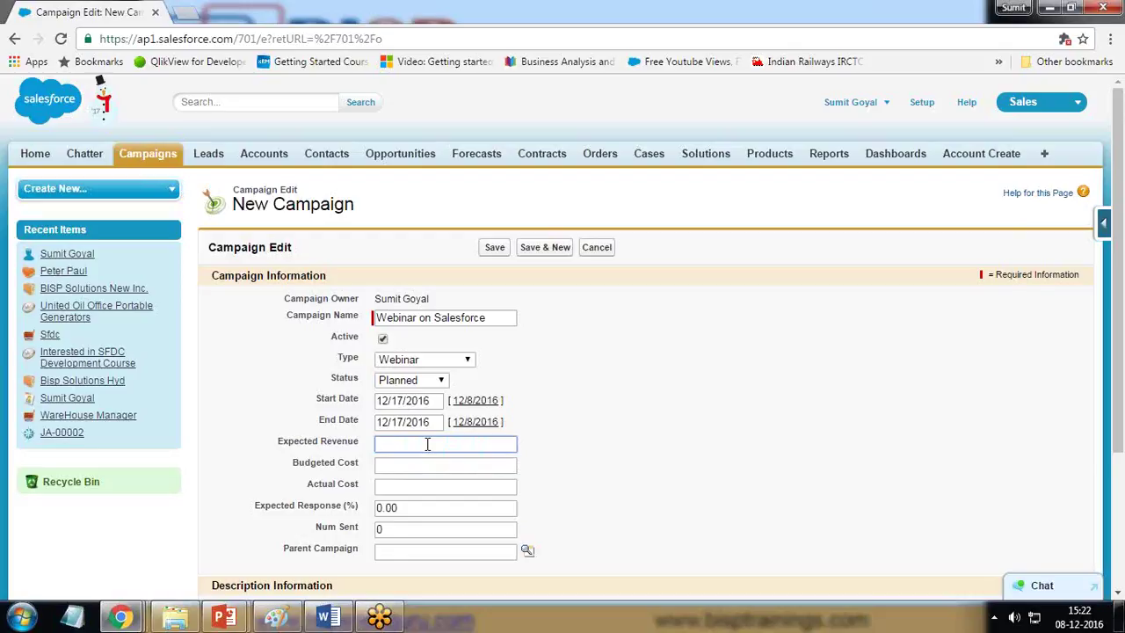
Step: Enter expected revenue 100000 and budgeted cost 10000
text(100000)
key(Left)
key(Left)
key(Left)
key(Left)
key(Left)
key(Tab)
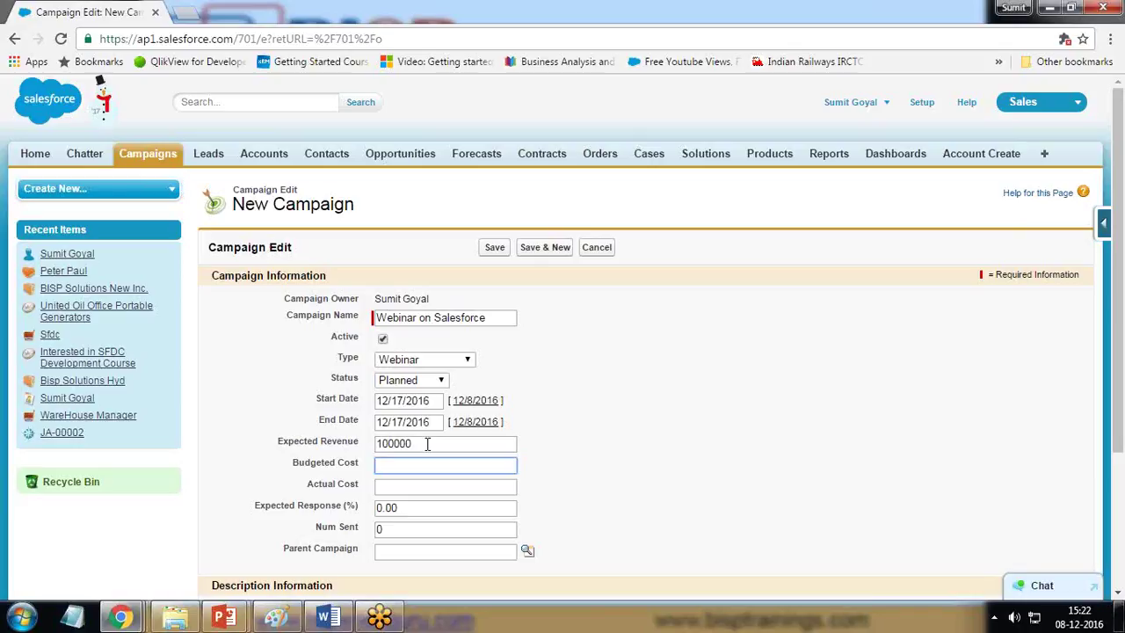
text(10000)
click(431, 483)
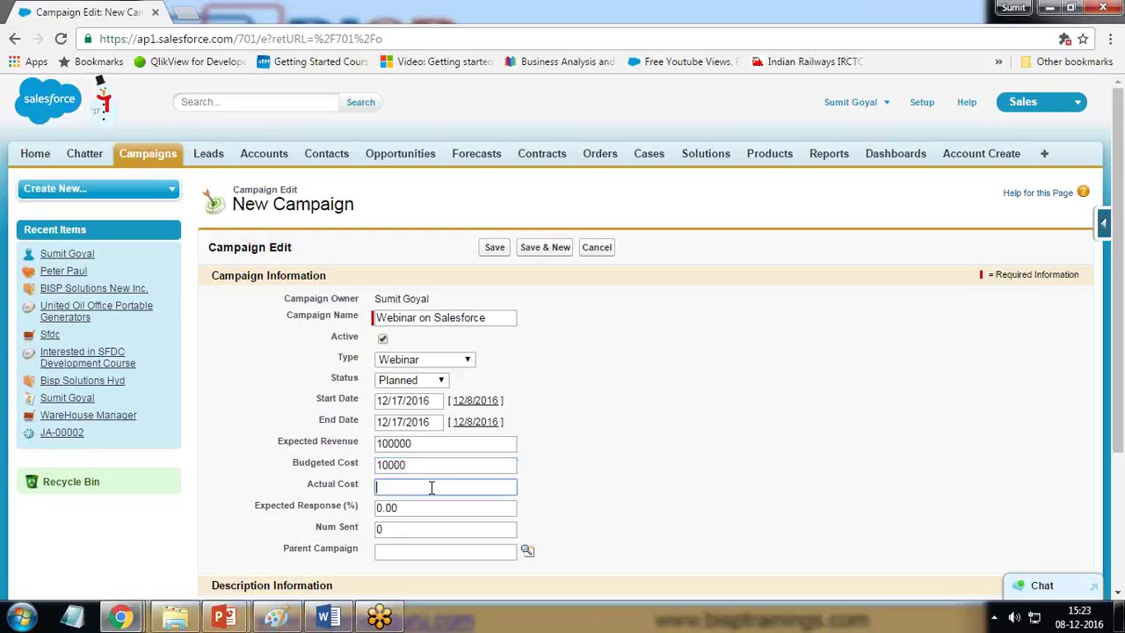
Step: Set the expected response to 20%
key(Tab)
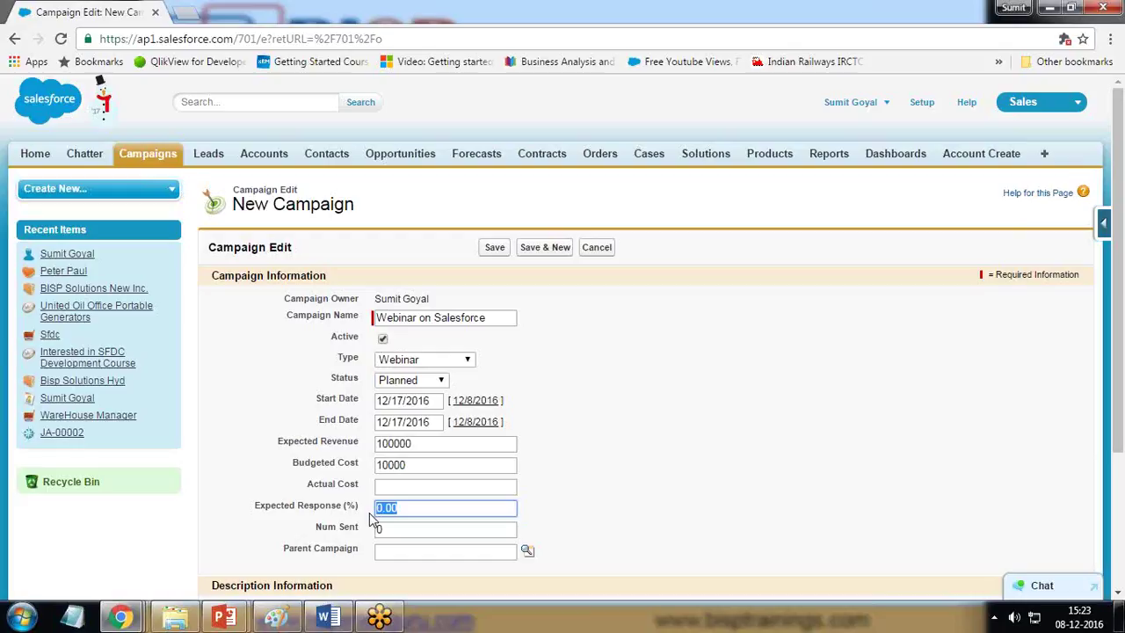
text(1)
key(BackSpace)
text(20)
scroll(459, 502, down, 2)
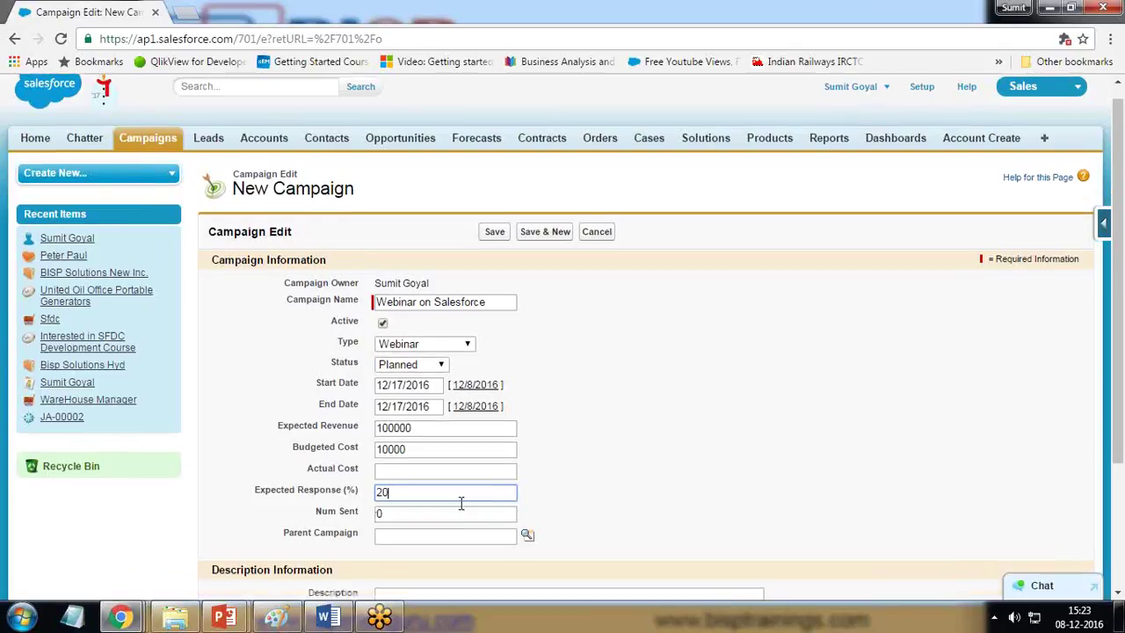
key(Tab)
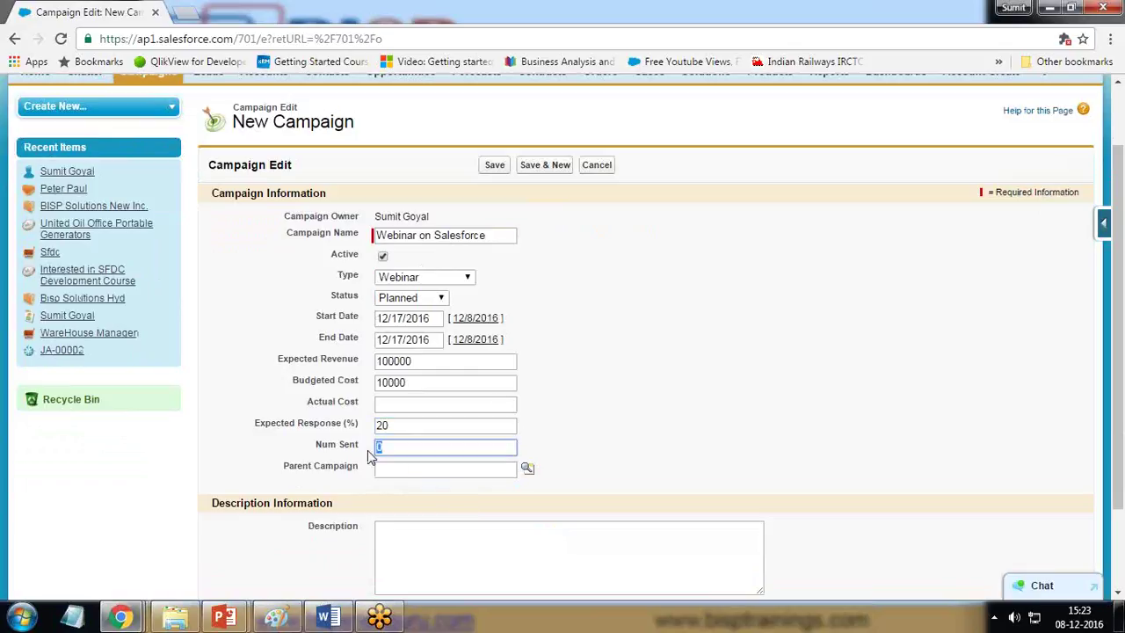
click(401, 467)
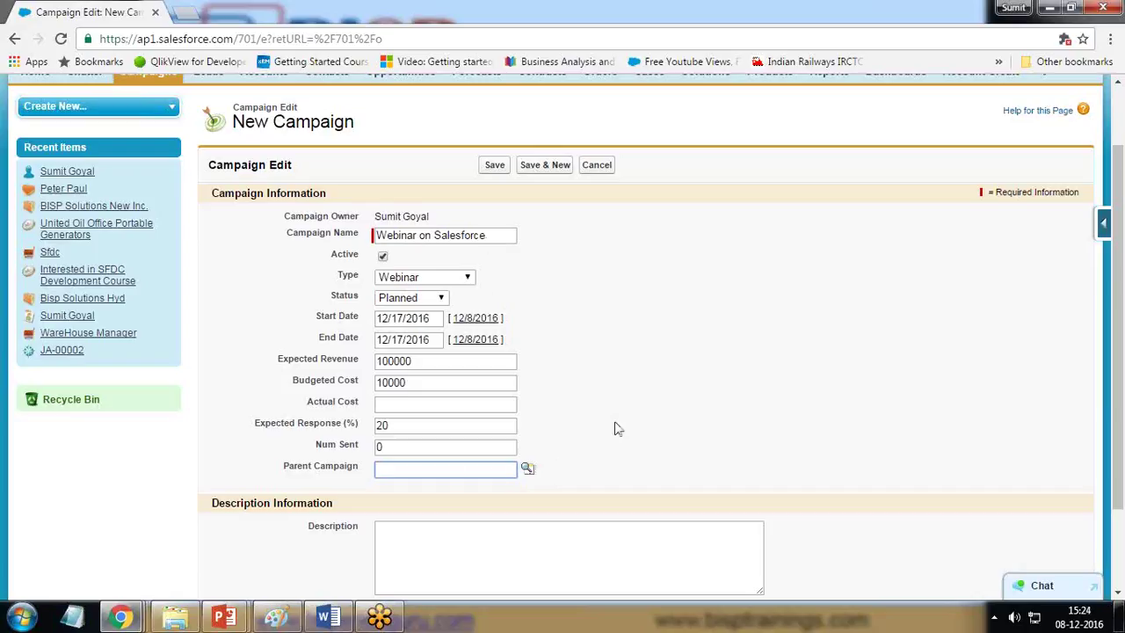
scroll(616, 427, down, 3)
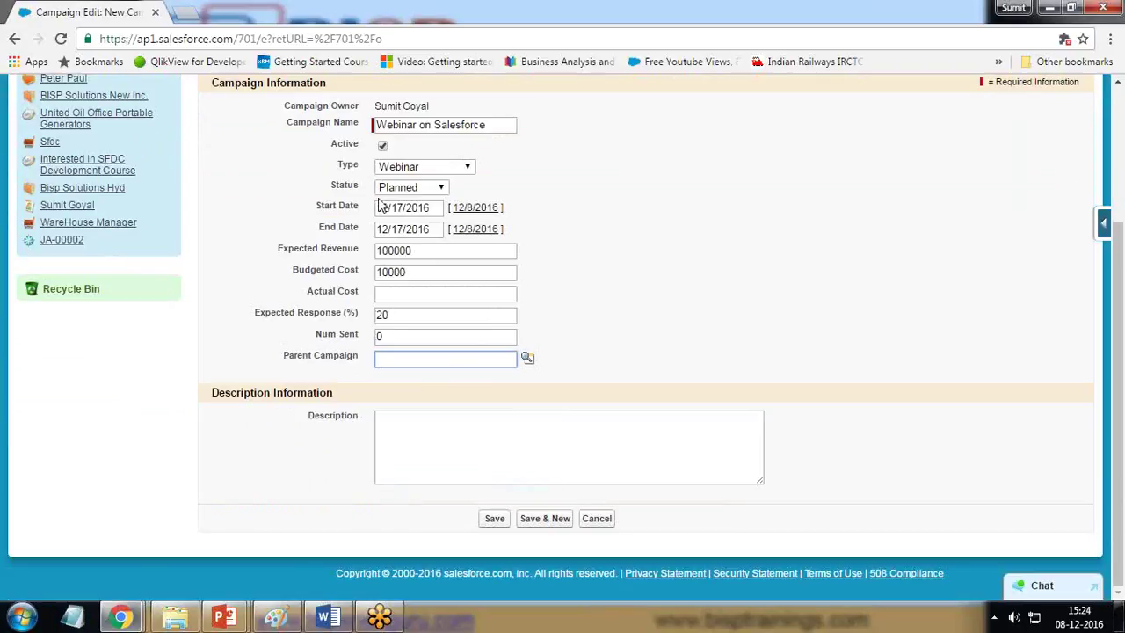
Step: Write the description 'Campaign to send invitation to candidates for Webinar on Salesforce Development'
click(430, 432)
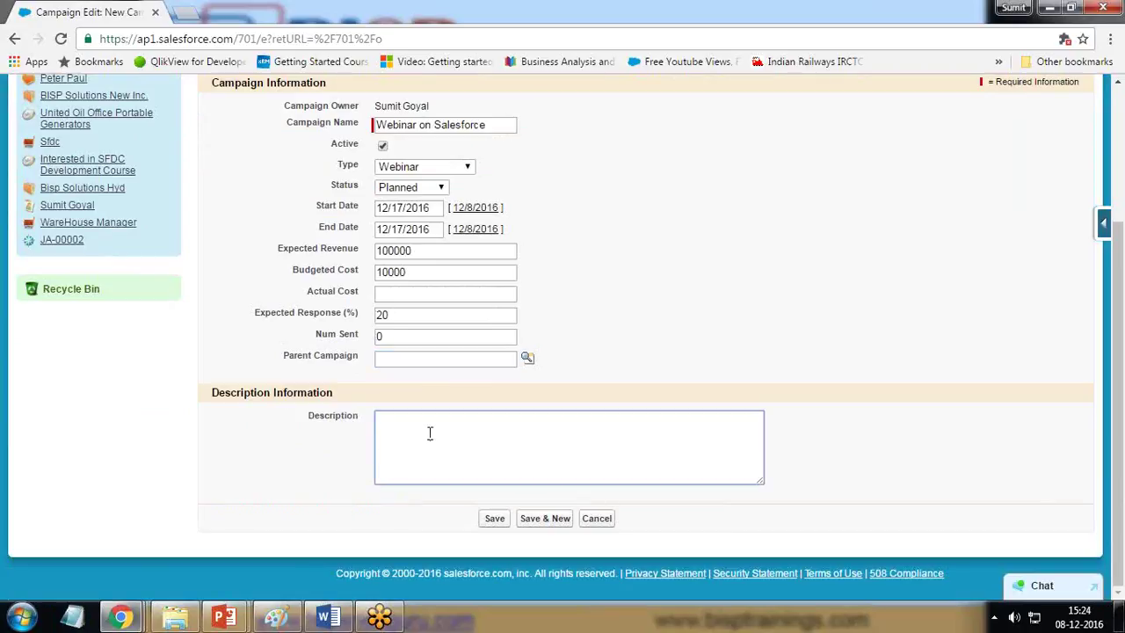
text(Campaign to send invitat)
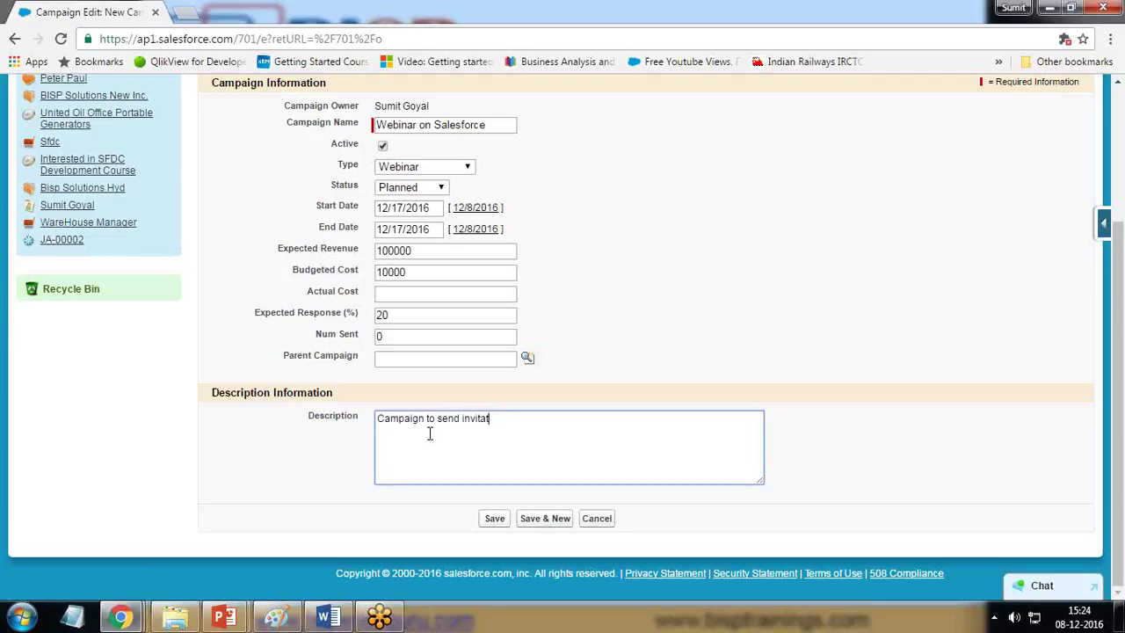
text(ion to candidates for W)
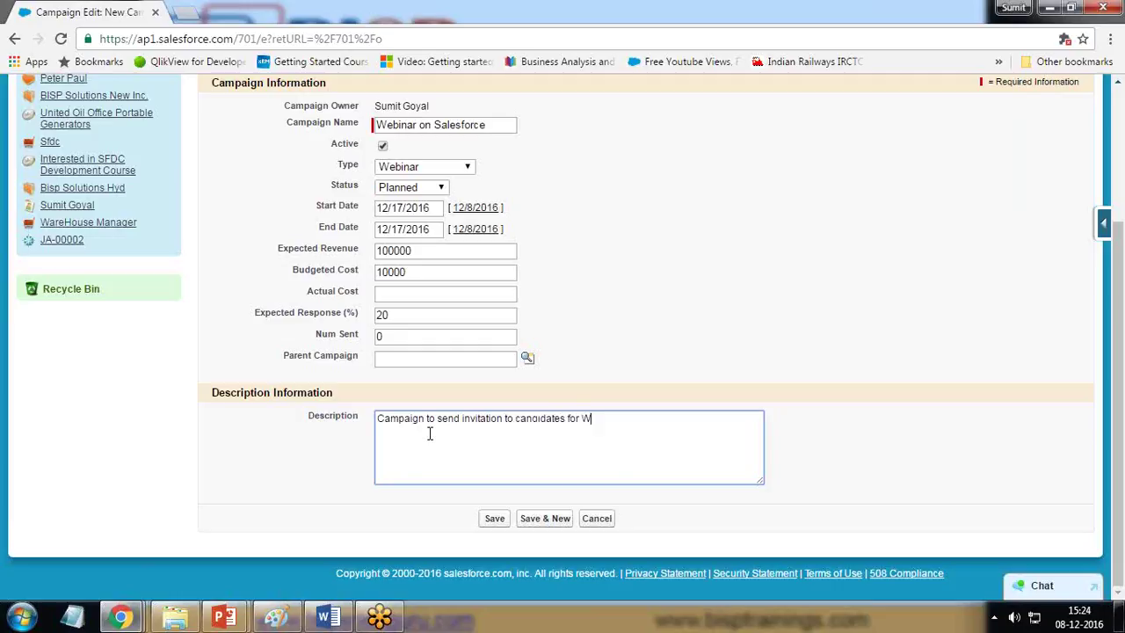
text(ebinar on Salesforce Developemnt)
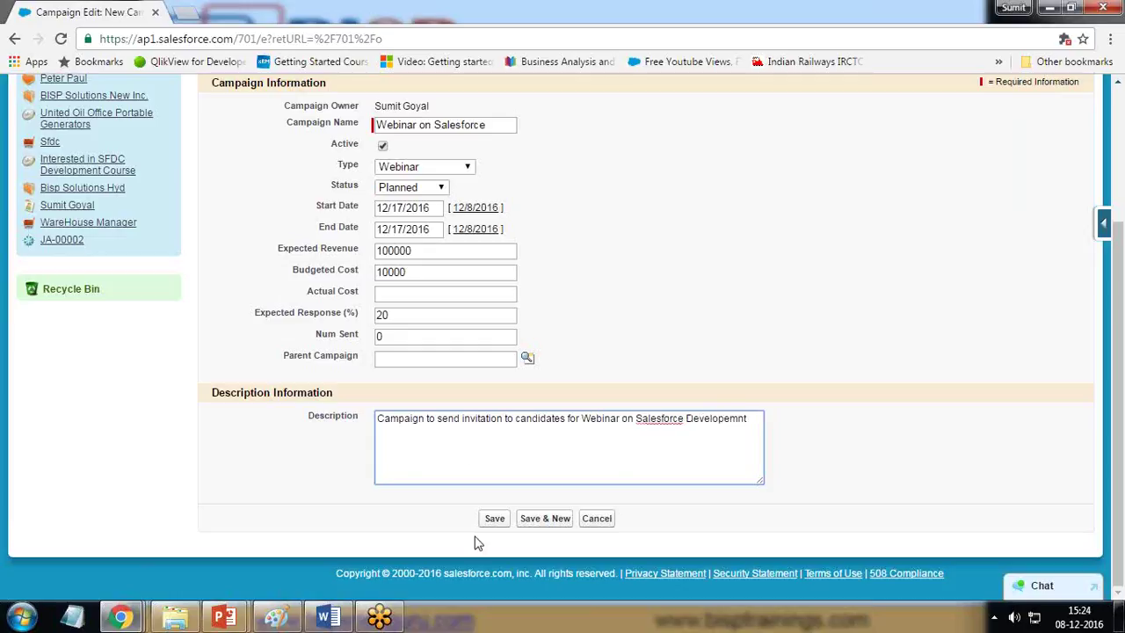
key(BackSpace)
key(BackSpace)
key(BackSpace)
key(BackSpace)
text(ment)
click(495, 519)
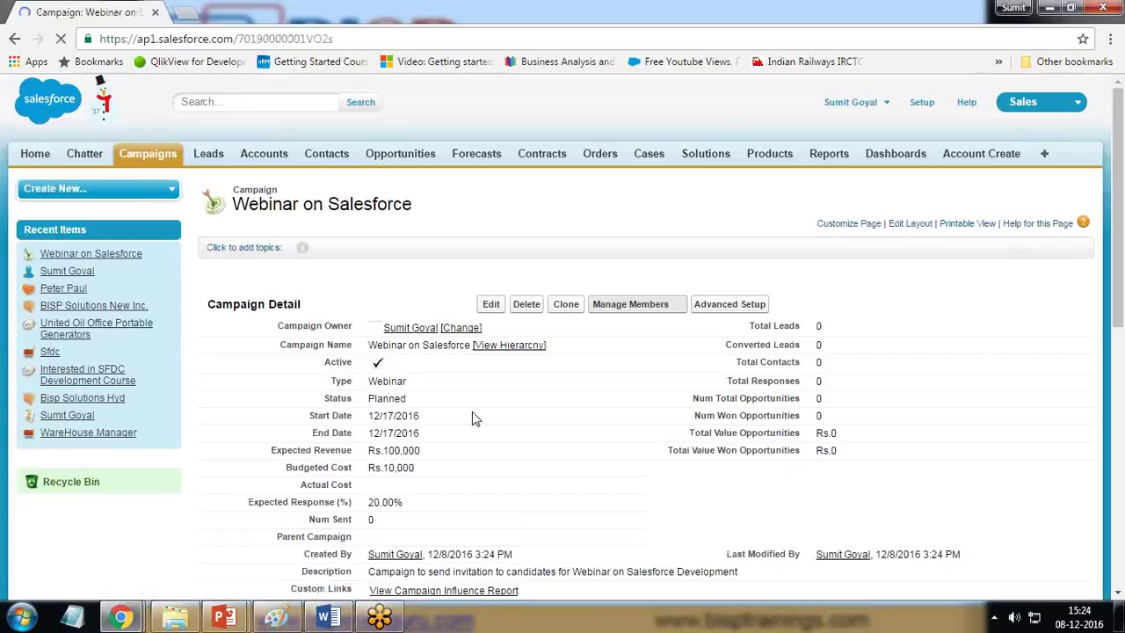
scroll(473, 413, down, 1)
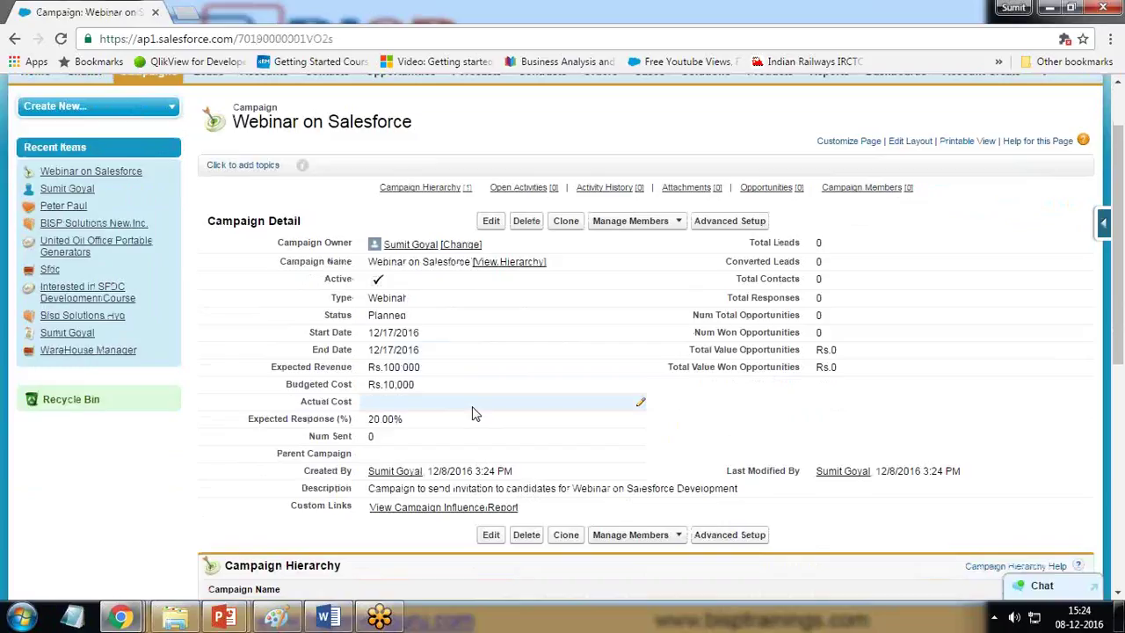
scroll(499, 397, down, 3)
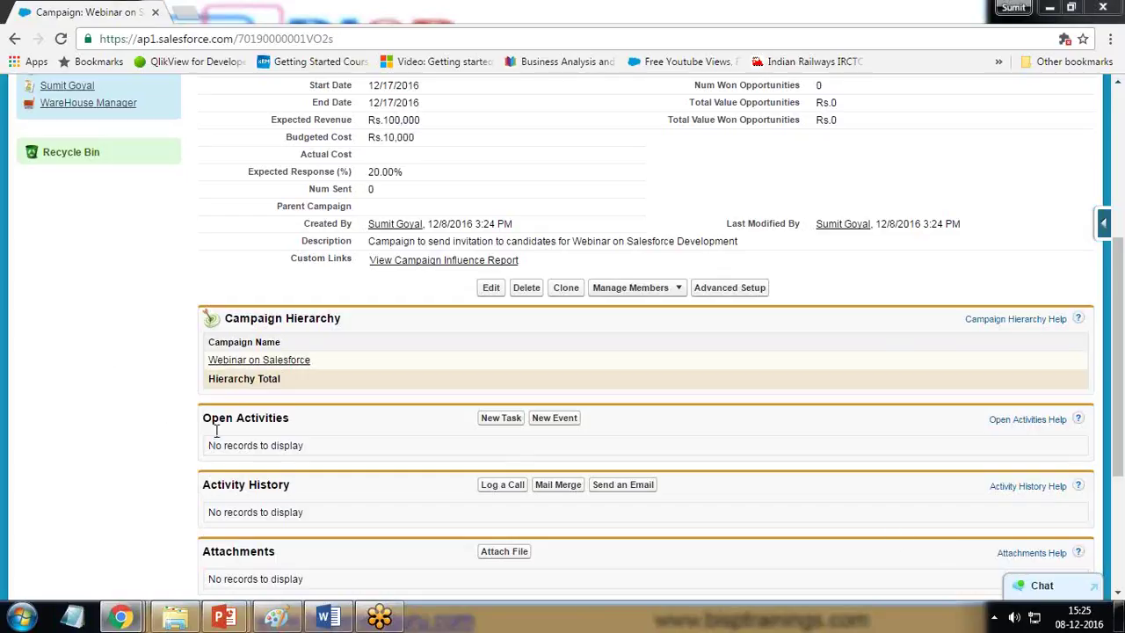
drag(213, 420, 295, 421)
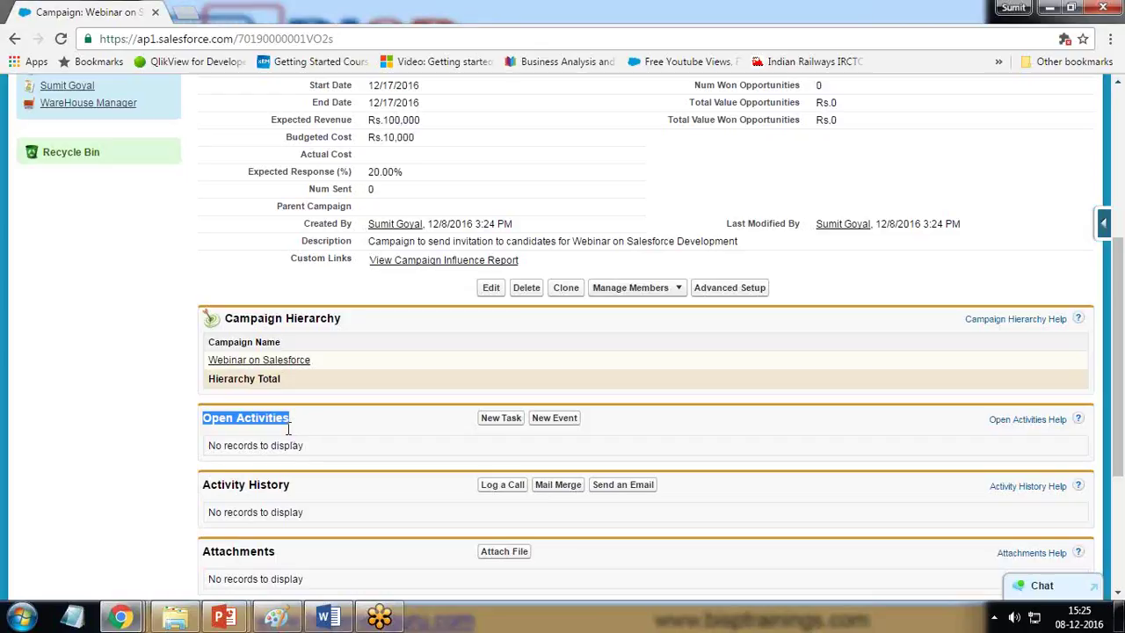
drag(202, 485, 306, 493)
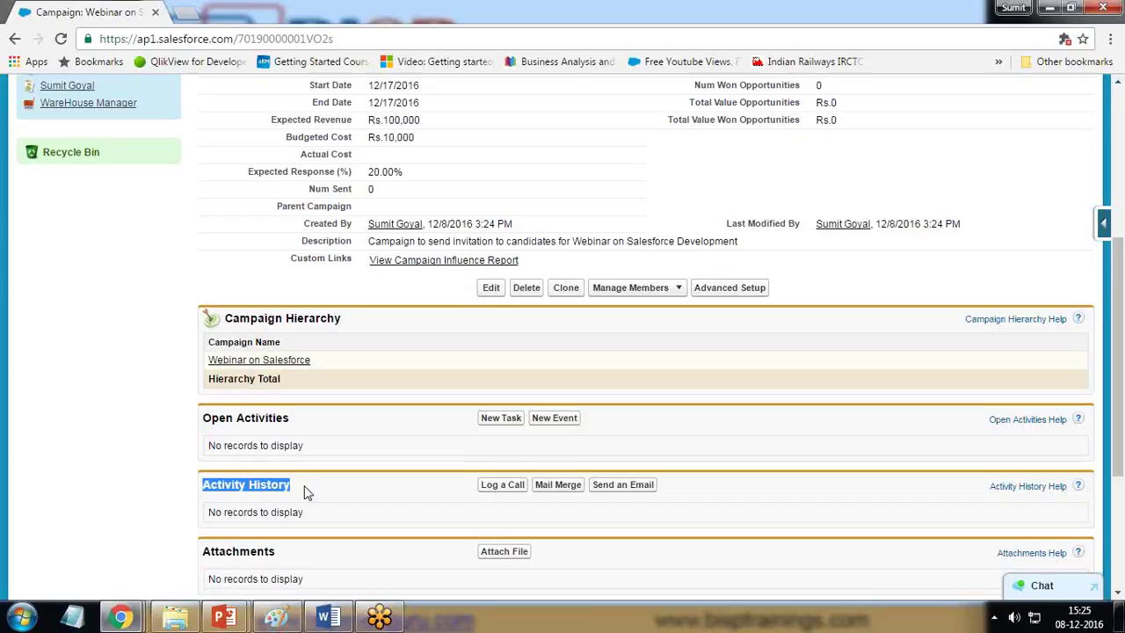
scroll(339, 554, down, 3)
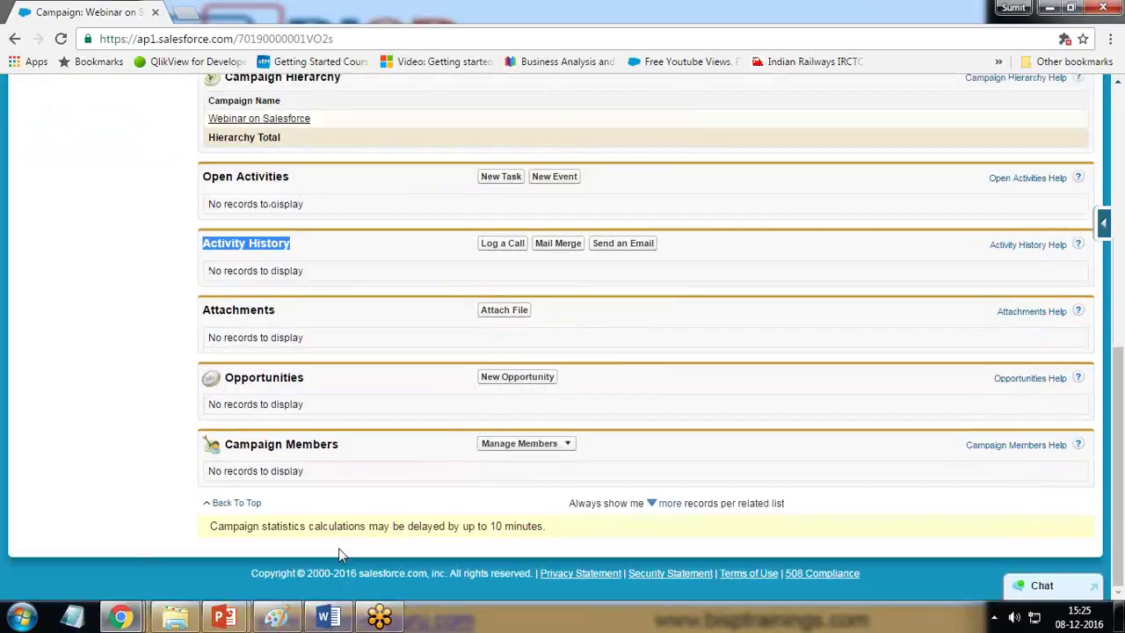
scroll(342, 555, up, 7)
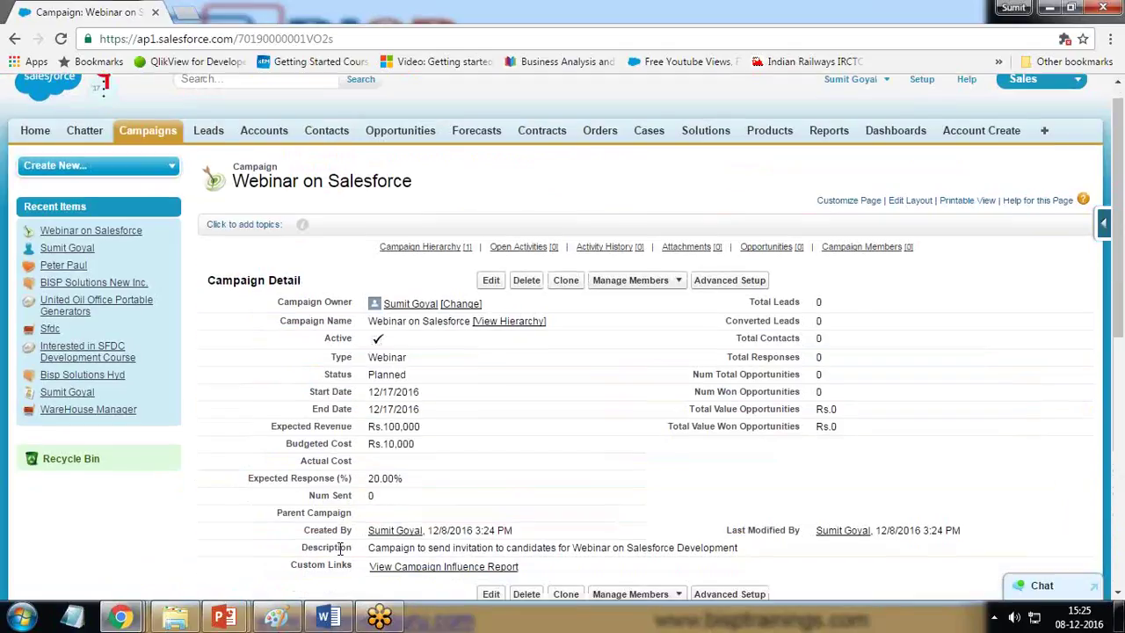
scroll(342, 551, down, 6)
scroll(342, 551, down, 1)
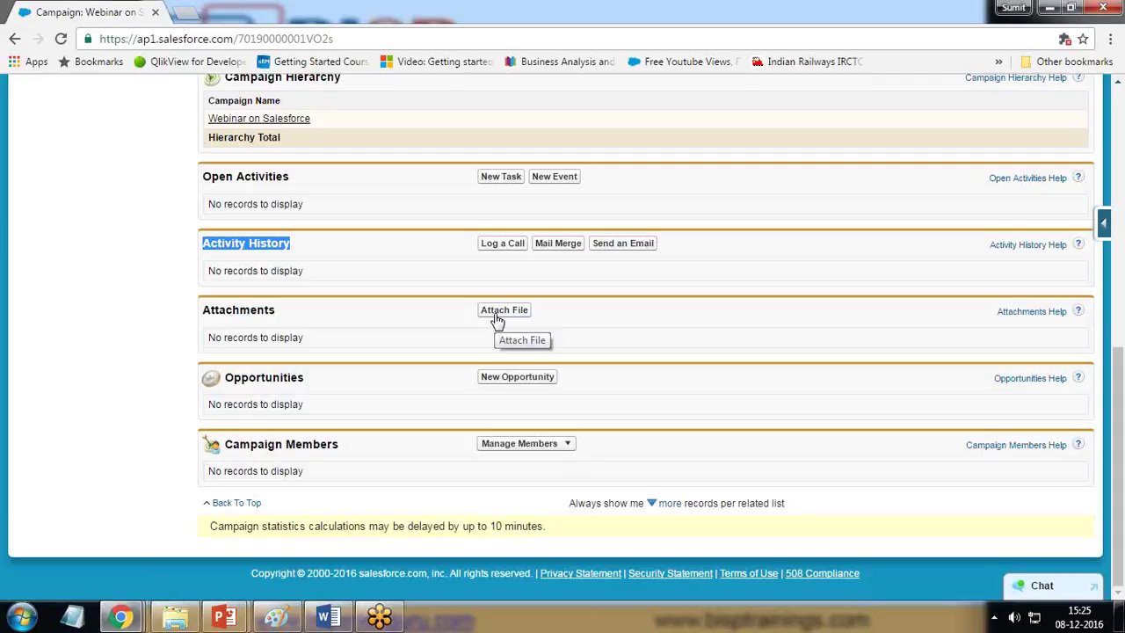
scroll(163, 449, up, 15)
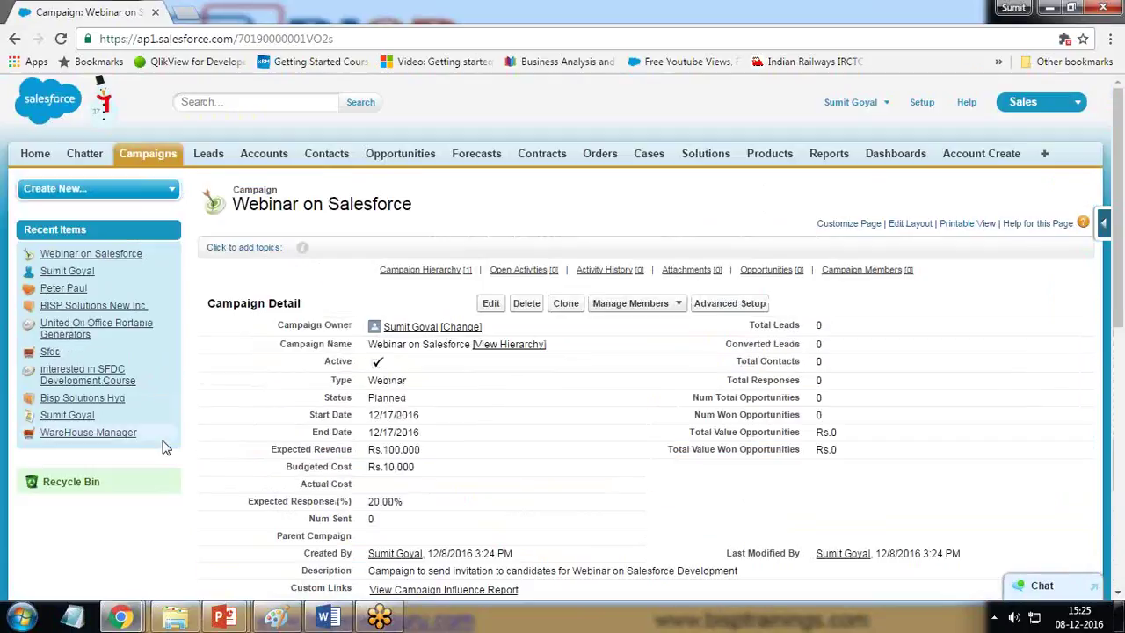
click(668, 305)
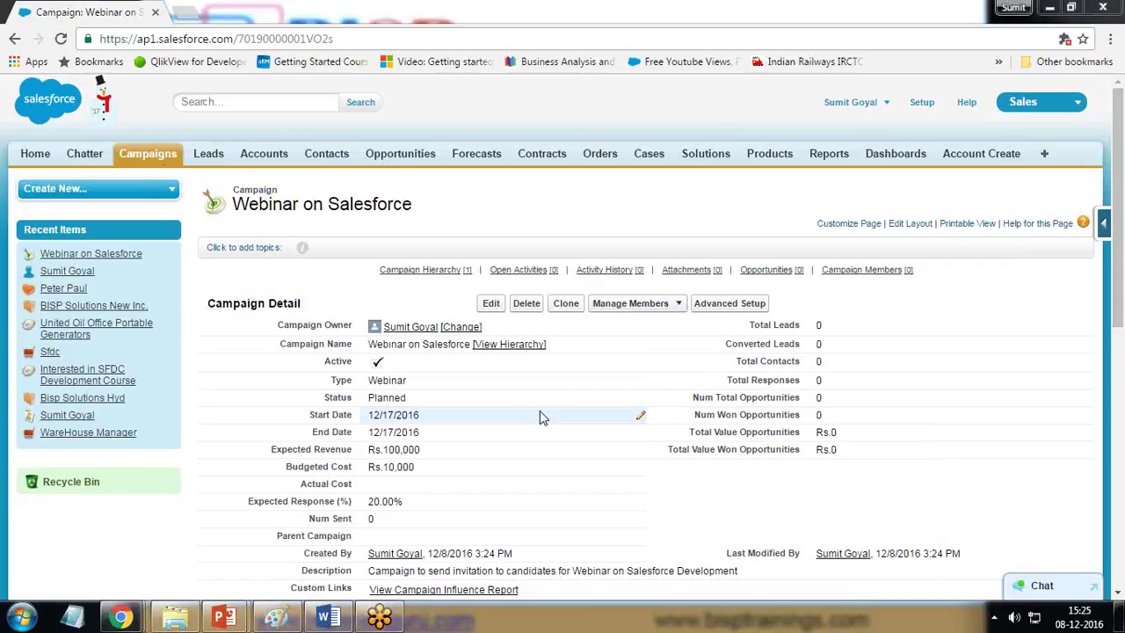
scroll(132, 534, down, 10)
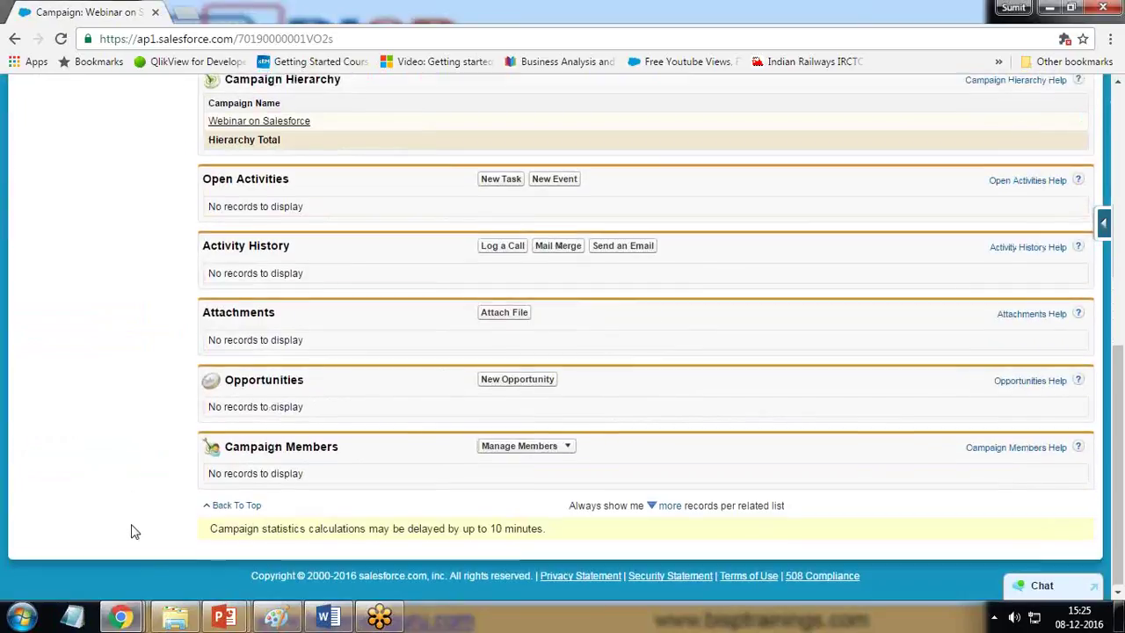
scroll(132, 532, up, 2)
scroll(131, 532, down, 2)
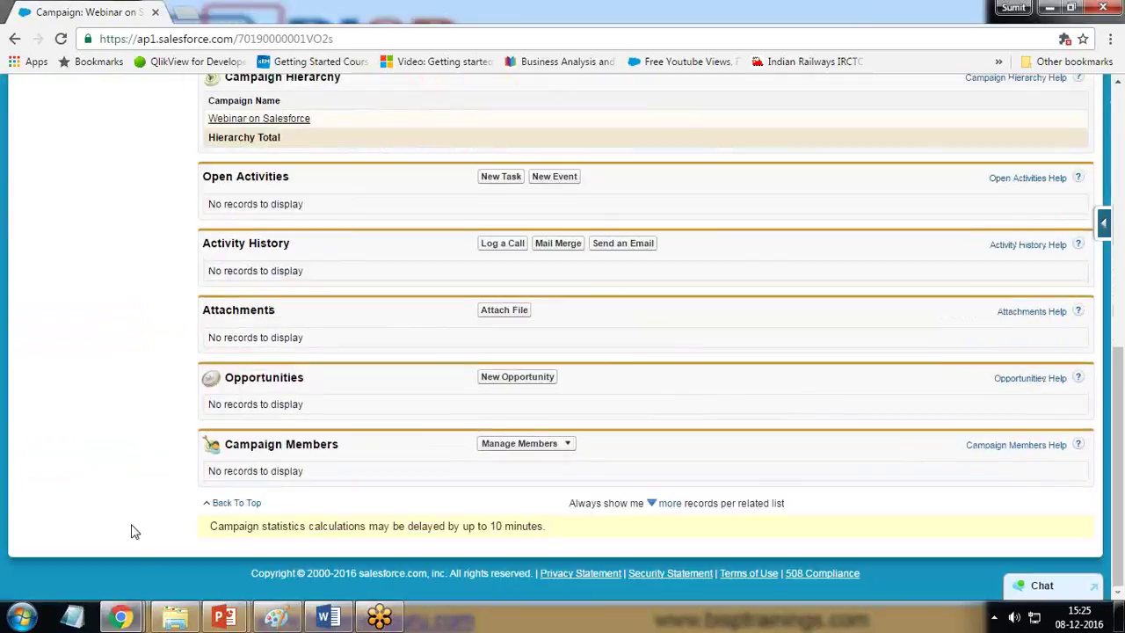
click(568, 444)
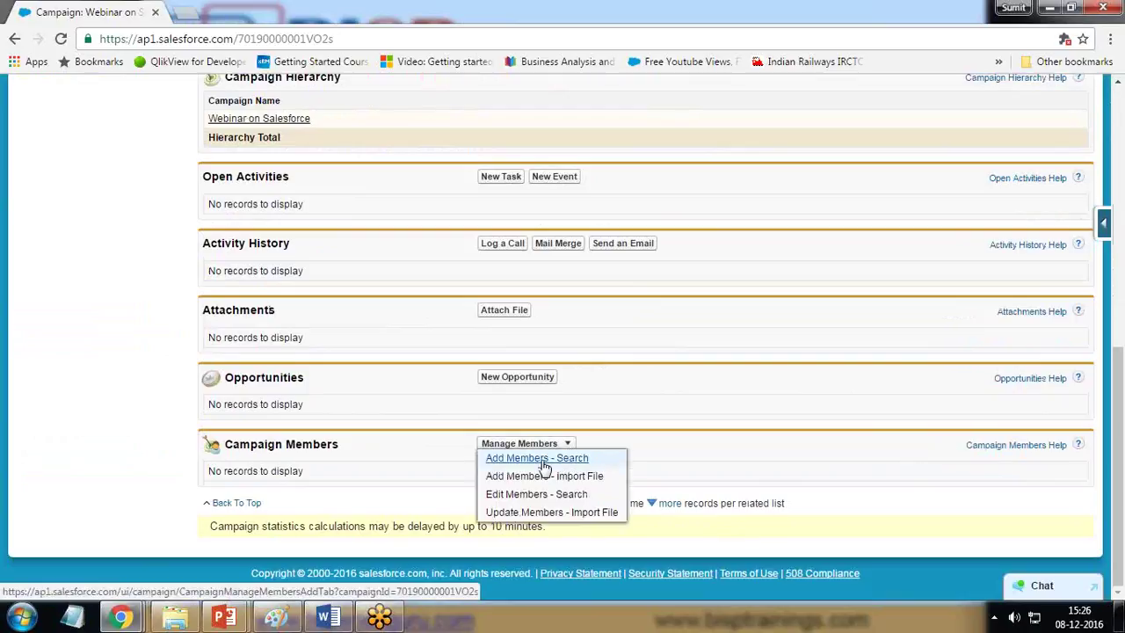
scroll(291, 448, up, 10)
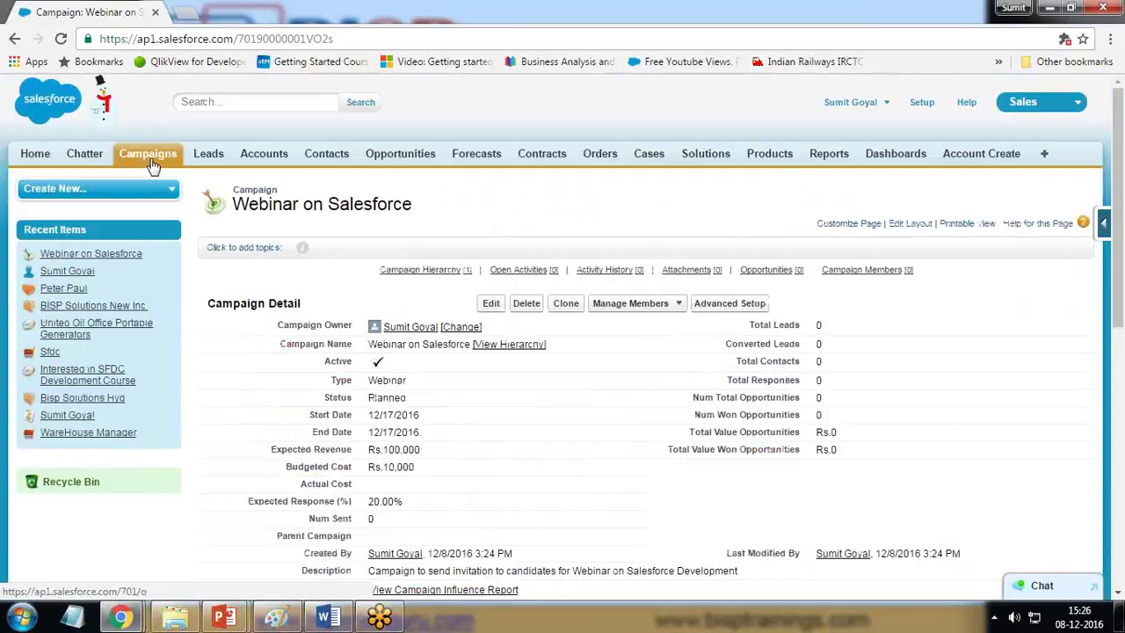
Step: Go to the Leads home page and open a blank New Lead form
click(193, 158)
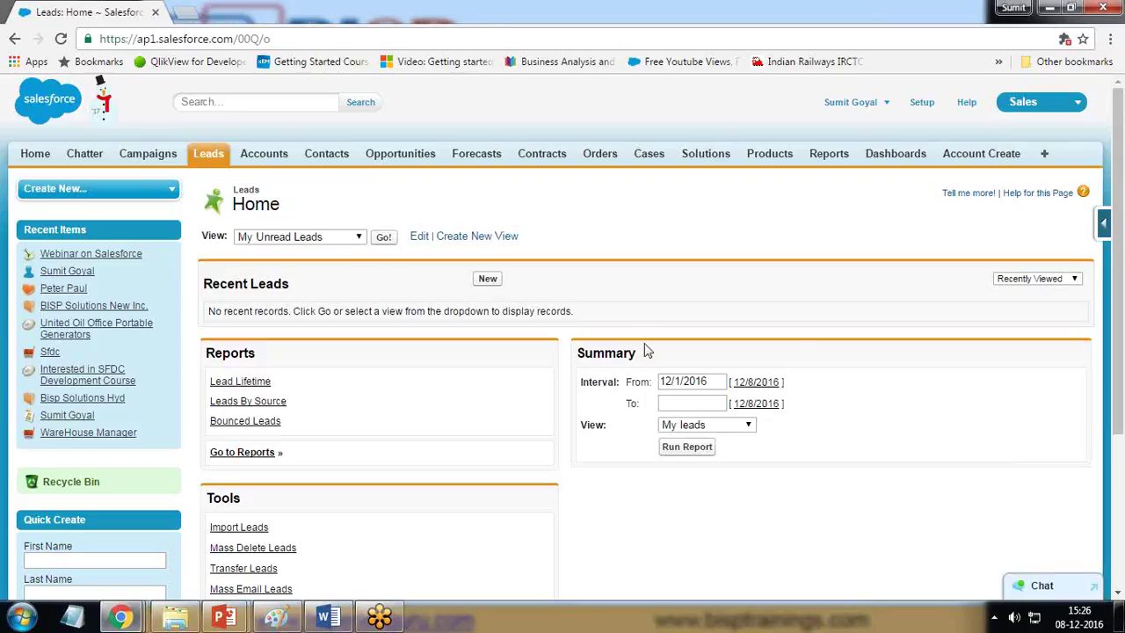
click(488, 281)
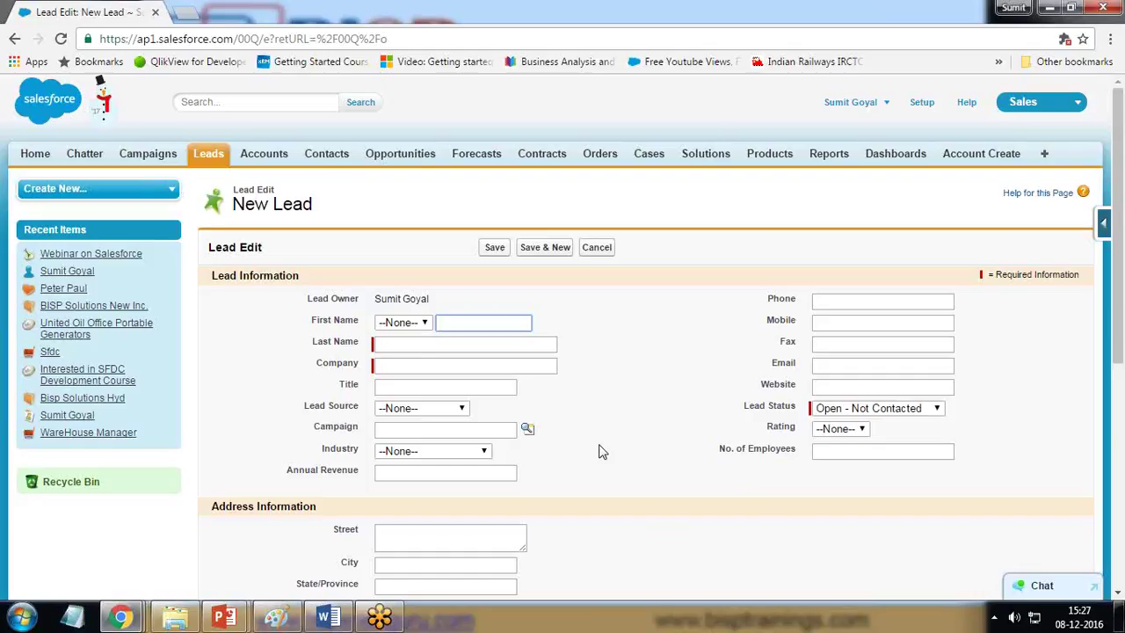
Step: Enter salutation Mr. and the lead's first and last name
click(426, 323)
click(399, 353)
click(457, 322)
key(Tab)
key(Tab)
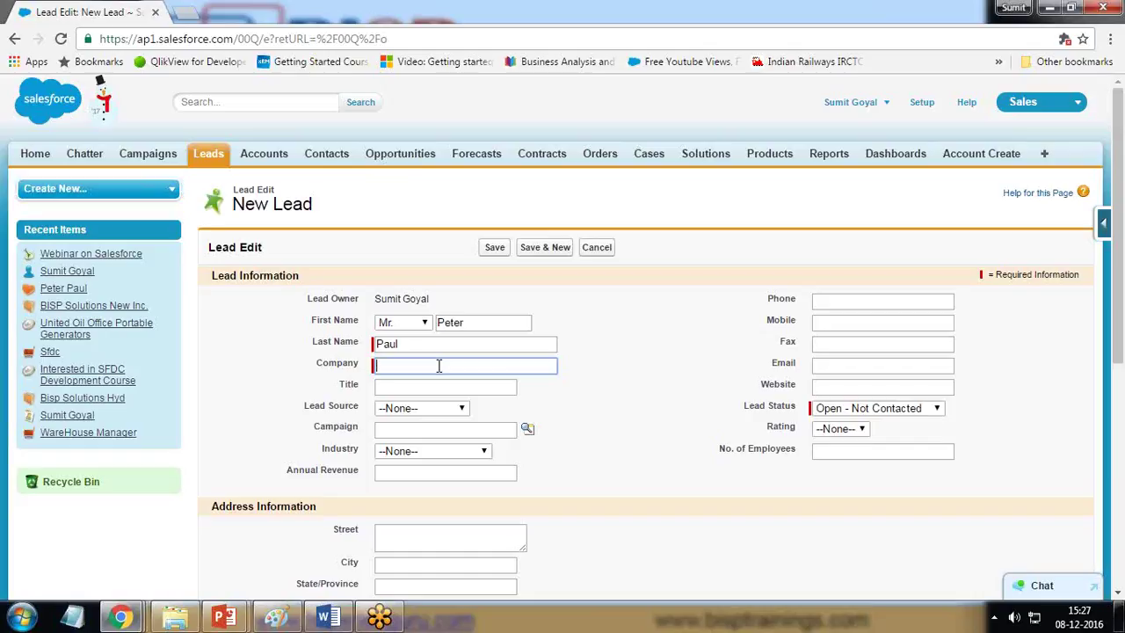
Step: Set the company to ABC Trainings
text(ABC Trainings)
key(Tab)
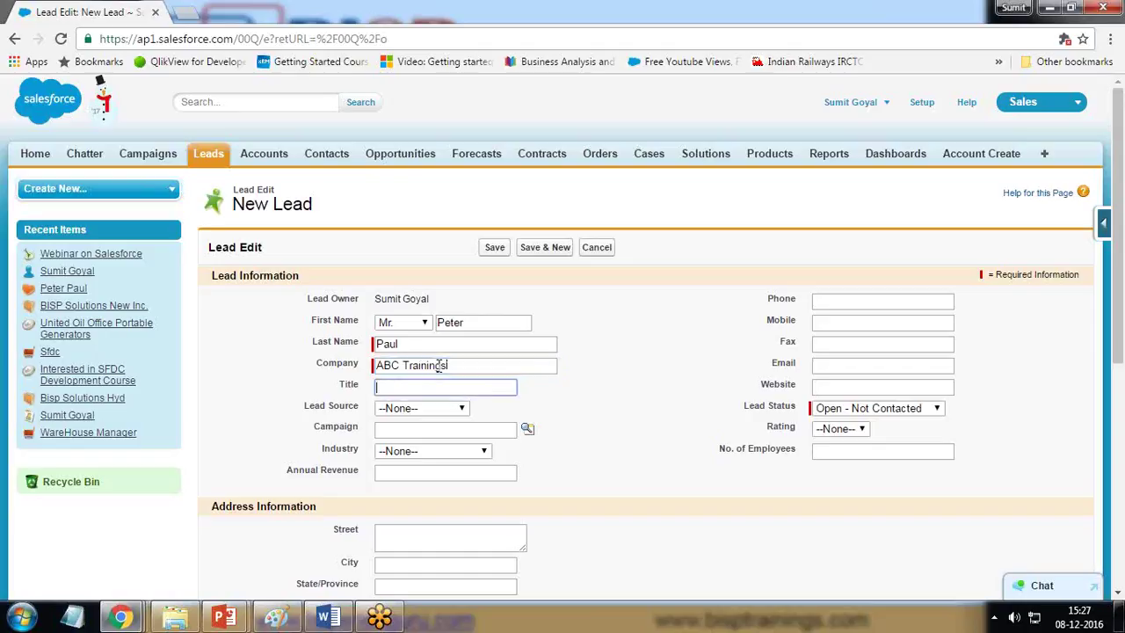
Step: Set the lead source to Phone Inquiry
click(442, 410)
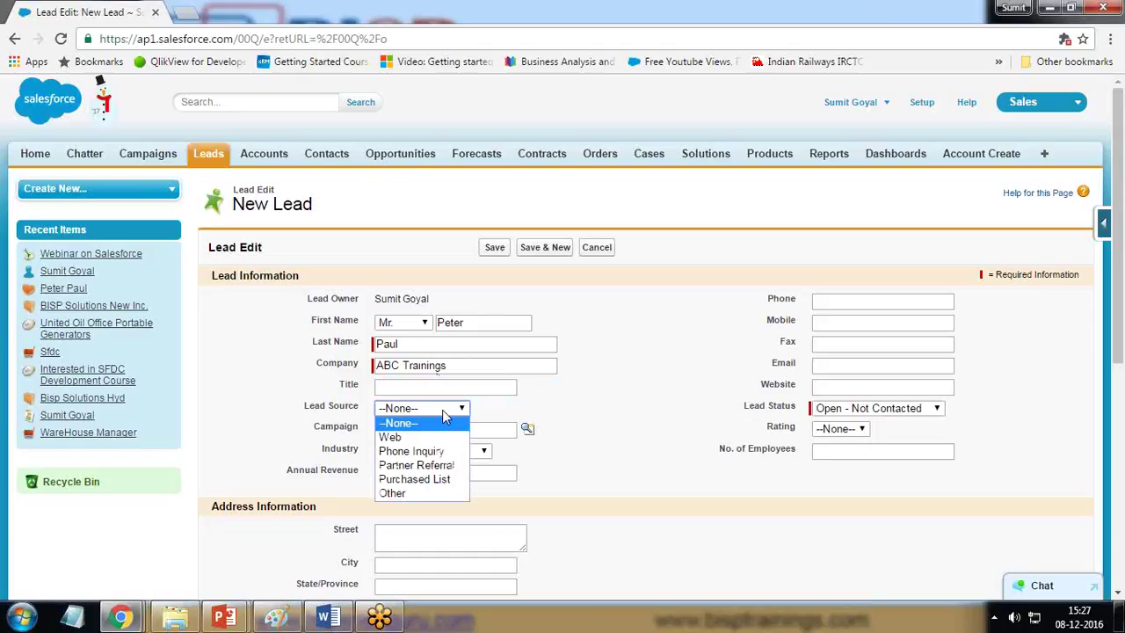
click(617, 502)
scroll(619, 506, down, 3)
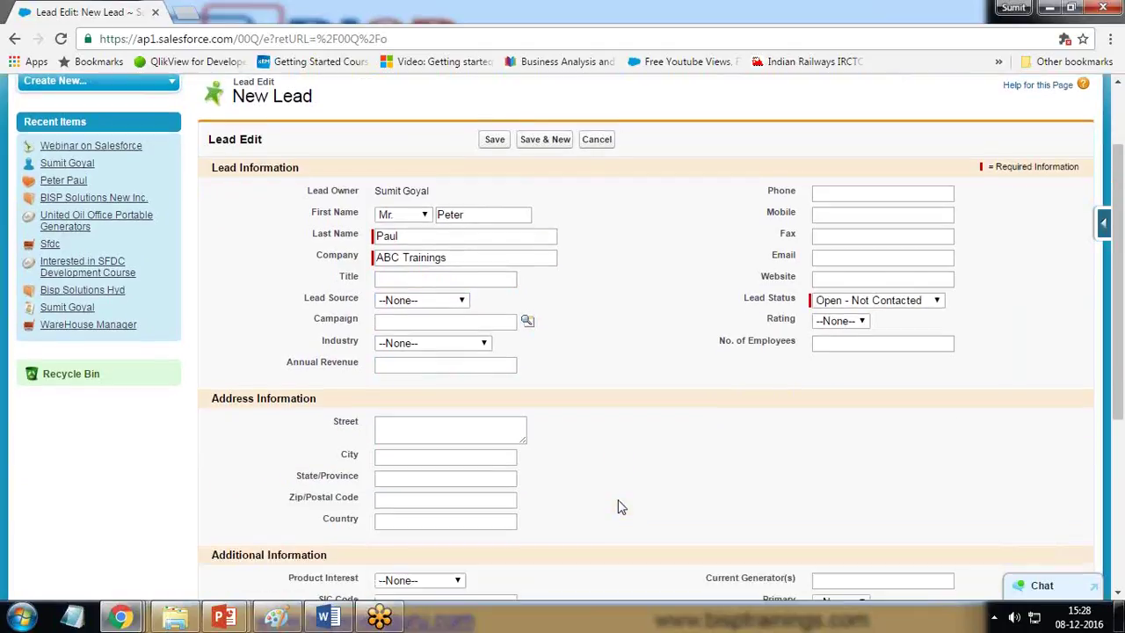
scroll(618, 508, down, 2)
click(428, 244)
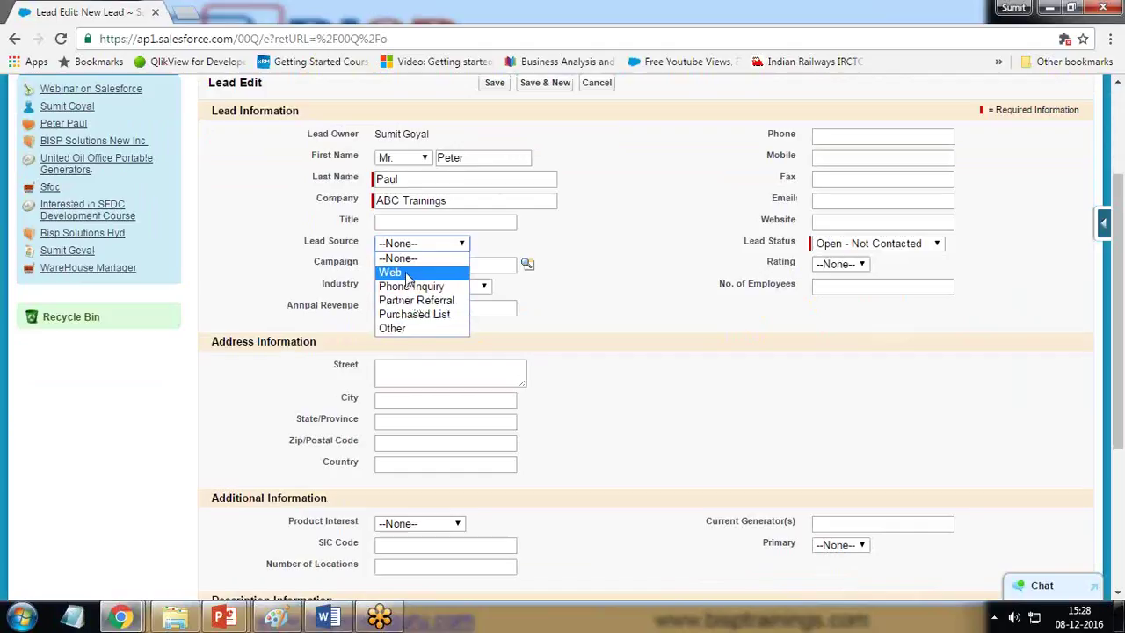
click(406, 288)
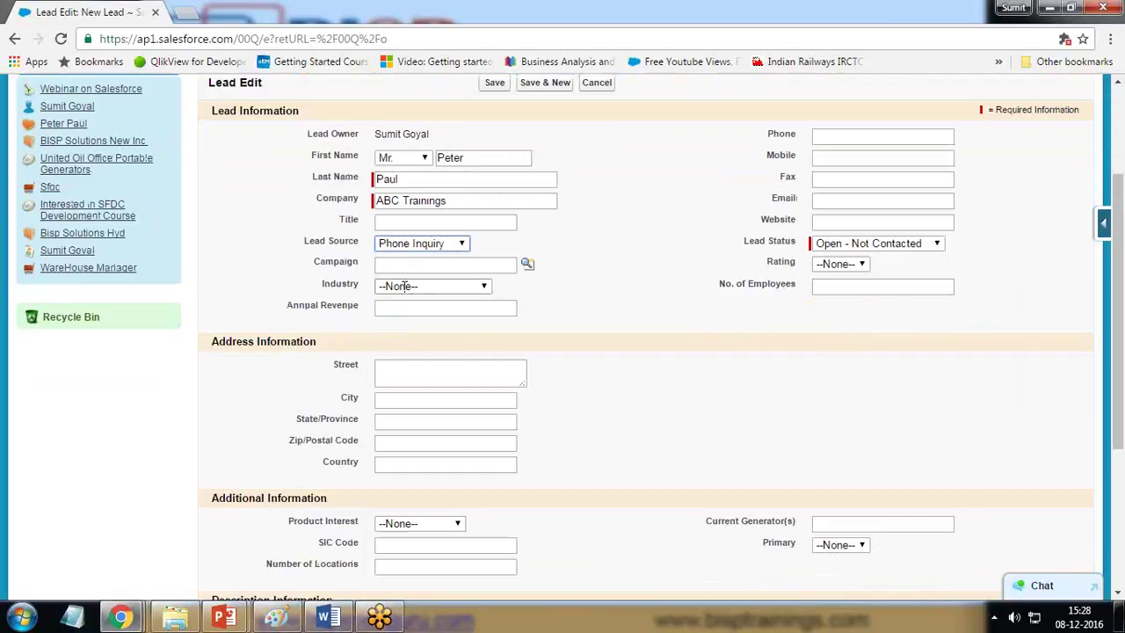
scroll(604, 371, up, 1)
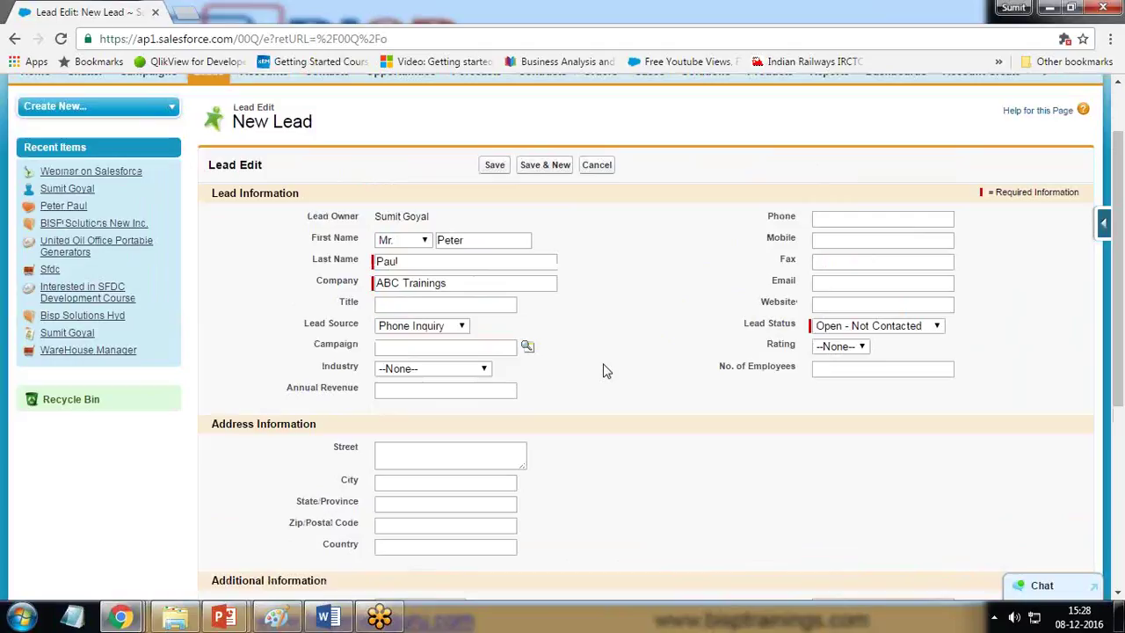
click(435, 348)
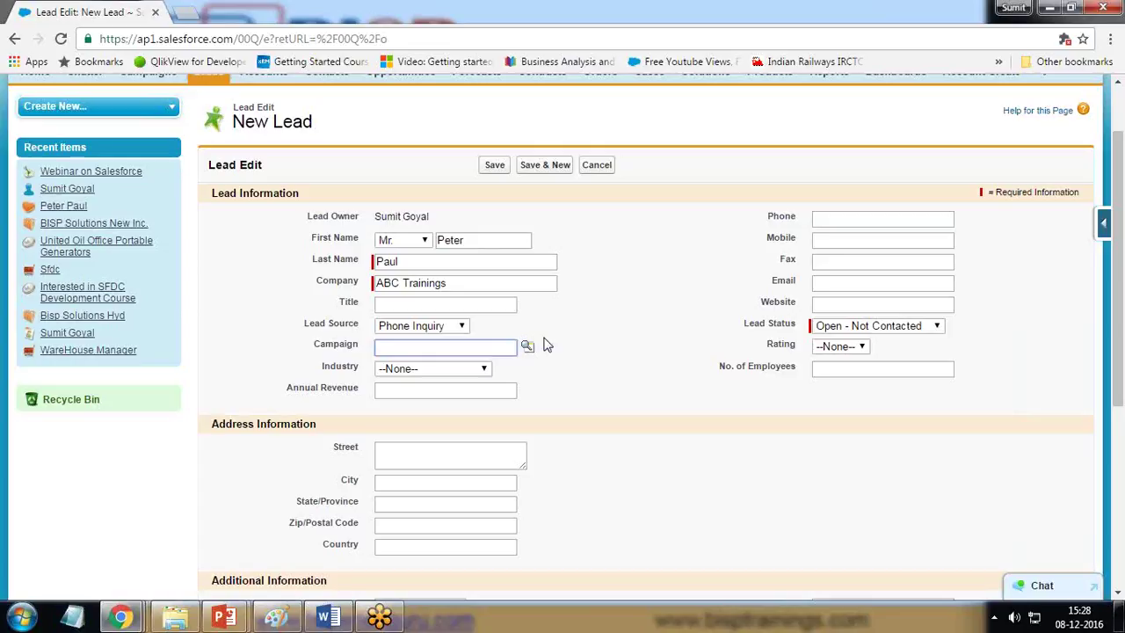
Step: Look up and link the Webinar on Salesforce campaign, and choose Industry Education
click(526, 349)
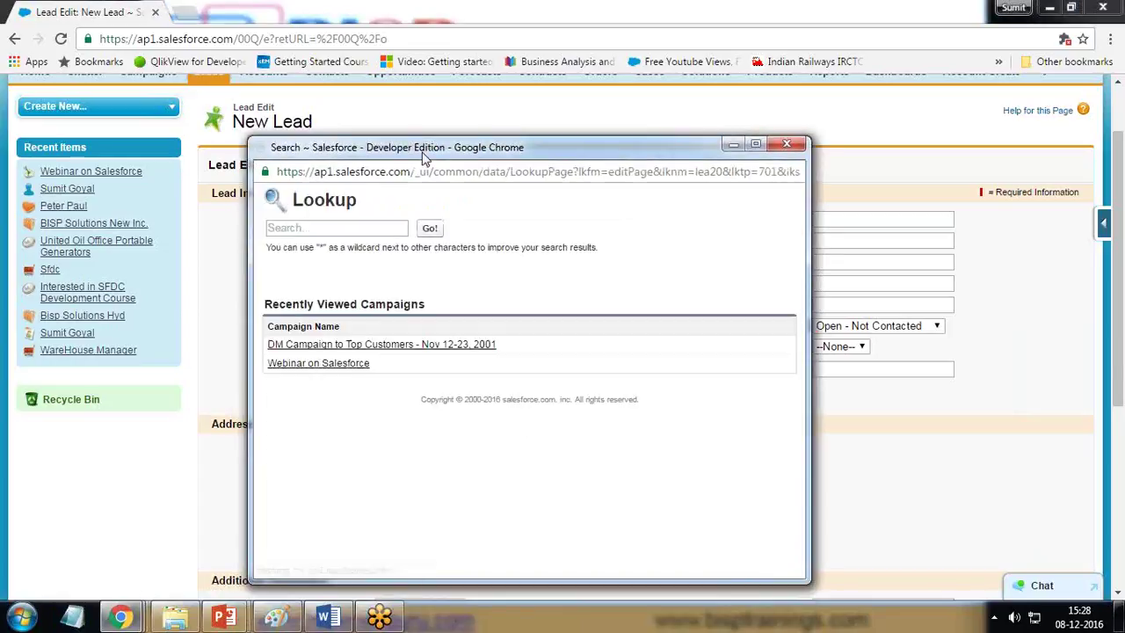
click(341, 365)
click(406, 370)
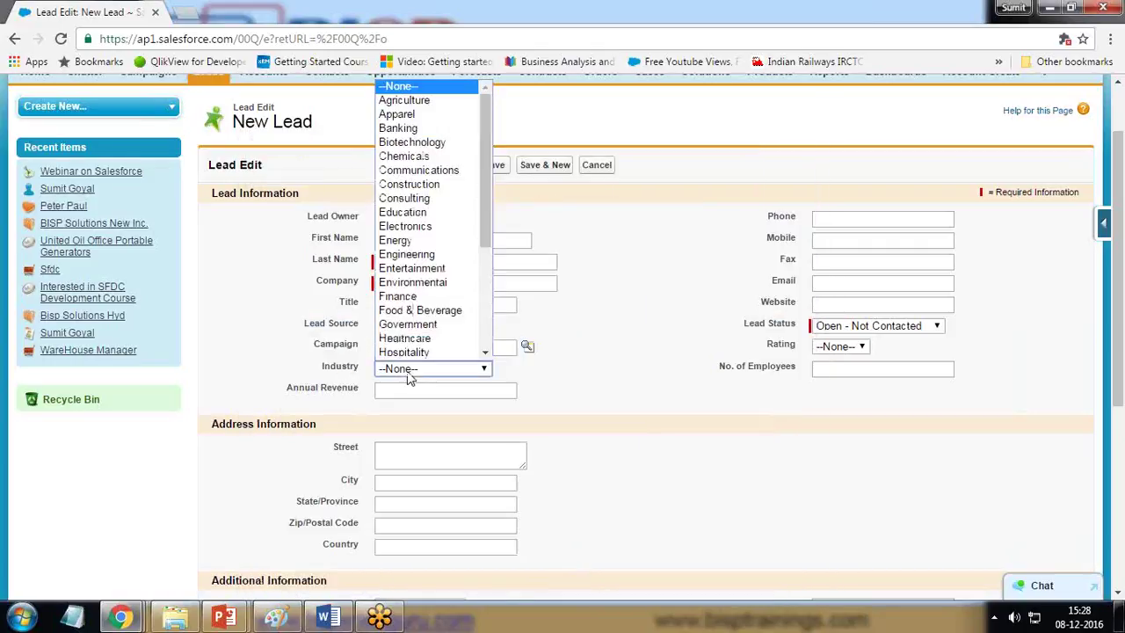
scroll(492, 180, down, 1)
drag(492, 180, 485, 206)
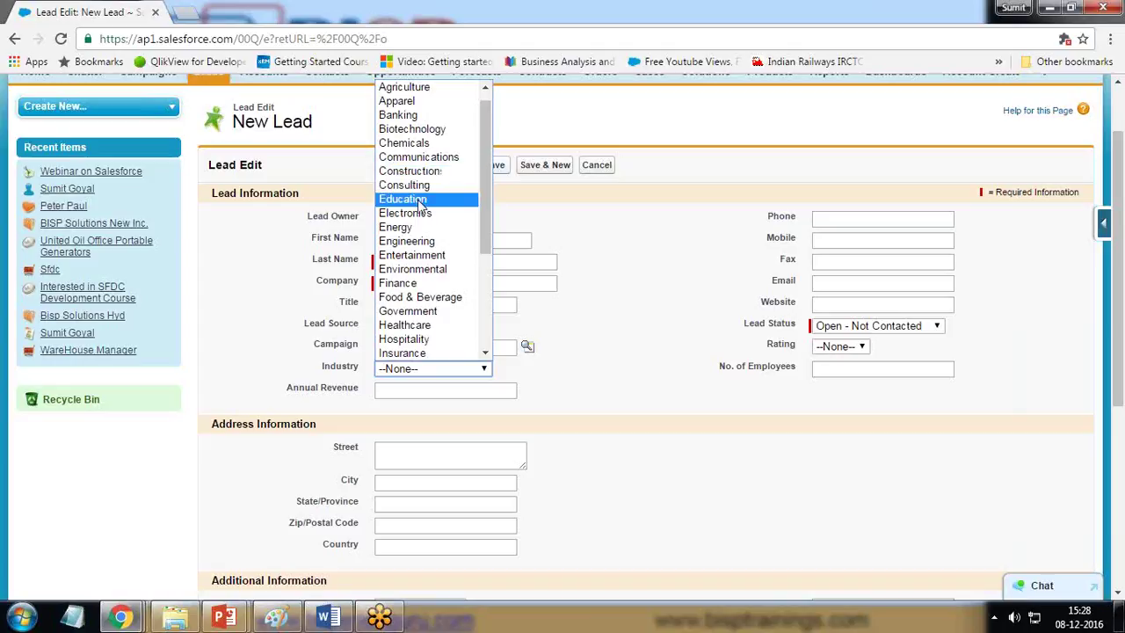
click(420, 202)
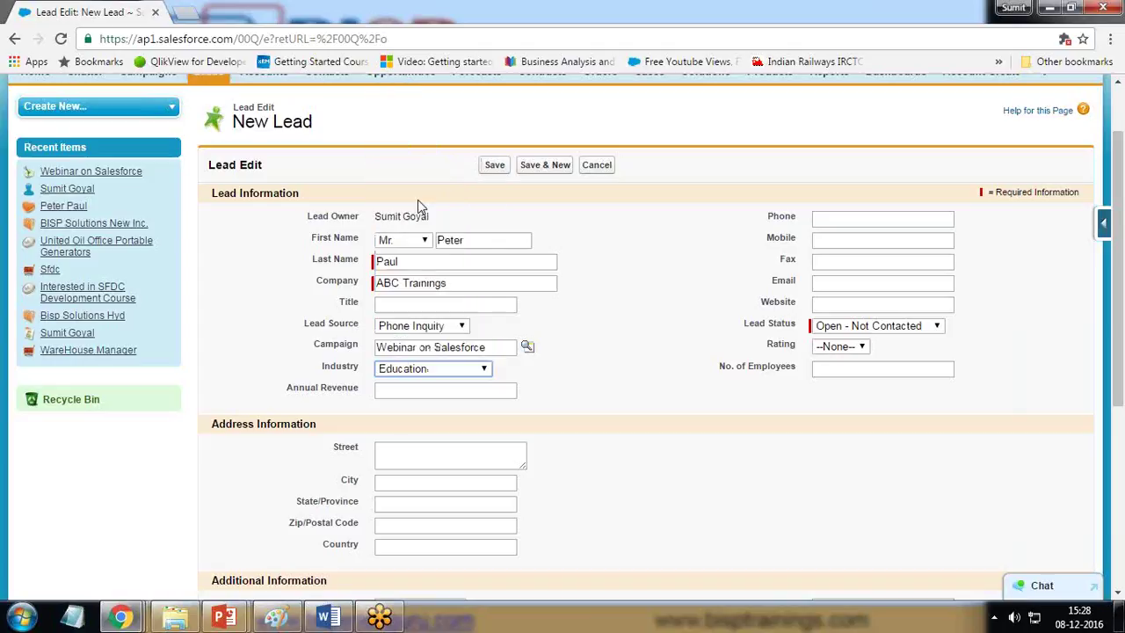
click(438, 399)
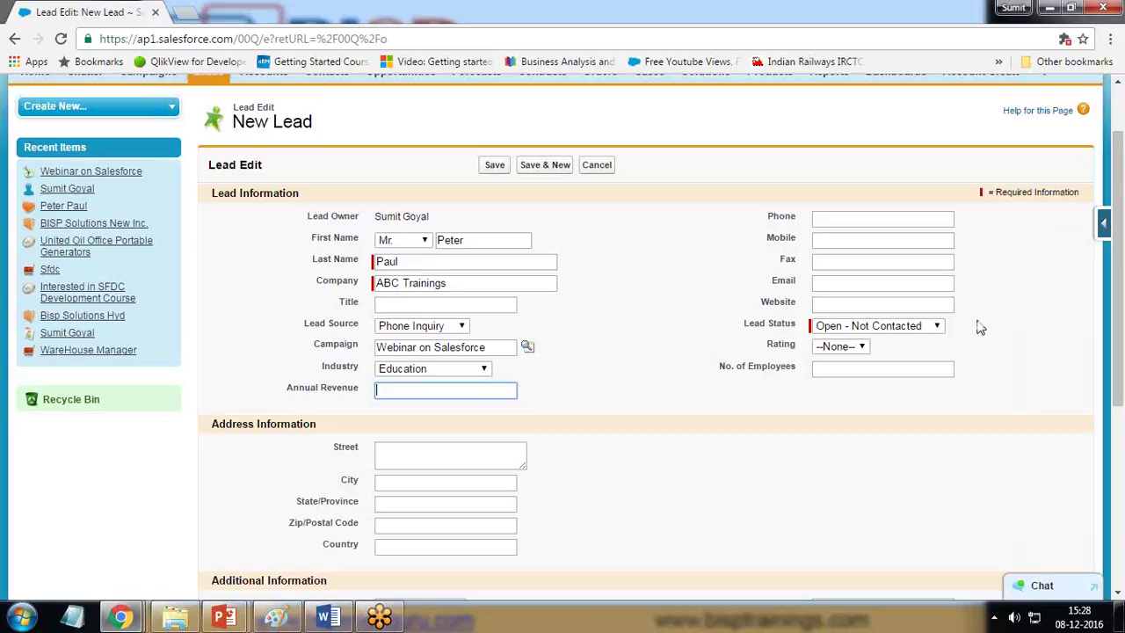
Step: Enter annual revenue 2500000 and the lead's phone, mobile and fax numbers
text(25000000)
key(BackSpace)
key(Tab)
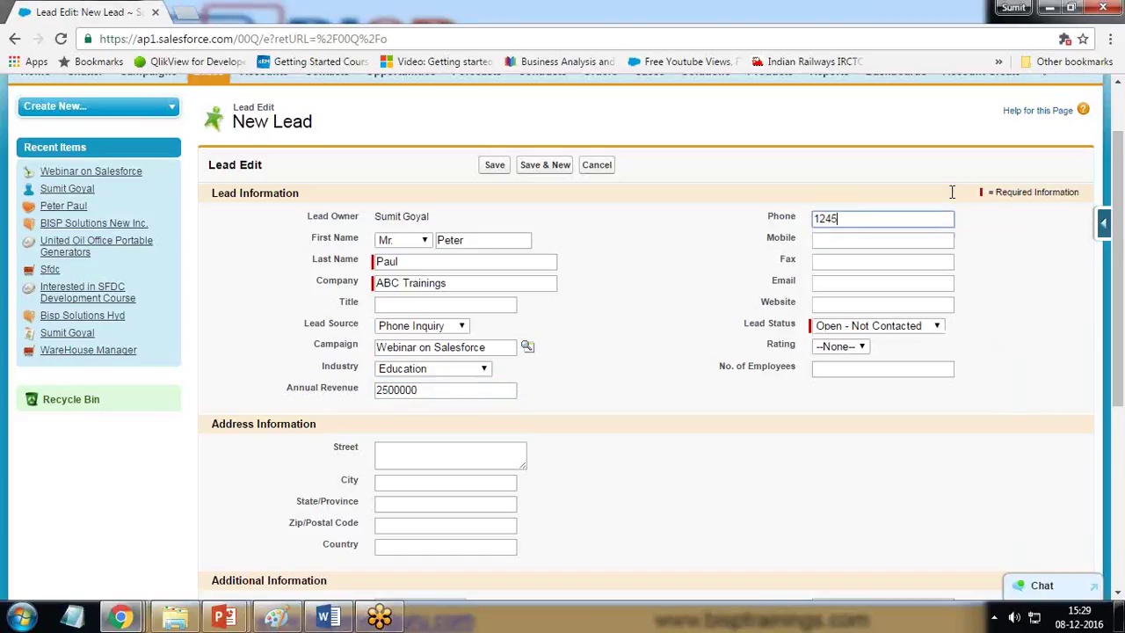
key(Tab)
key(Tab)
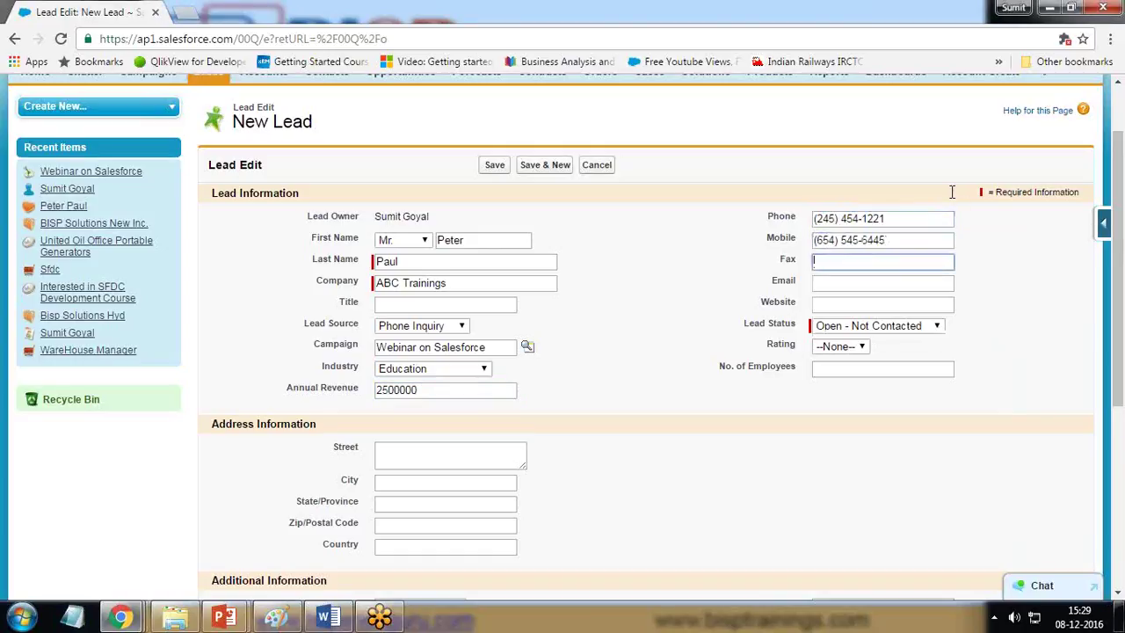
key(Tab)
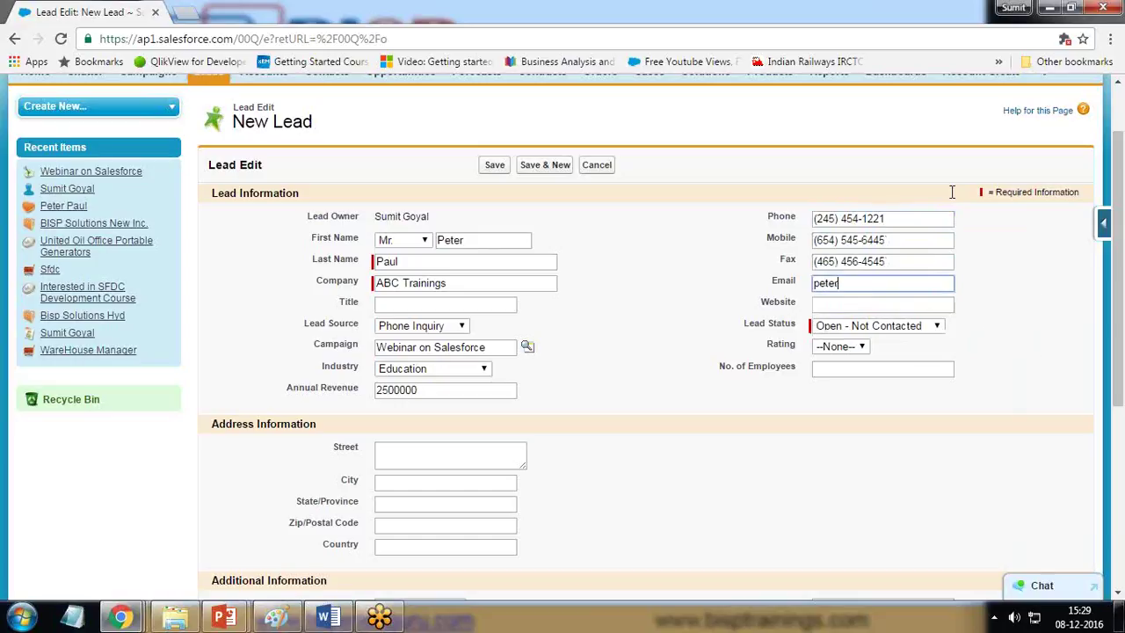
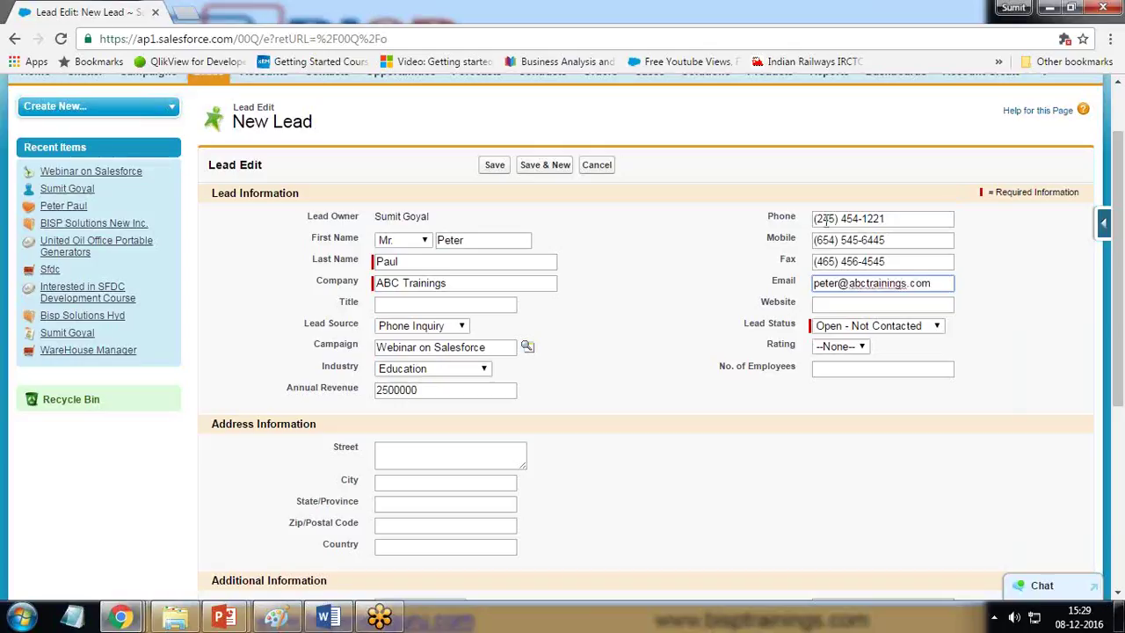
click(835, 283)
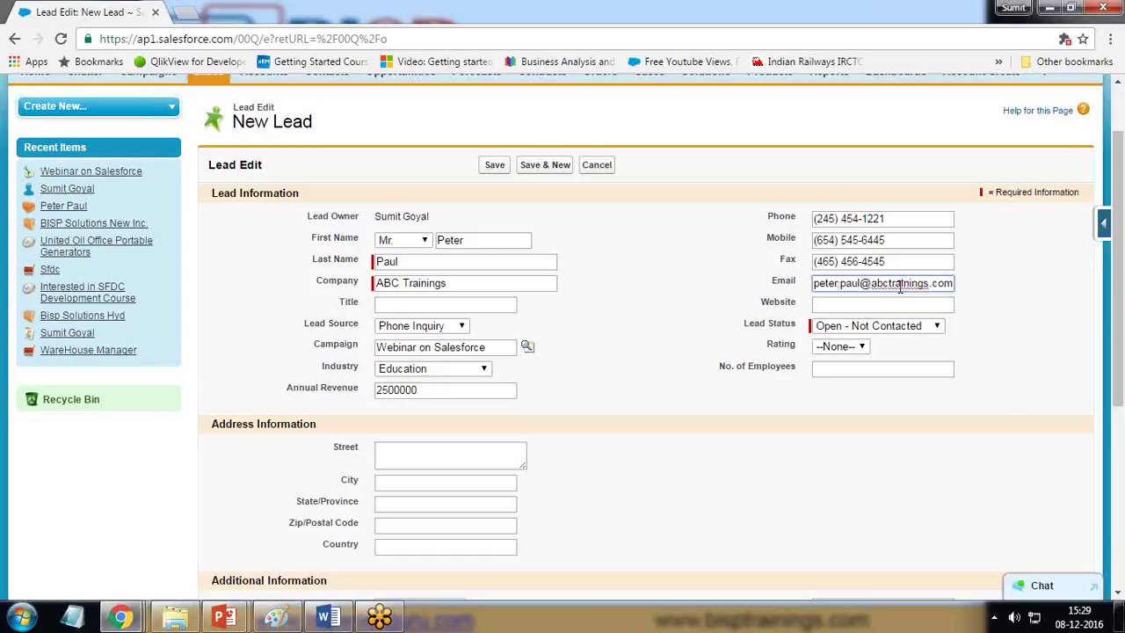
click(883, 300)
text(www.)
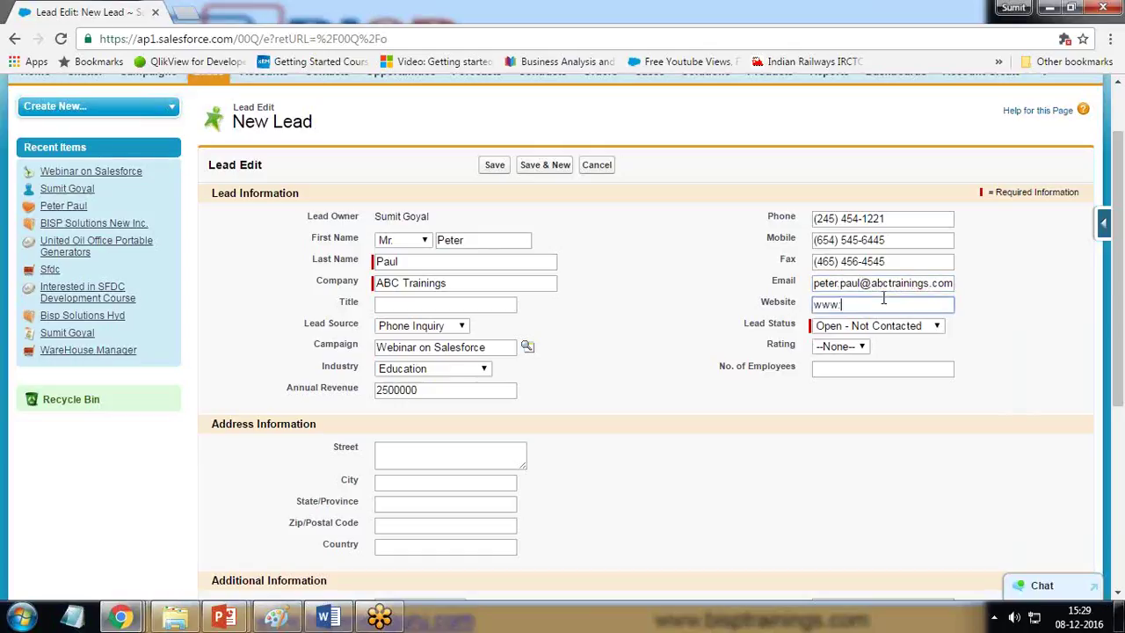
text(abctrainings.com)
Step: Set lead status to Working - Contacted and rating to Hot
key(Tab)
key(alt+Down)
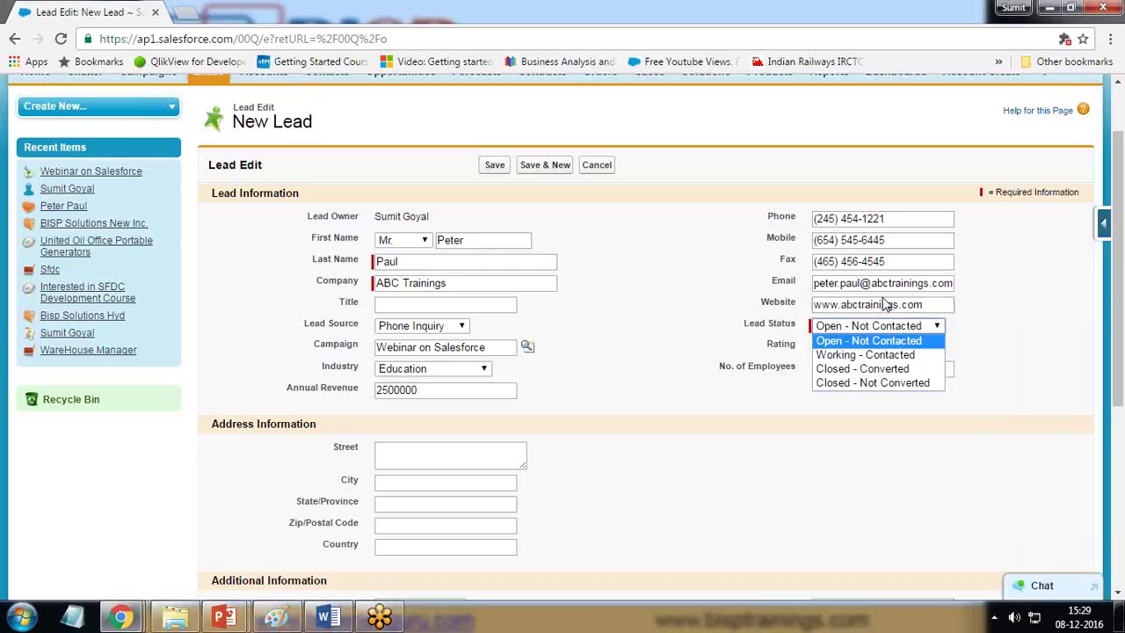
click(1109, 451)
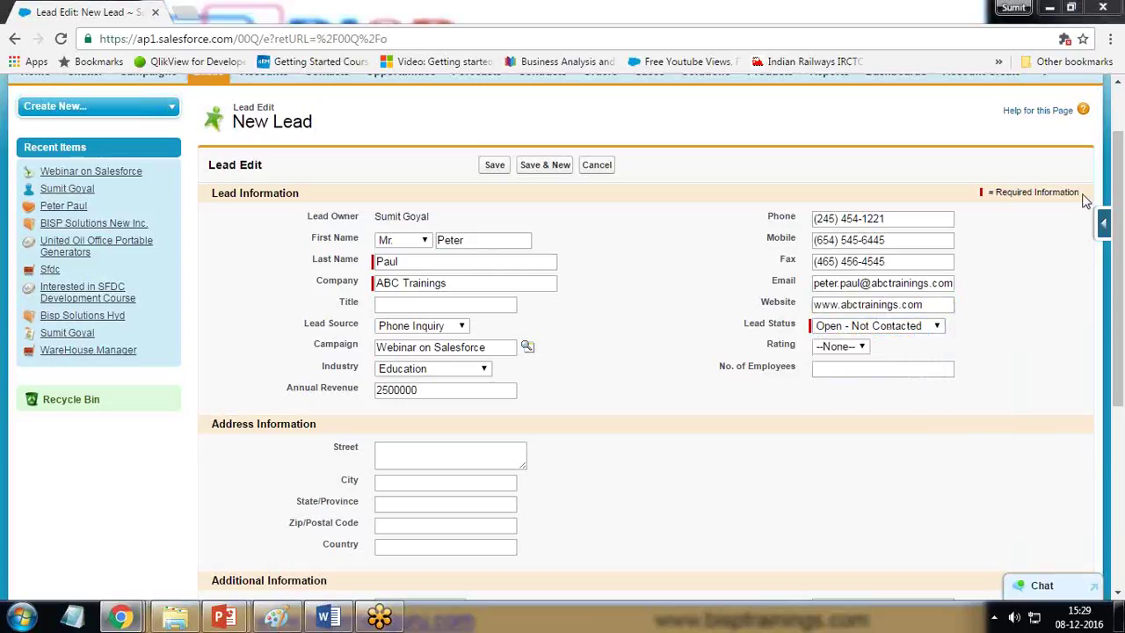
click(892, 326)
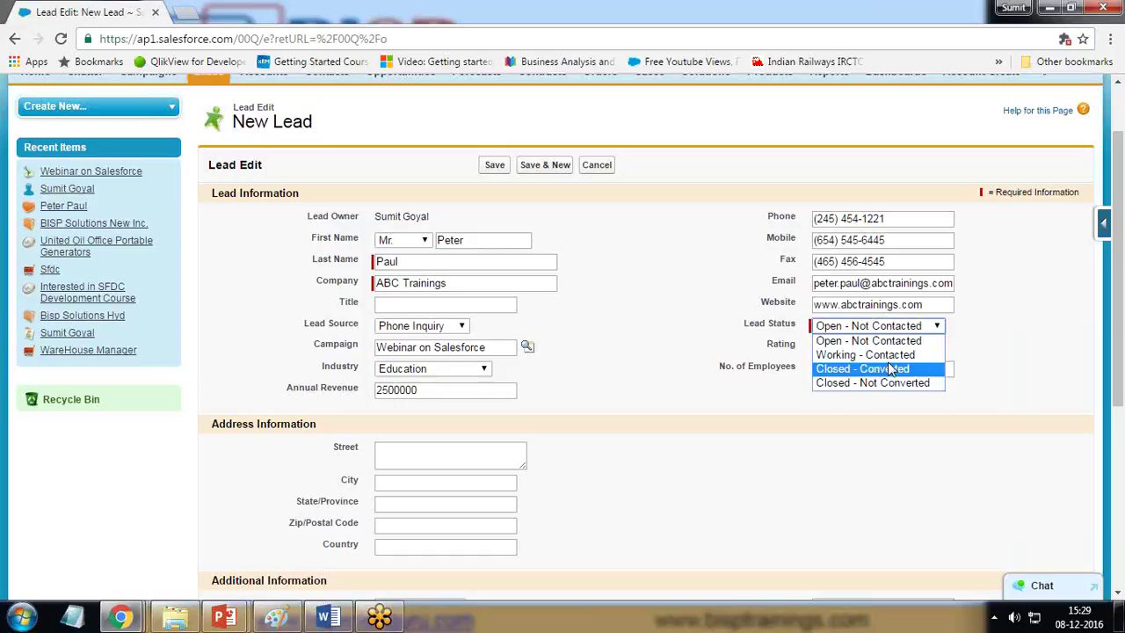
click(892, 356)
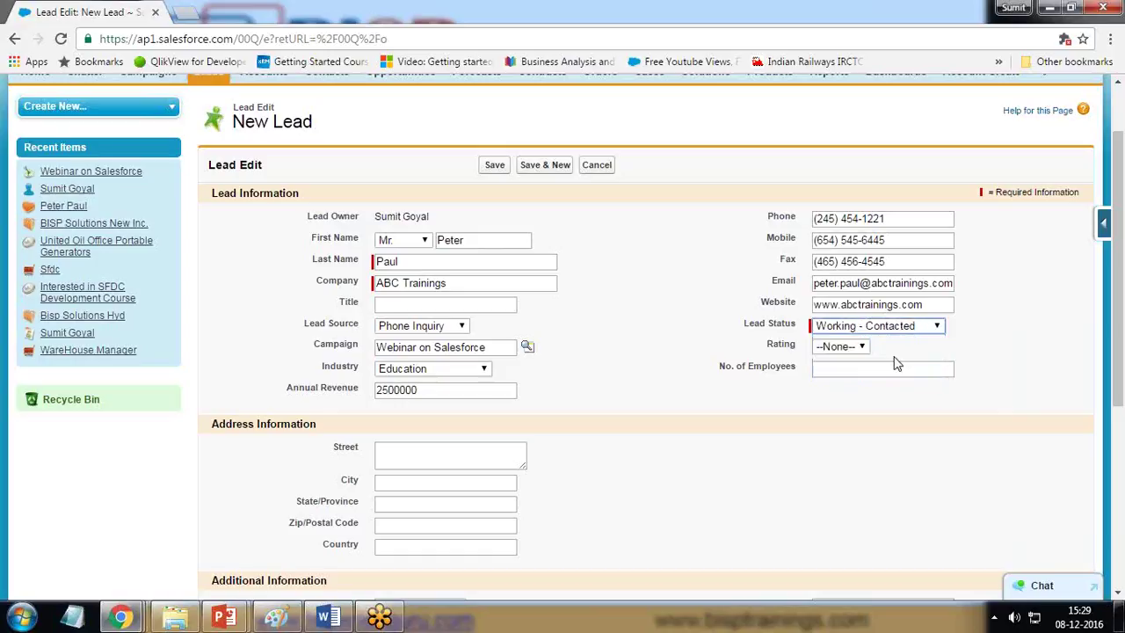
click(842, 347)
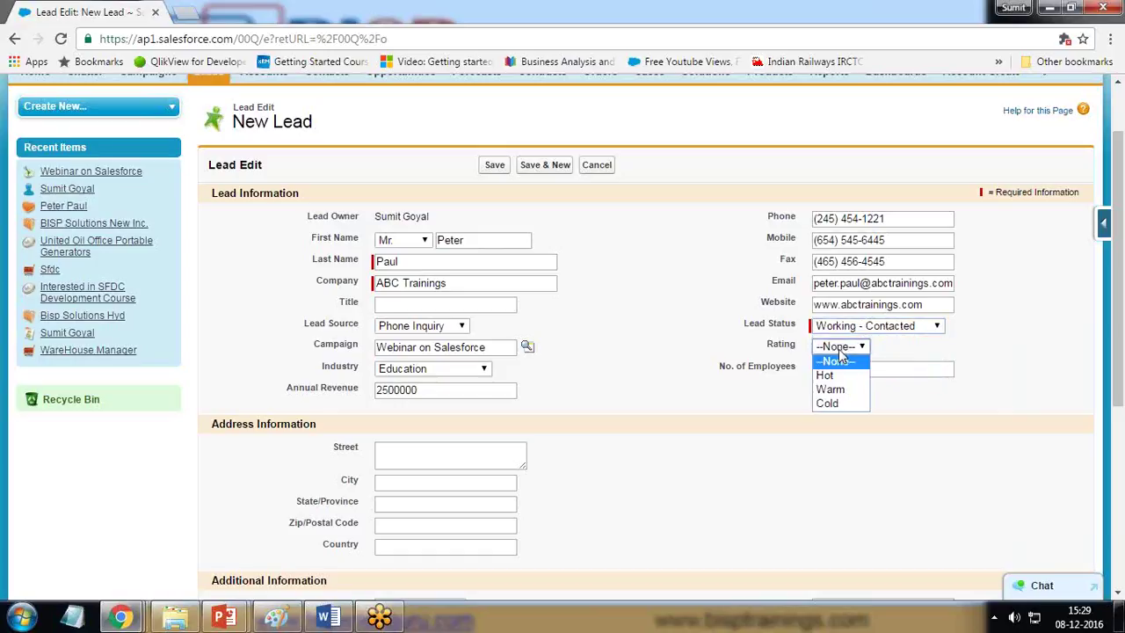
click(826, 375)
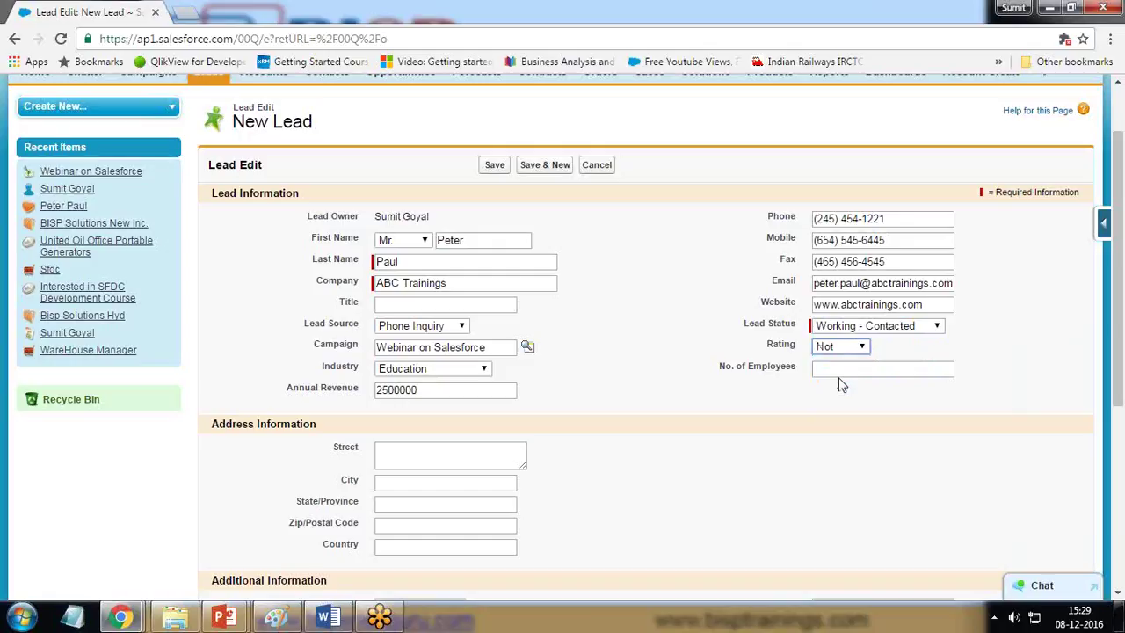
Step: Enter 150 as the number of employees
click(840, 369)
text(150)
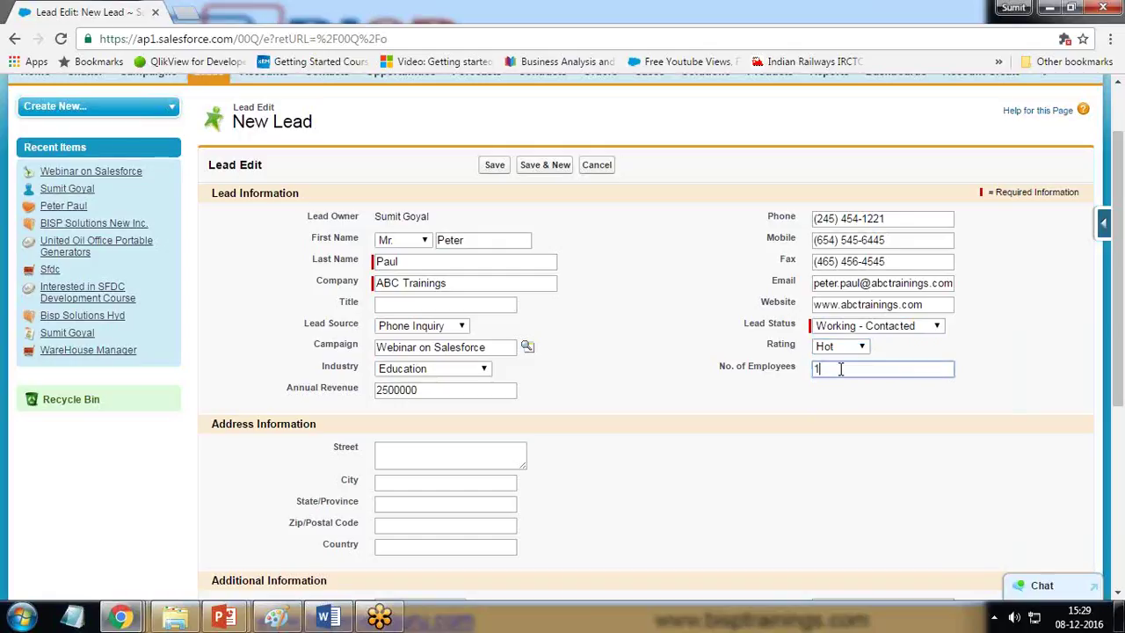
click(606, 482)
scroll(605, 466, down, 3)
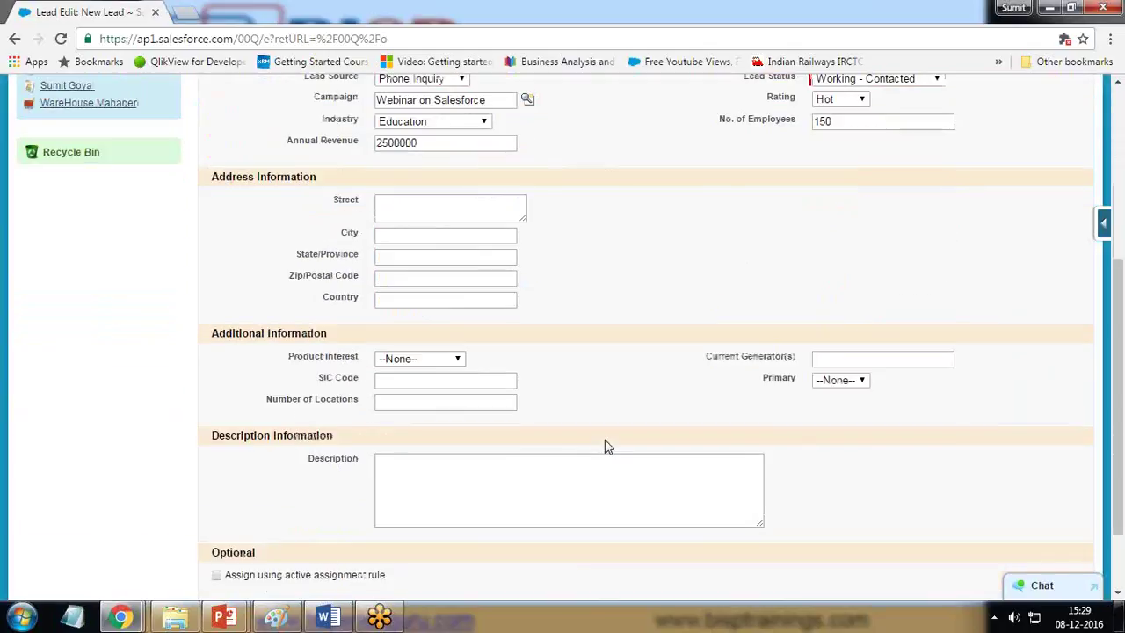
click(424, 362)
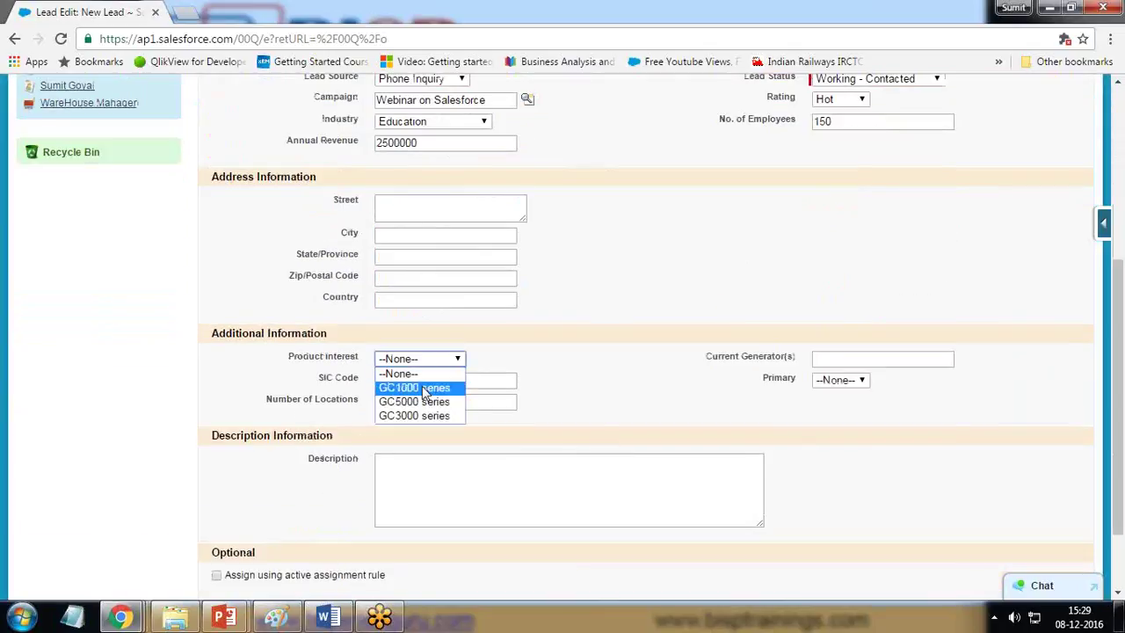
click(388, 349)
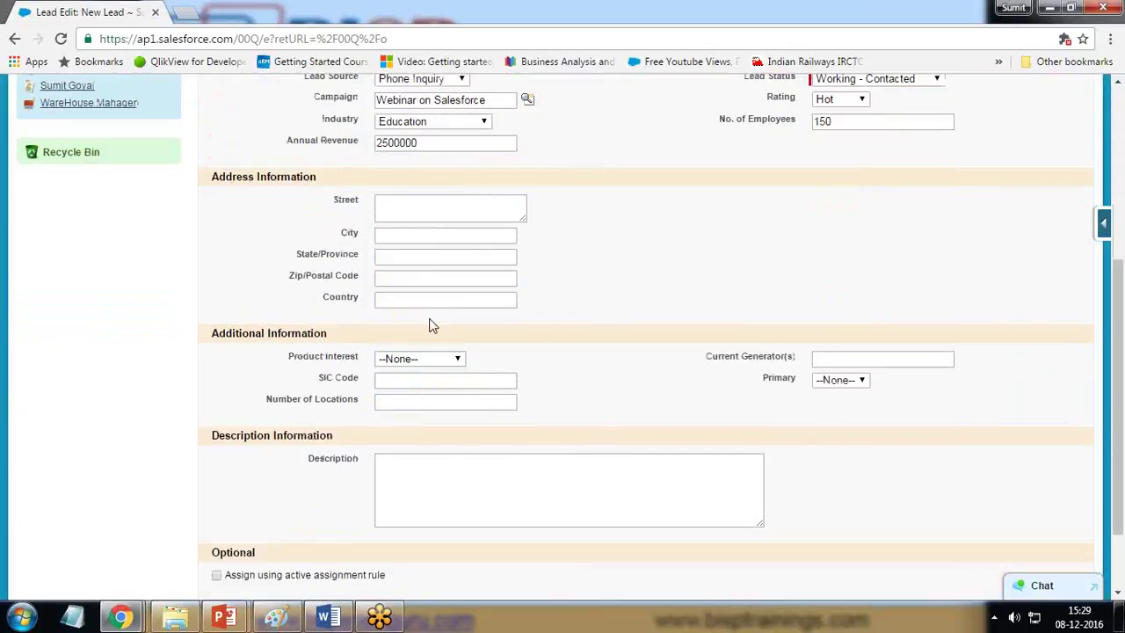
scroll(681, 521, down, 2)
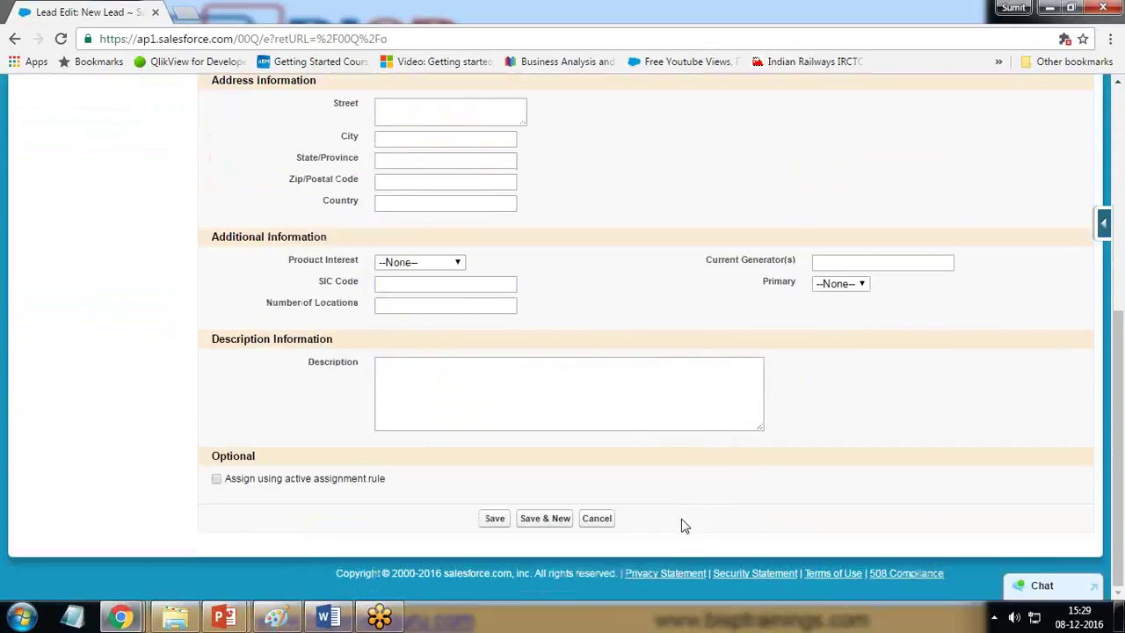
Step: Save the lead and review its details and Webinar on Salesforce campaign history
click(495, 520)
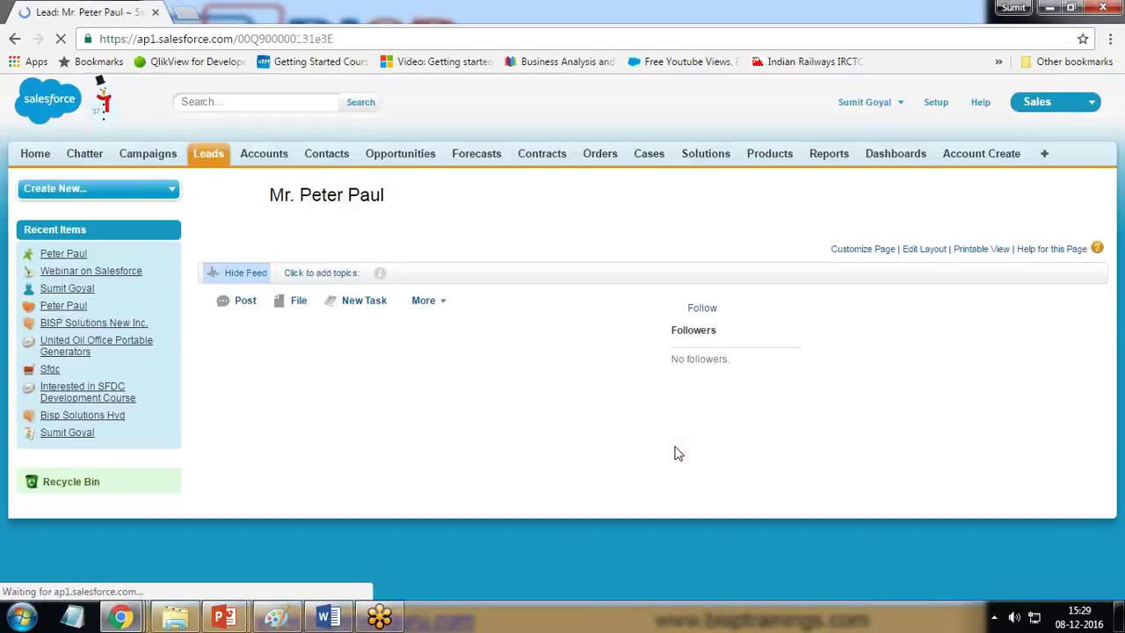
scroll(673, 452, down, 3)
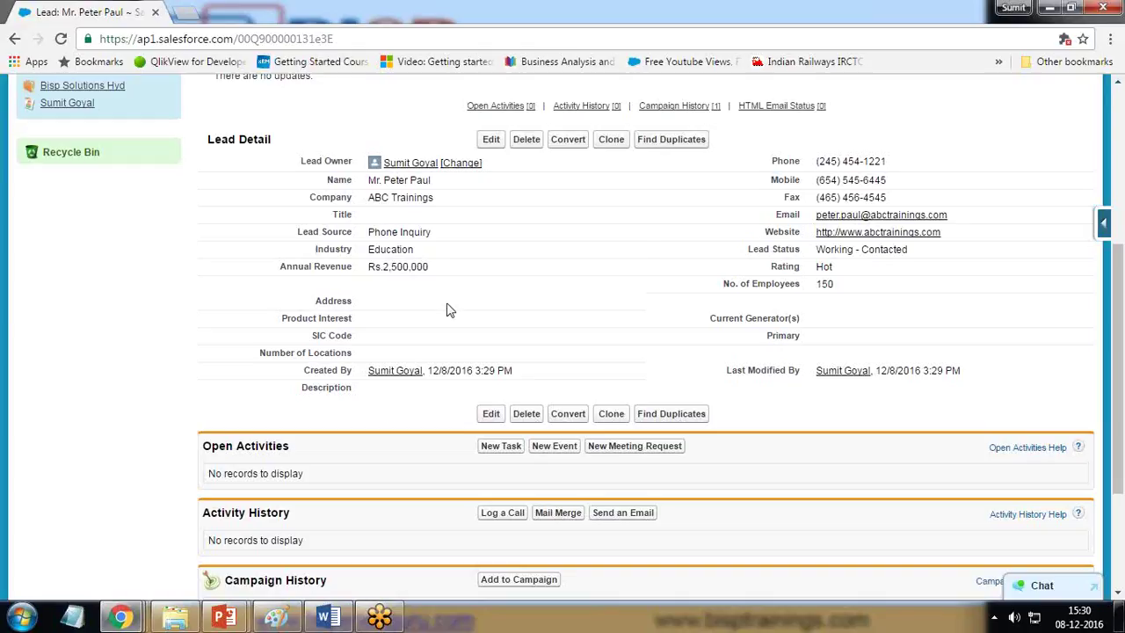
scroll(484, 407, up, 2)
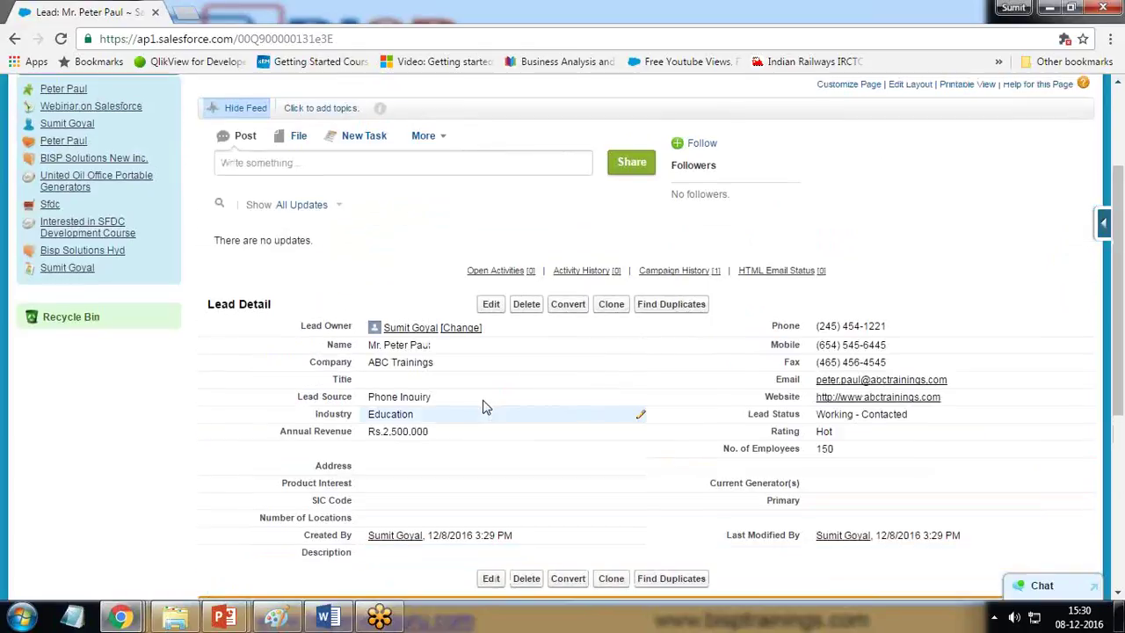
scroll(485, 407, down, 5)
drag(420, 429, 284, 433)
click(104, 394)
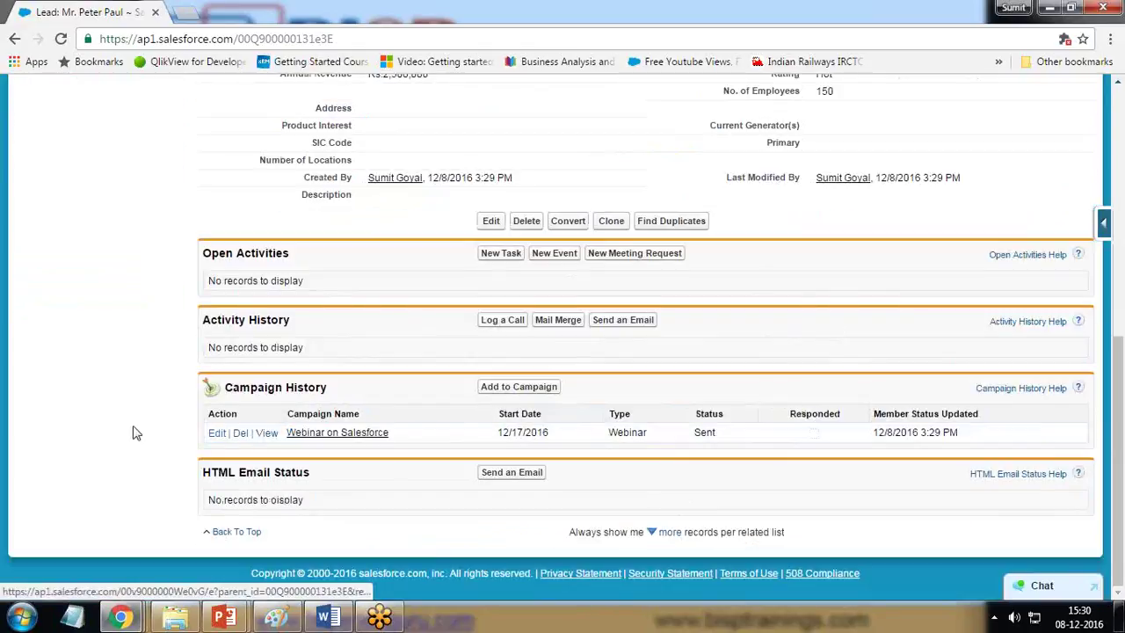
scroll(133, 432, up, 6)
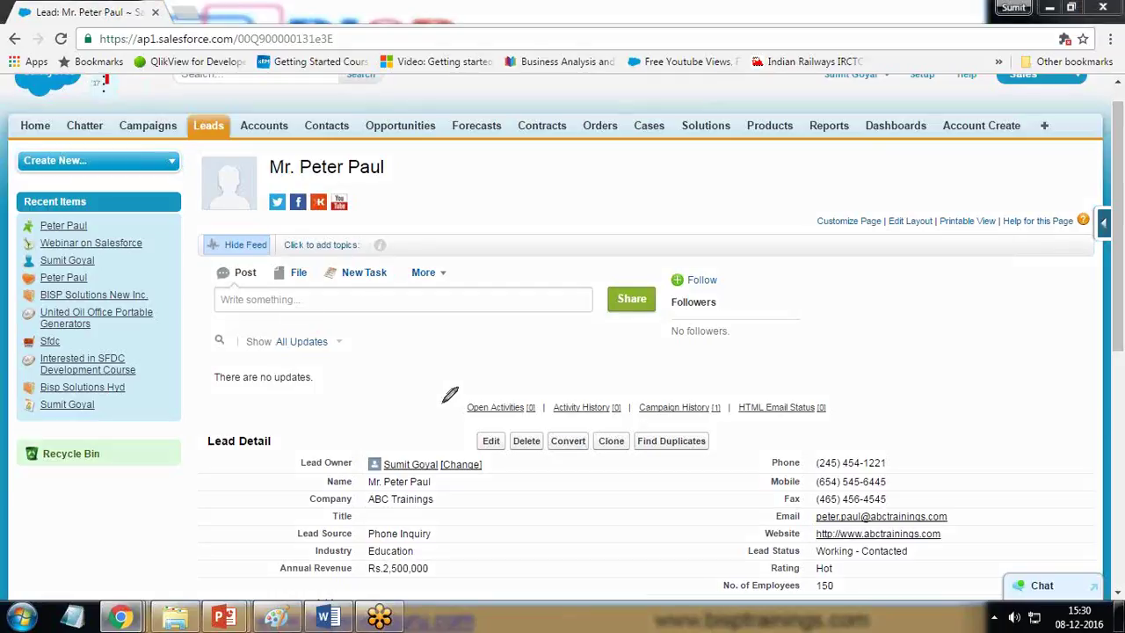
scroll(415, 394, down, 2)
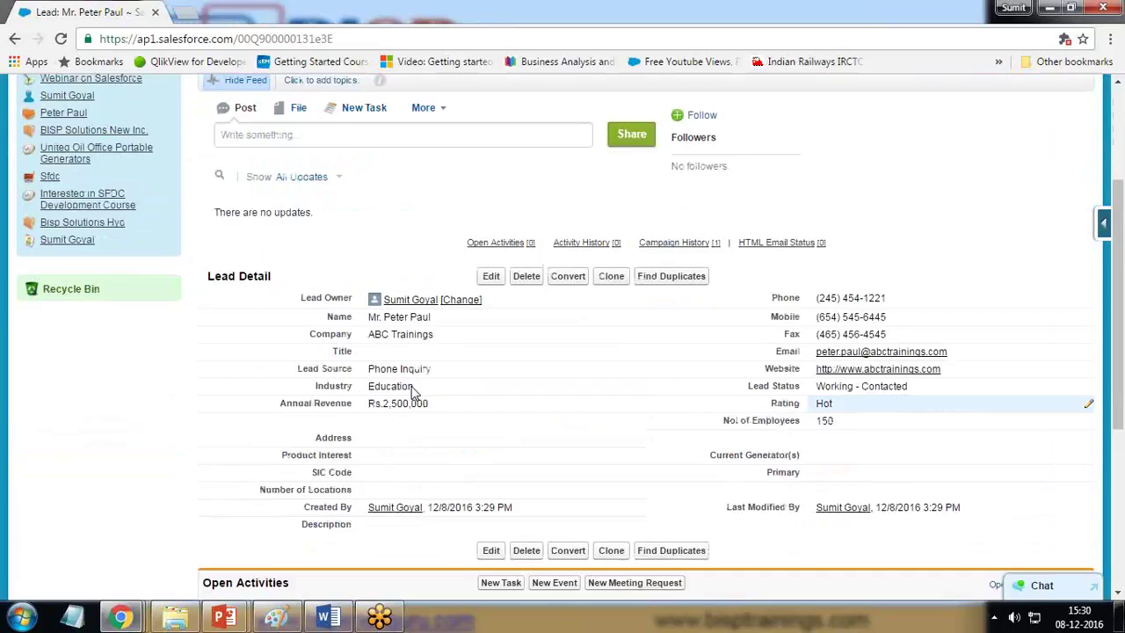
drag(368, 323, 430, 323)
drag(314, 344, 434, 344)
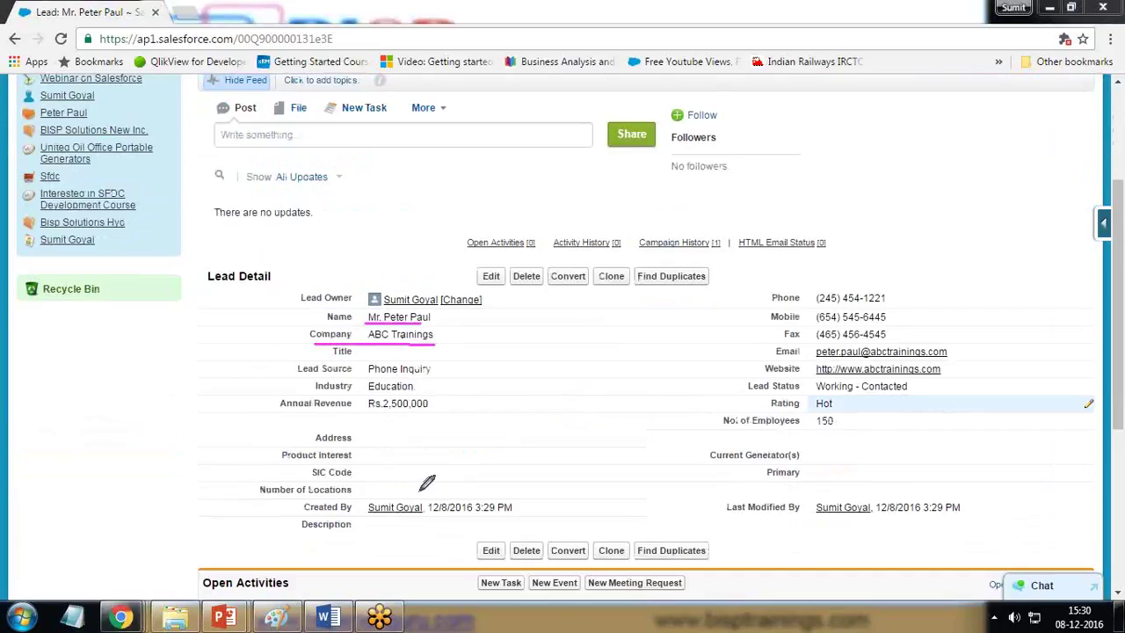
drag(361, 412, 461, 412)
mouse_move(433, 320)
mouse_down()
mouse_move(470, 321)
mouse_move(469, 330)
mouse_up()
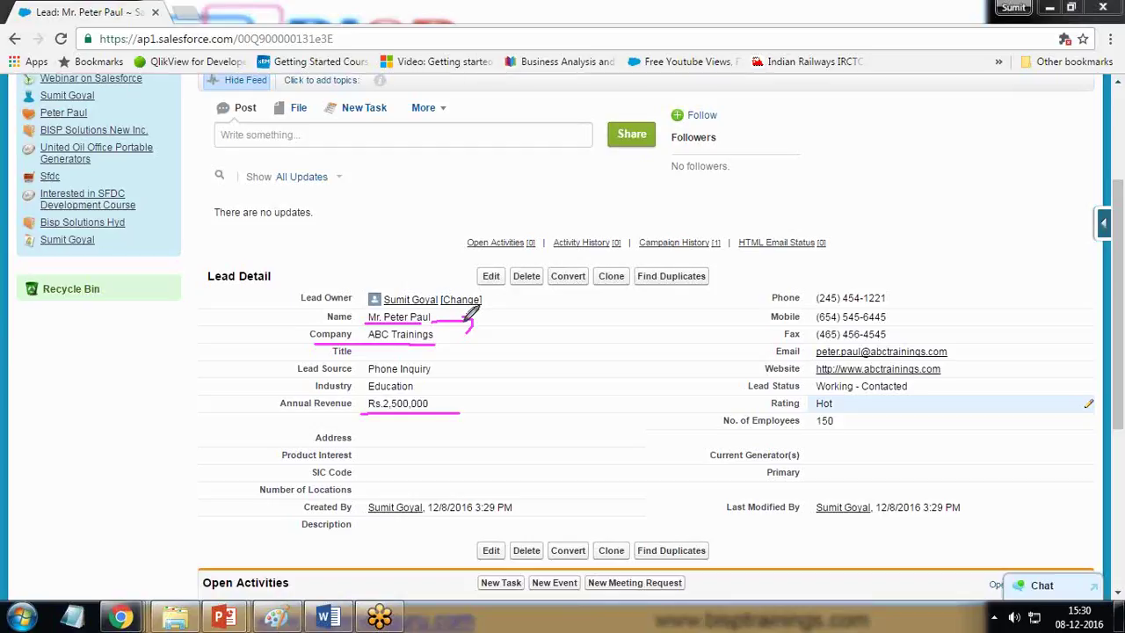
mouse_move(550, 322)
mouse_down()
mouse_move(531, 334)
mouse_move(623, 313)
mouse_move(694, 334)
mouse_move(712, 303)
mouse_move(726, 303)
mouse_up()
mouse_move(554, 394)
mouse_down()
mouse_move(555, 410)
mouse_move(660, 402)
mouse_move(694, 384)
mouse_move(716, 393)
mouse_move(755, 367)
mouse_up()
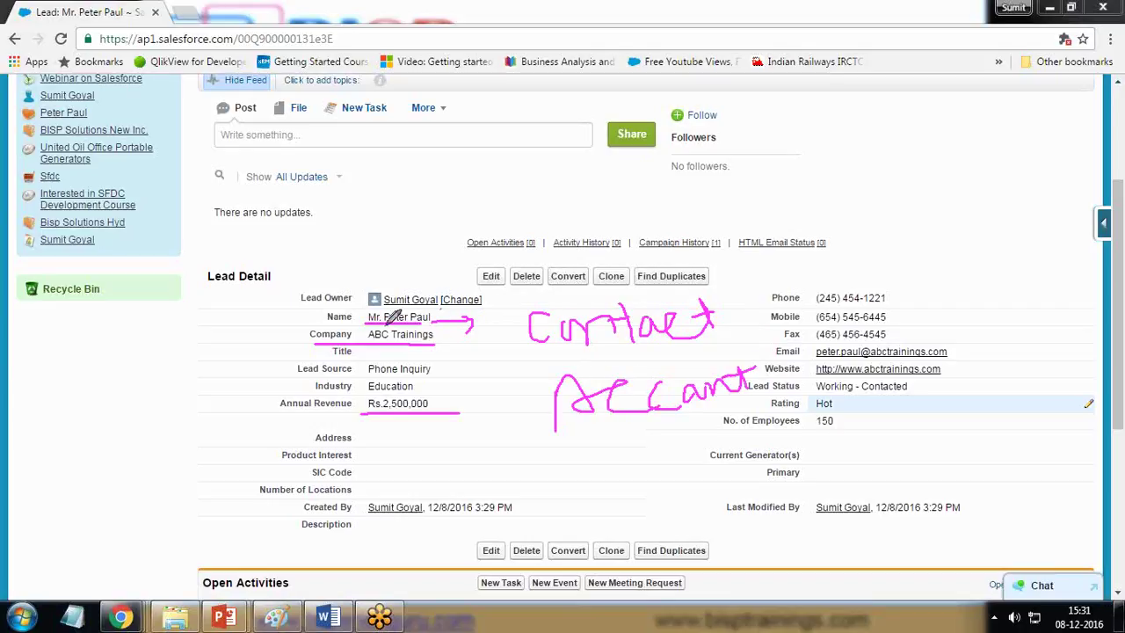
drag(374, 325, 519, 330)
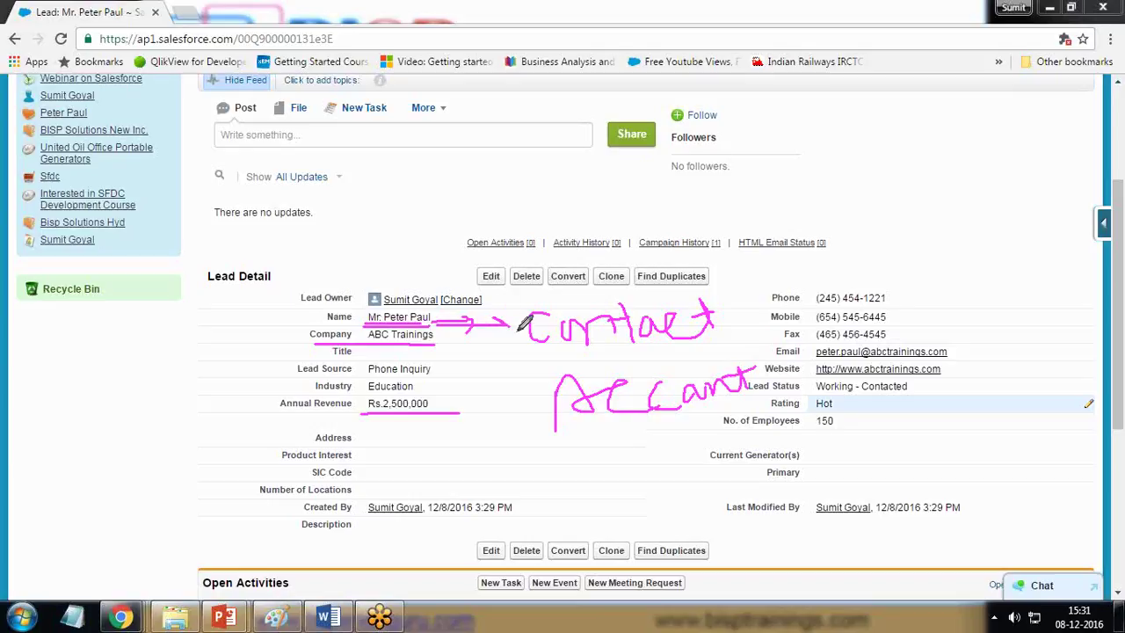
mouse_move(315, 345)
mouse_down()
mouse_move(447, 345)
mouse_move(528, 415)
mouse_move(518, 429)
mouse_up()
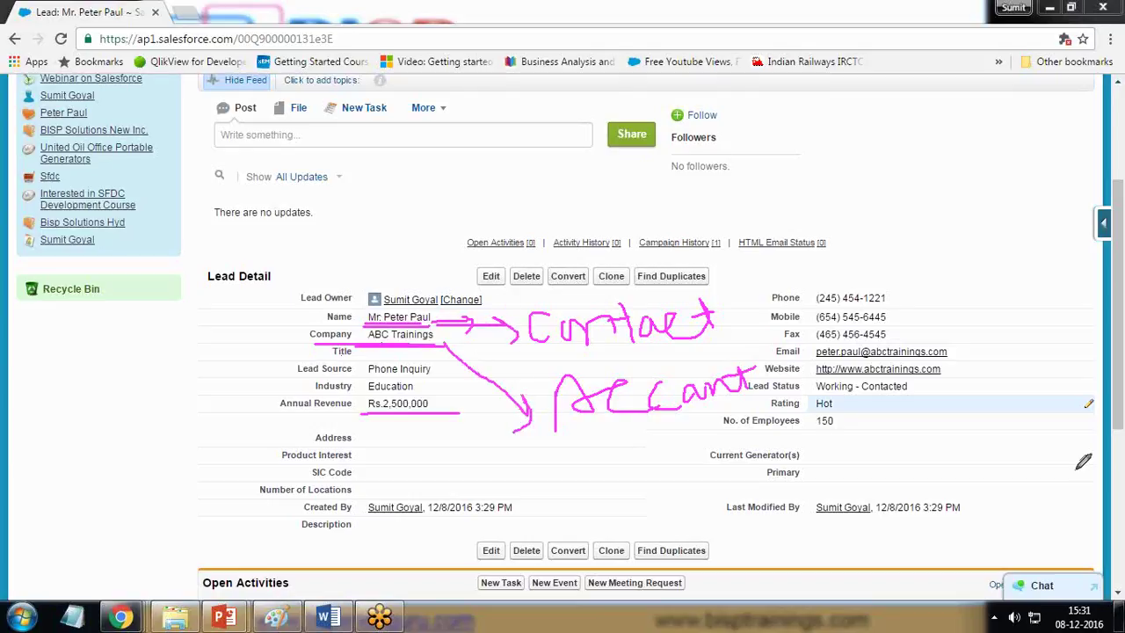
key(Escape)
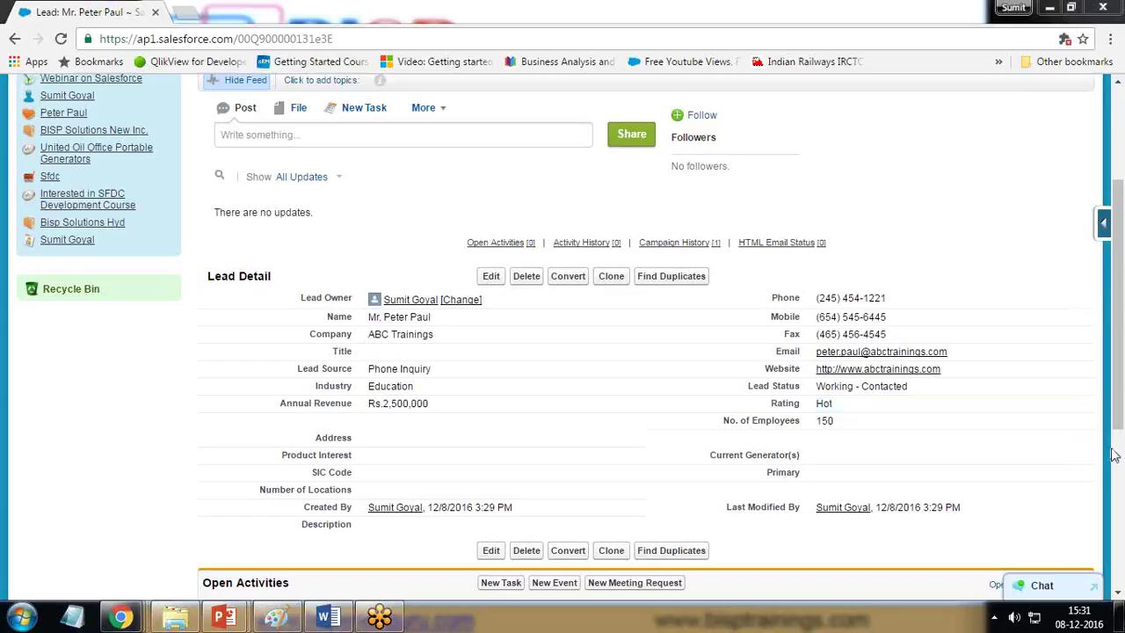
Step: Open the Convert Lead page and tick 'Send Email to the Owner'
click(569, 277)
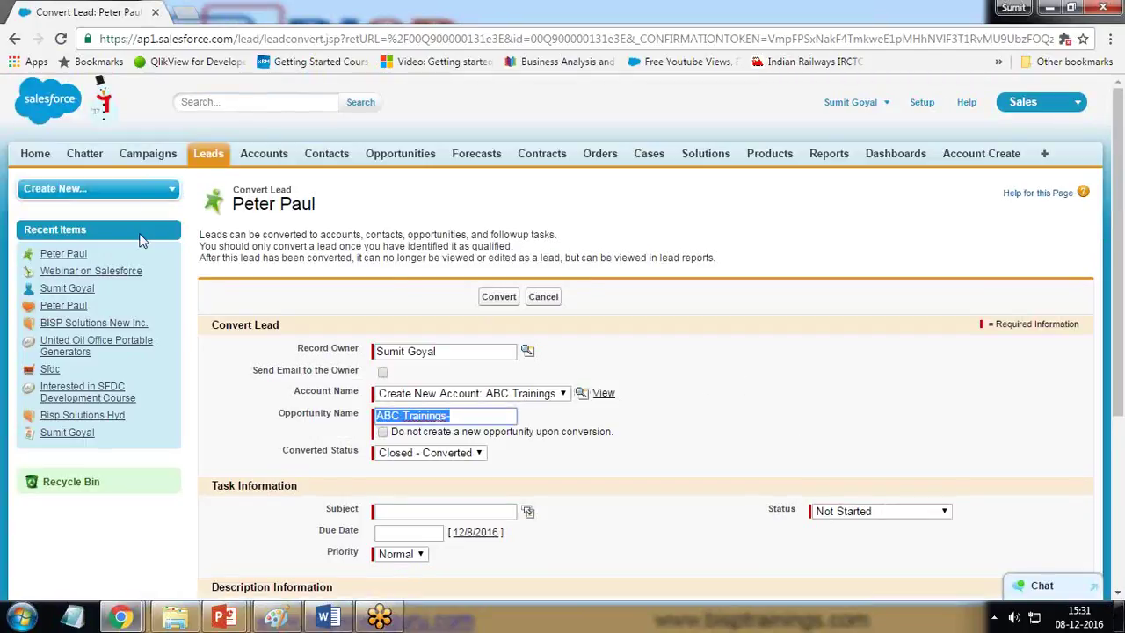
drag(201, 237, 363, 236)
click(368, 235)
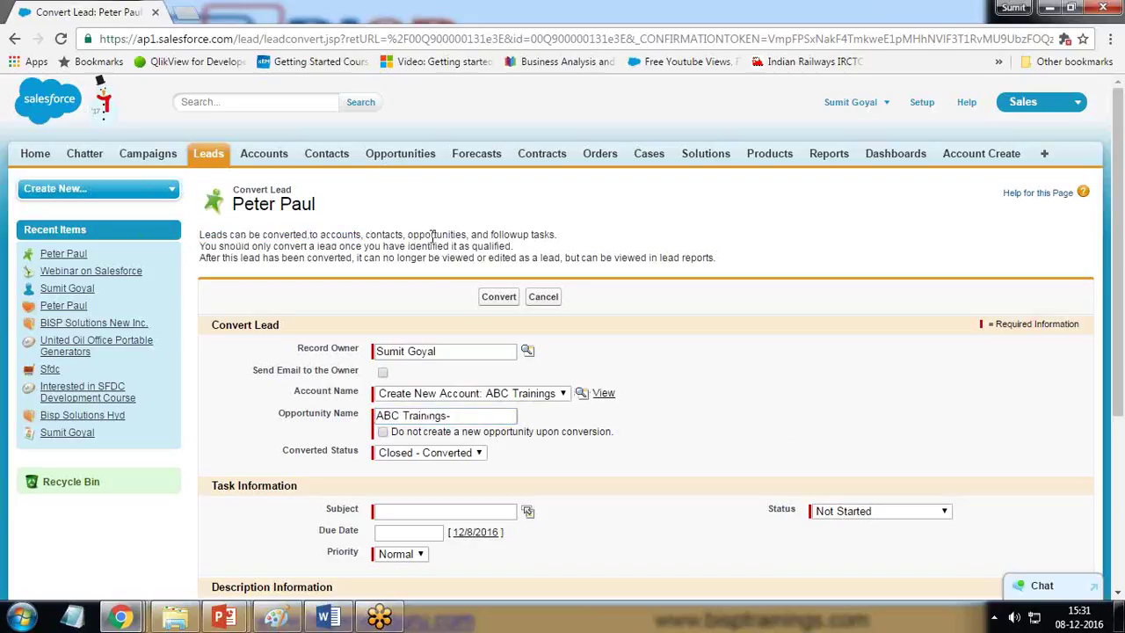
drag(490, 234, 571, 236)
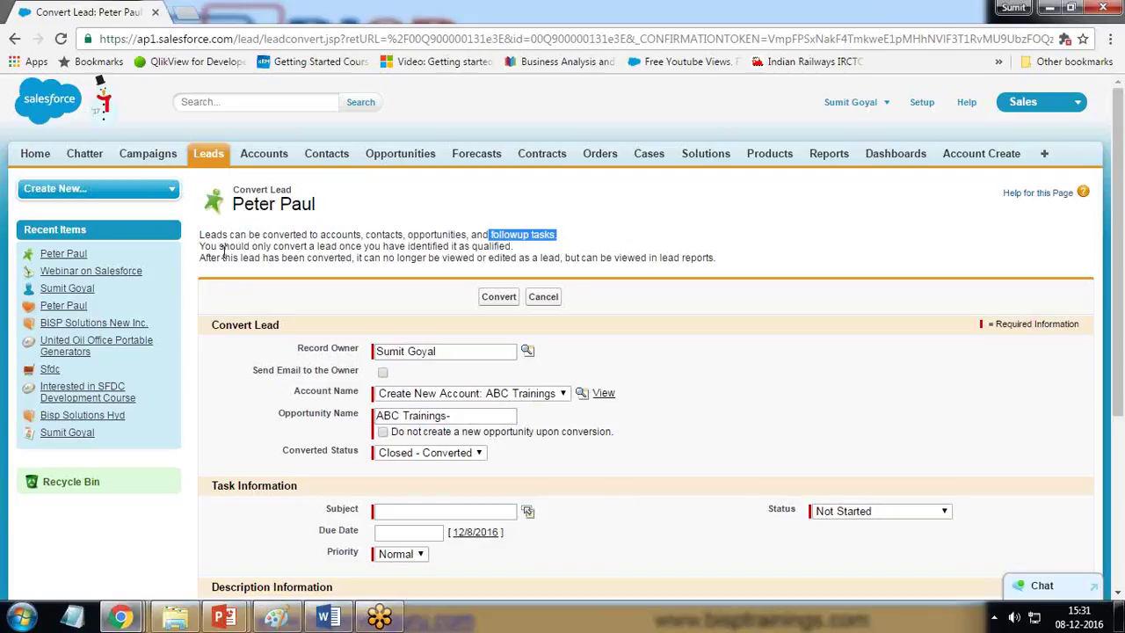
drag(272, 246, 518, 251)
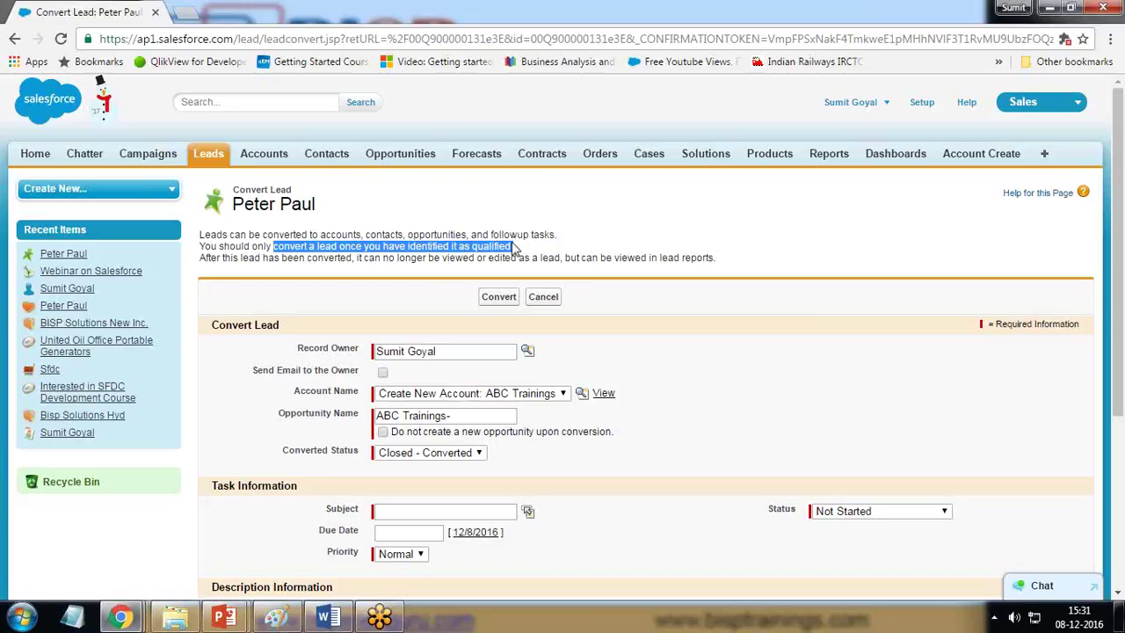
drag(222, 258, 445, 253)
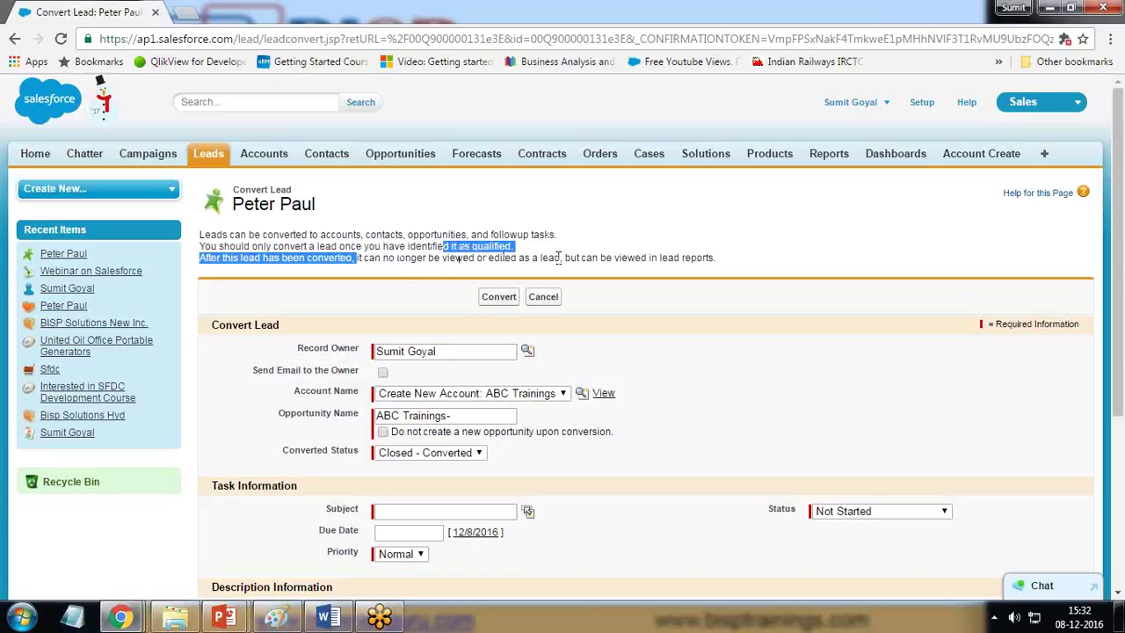
drag(565, 258, 717, 262)
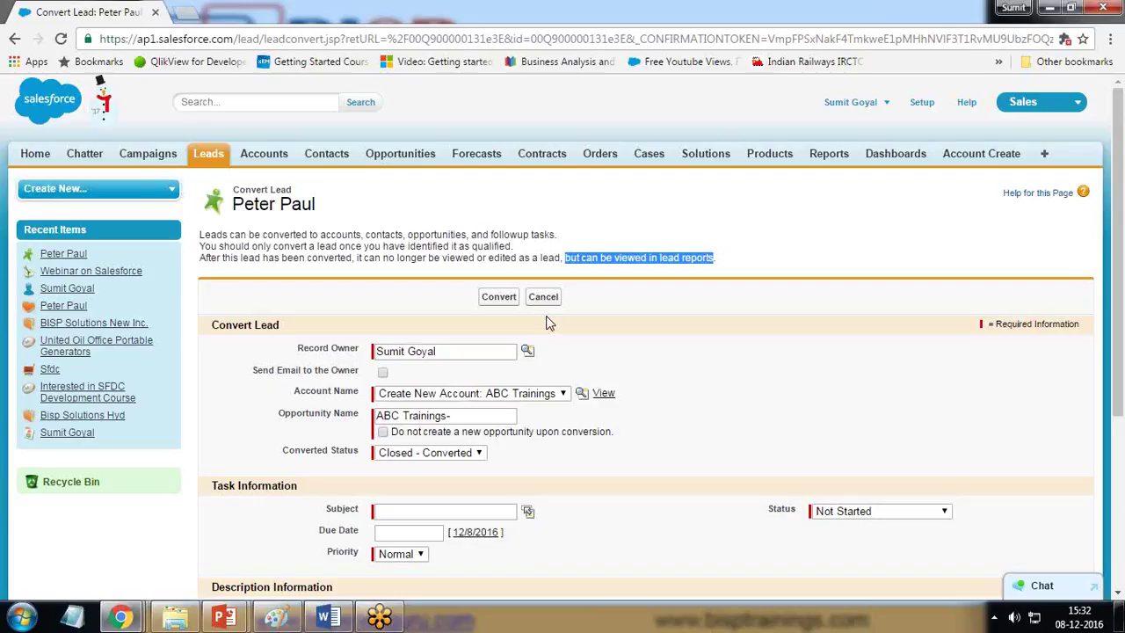
click(384, 373)
scroll(518, 403, down, 3)
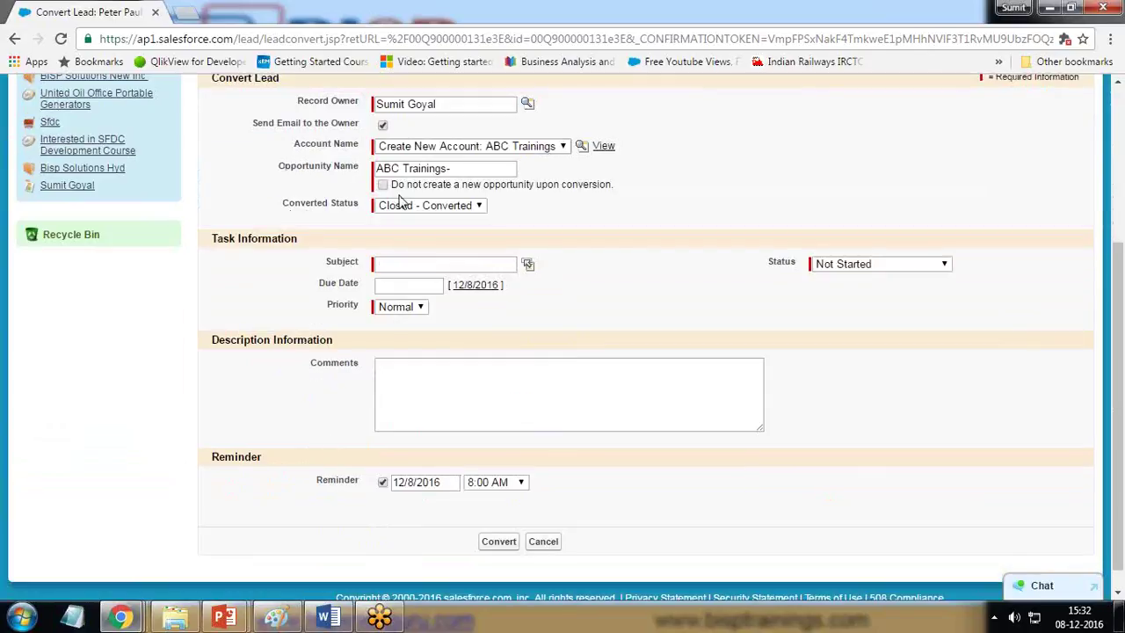
scroll(400, 196, up, 2)
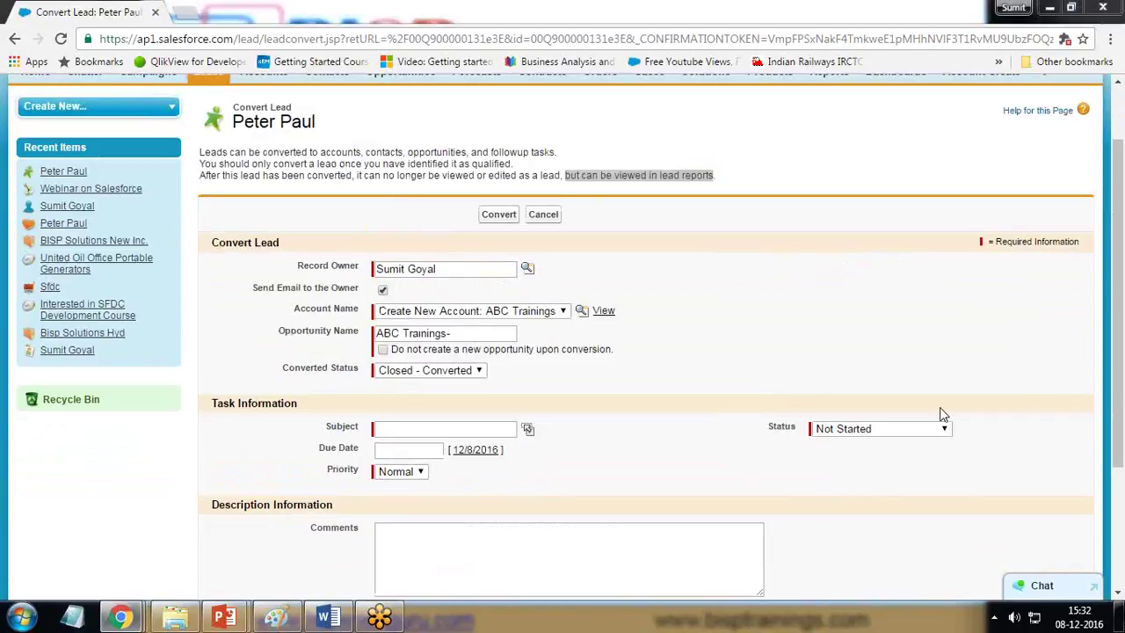
mouse_move(367, 340)
mouse_down()
mouse_move(352, 348)
mouse_move(448, 366)
mouse_move(598, 361)
mouse_move(584, 327)
mouse_move(471, 324)
mouse_move(365, 339)
mouse_move(375, 350)
mouse_up()
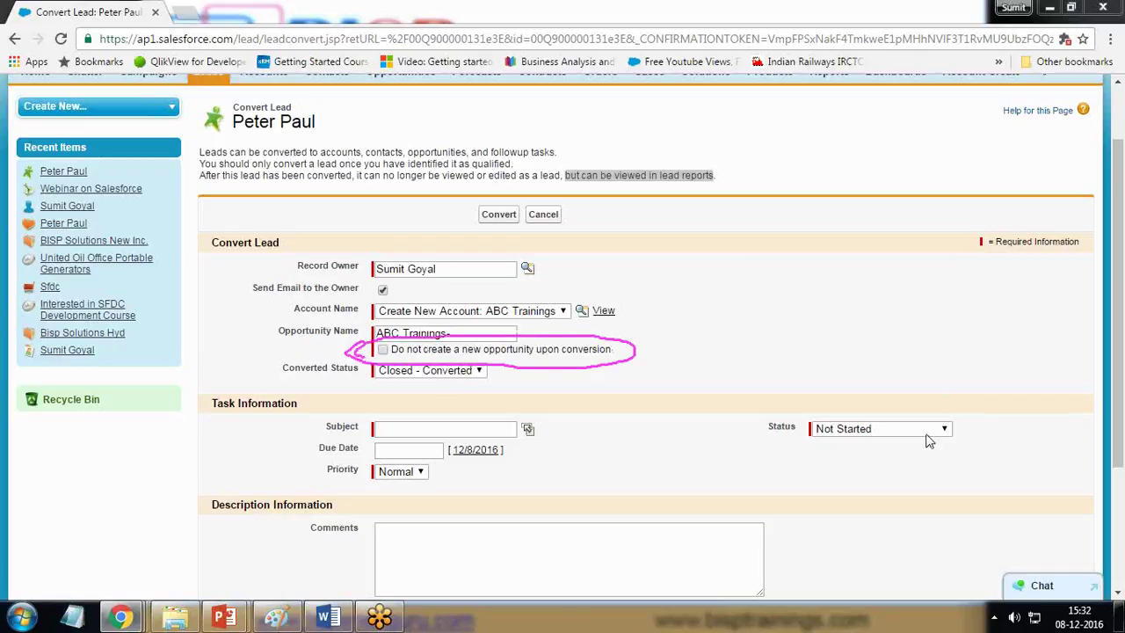
key(Escape)
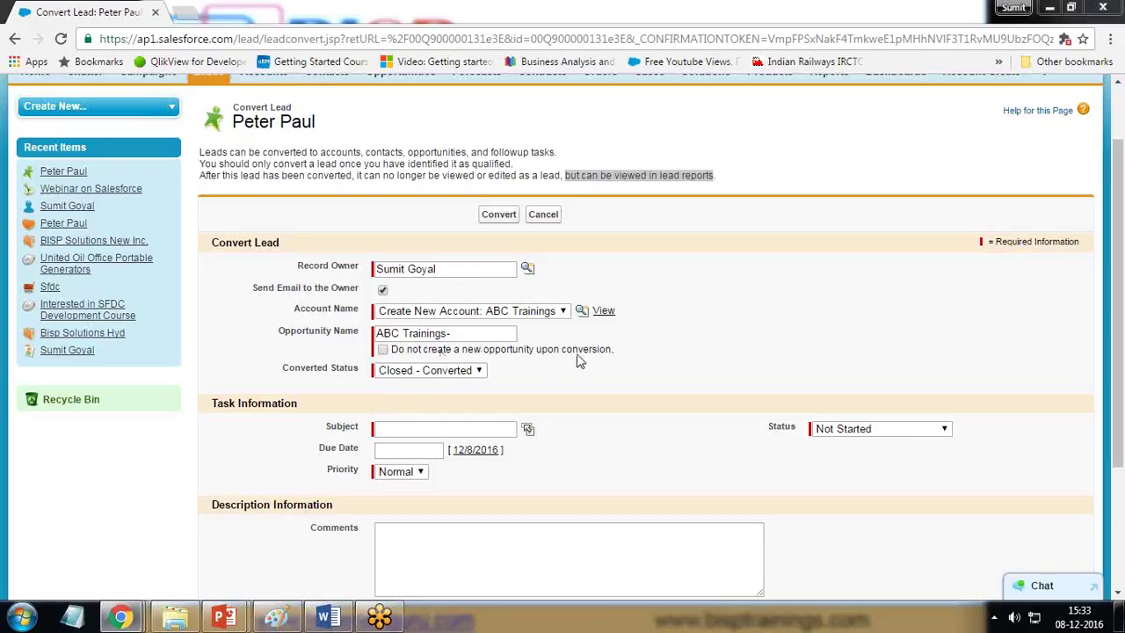
click(385, 351)
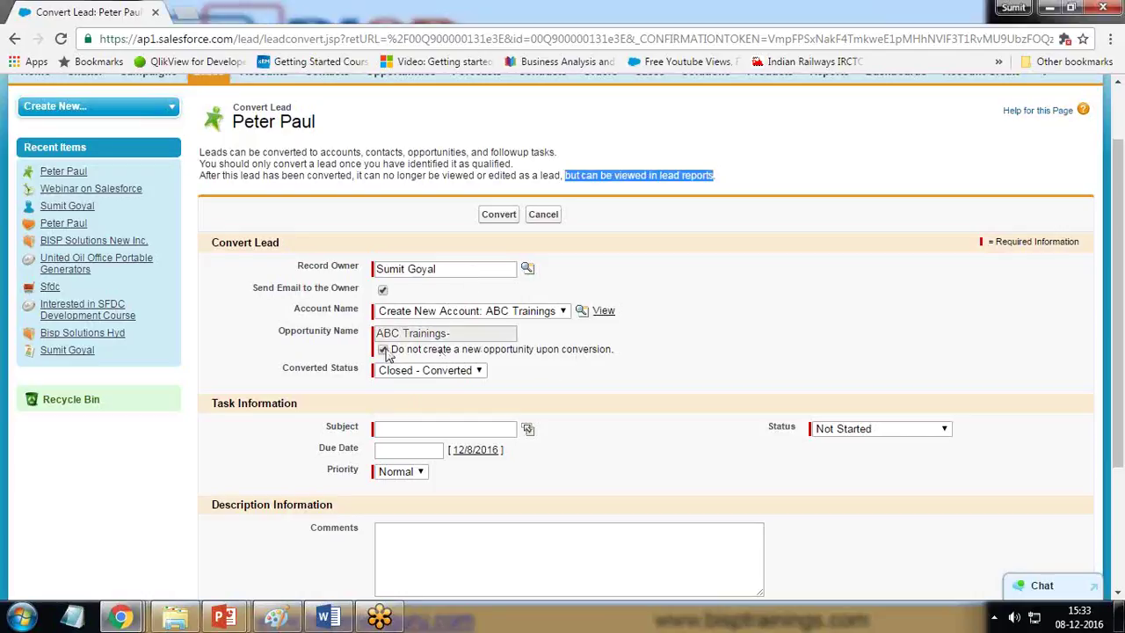
click(386, 351)
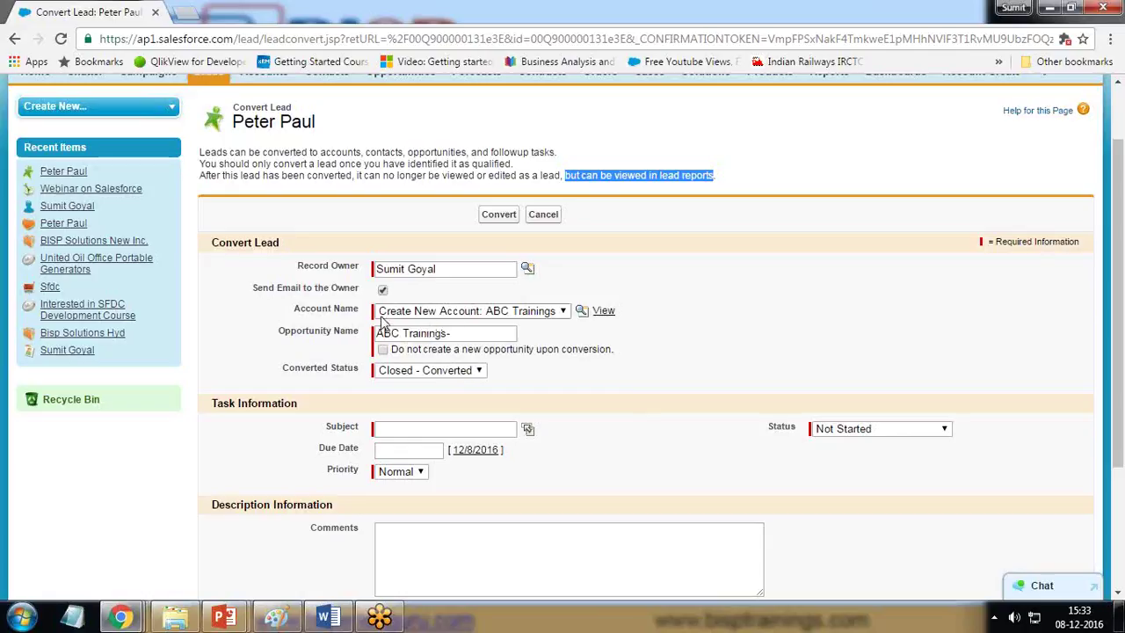
click(450, 373)
click(452, 375)
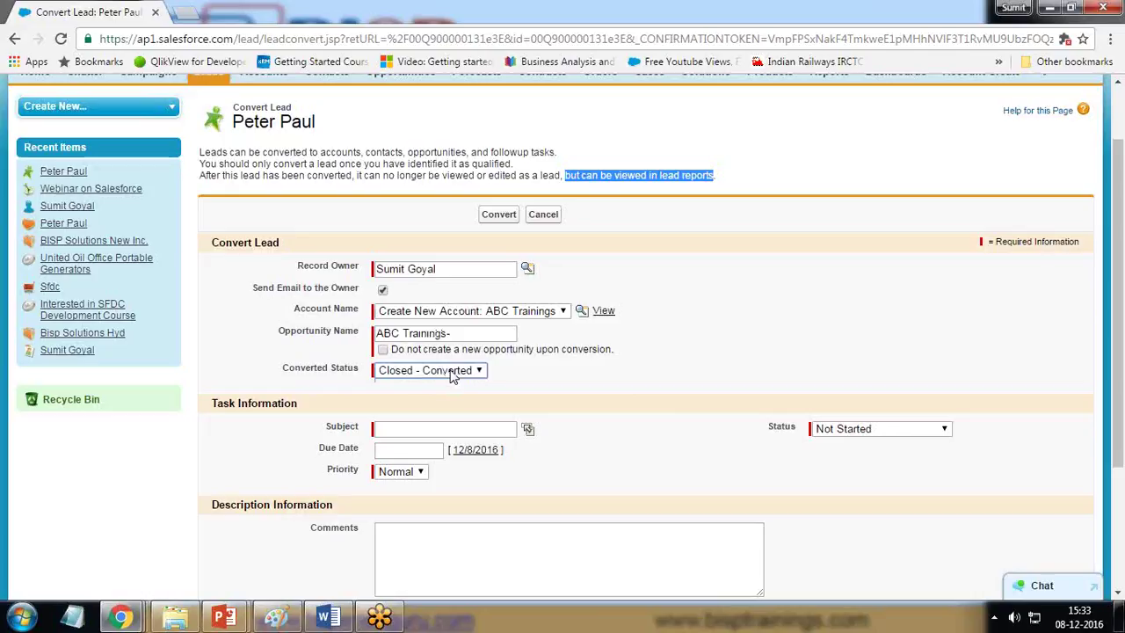
click(420, 431)
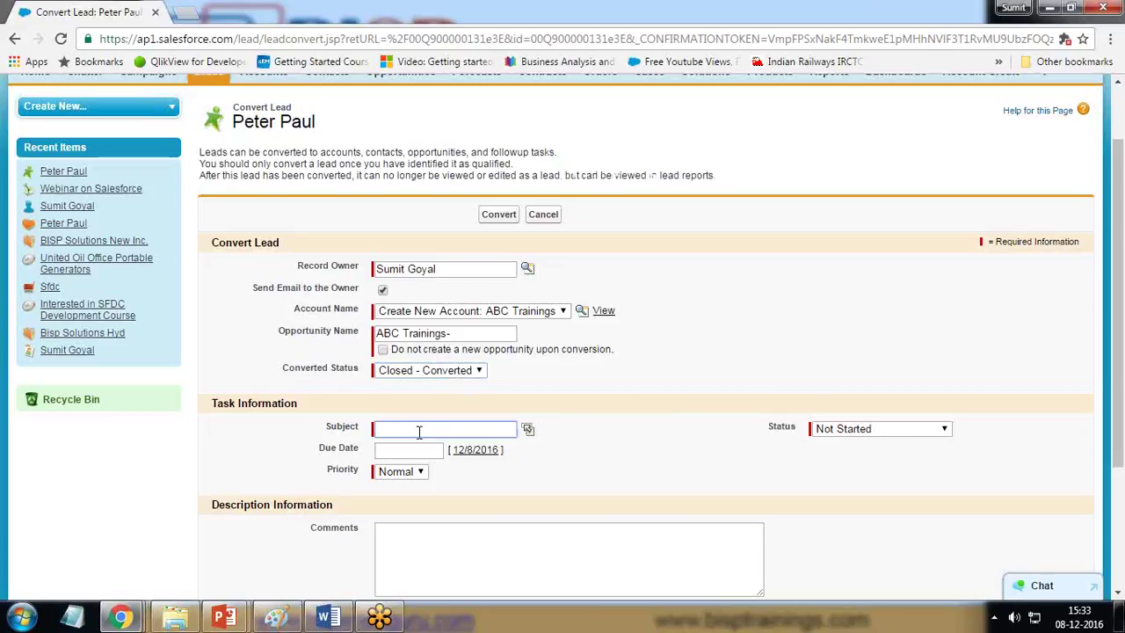
Step: Choose Call as the task subject and set the due date to 12/9/2016
click(527, 429)
drag(417, 465, 686, 191)
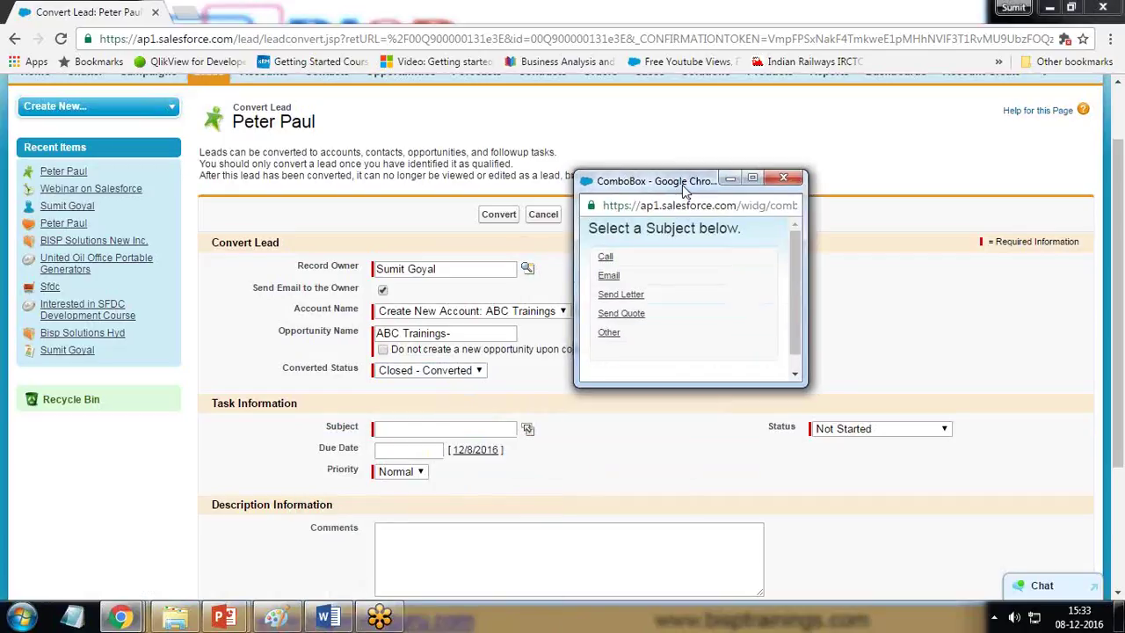
click(605, 259)
click(404, 450)
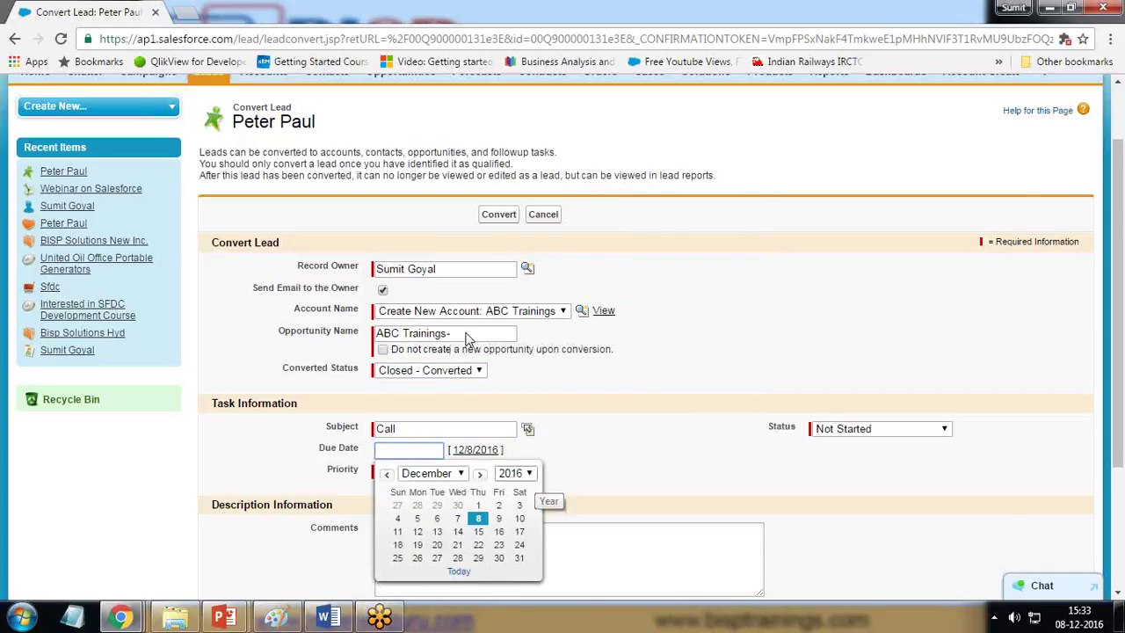
click(605, 311)
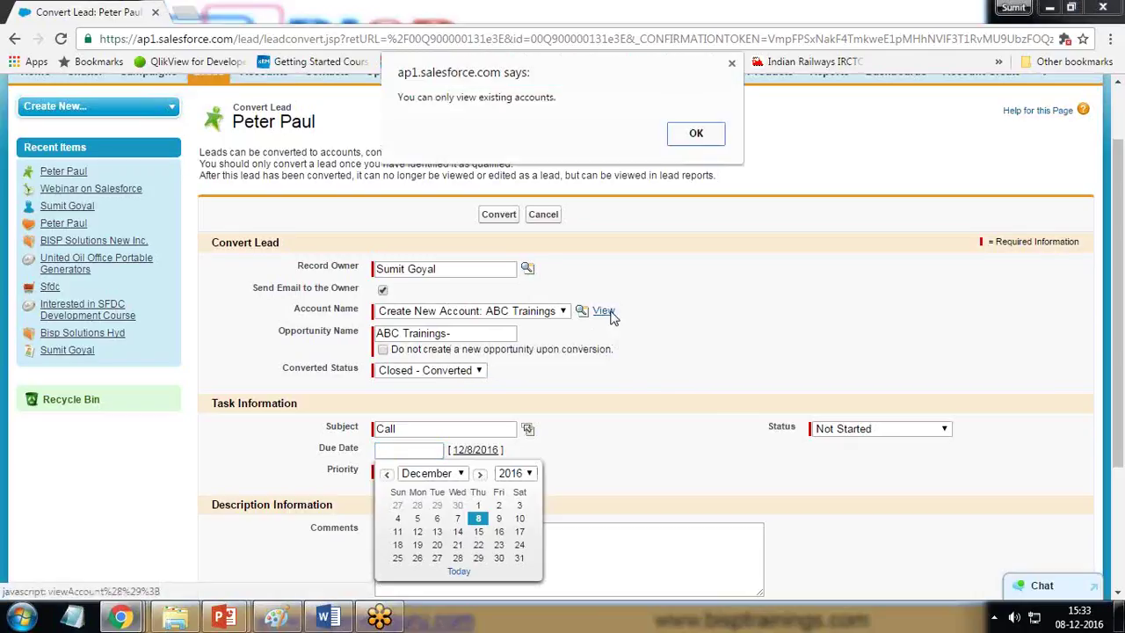
click(696, 133)
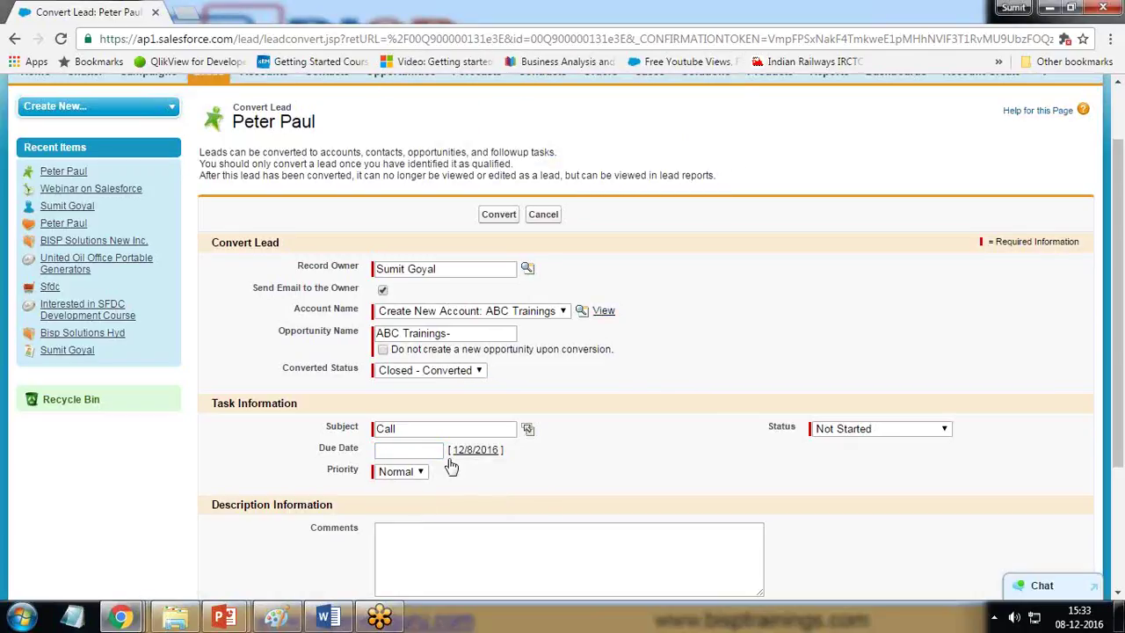
click(420, 450)
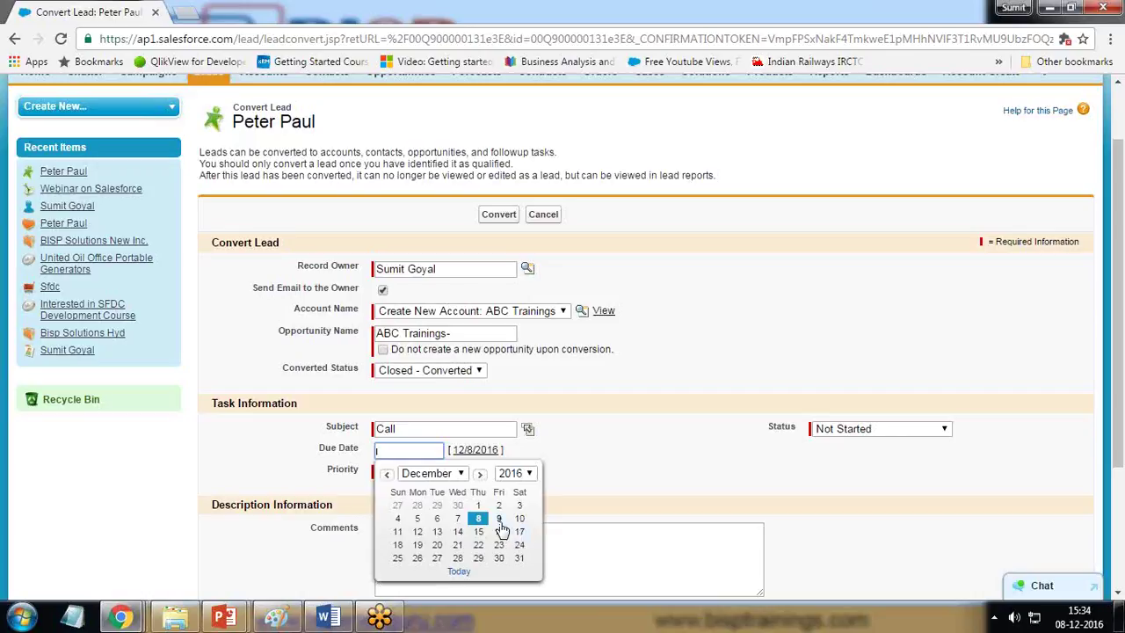
click(499, 520)
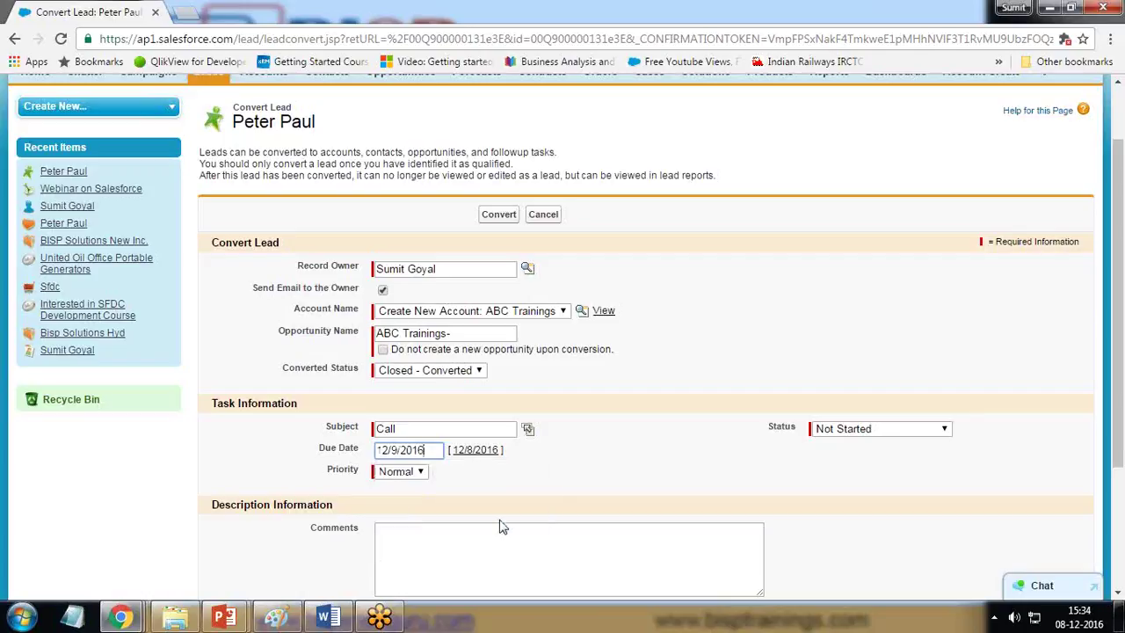
Step: Set task priority High, status In Progress, and a 9:00 AM reminder
click(403, 472)
click(406, 488)
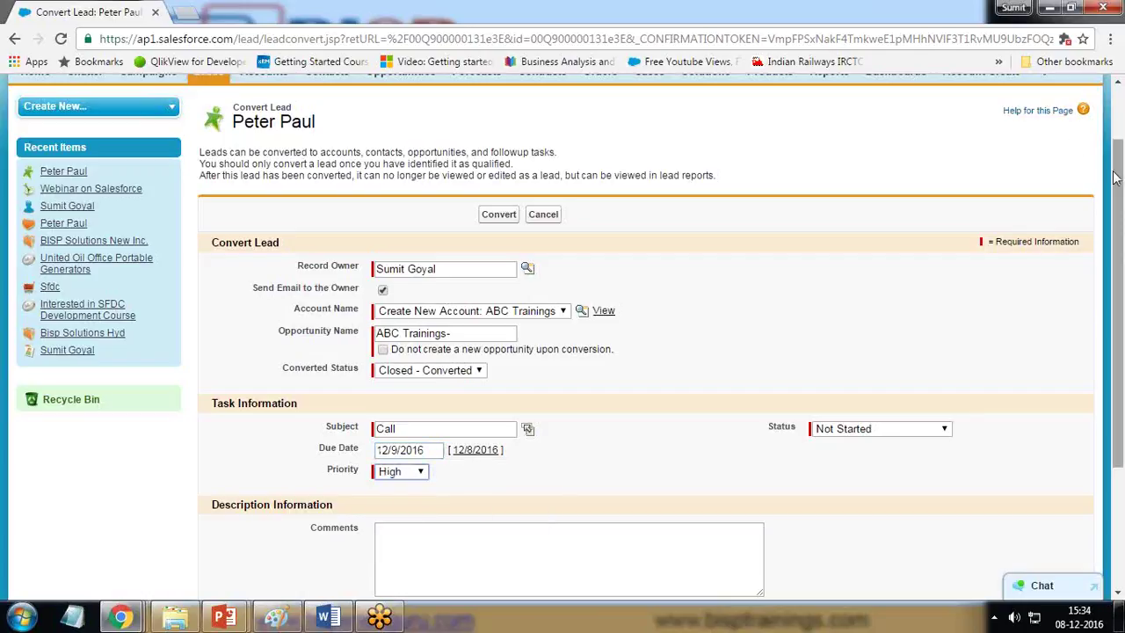
click(844, 428)
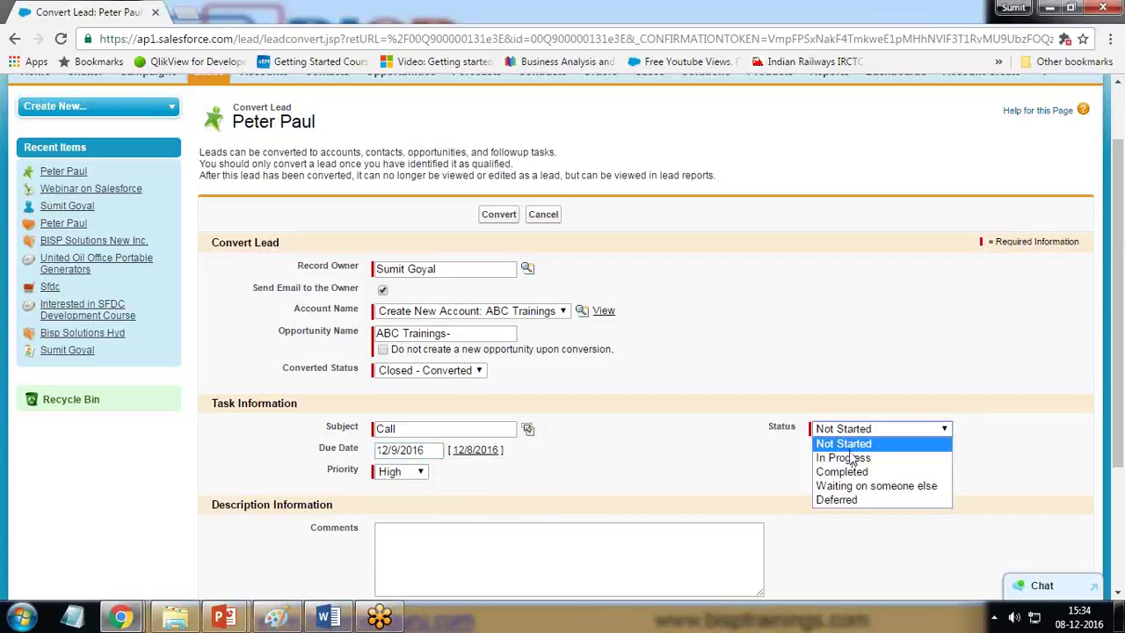
click(850, 458)
scroll(580, 510, down, 3)
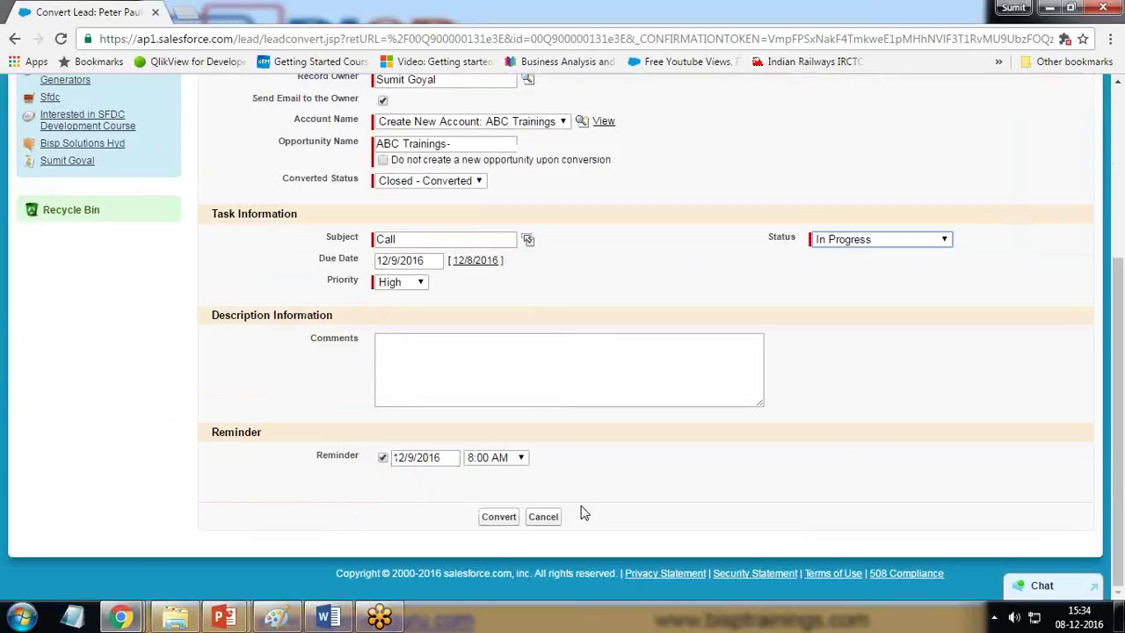
click(383, 458)
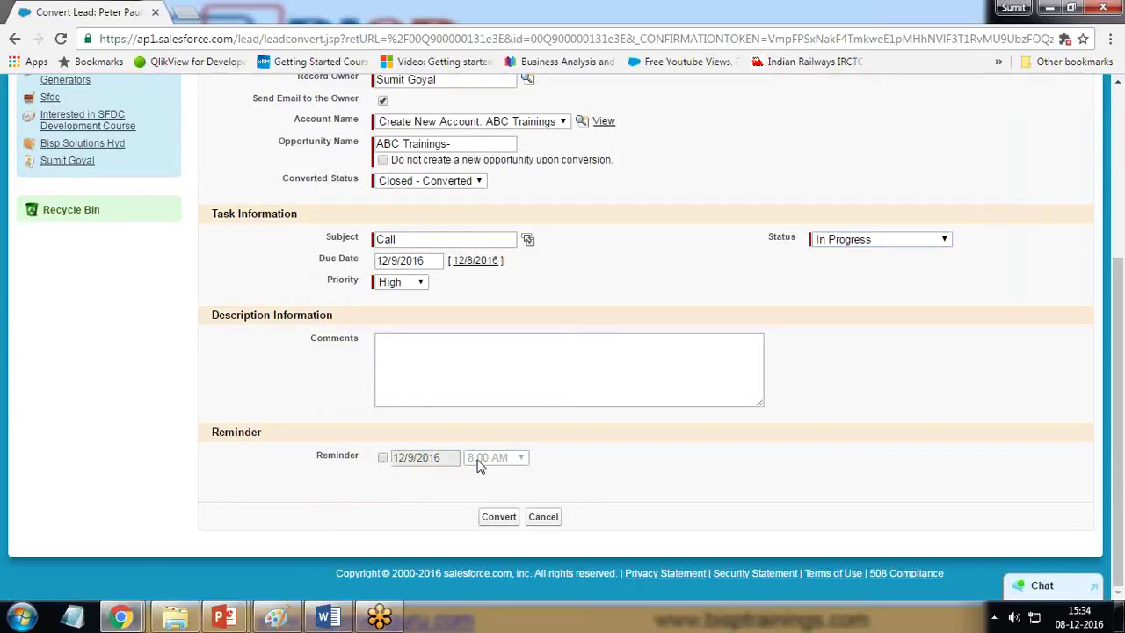
click(382, 458)
click(505, 457)
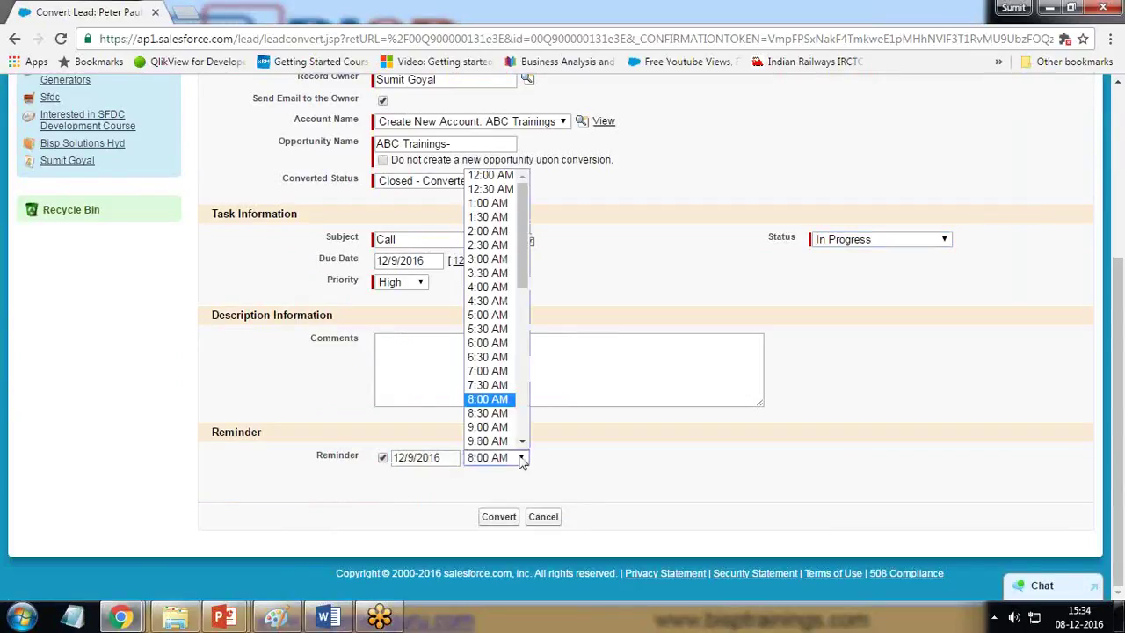
click(495, 428)
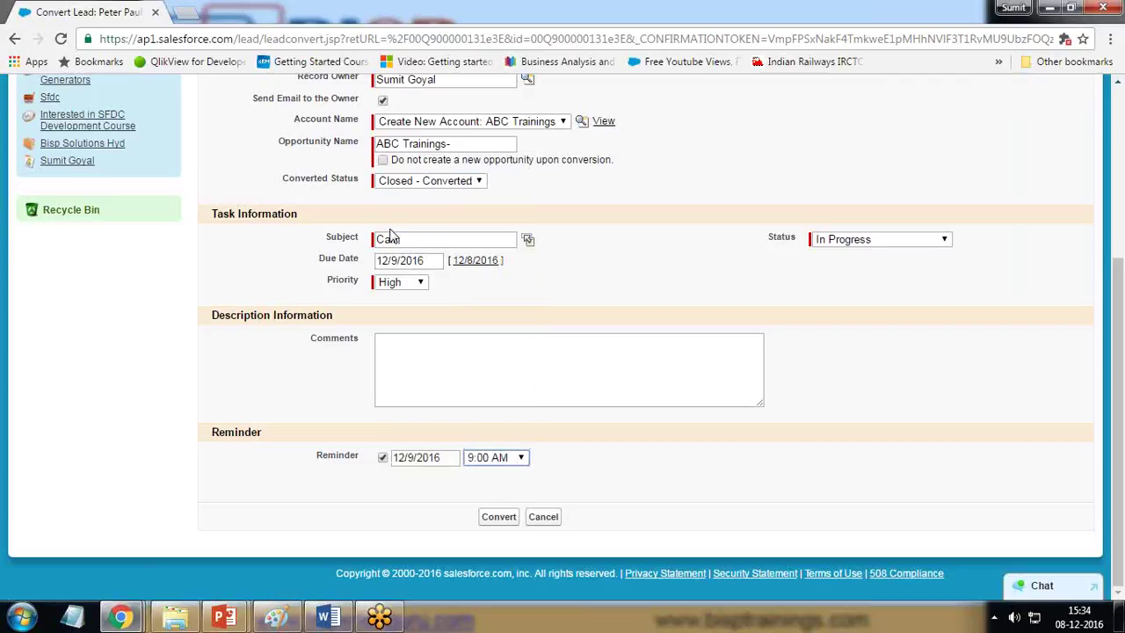
Step: Convert the lead with these task settings
click(430, 261)
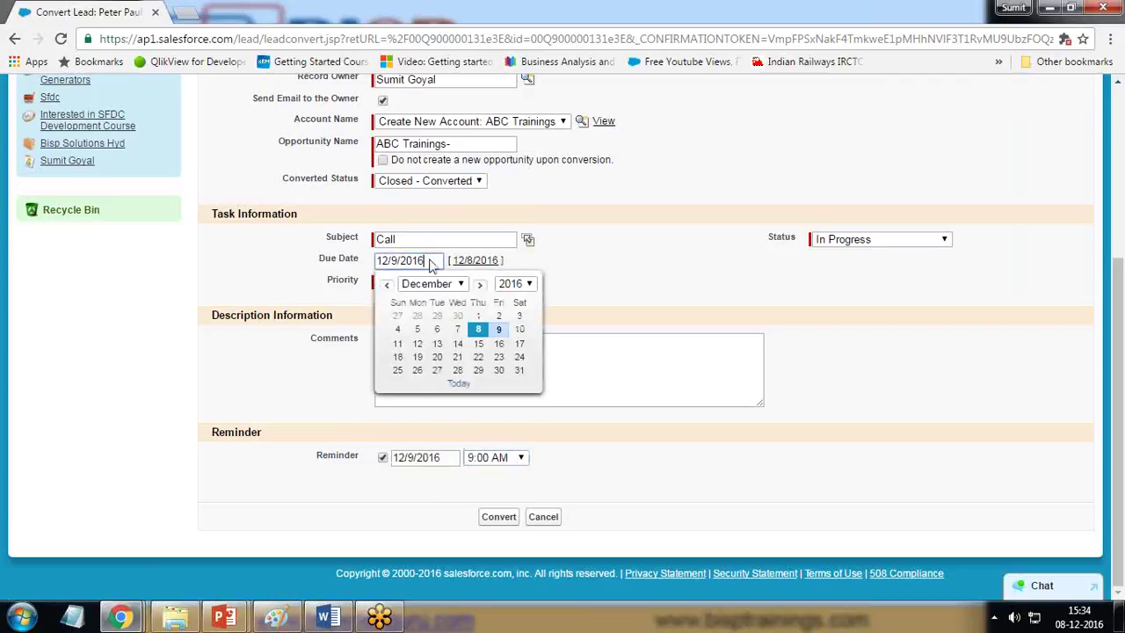
triple_click(378, 146)
click(719, 499)
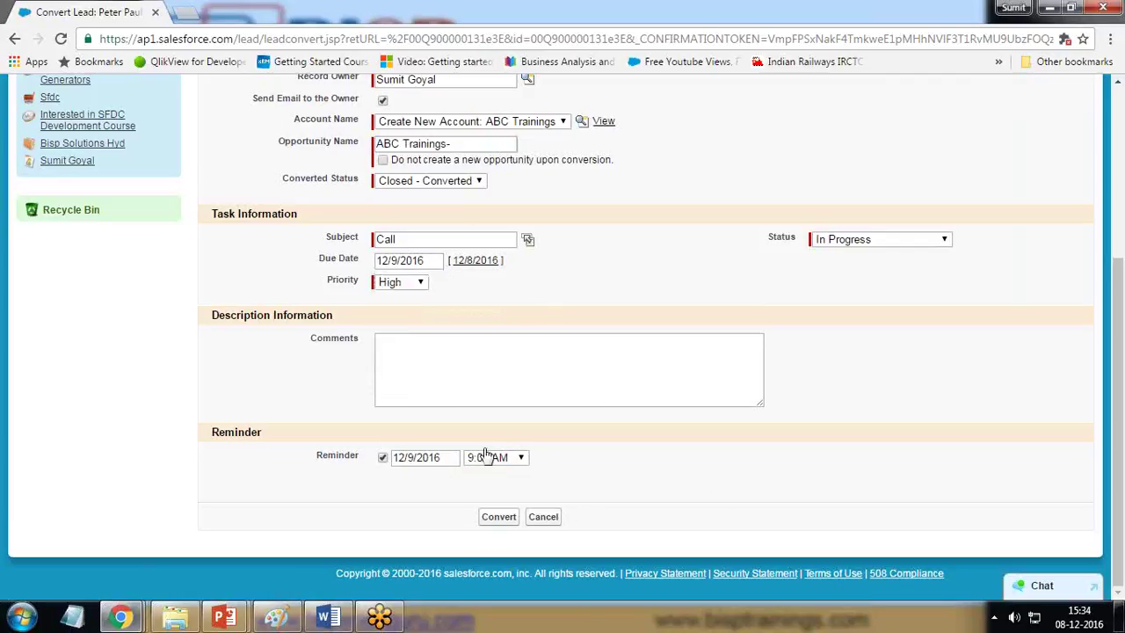
click(501, 518)
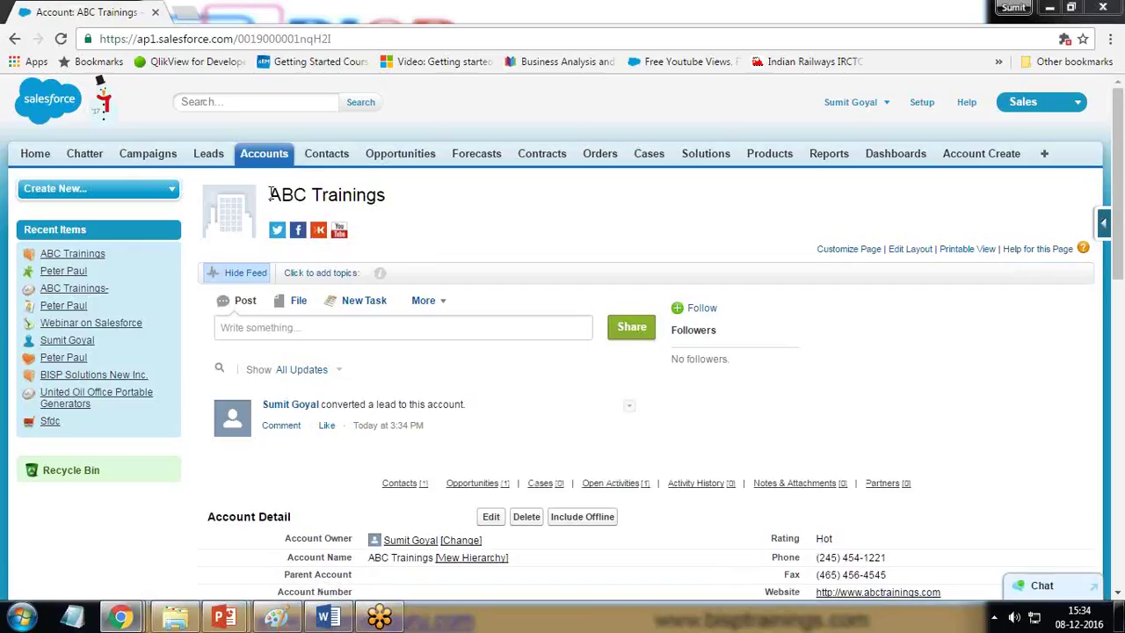
Step: Open Contacts home in a new tab and check the converted contact and its account
right_click(327, 155)
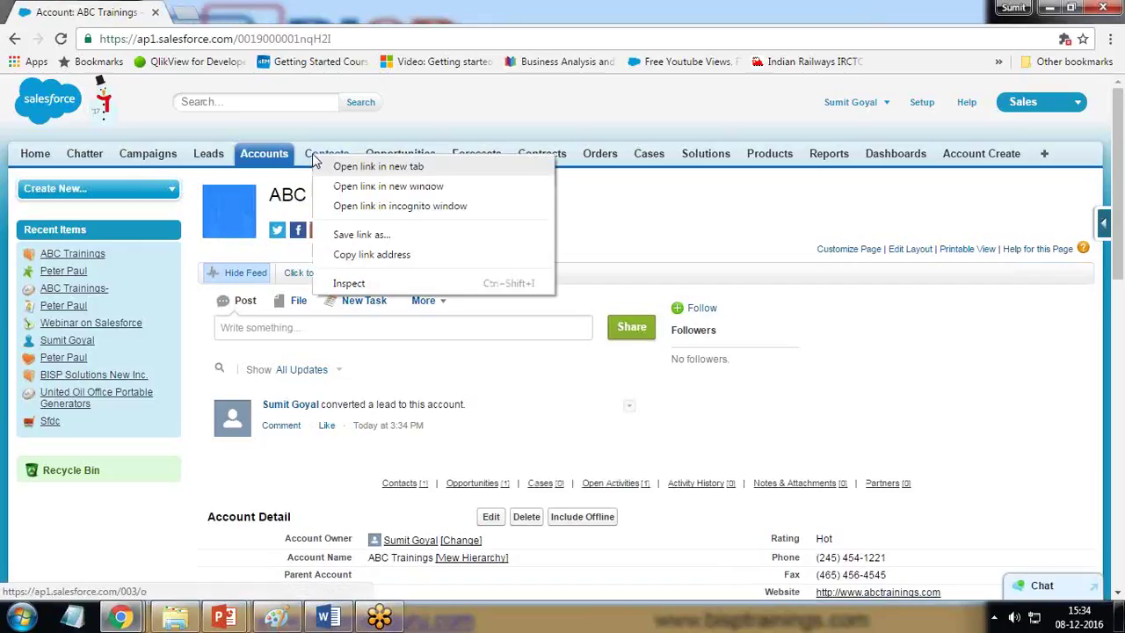
click(337, 160)
click(250, 12)
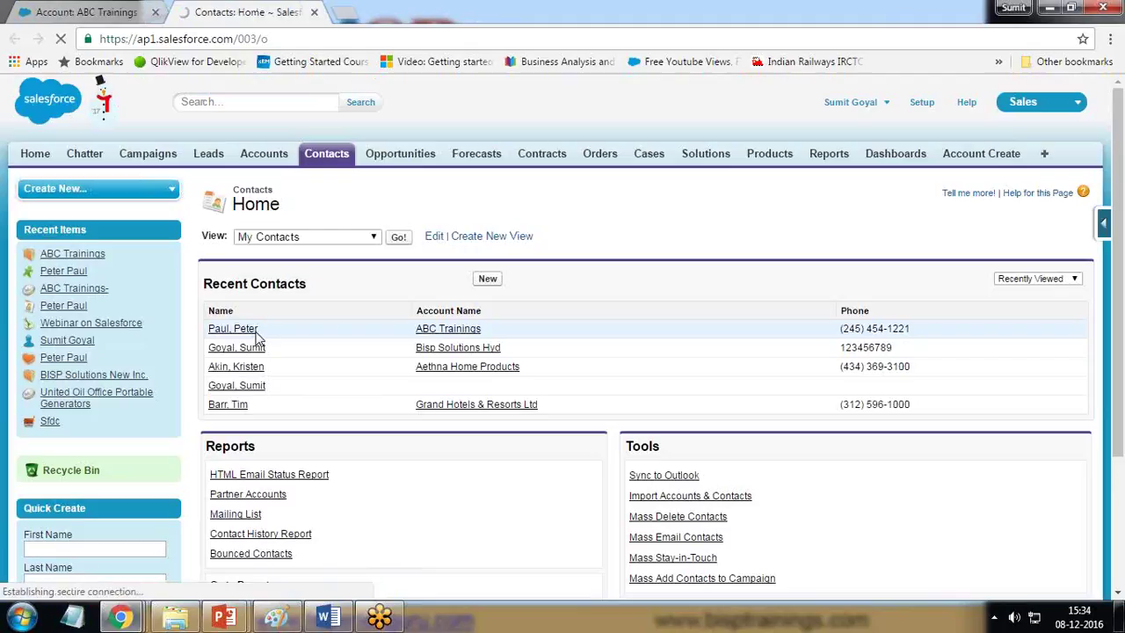
drag(260, 331, 214, 334)
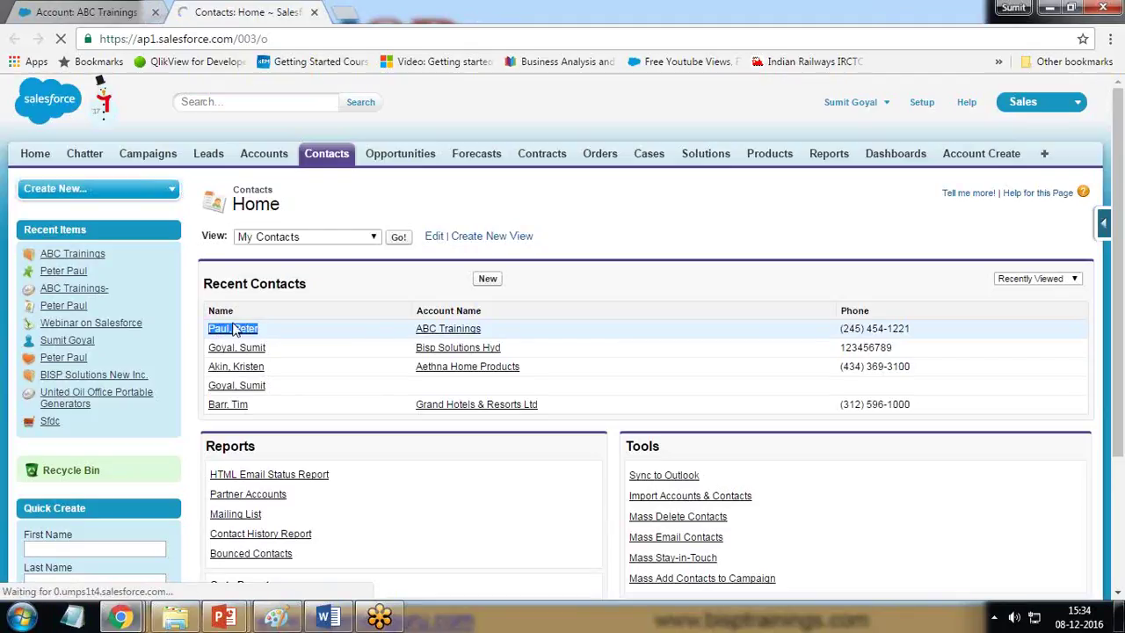
drag(475, 329, 422, 330)
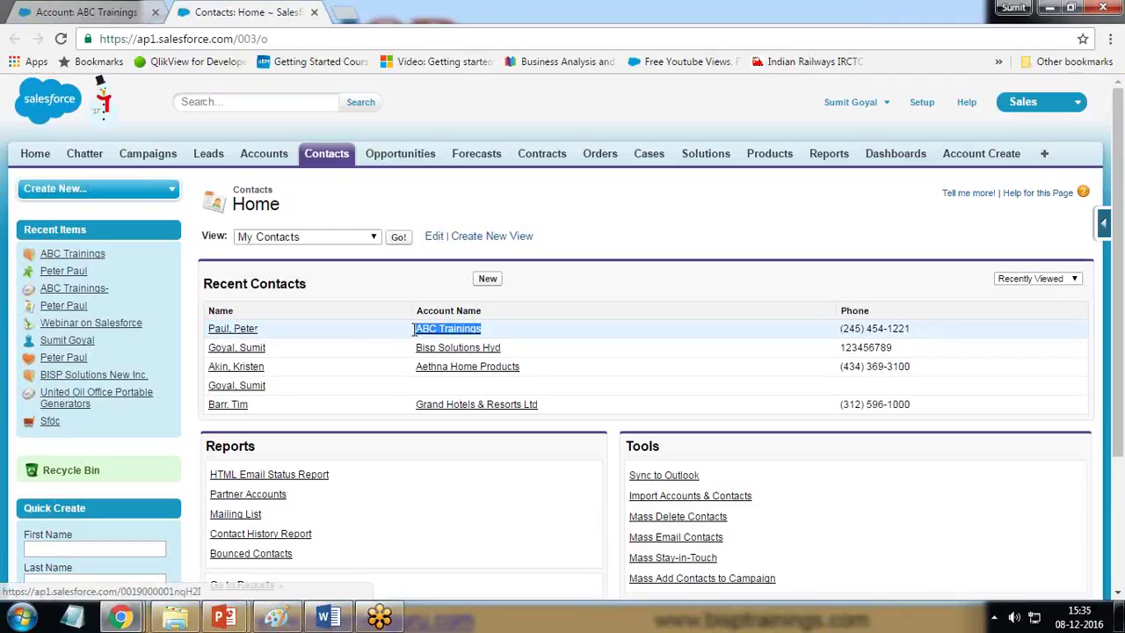
click(114, 9)
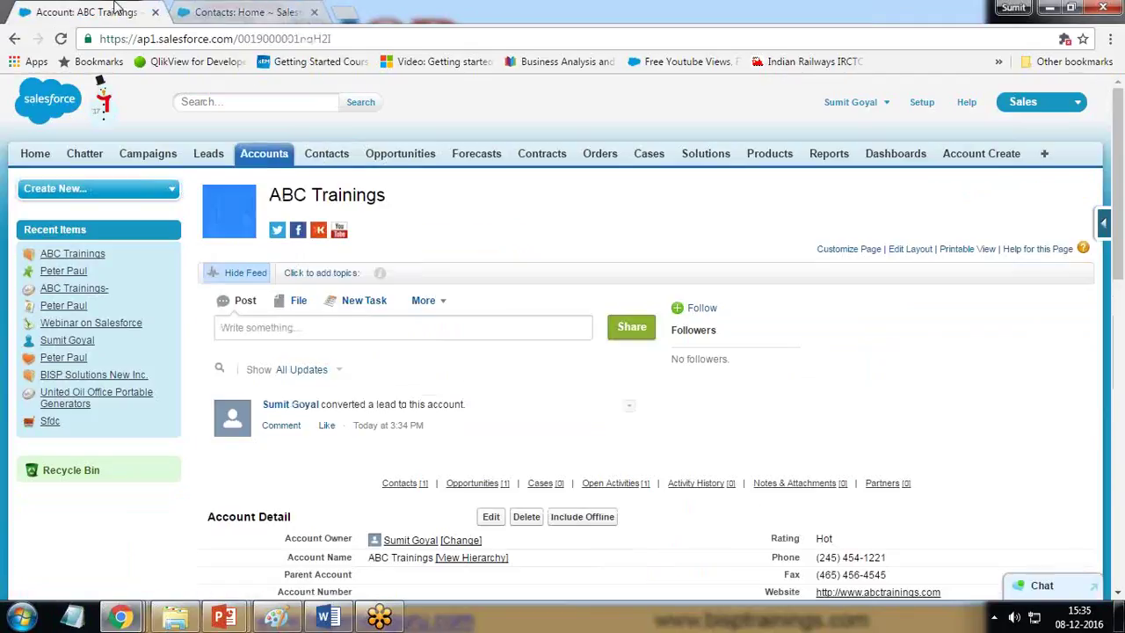
Step: Open Opportunities home in a new tab and locate the ABC Trainings- opportunity
right_click(403, 153)
click(440, 161)
click(376, 7)
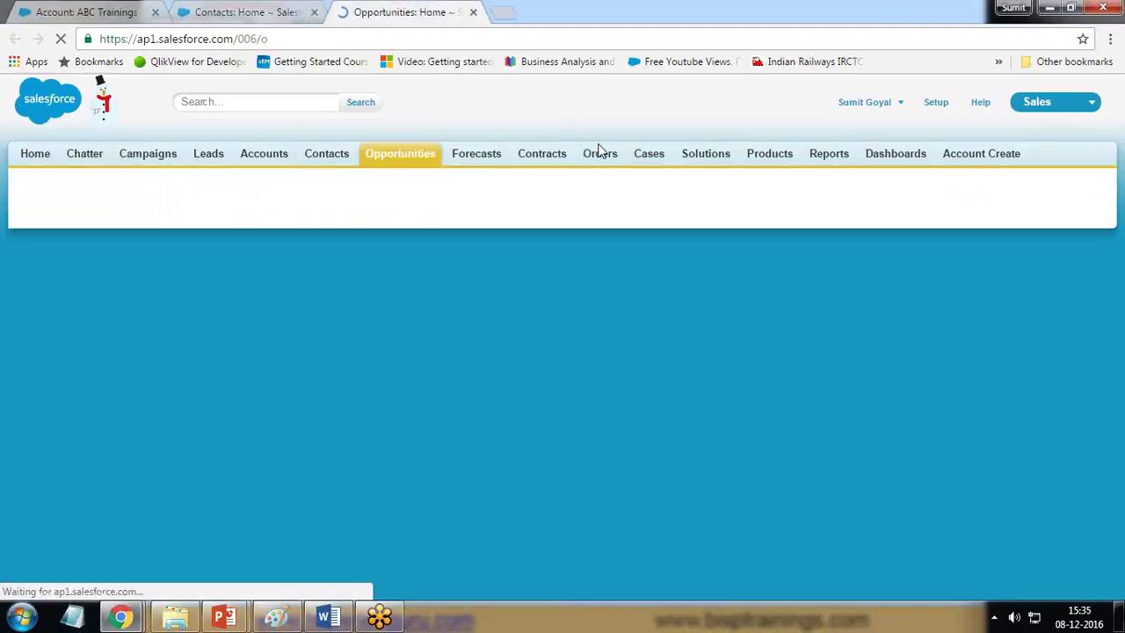
drag(275, 332, 206, 329)
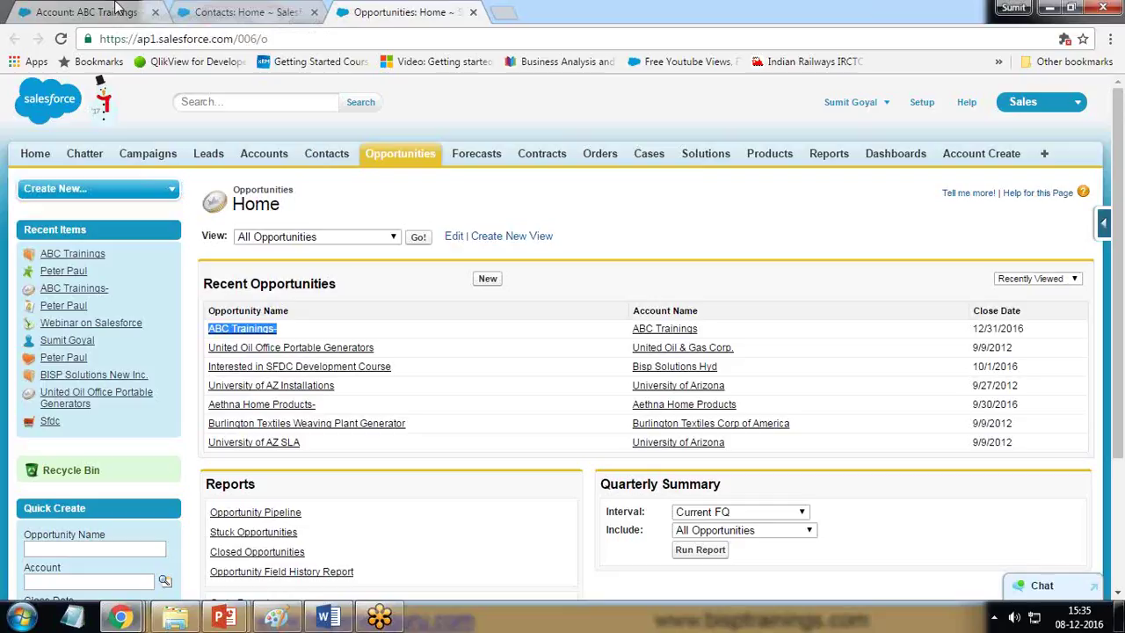
click(91, 9)
Step: On the ABC Trainings account, review the open Call task's contact, due date and assignee
scroll(464, 408, down, 4)
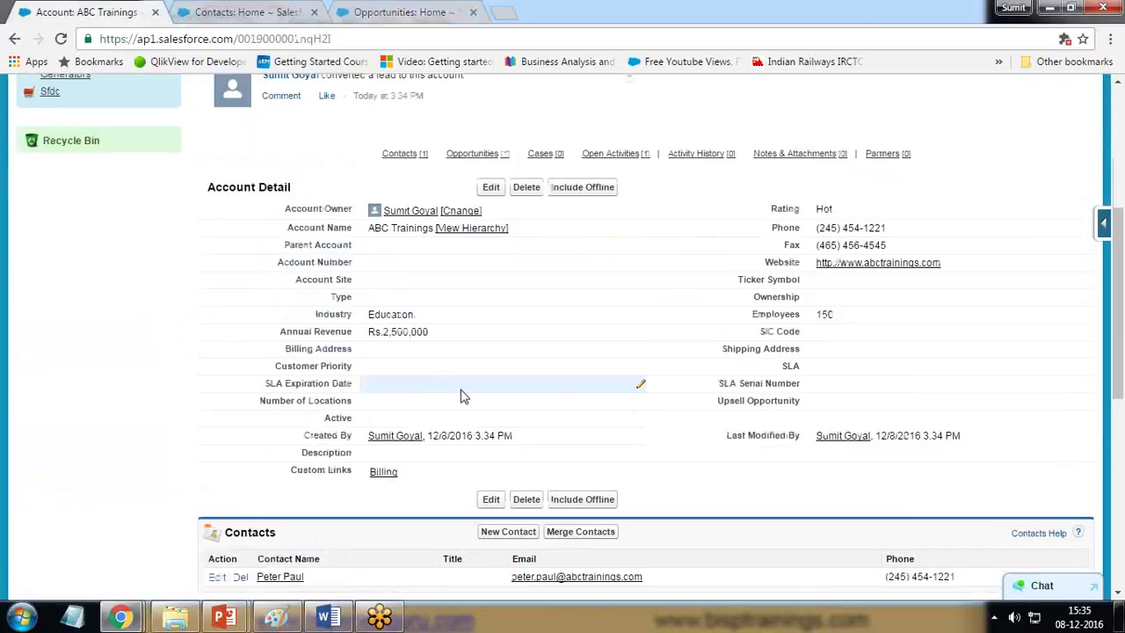
scroll(598, 428, down, 3)
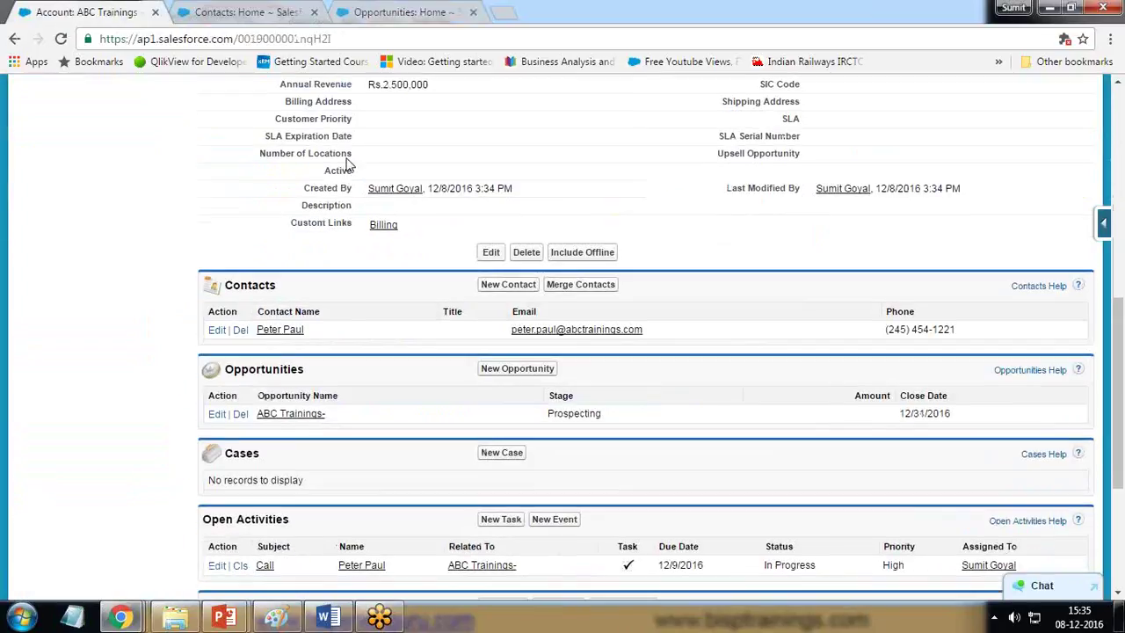
scroll(289, 207, up, 2)
scroll(294, 463, down, 2)
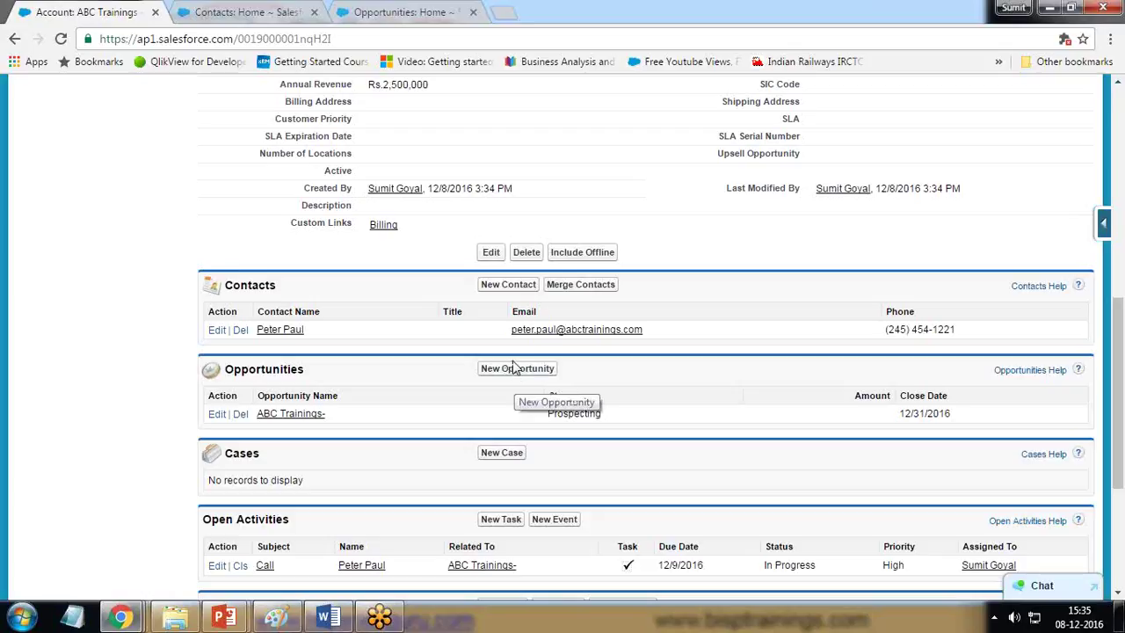
drag(234, 454, 271, 454)
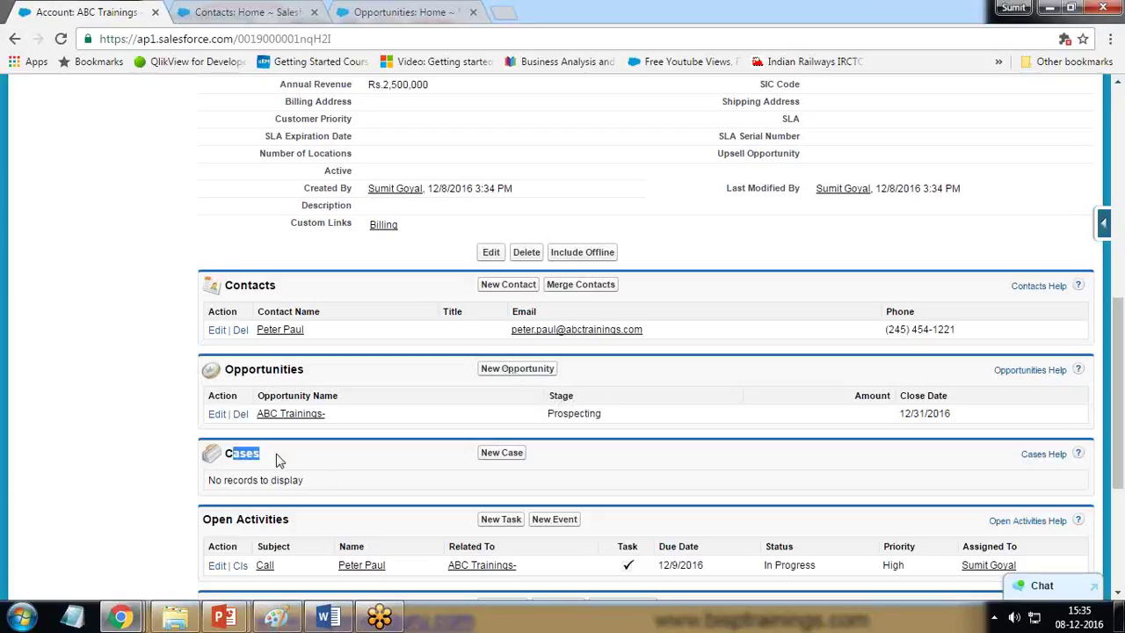
scroll(278, 457, down, 3)
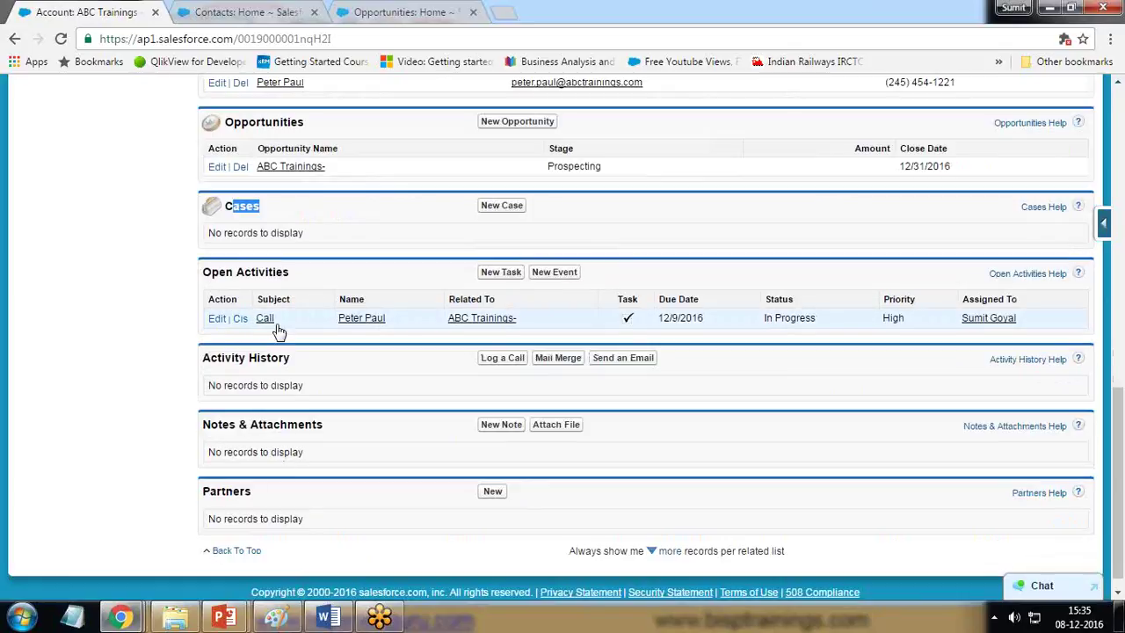
drag(389, 321, 337, 318)
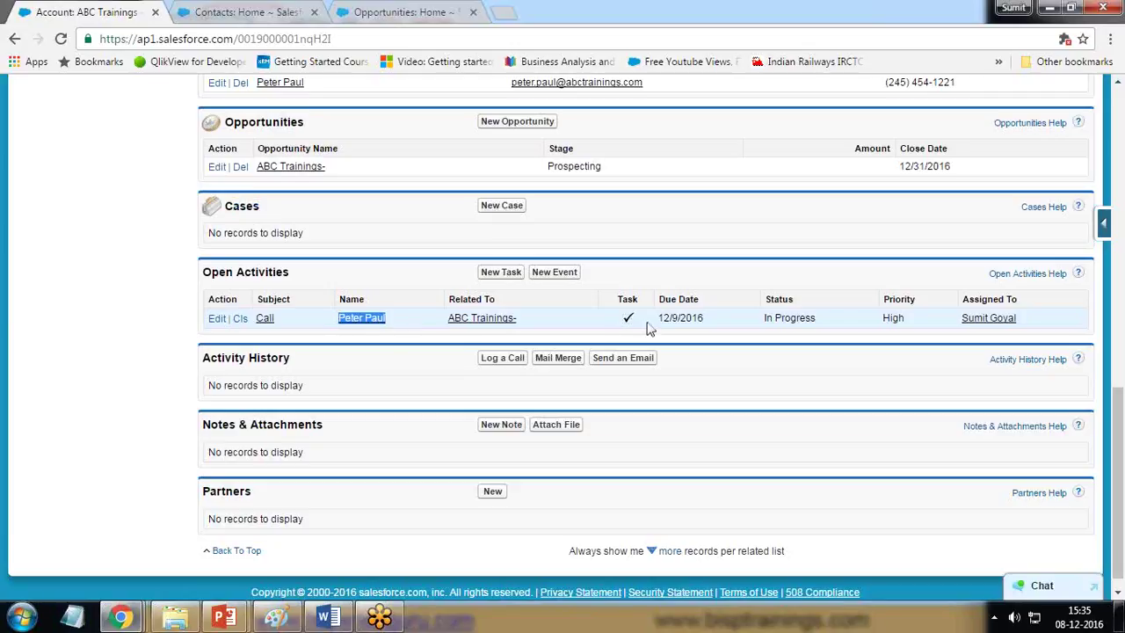
drag(705, 318, 654, 320)
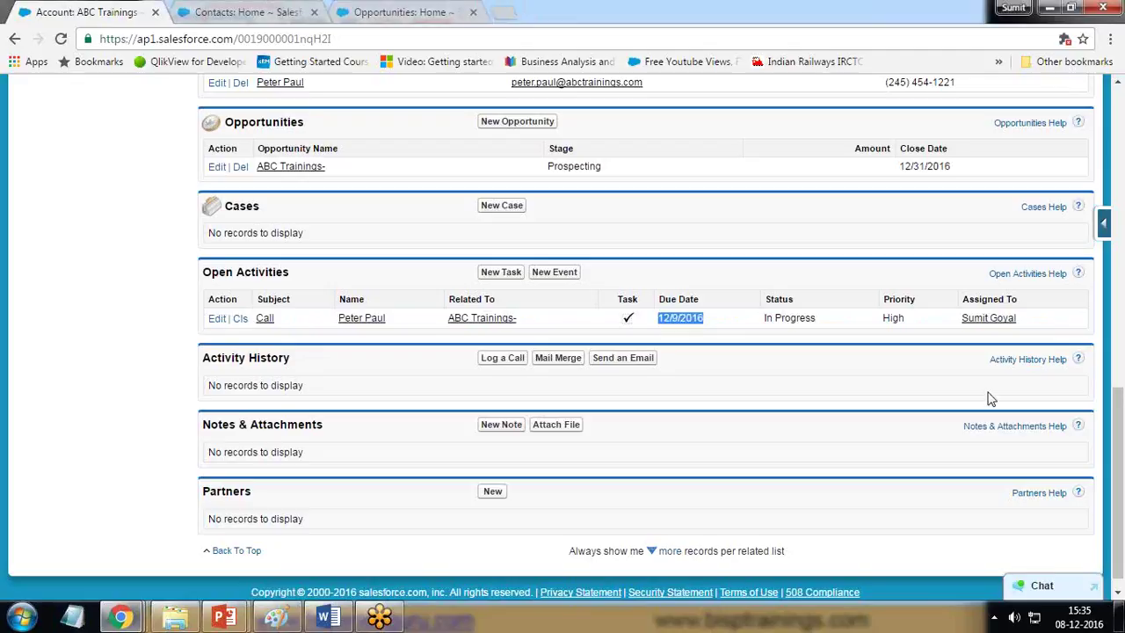
drag(1028, 323, 957, 326)
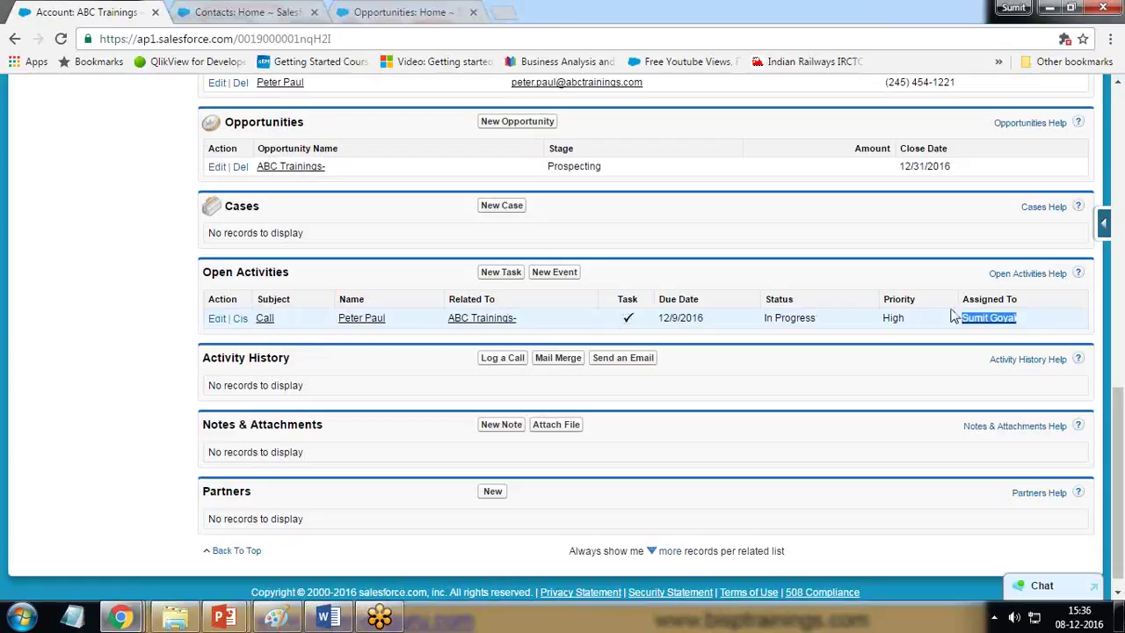
Step: Close the open Call task, saving it with status Completed
click(243, 321)
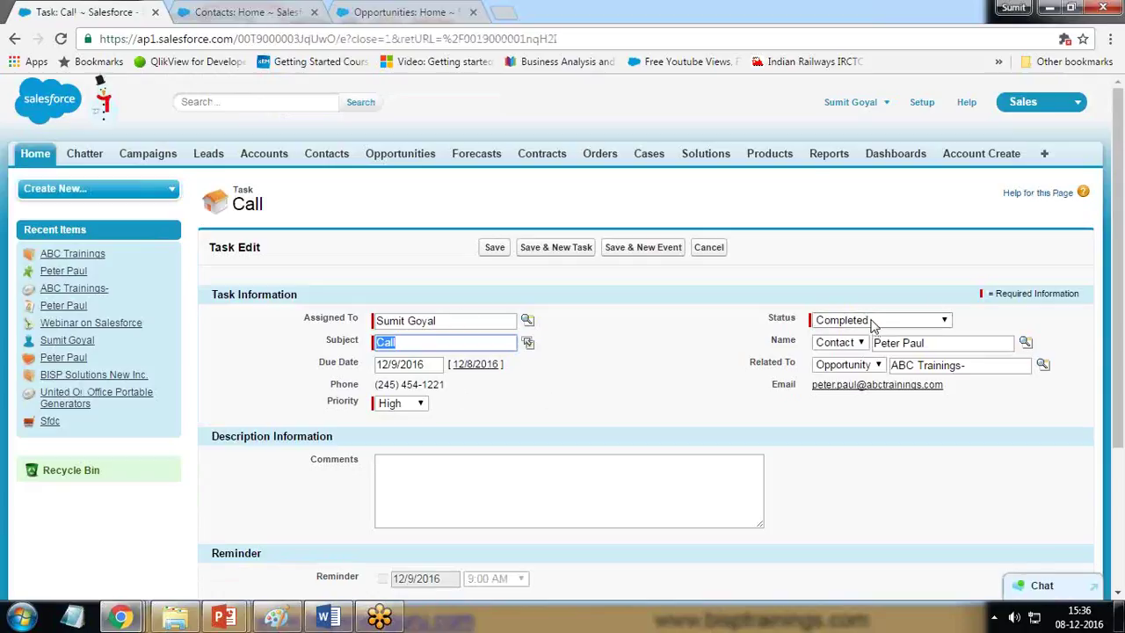
scroll(407, 462, down, 3)
scroll(427, 434, up, 3)
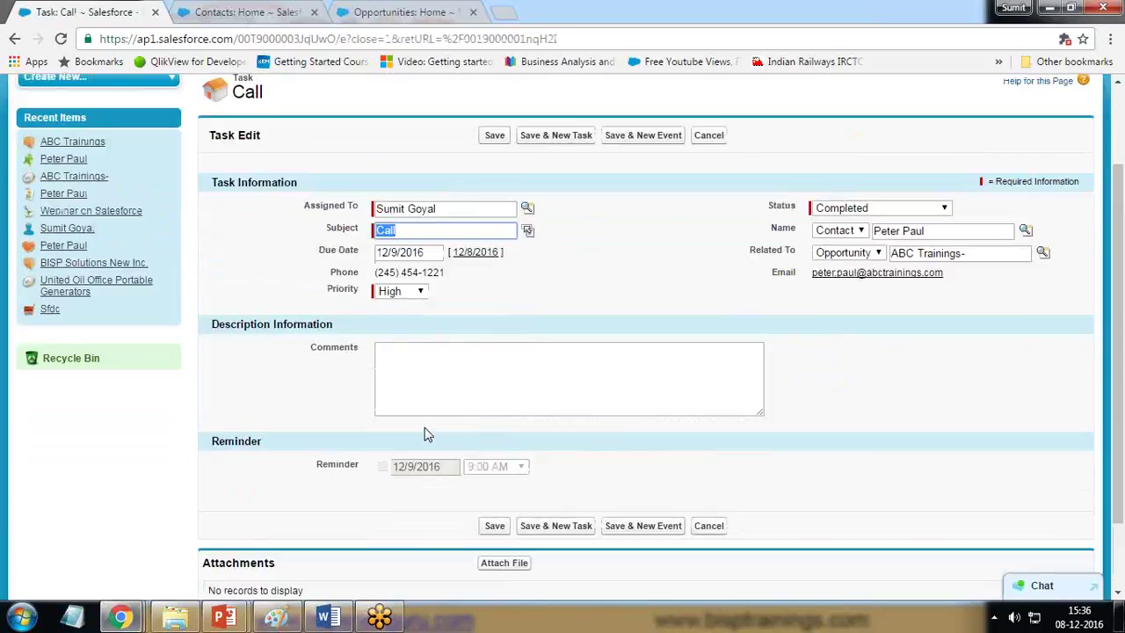
click(497, 248)
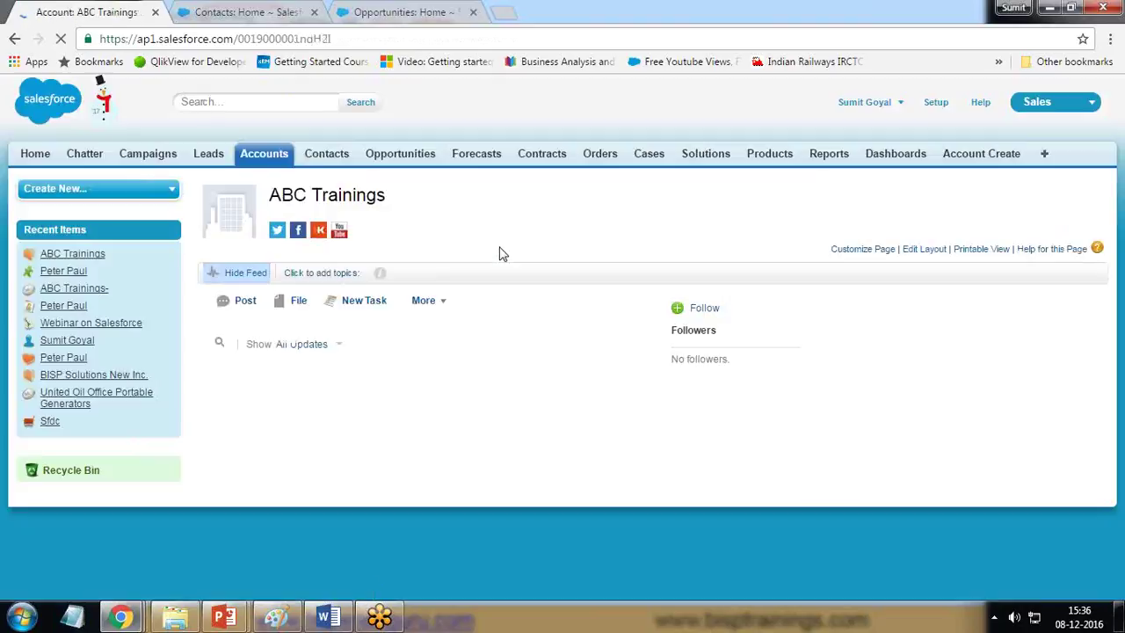
Step: Confirm Open Activities is empty and the Call now appears in Activity History
drag(272, 195, 401, 193)
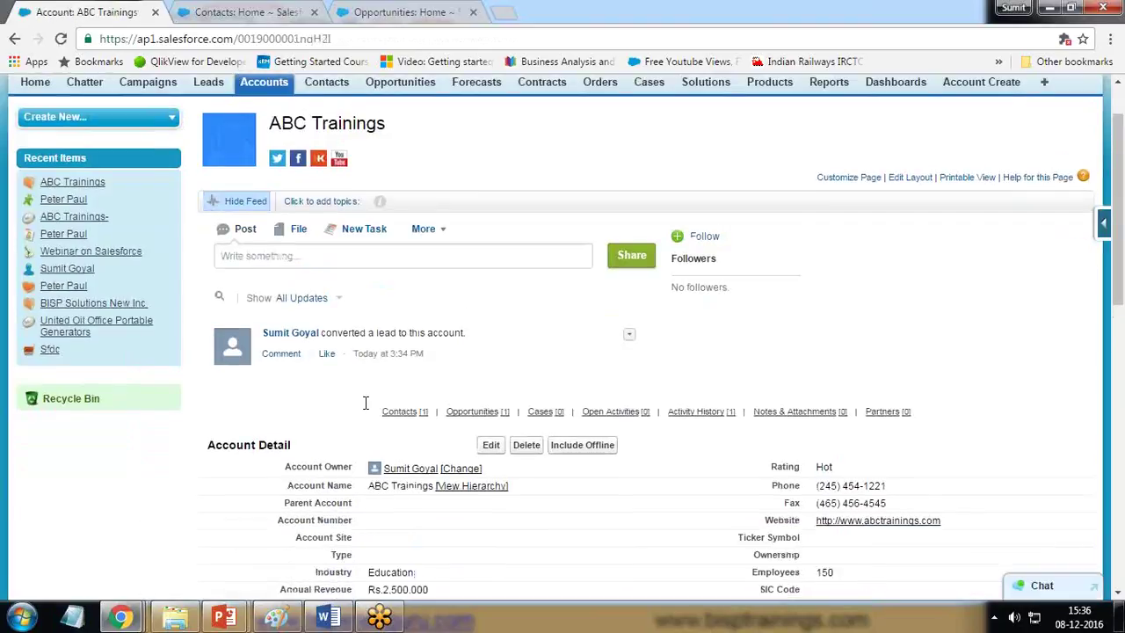
scroll(364, 407, down, 10)
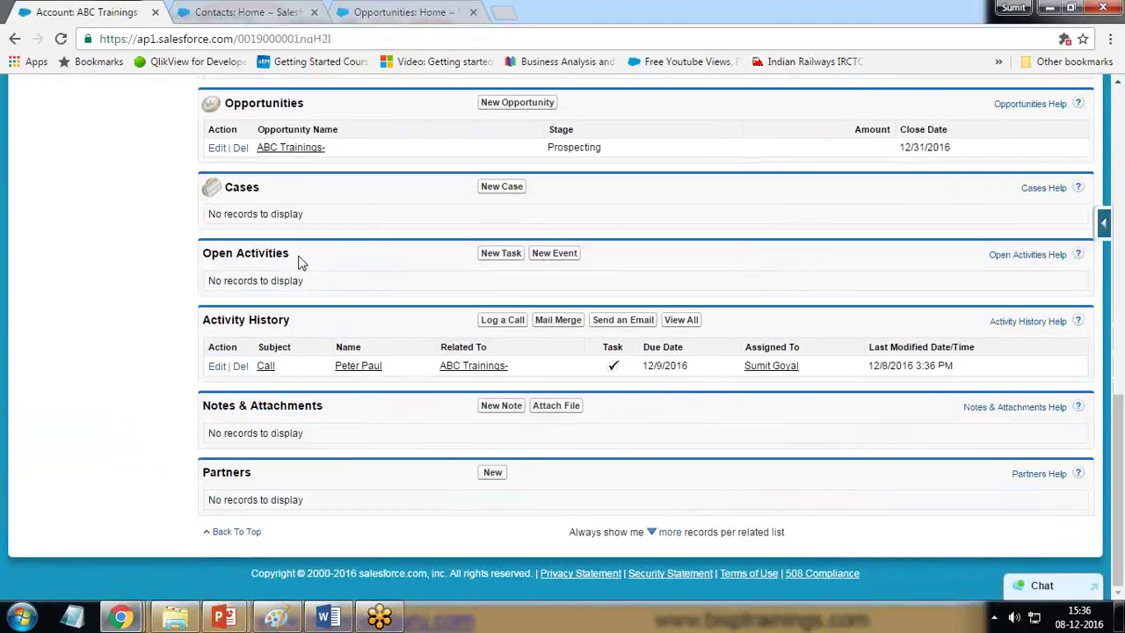
drag(296, 255, 201, 256)
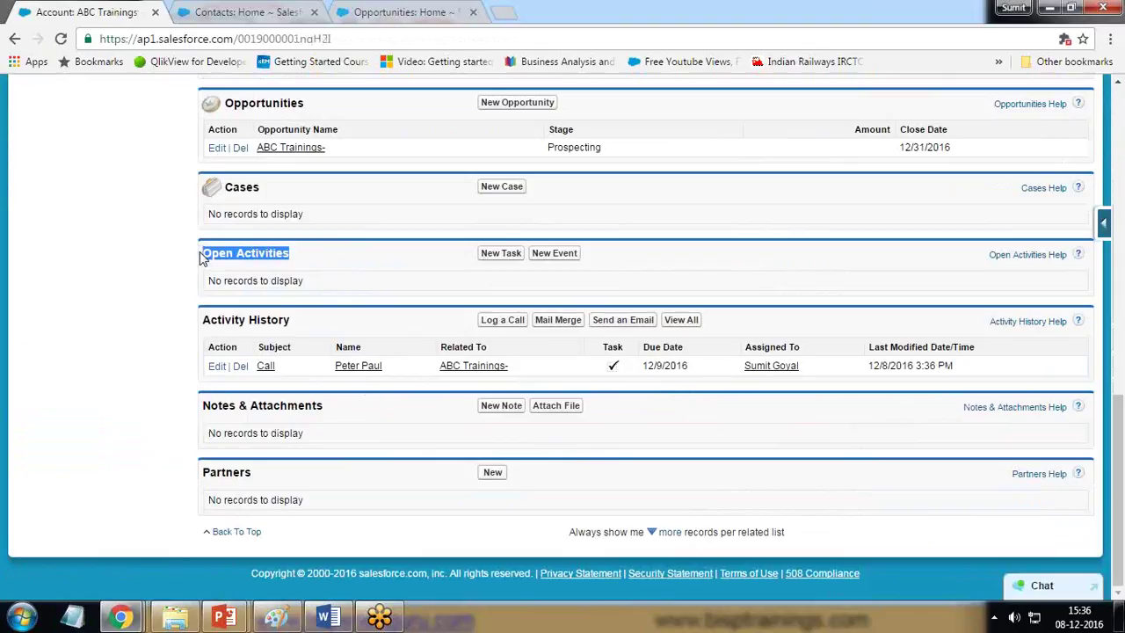
click(311, 262)
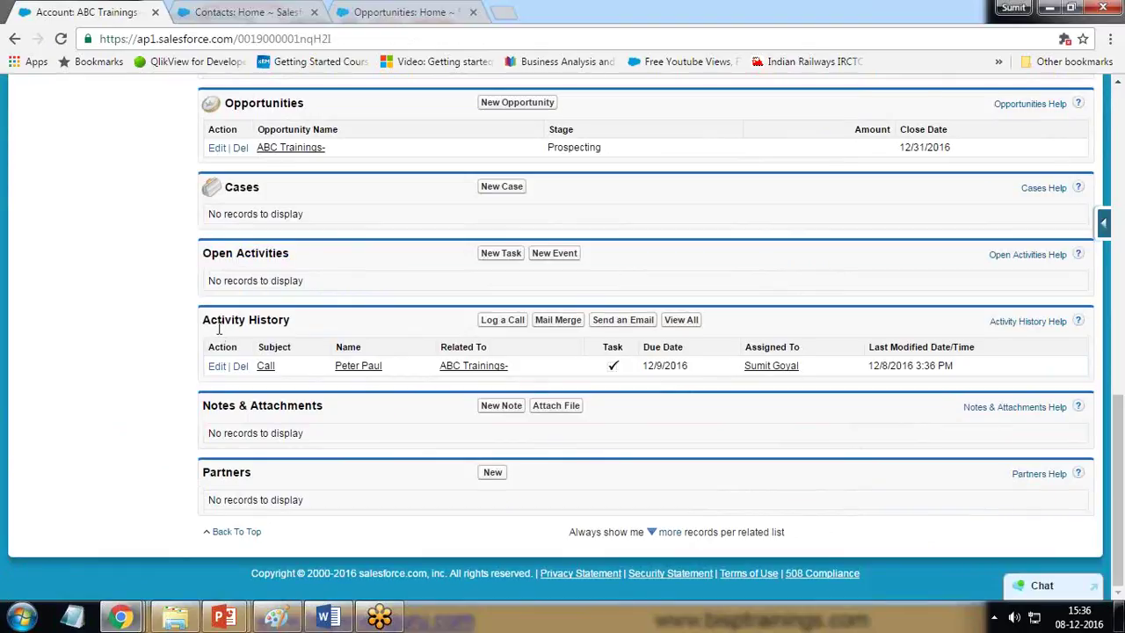
drag(234, 322, 296, 326)
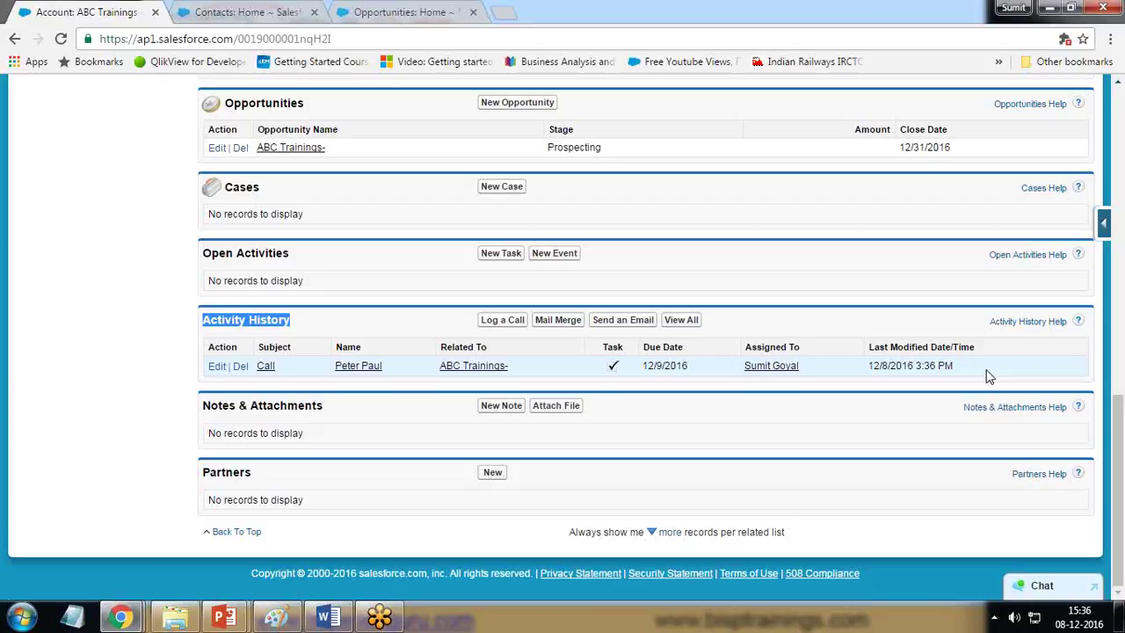
drag(986, 374, 867, 370)
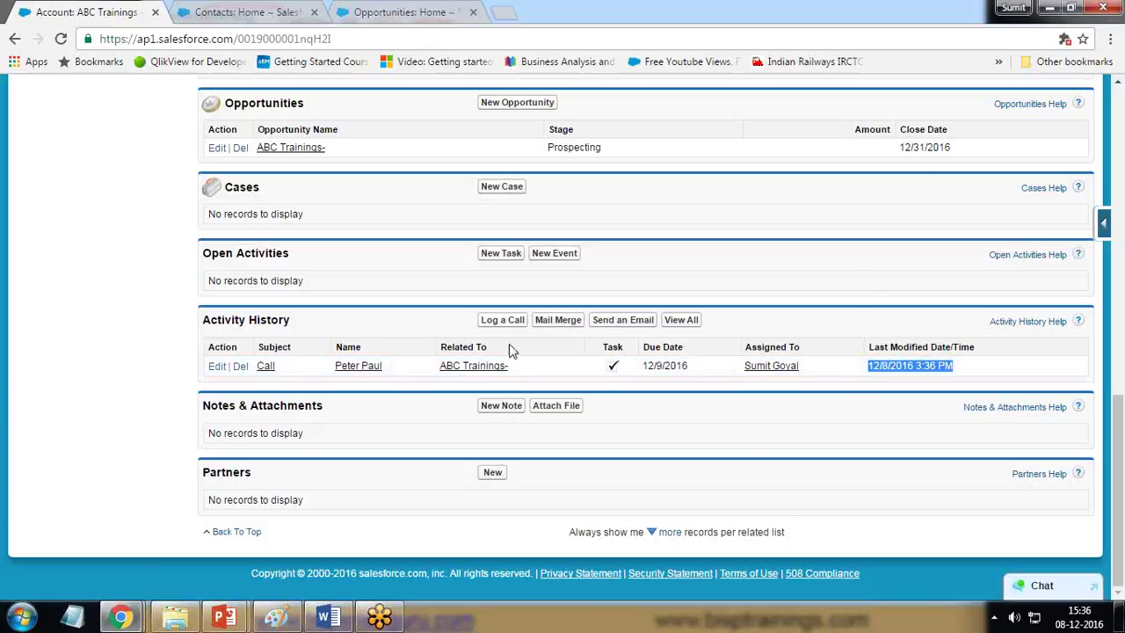
scroll(509, 349, up, 5)
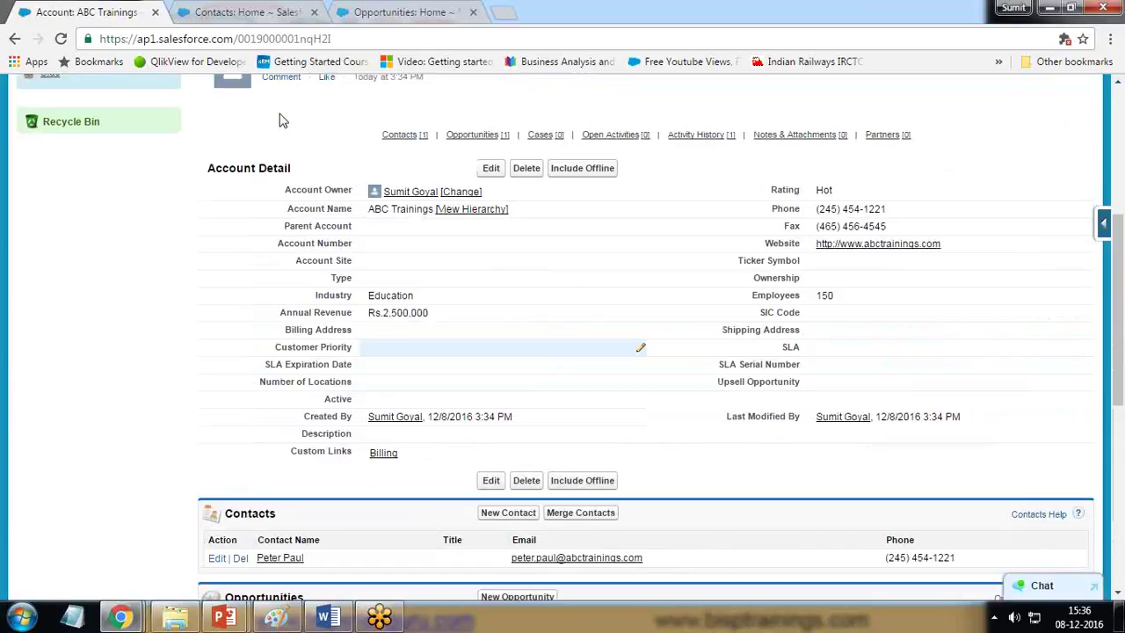
click(249, 12)
Step: Open the converted contact's record and review its Webinar on Salesforce campaign history
click(225, 329)
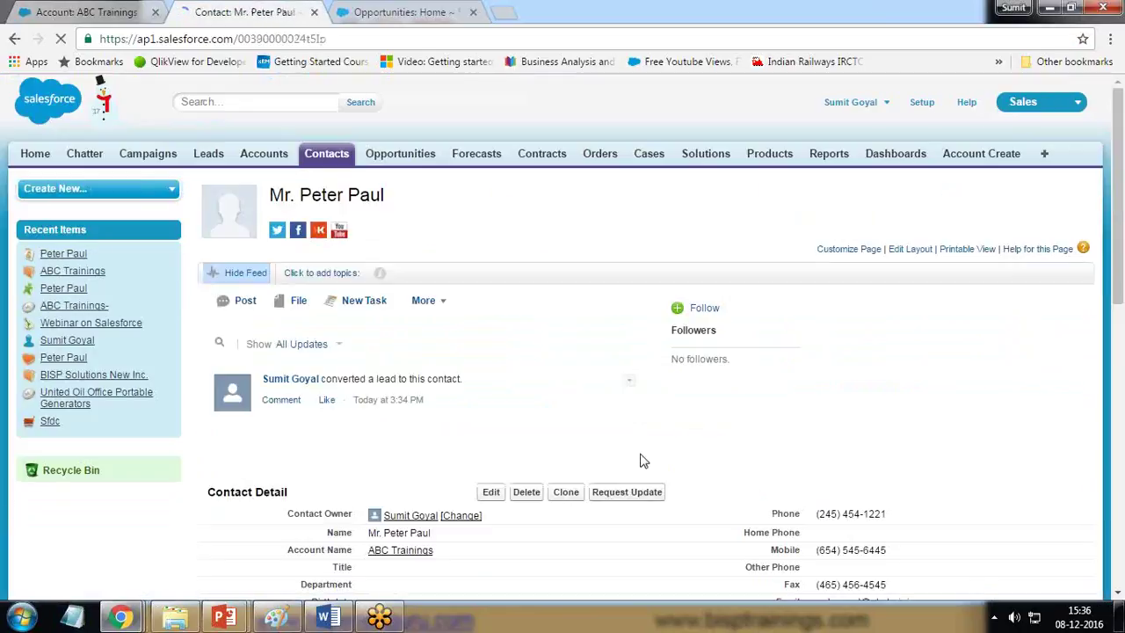
scroll(640, 459, down, 4)
scroll(640, 460, down, 3)
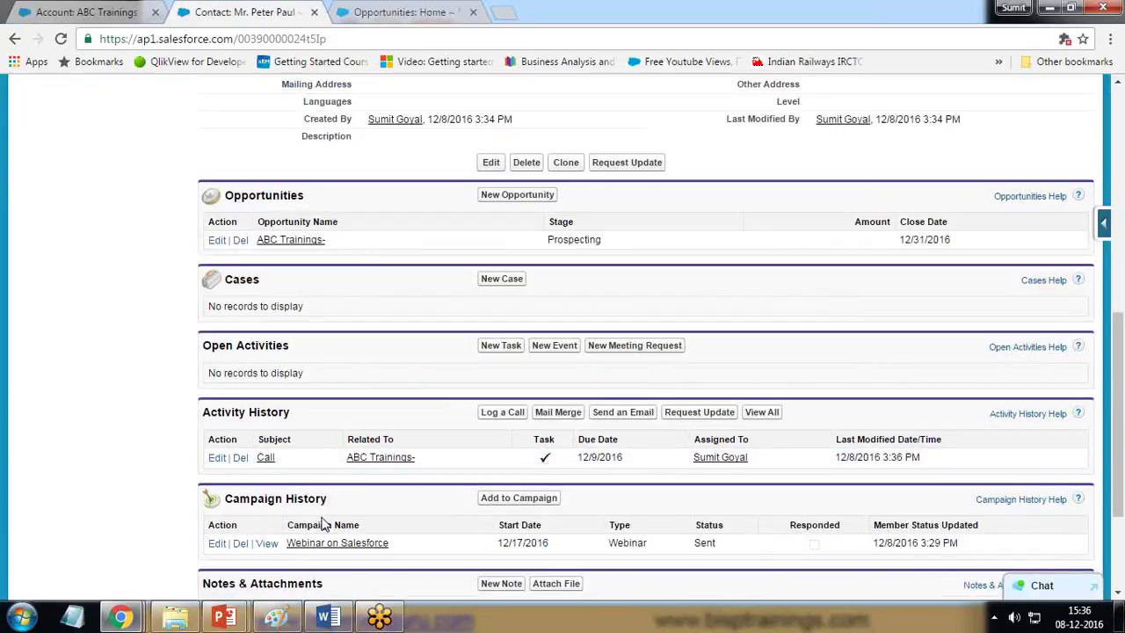
scroll(338, 501, down, 2)
drag(389, 365, 288, 368)
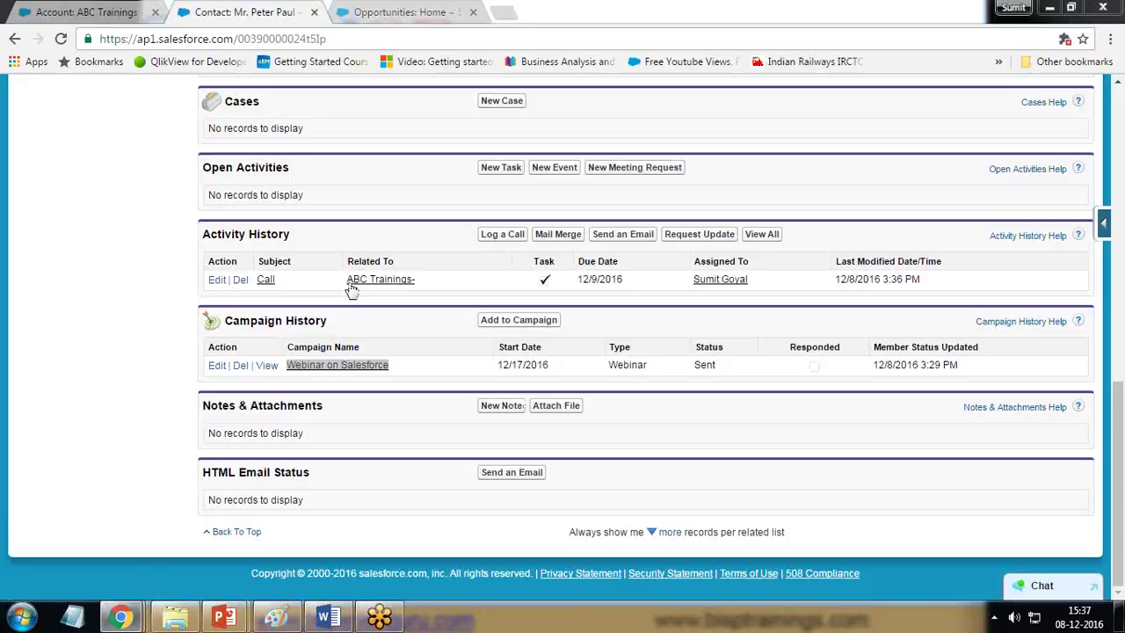
click(276, 127)
Step: Check the linked ABC Trainings- opportunity at Prospecting stage and open it
scroll(299, 194, up, 1)
scroll(299, 194, up, 3)
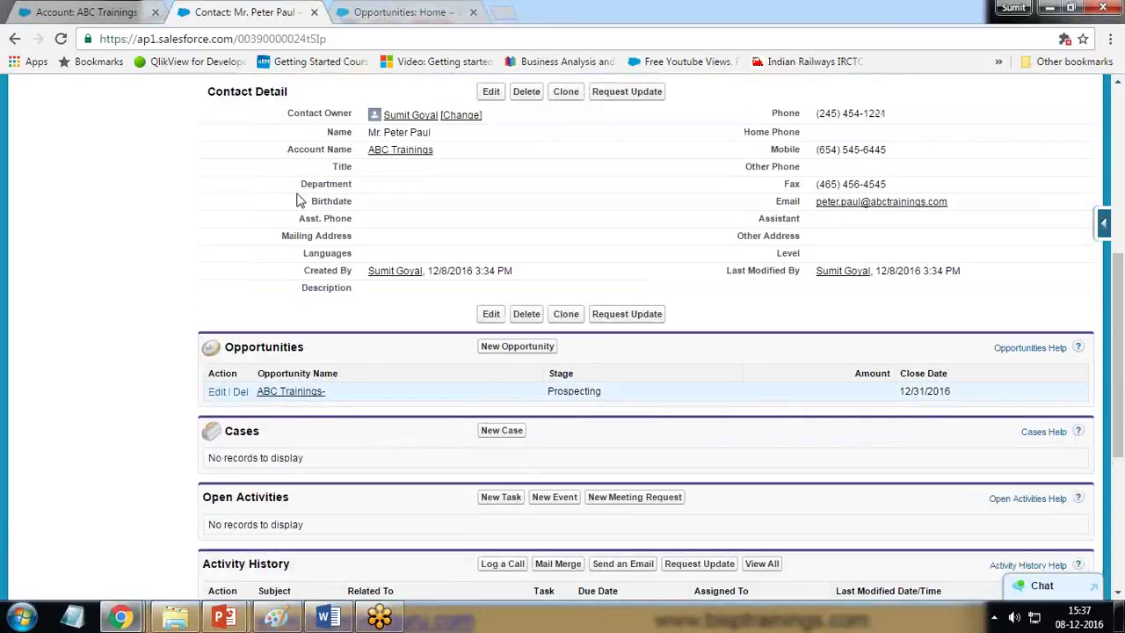
drag(327, 392, 249, 397)
click(412, 397)
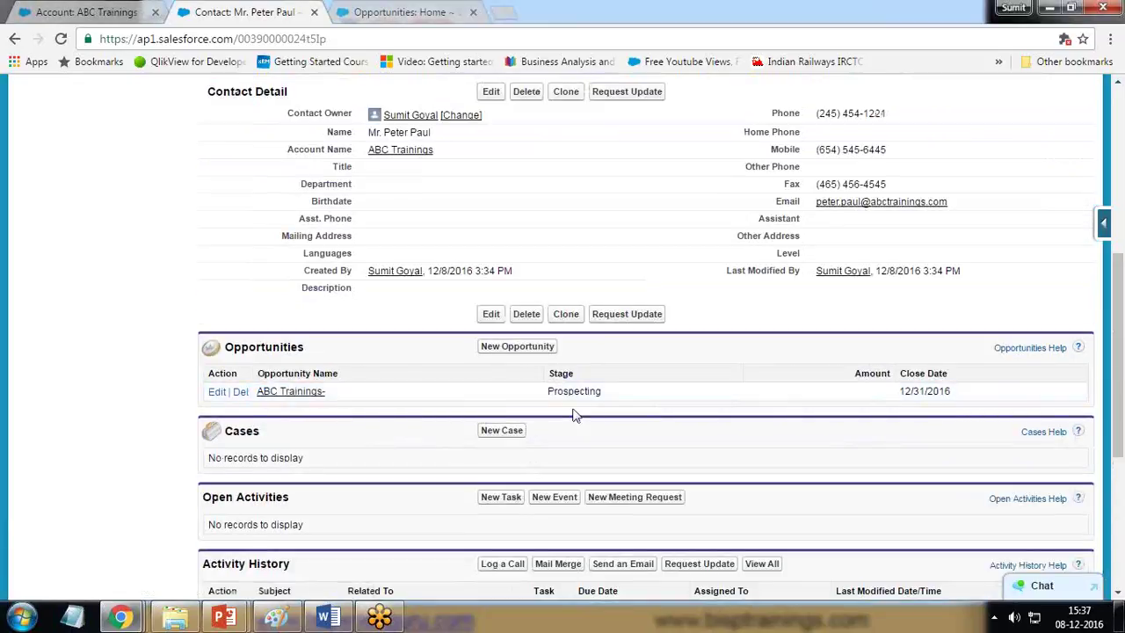
drag(547, 392, 616, 393)
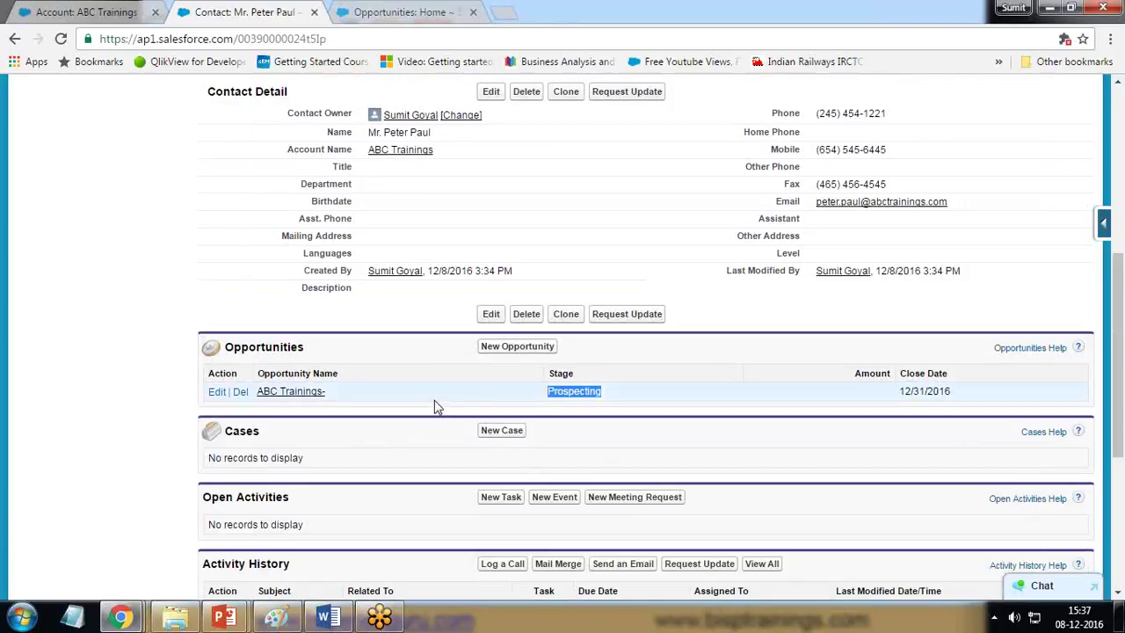
click(288, 393)
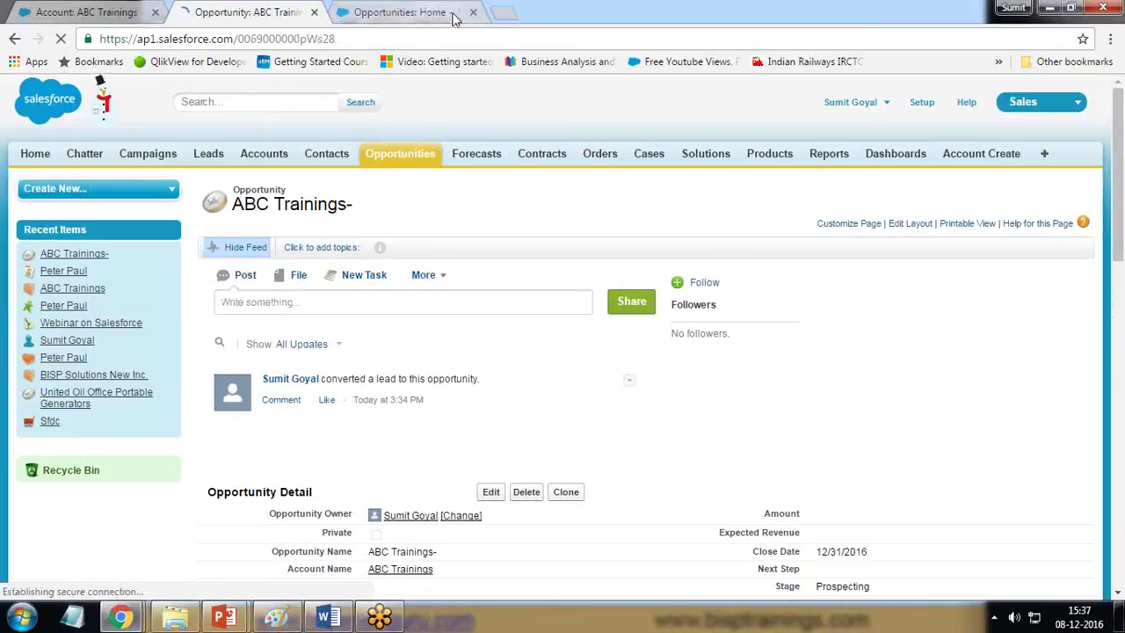
Step: Close the extra opportunities tab, review the ABC Trainings- opportunity page, and start editing it
click(473, 13)
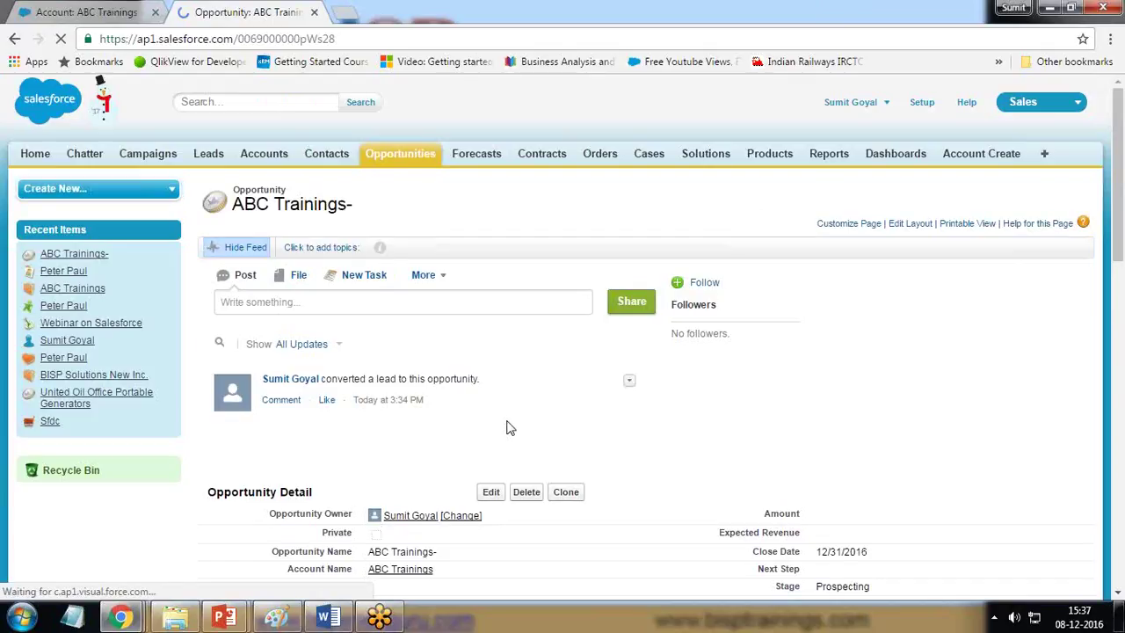
drag(479, 381, 323, 389)
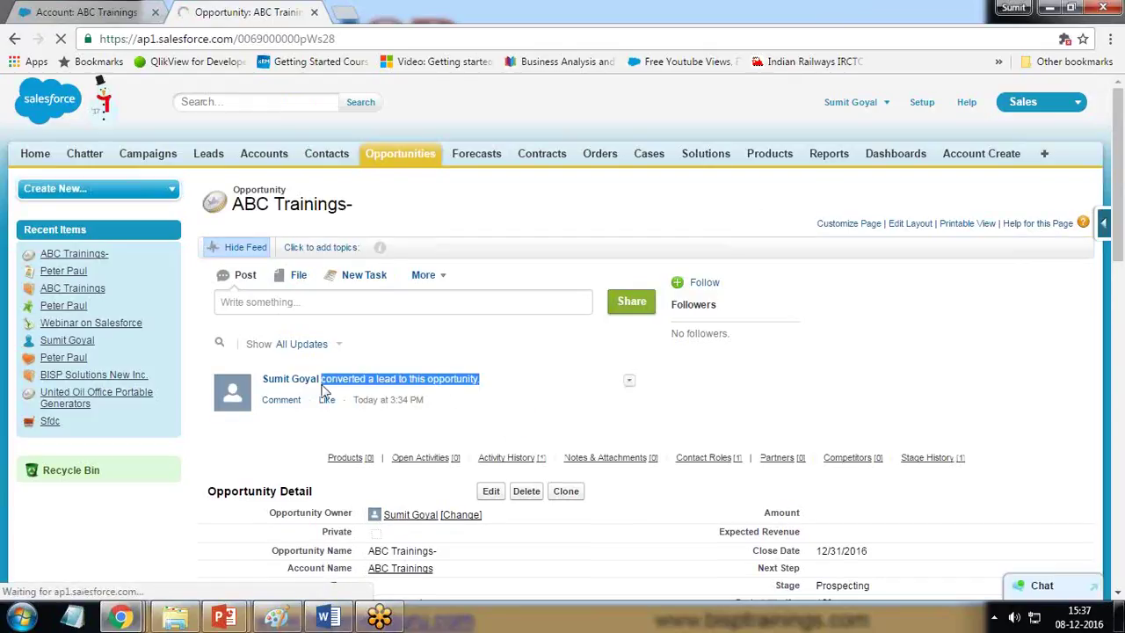
scroll(323, 389, down, 5)
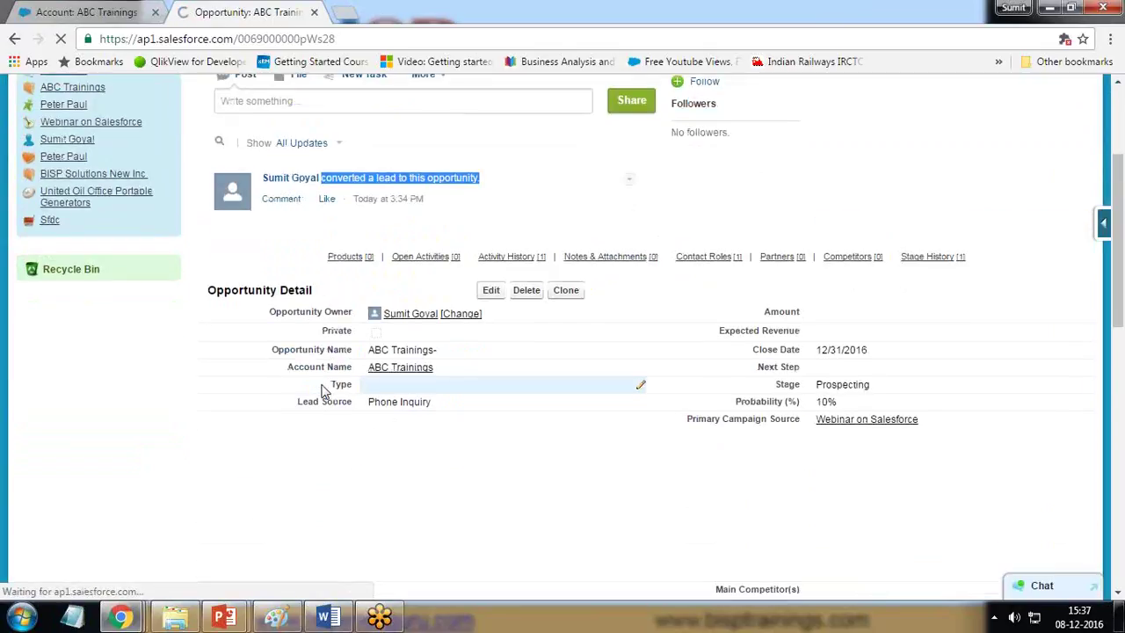
scroll(323, 389, up, 2)
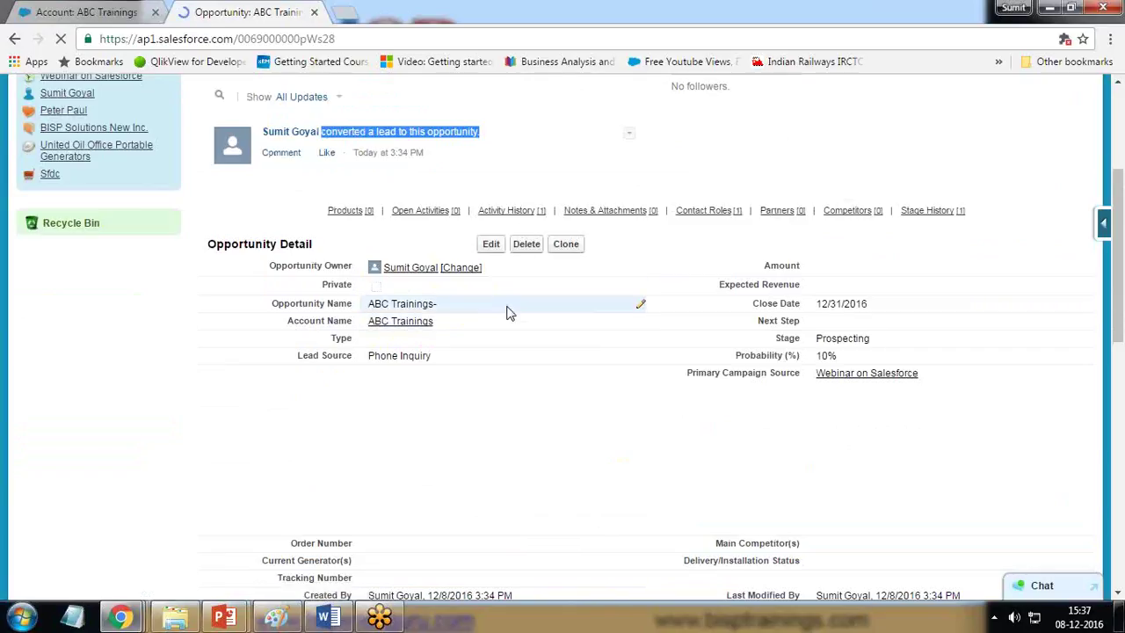
scroll(535, 382, up, 3)
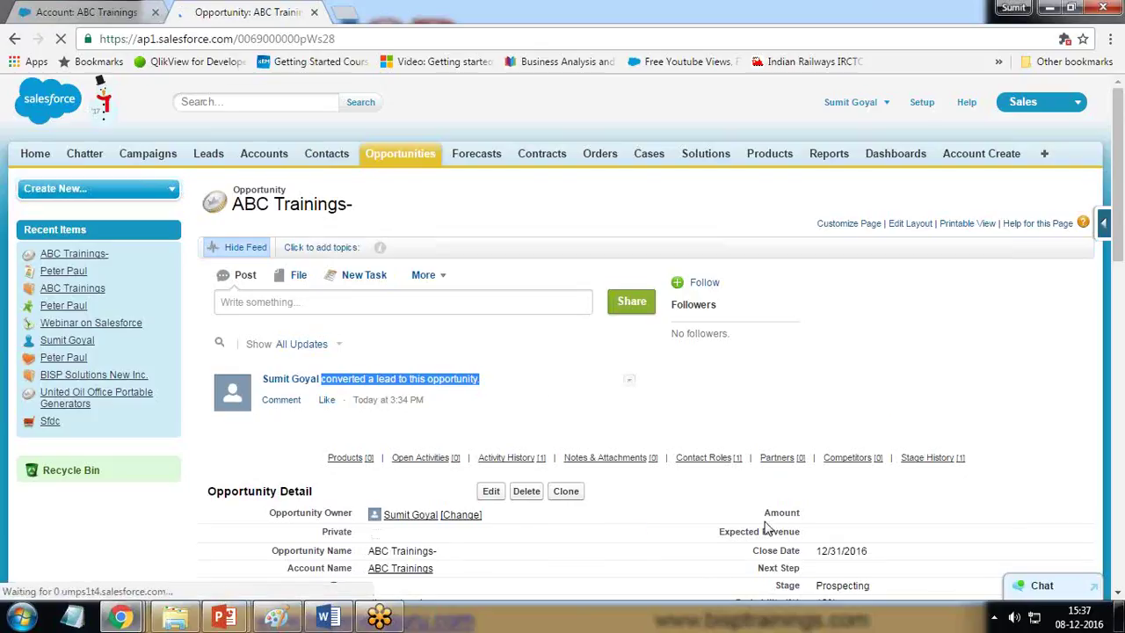
scroll(767, 528, down, 3)
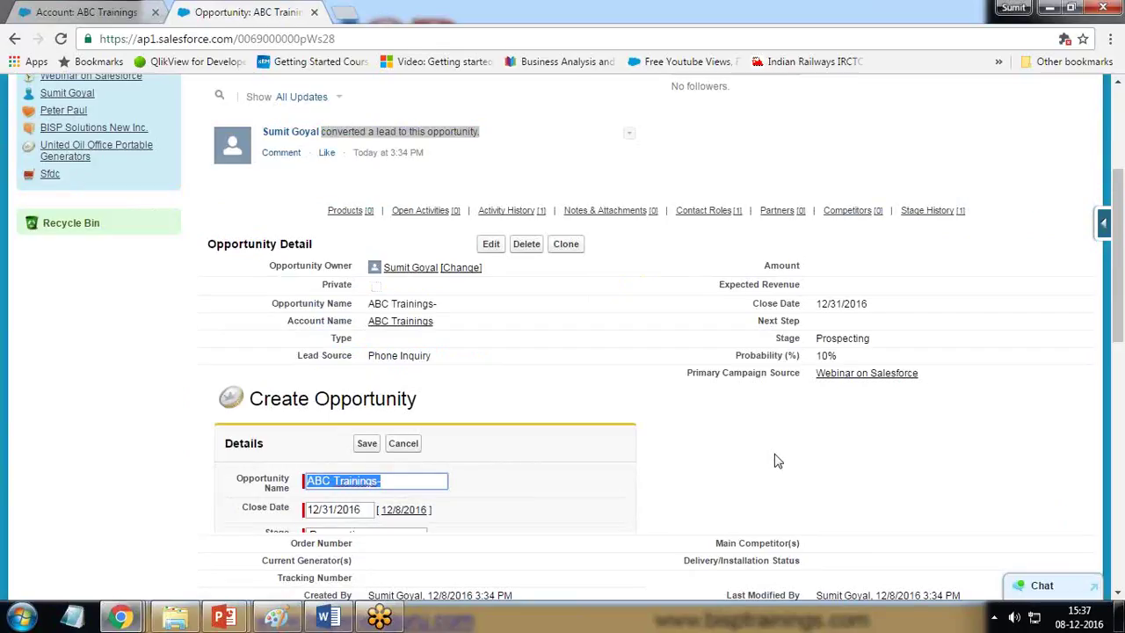
scroll(853, 540, down, 3)
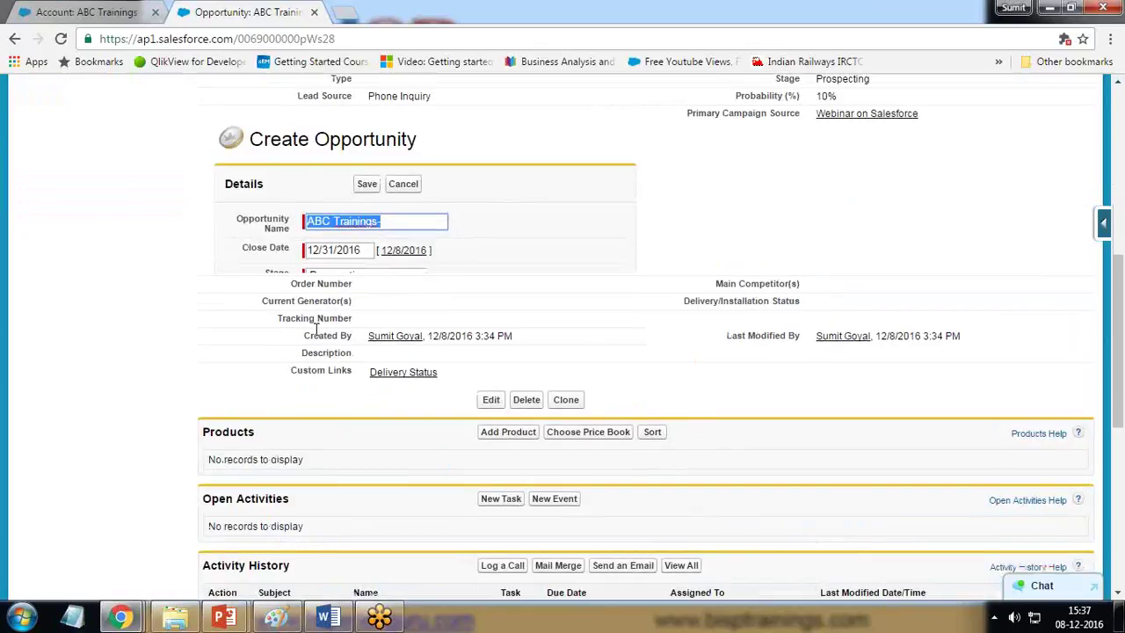
scroll(326, 364, up, 1)
scroll(327, 364, up, 2)
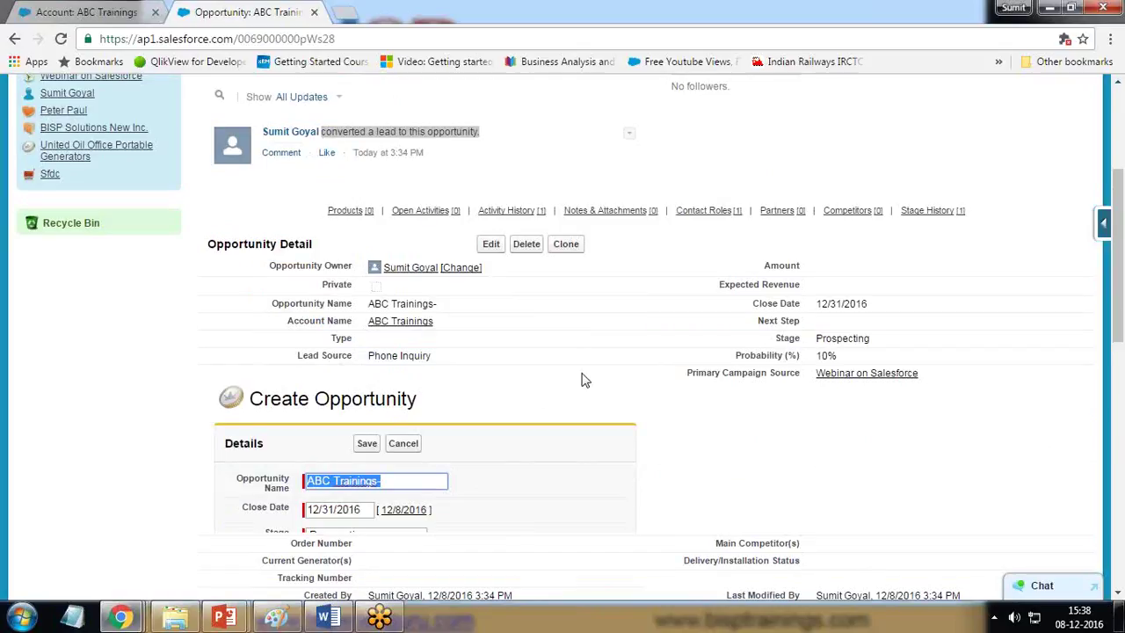
click(490, 246)
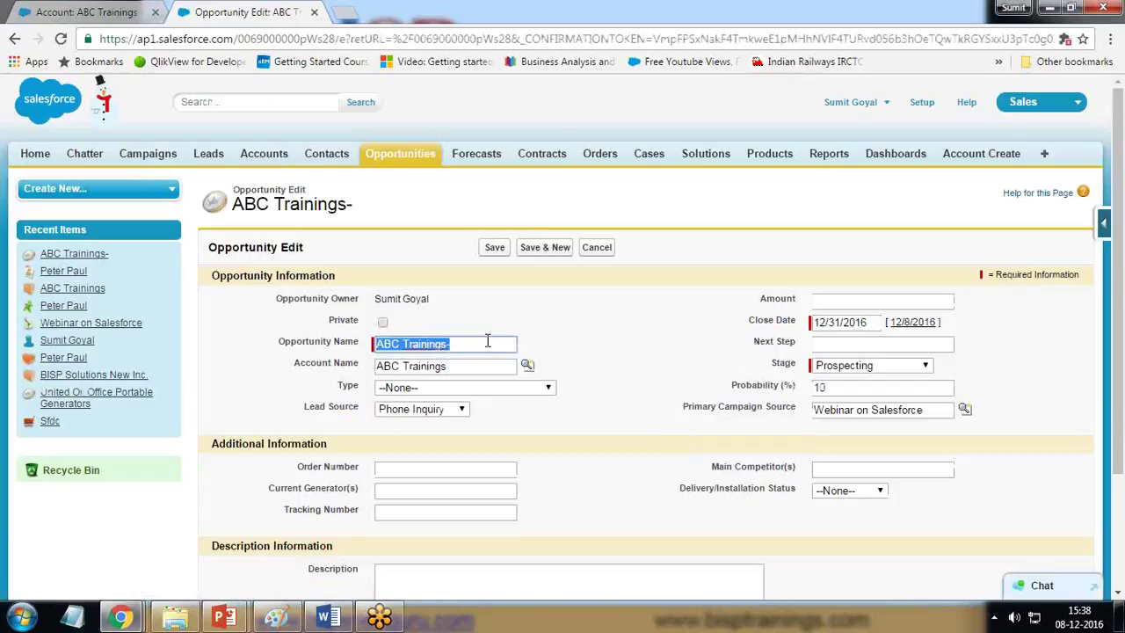
Step: Try New Customer as the opportunity type, then leave Type at --None--
click(464, 369)
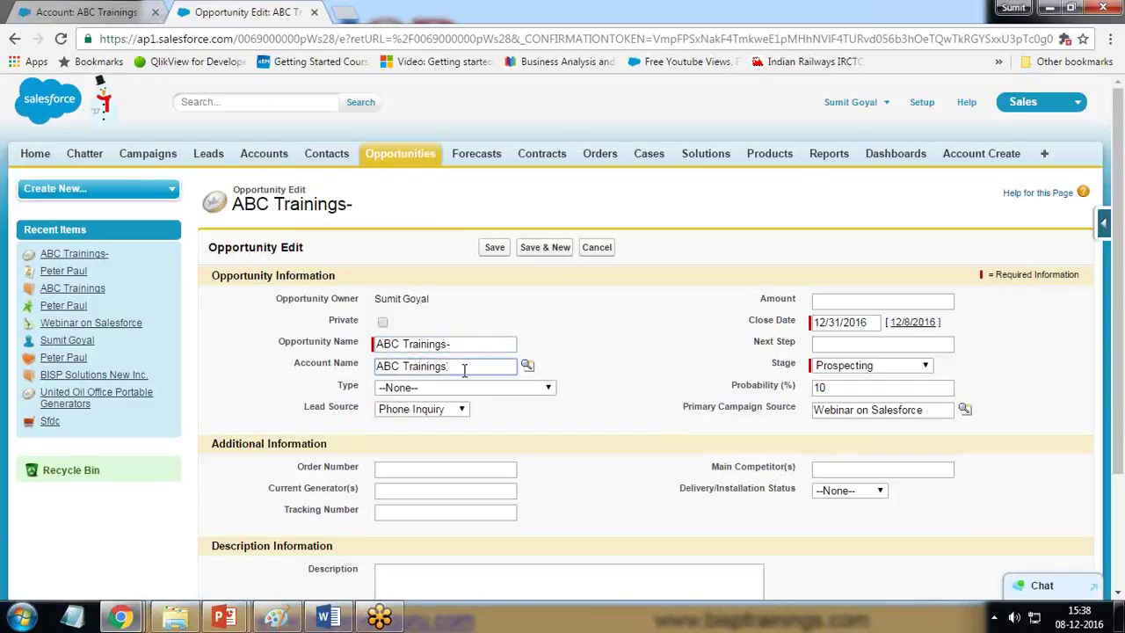
drag(464, 369, 372, 369)
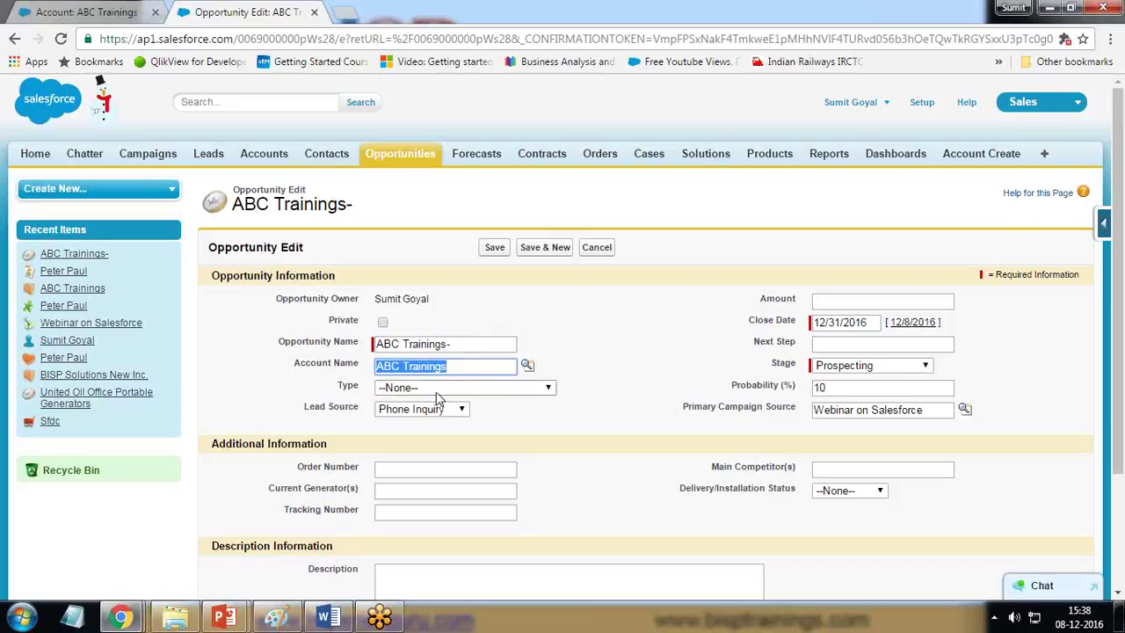
click(437, 391)
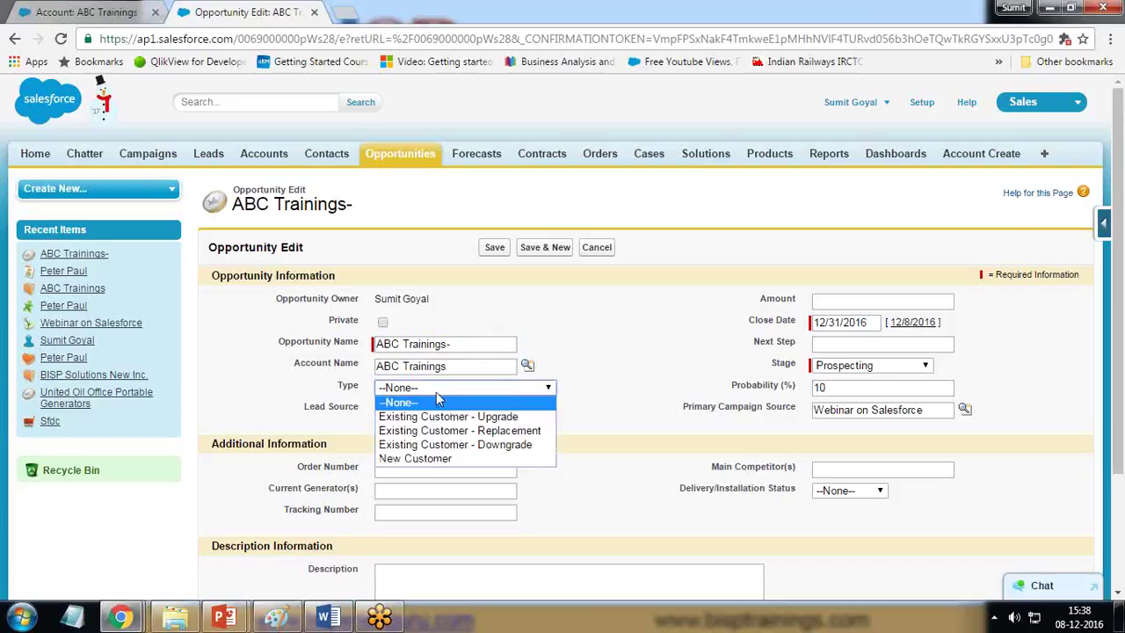
click(443, 461)
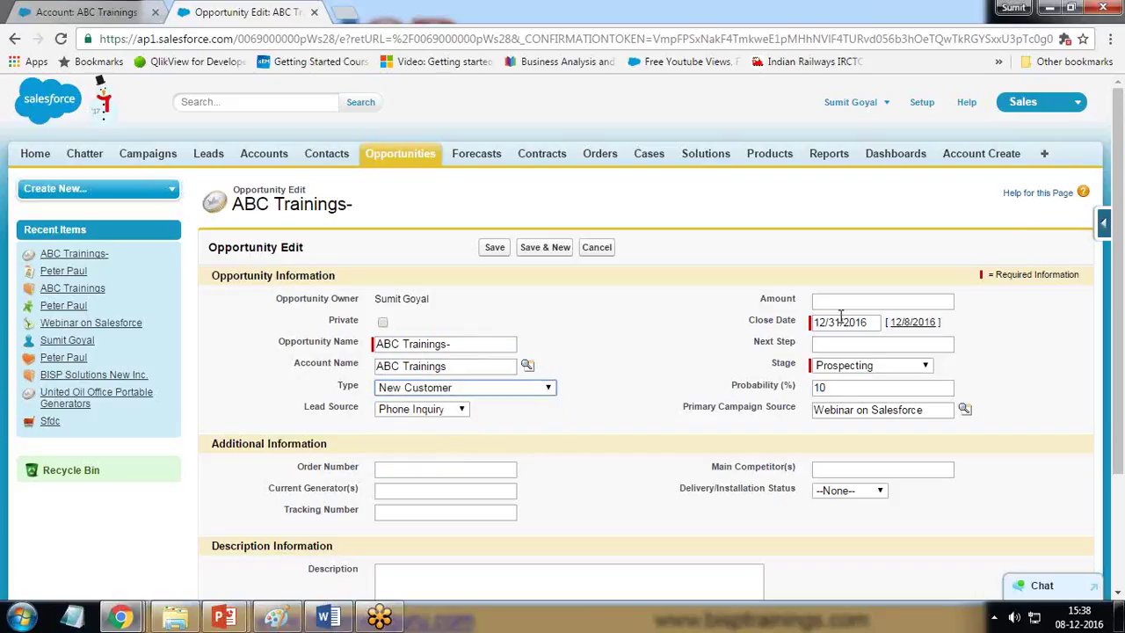
click(493, 392)
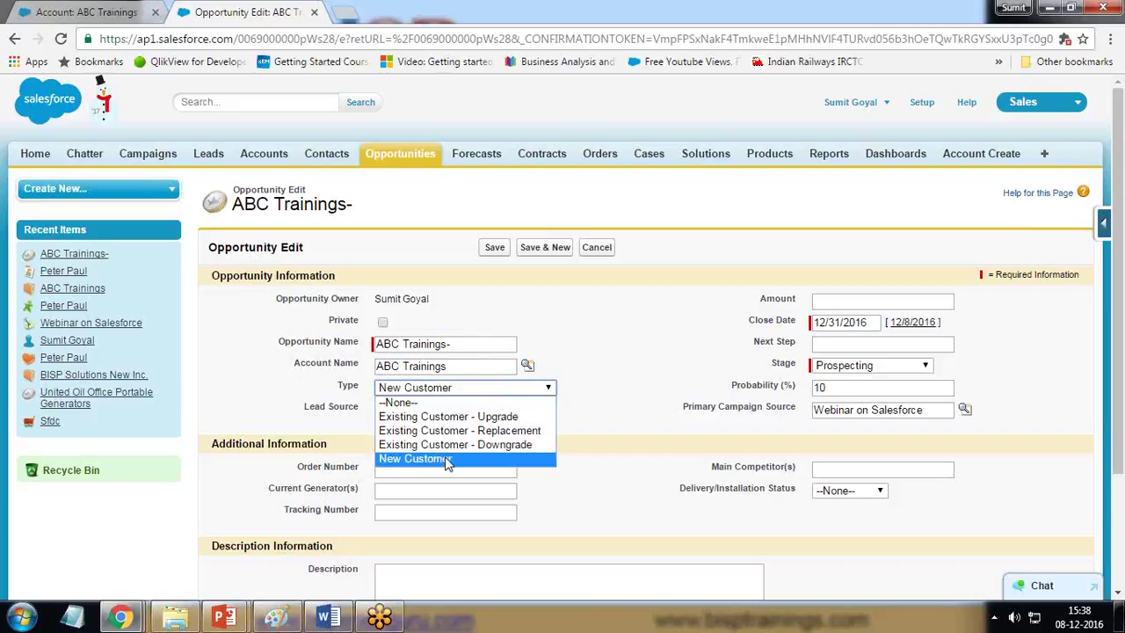
click(426, 403)
click(431, 392)
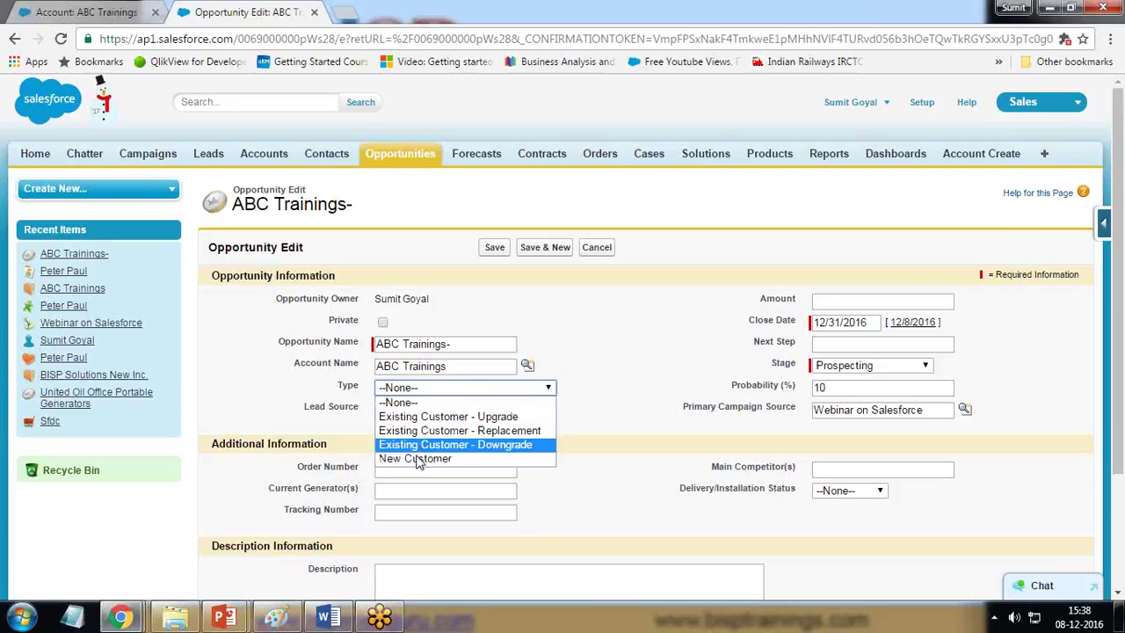
click(432, 401)
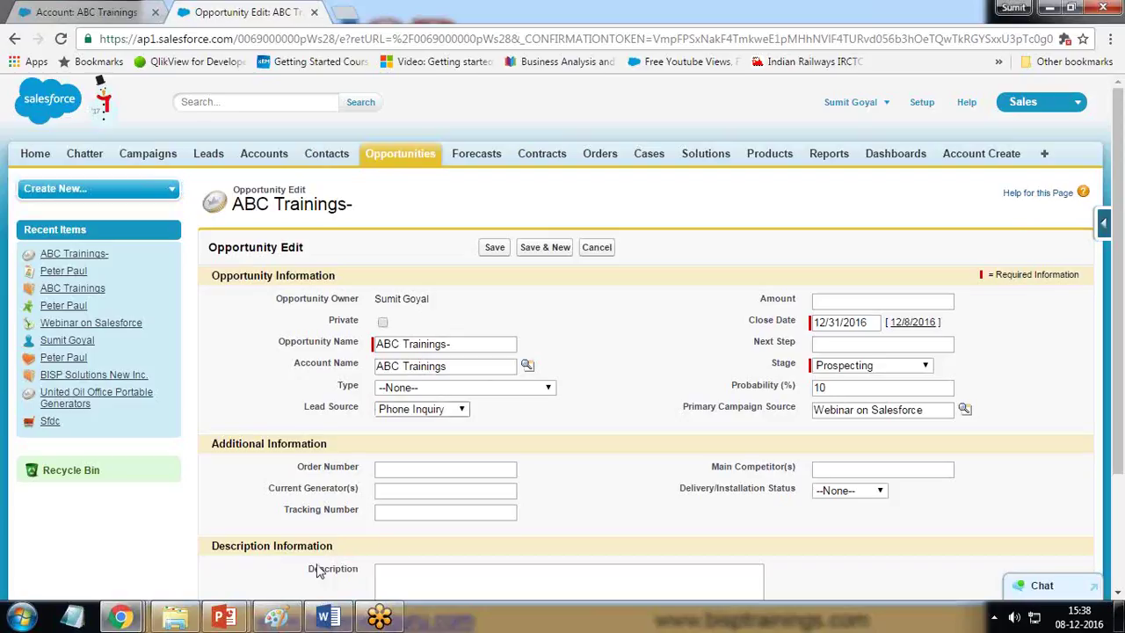
Step: Enter amount 90000 and set the close date to 12/9/2016
click(847, 307)
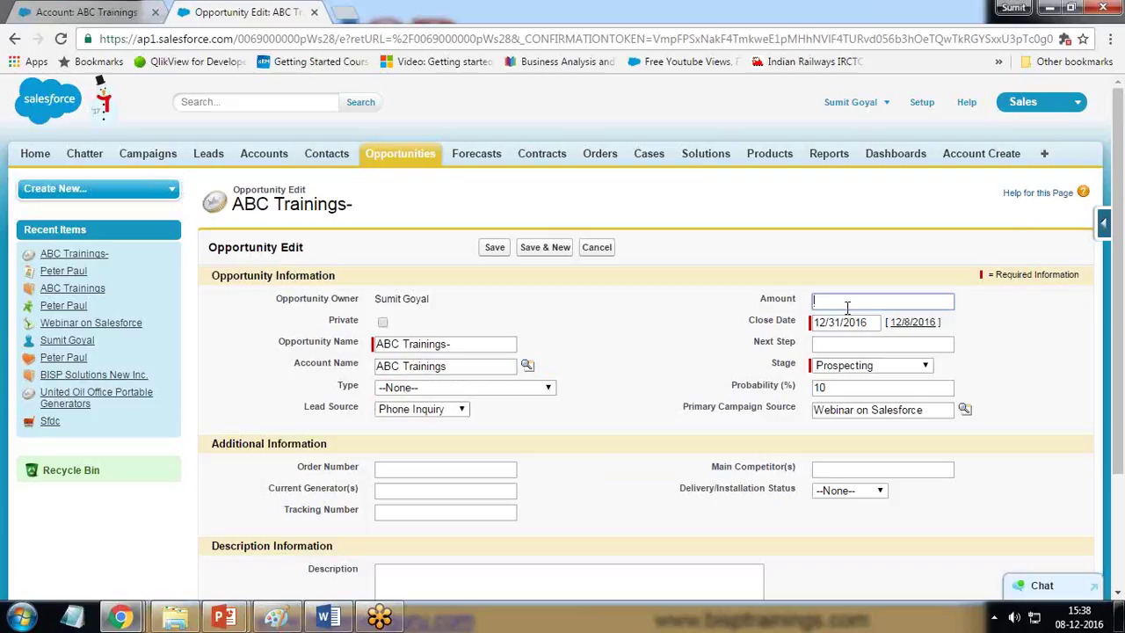
text(90000)
click(879, 326)
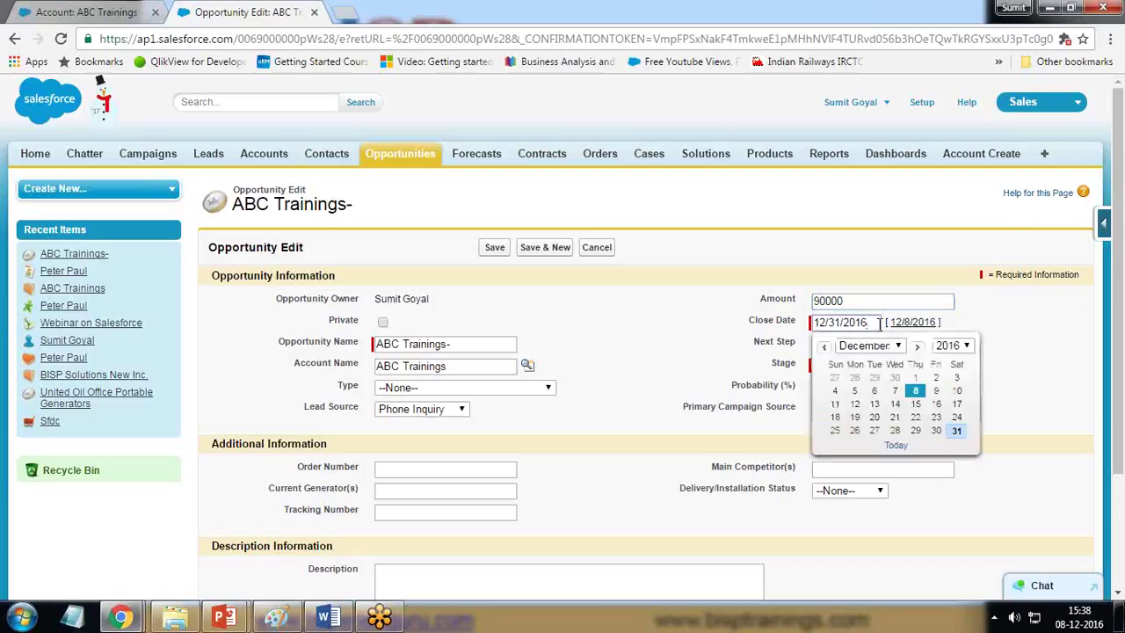
click(937, 392)
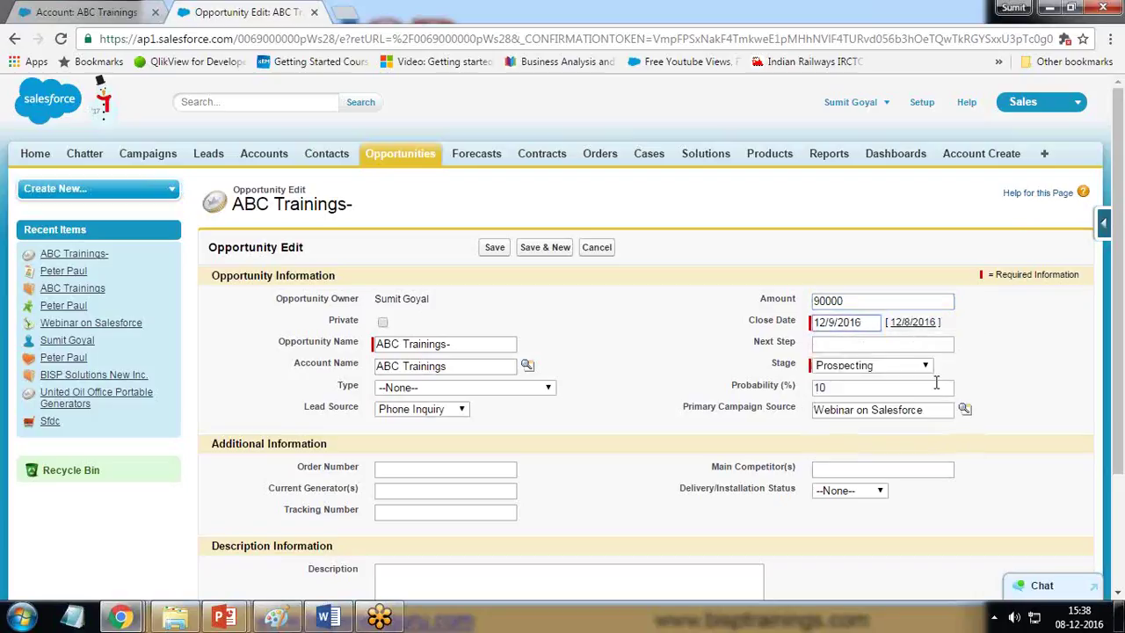
click(869, 323)
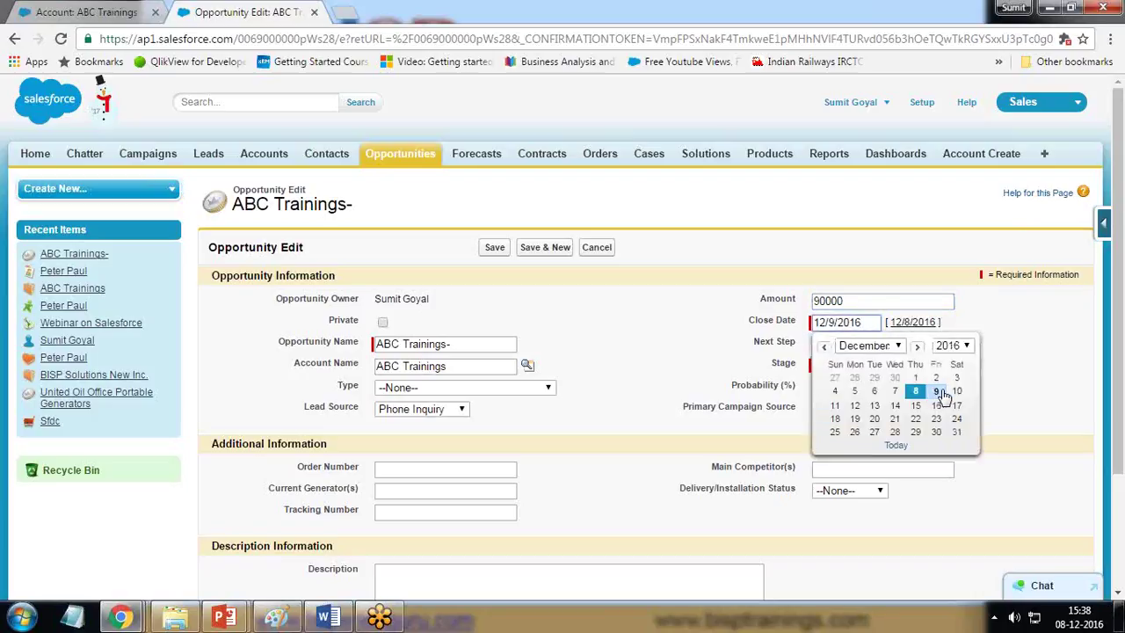
click(937, 391)
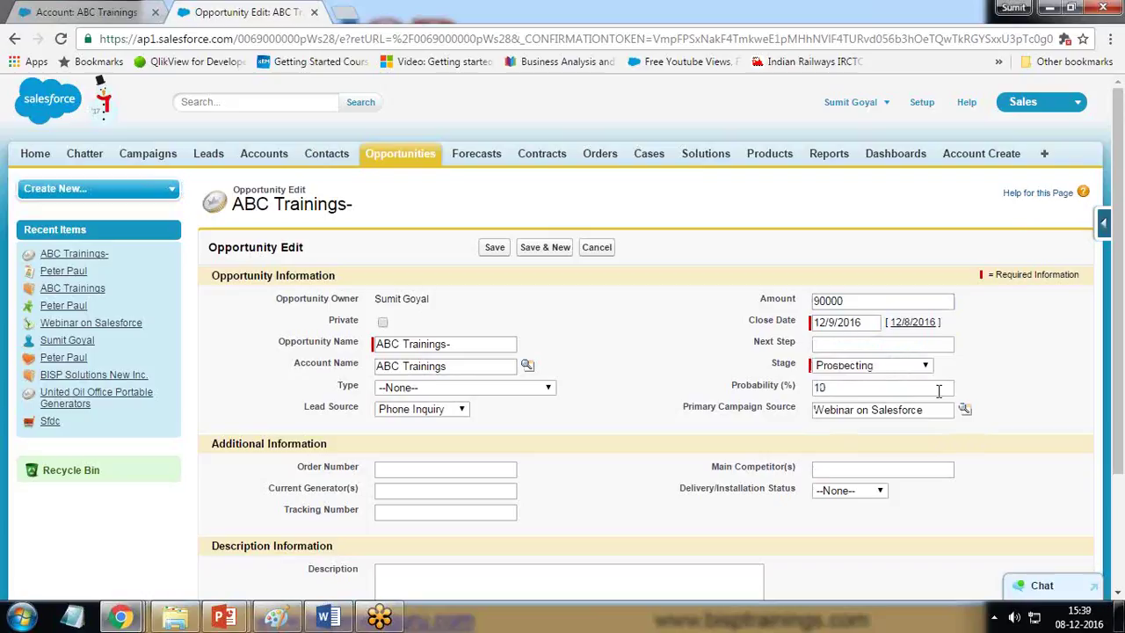
click(844, 344)
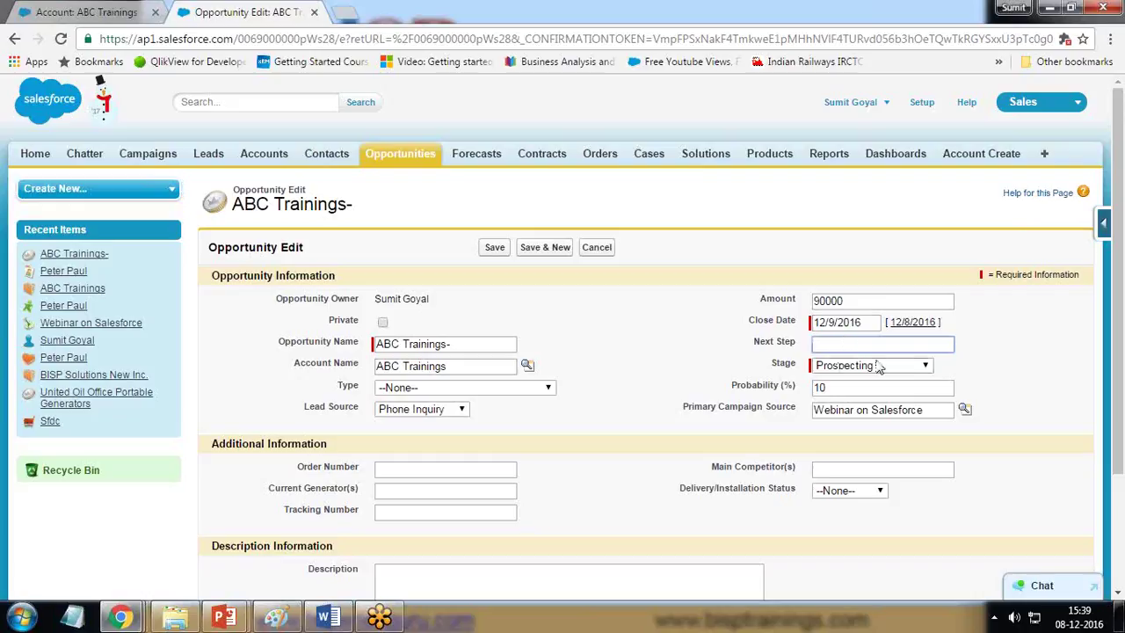
click(879, 367)
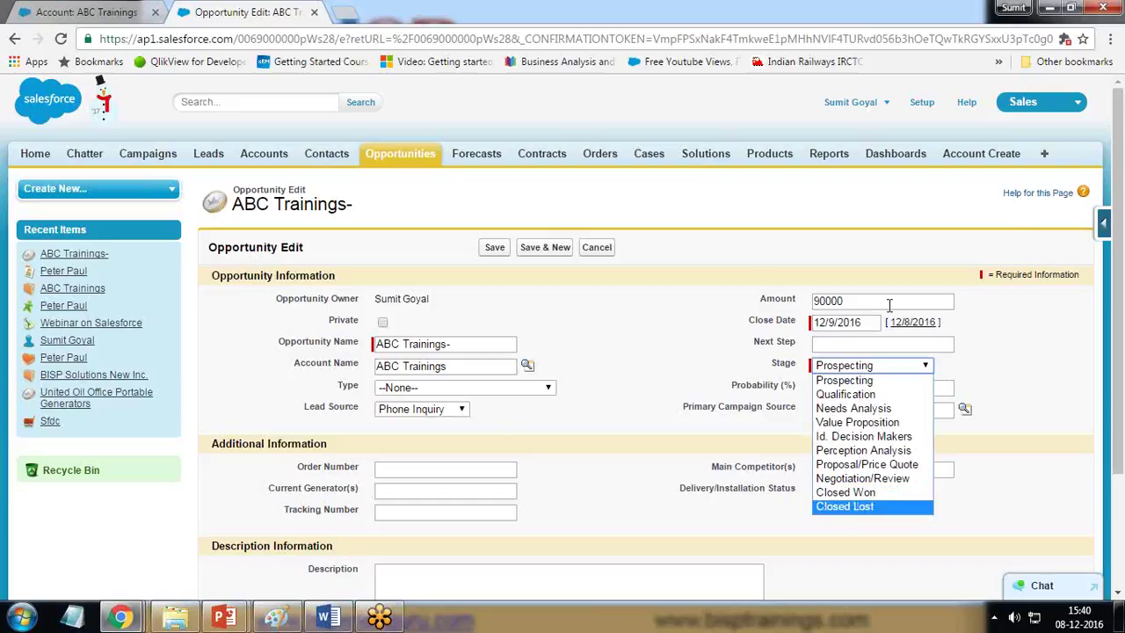
Step: Compare probabilities for Closed Won (100), Closed Lost and Negotiation/Review (90) stages
click(845, 493)
click(860, 389)
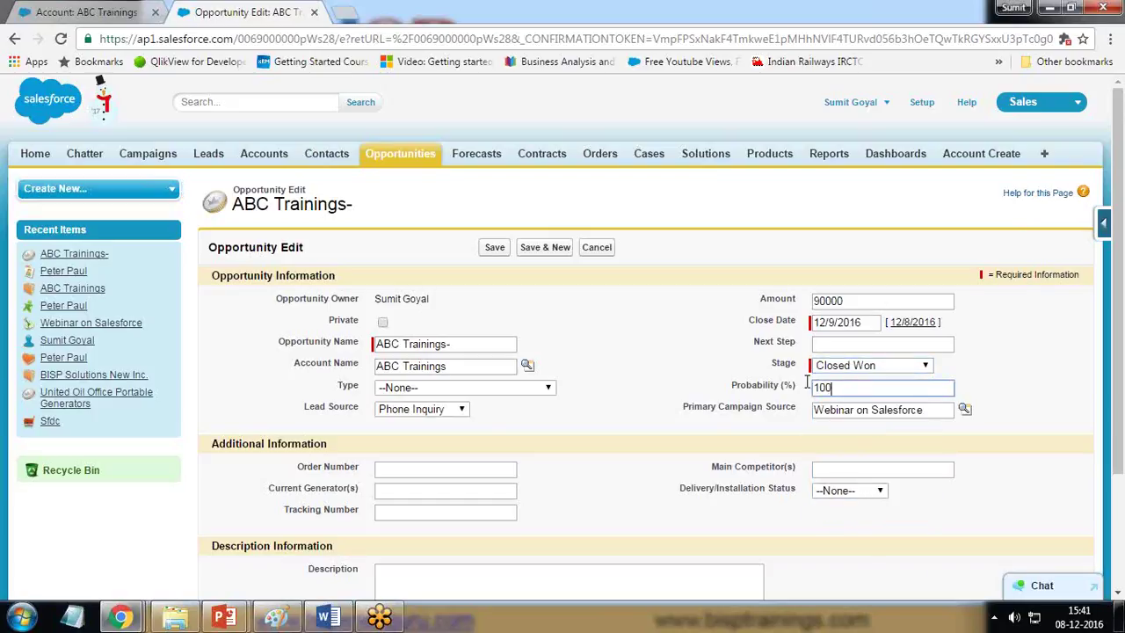
click(853, 367)
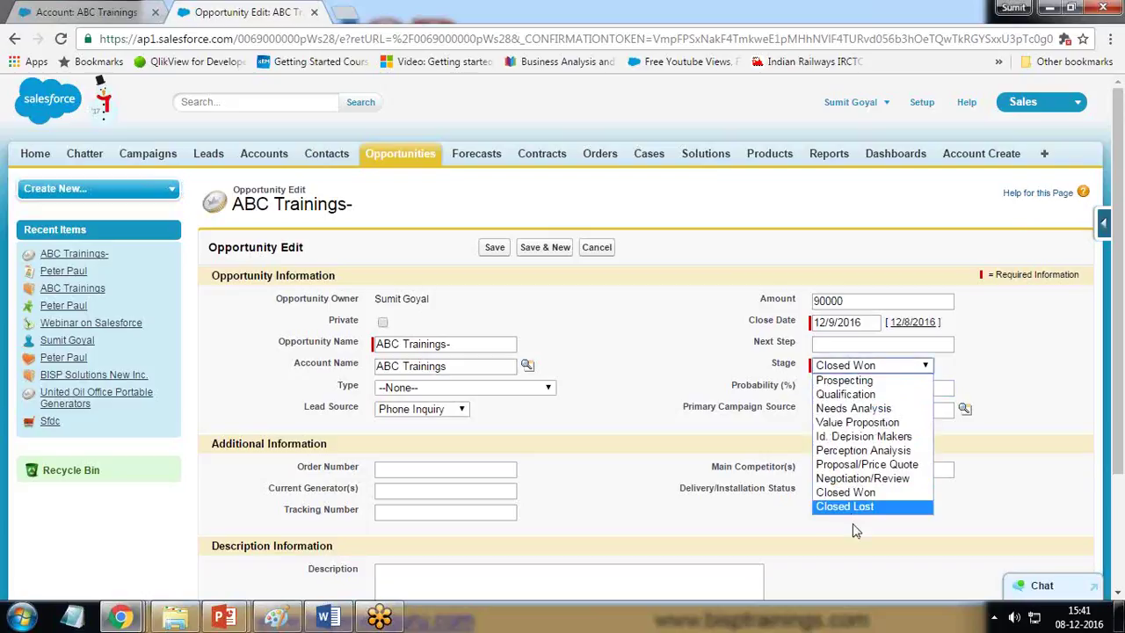
click(860, 508)
click(835, 389)
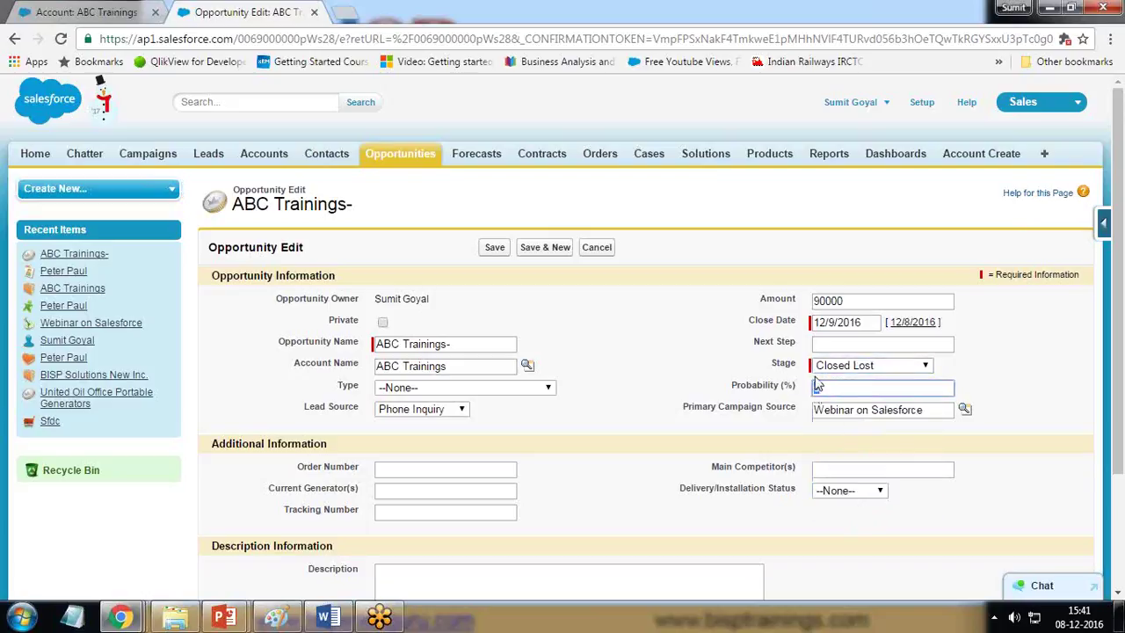
click(850, 367)
click(858, 475)
drag(830, 386, 801, 384)
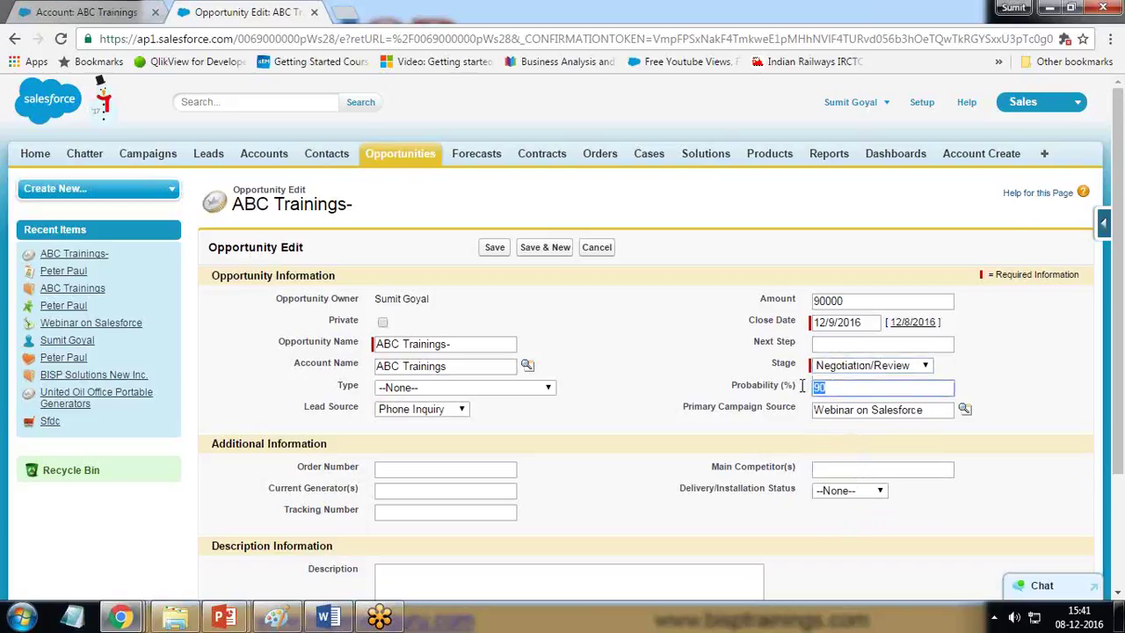
Step: Cycle through the remaining stages and settle on Closed Won with probability 100
click(851, 366)
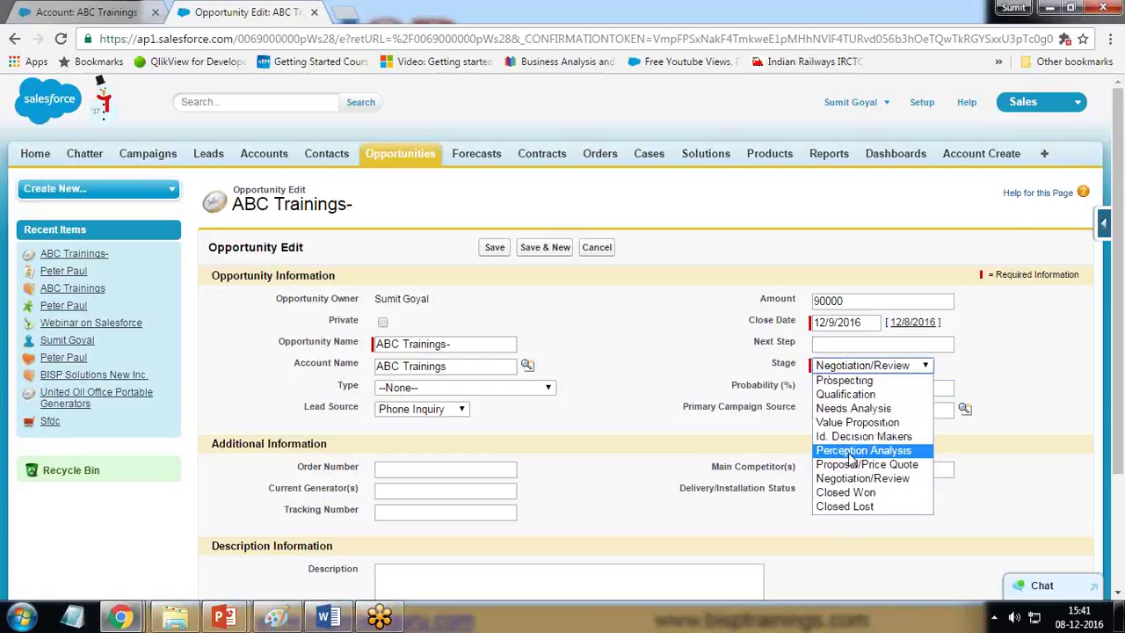
click(850, 451)
click(851, 366)
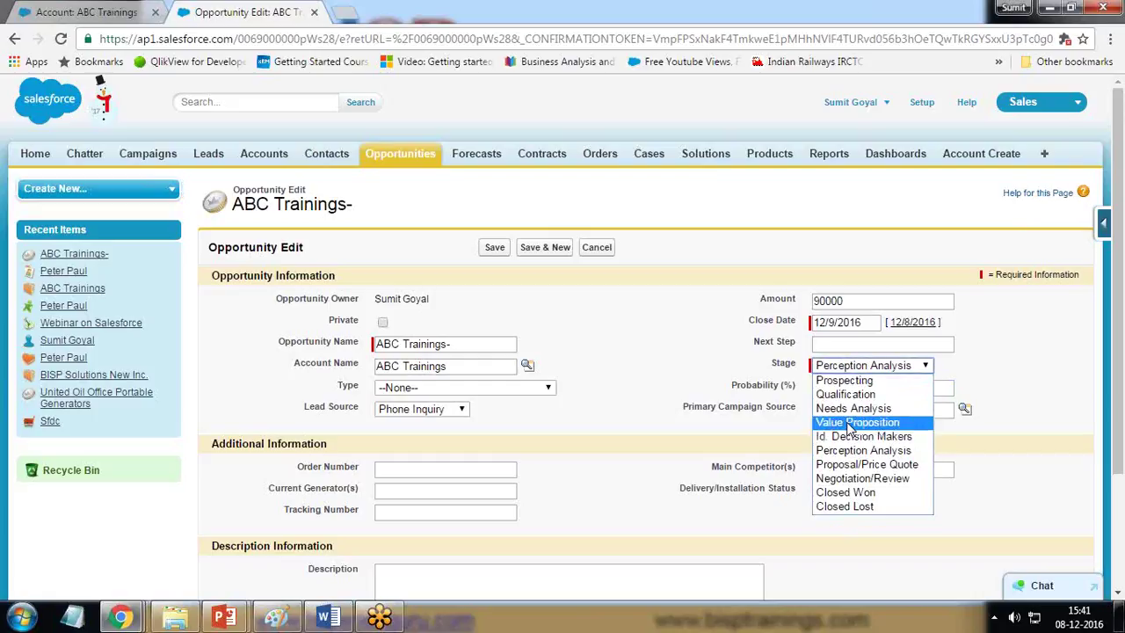
click(849, 423)
click(842, 366)
click(840, 380)
click(837, 367)
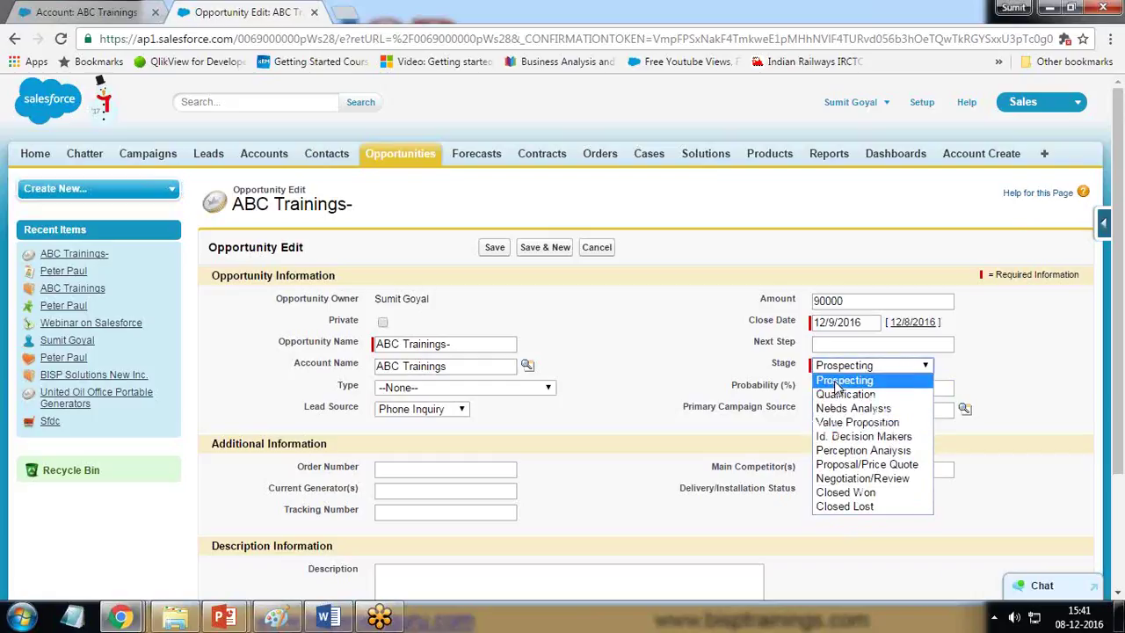
click(839, 394)
click(839, 367)
click(841, 408)
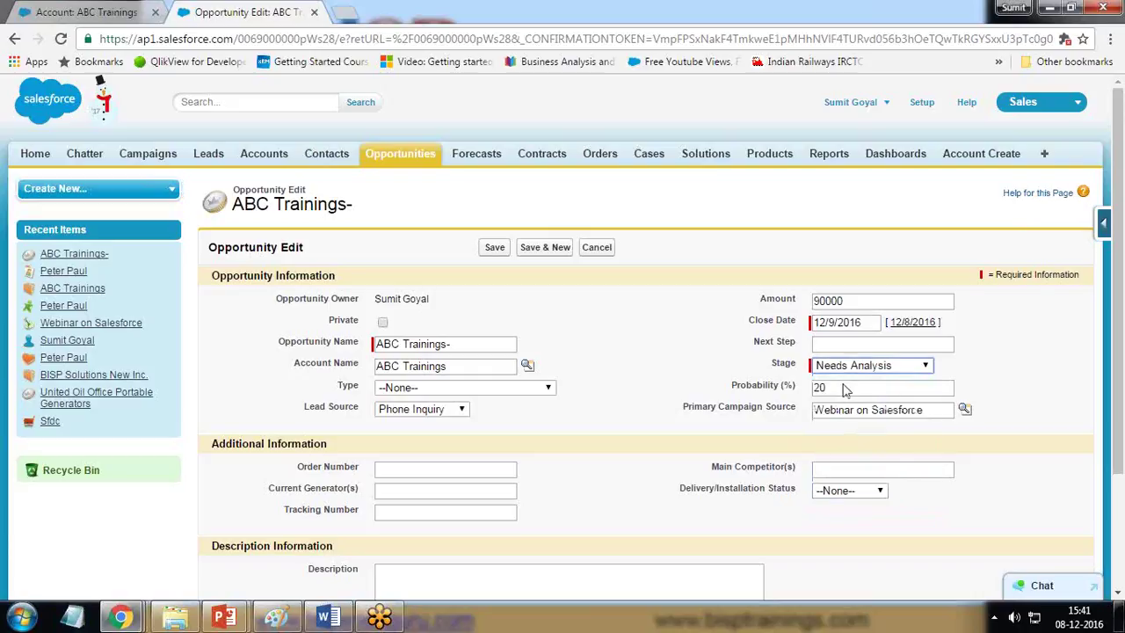
click(841, 366)
click(846, 422)
click(844, 366)
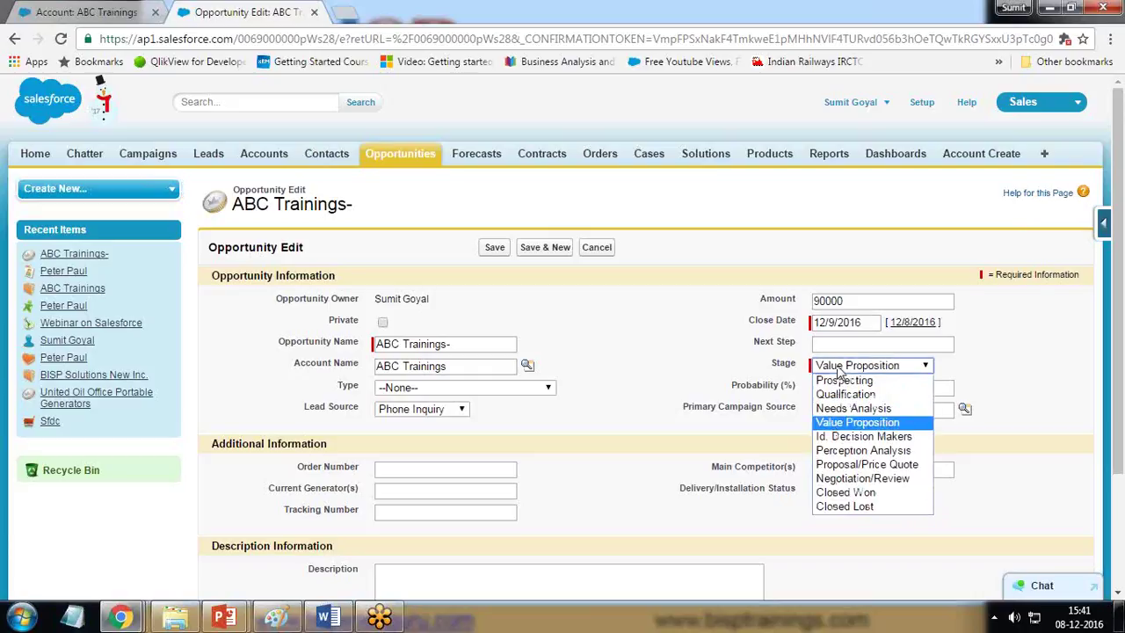
click(859, 490)
key(Tab)
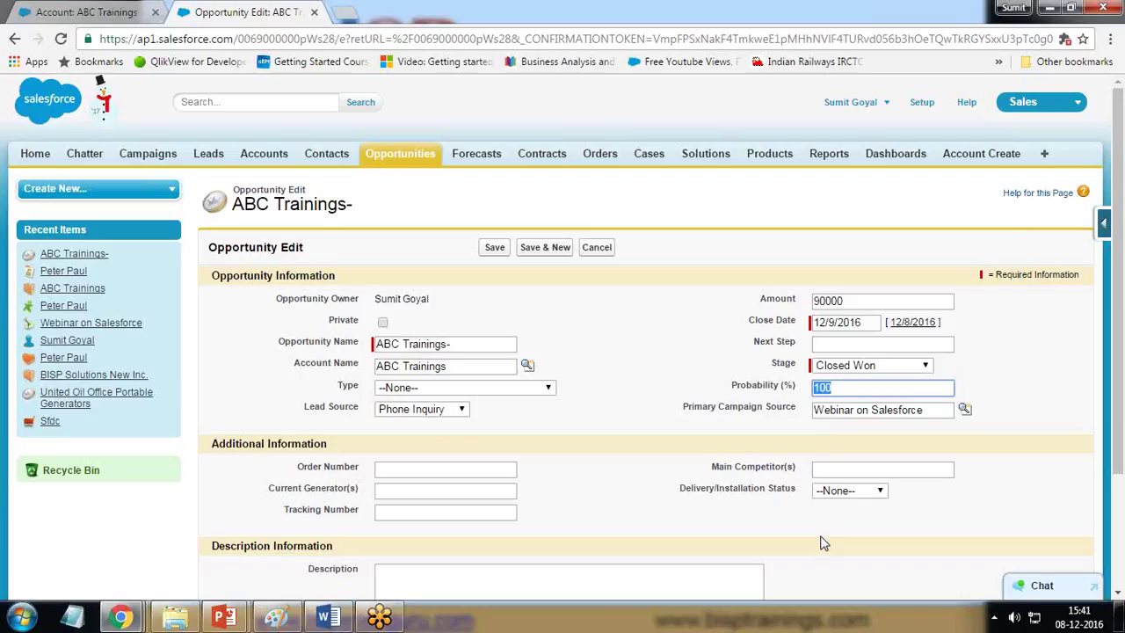
drag(687, 407, 795, 413)
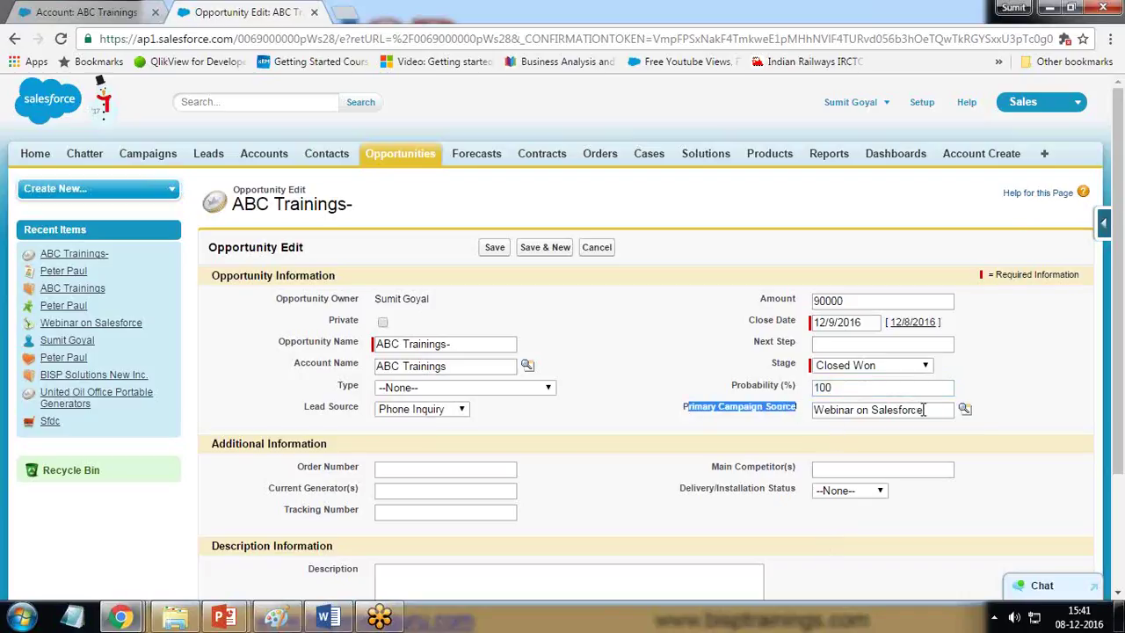
Step: Enter order number BI001 and, after trying Completed, set delivery status to Yet to begin
scroll(407, 507, down, 3)
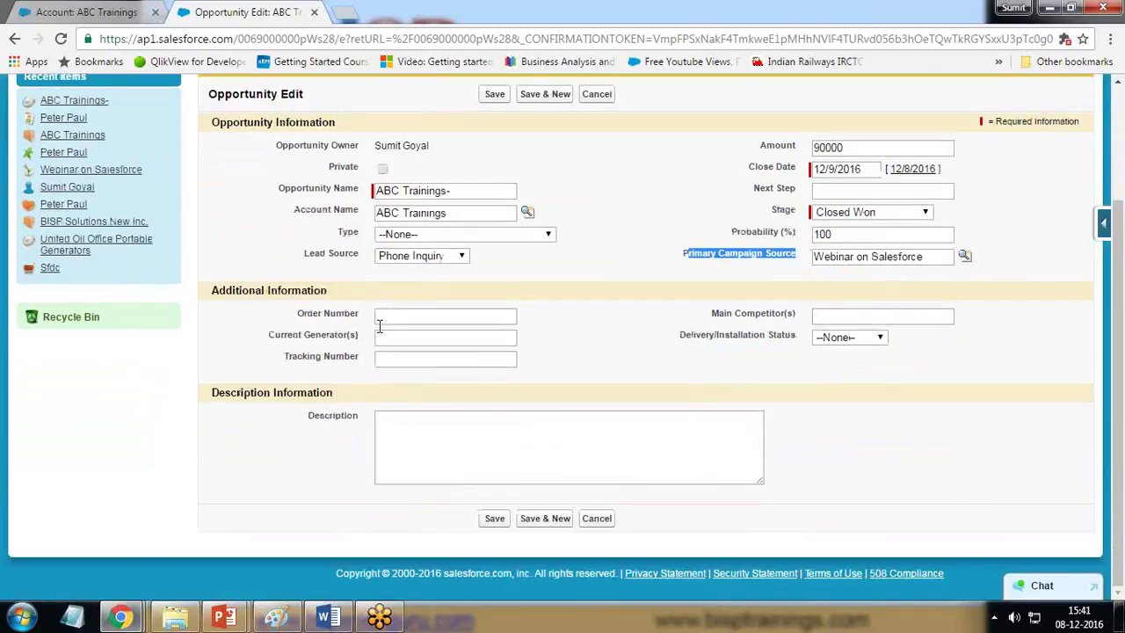
click(503, 319)
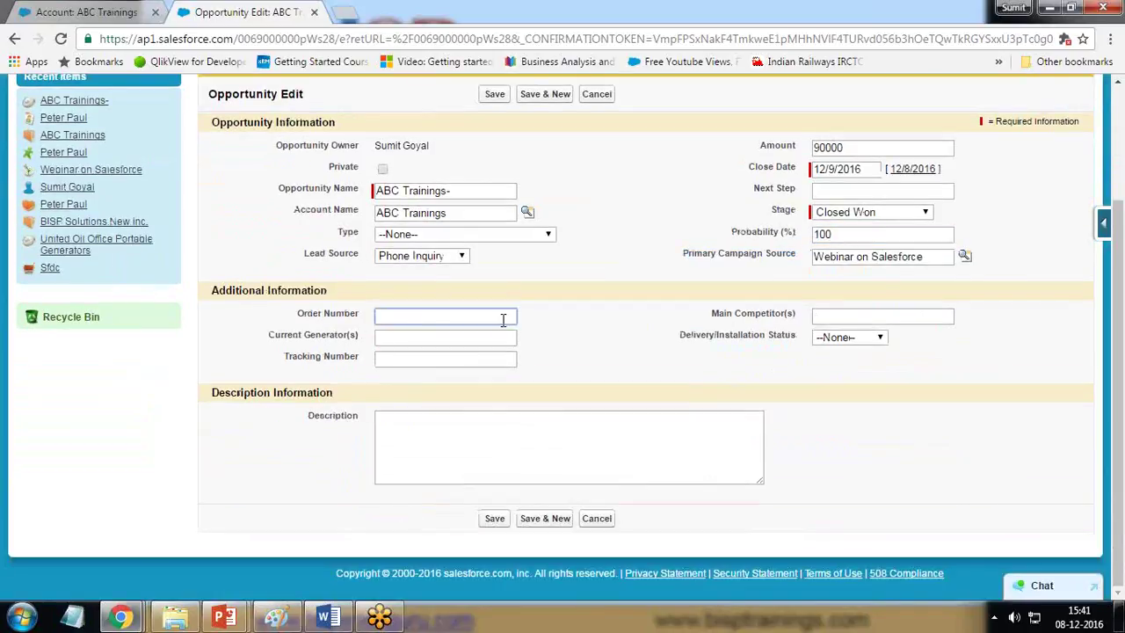
text(BI001)
key(Tab)
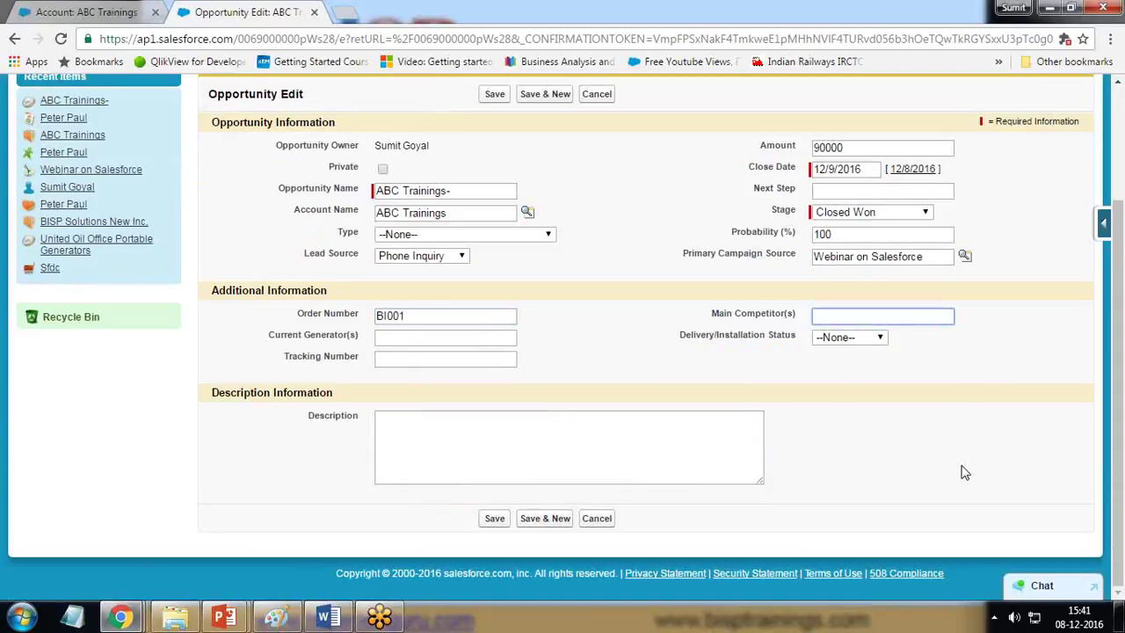
click(870, 342)
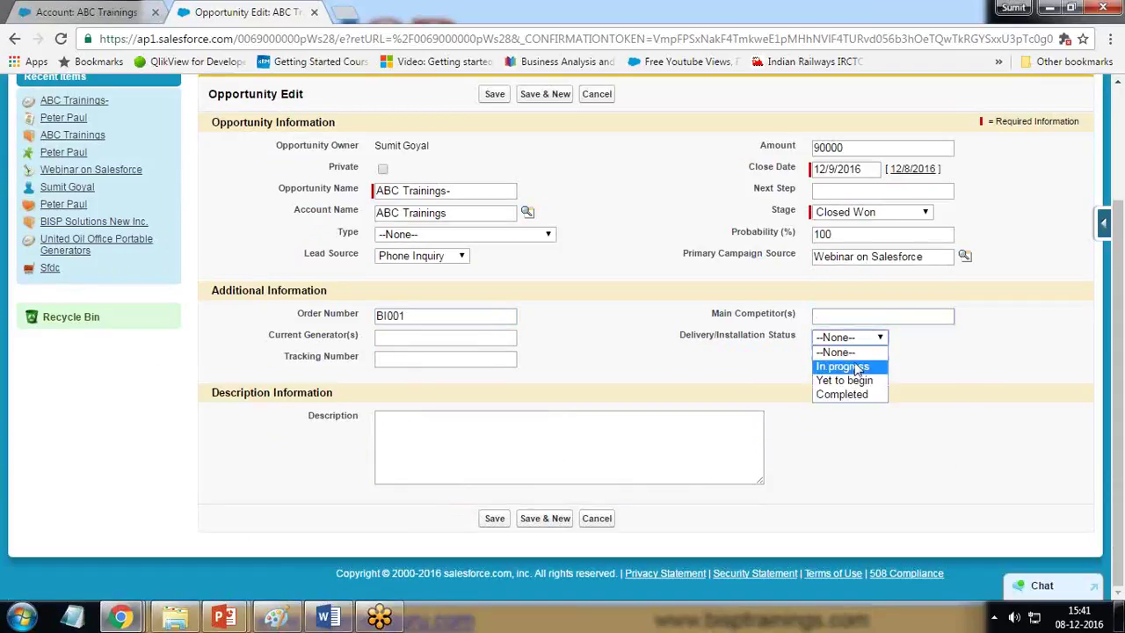
click(852, 394)
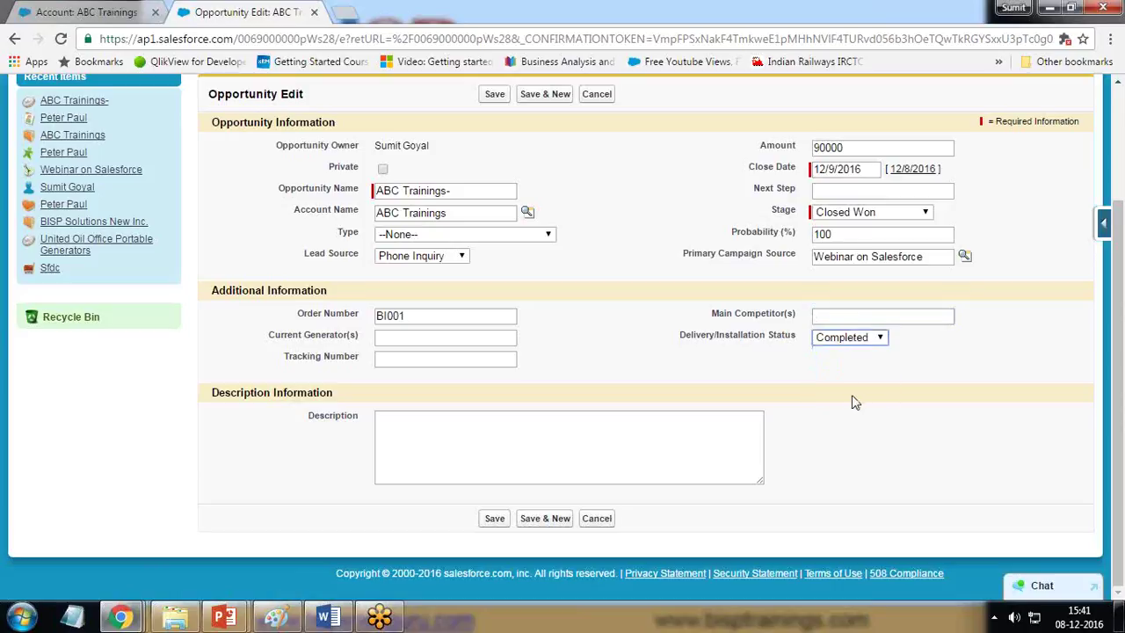
click(848, 338)
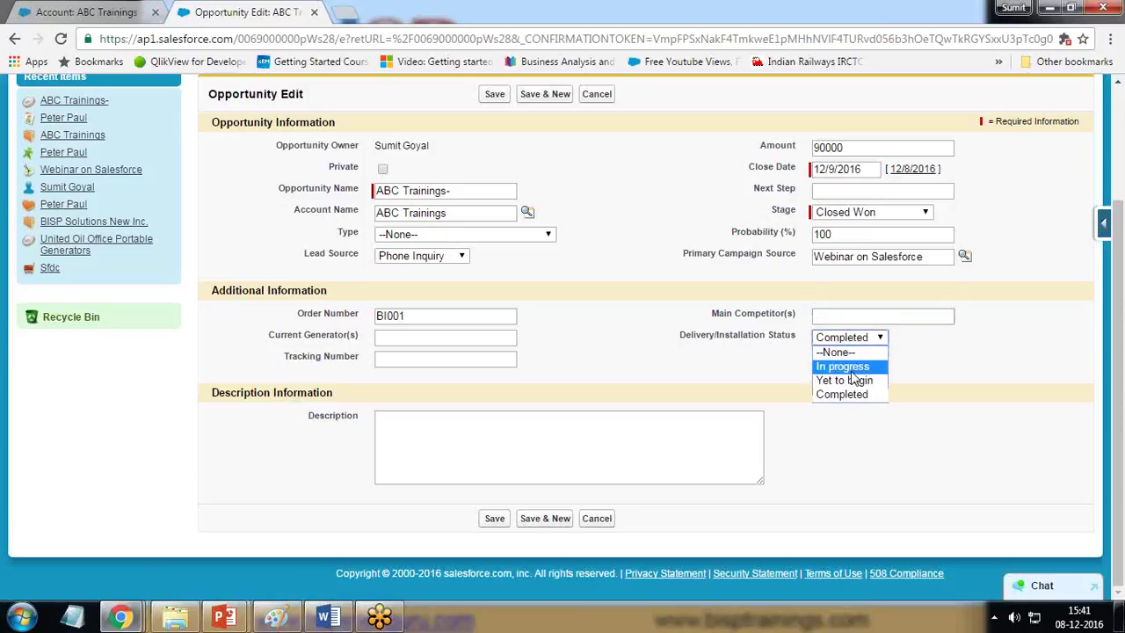
click(835, 382)
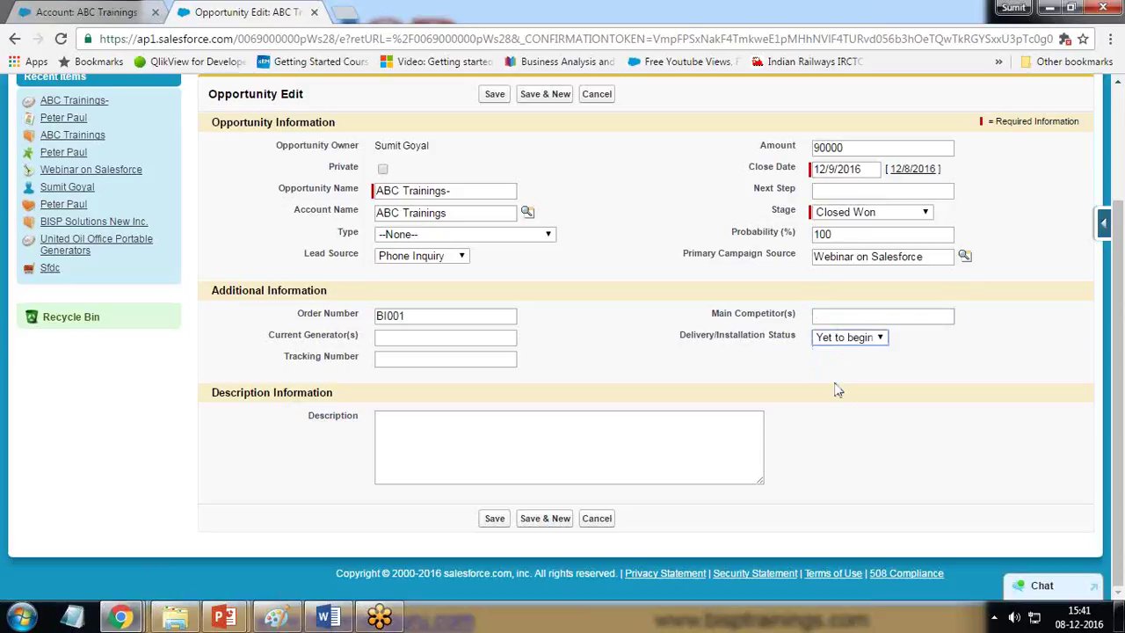
Step: Save the Closed Won opportunity and scroll down to its Stage History
click(495, 519)
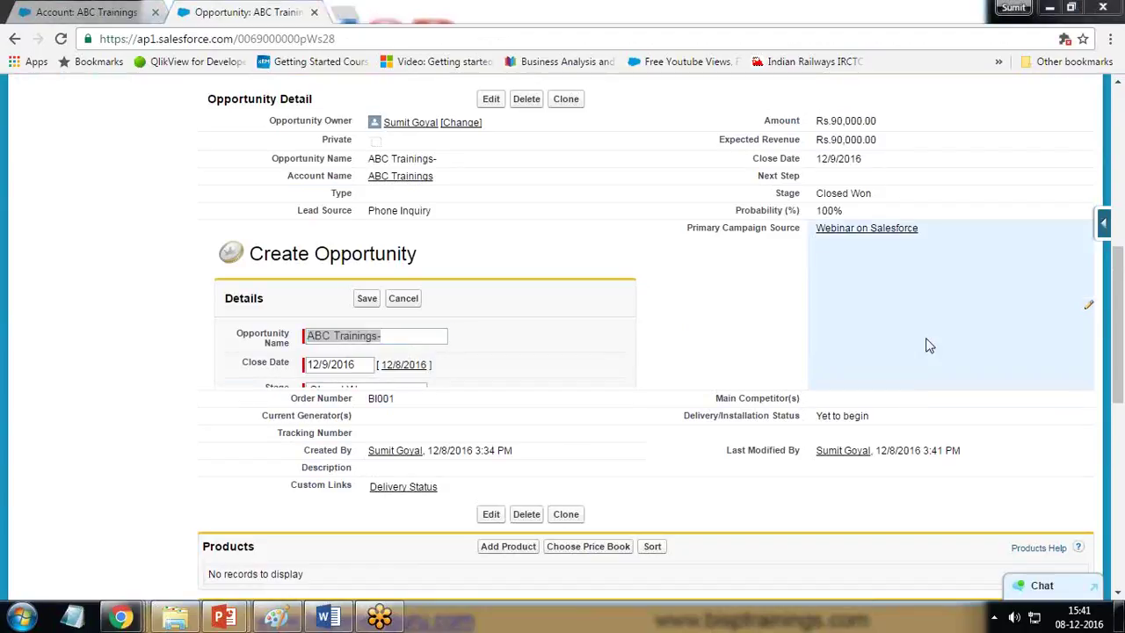
scroll(946, 317, down, 10)
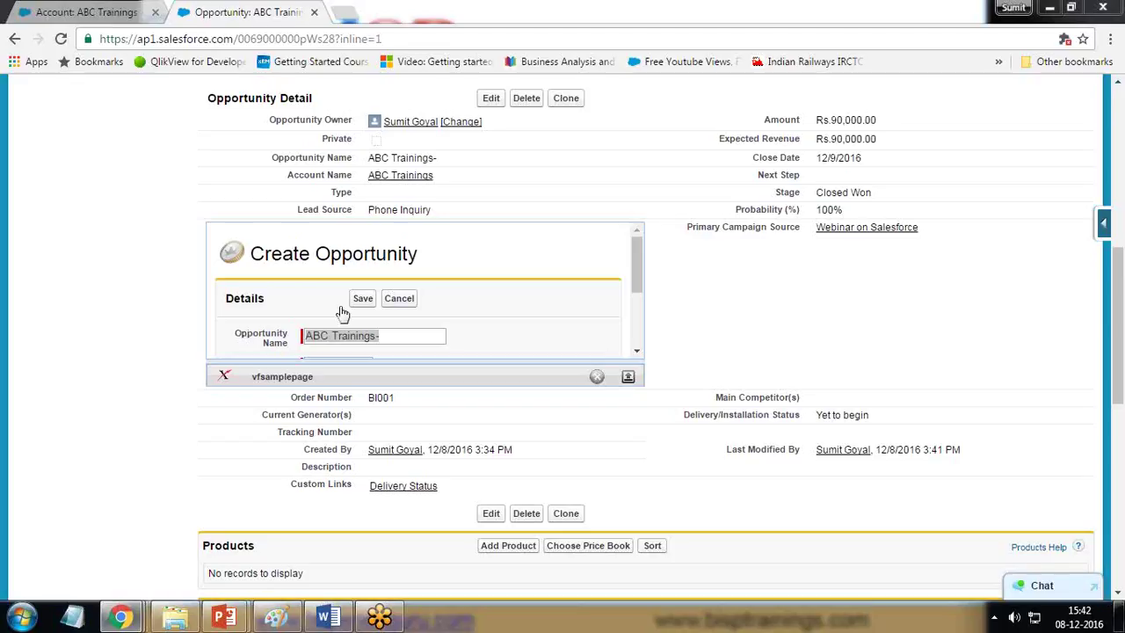
key(shift+Tab)
key(Return)
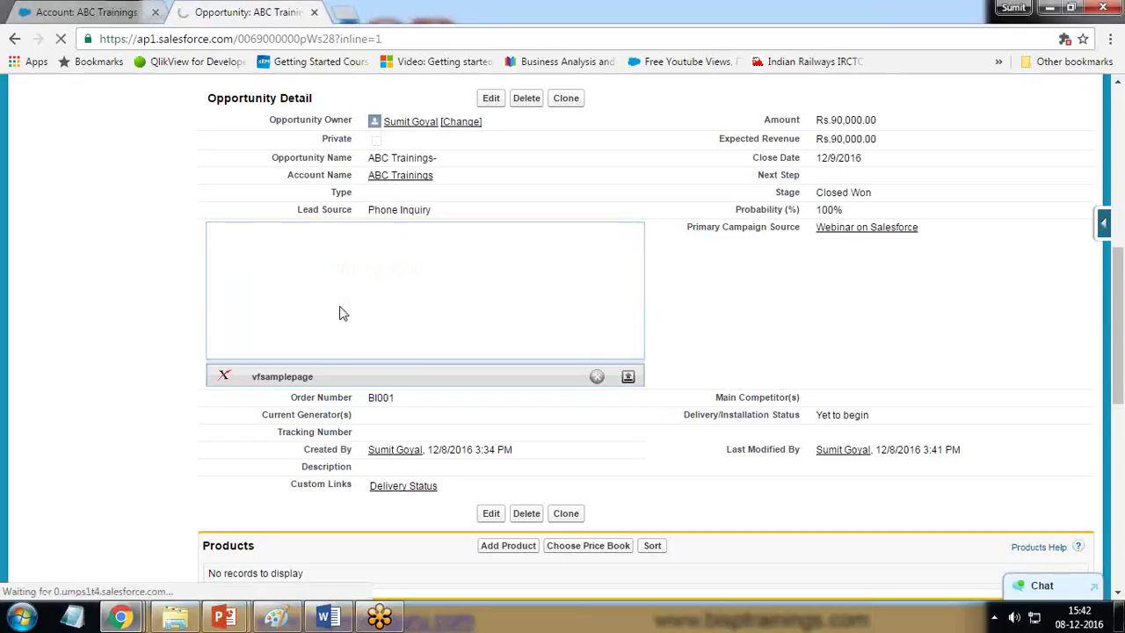
scroll(134, 389, down, 1)
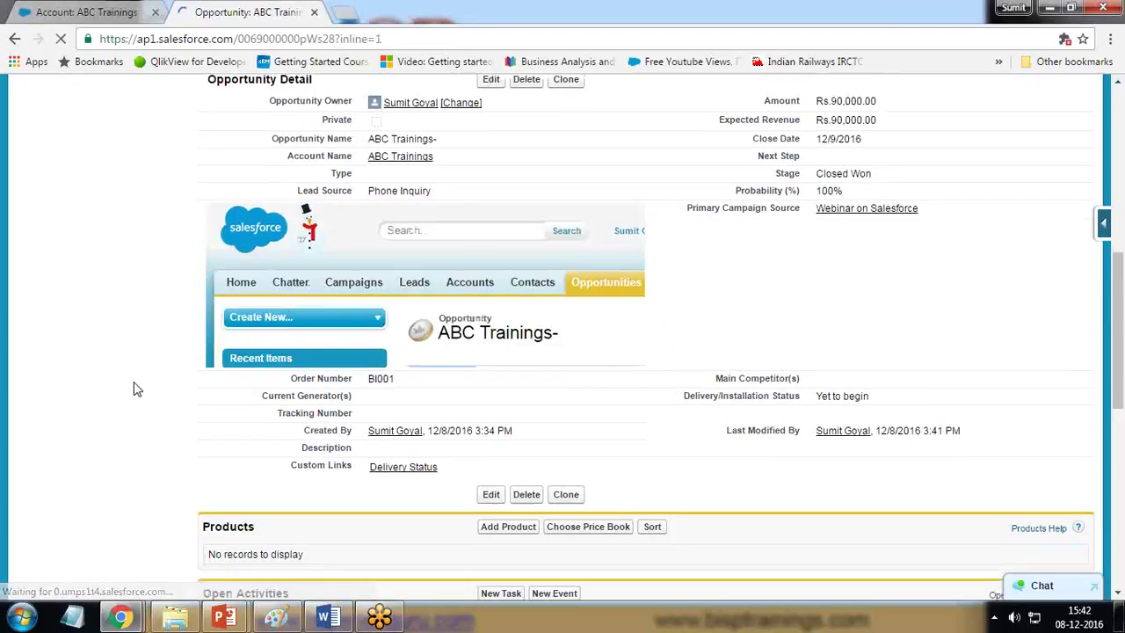
scroll(134, 388, down, 3)
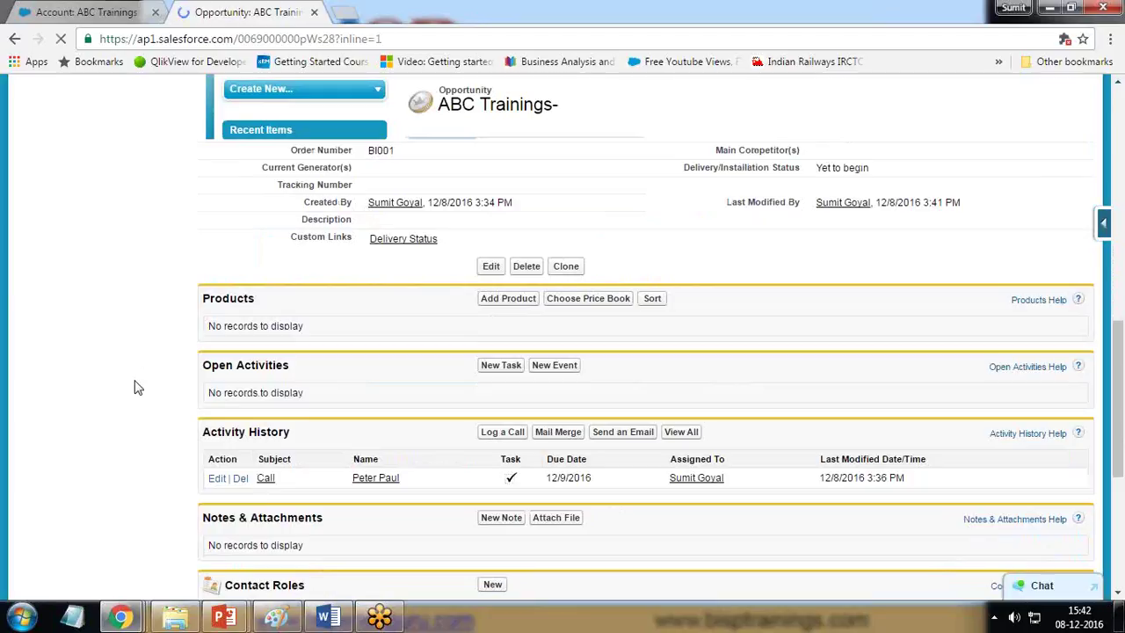
scroll(167, 389, up, 5)
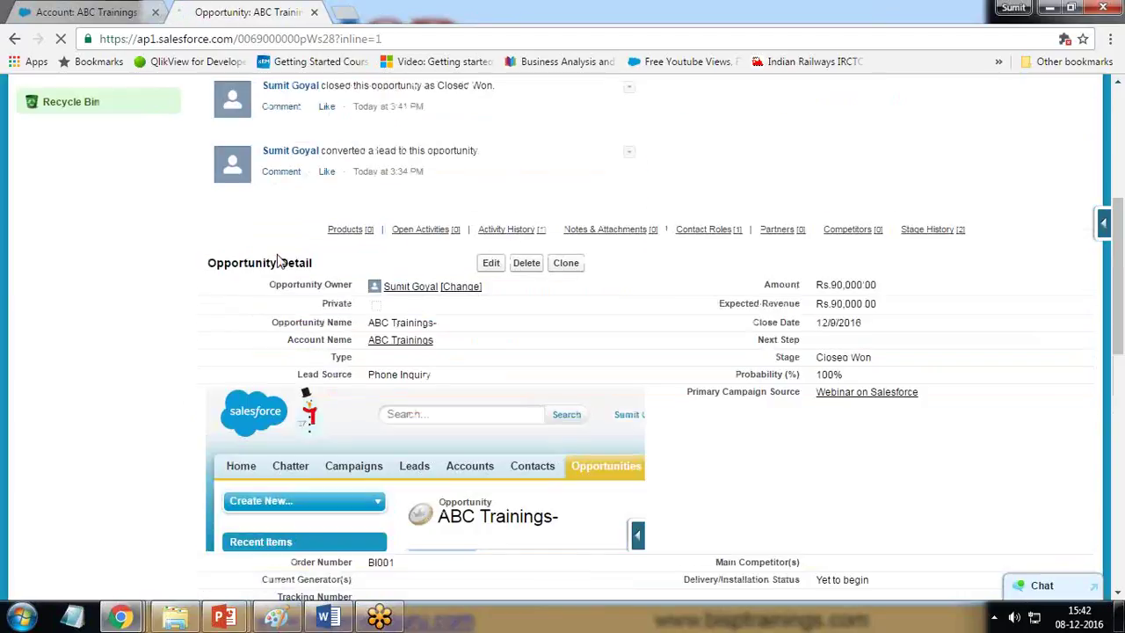
scroll(372, 447, down, 8)
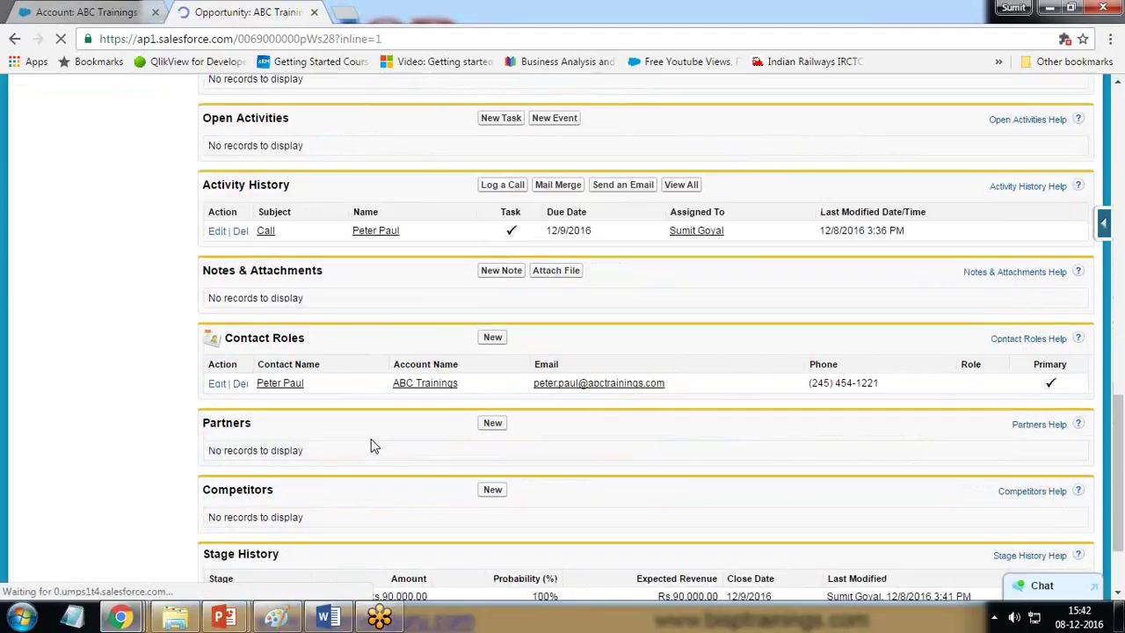
scroll(371, 446, down, 2)
Step: Compare Stage History entries: Prospecting at 10% versus Closed Won at Rs.90,000.00
drag(205, 439, 267, 436)
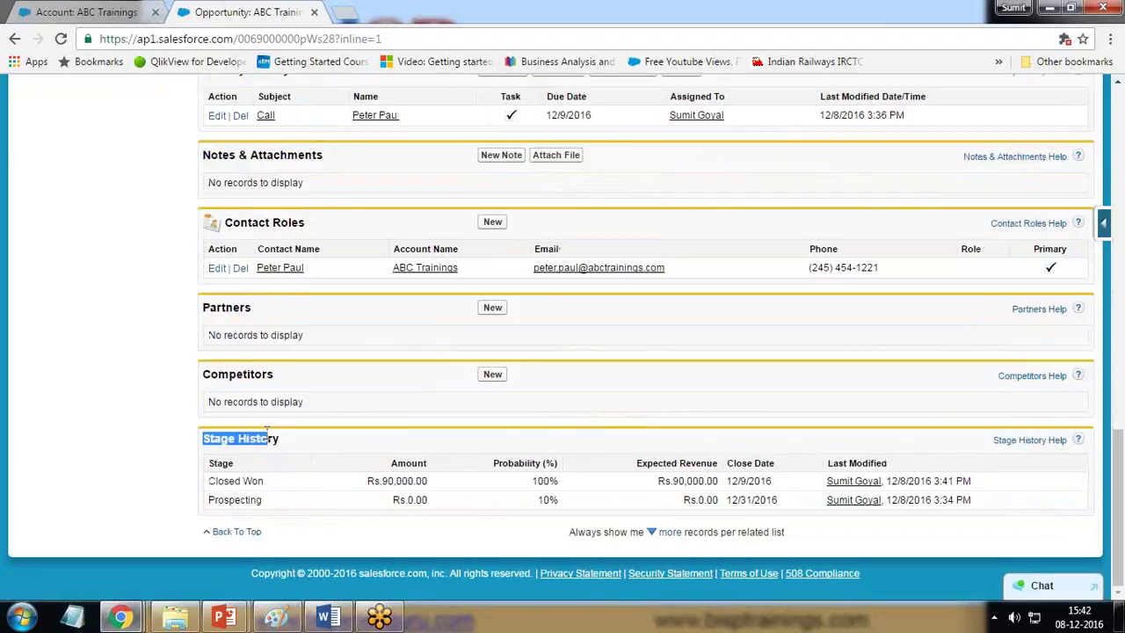
drag(209, 500, 242, 501)
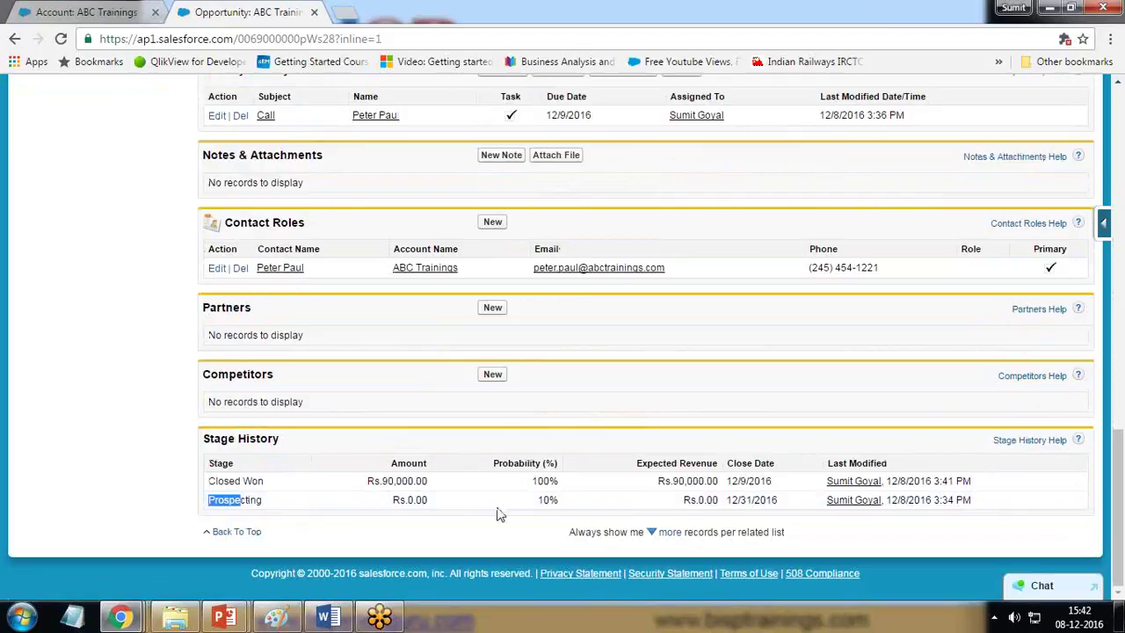
drag(538, 499, 549, 499)
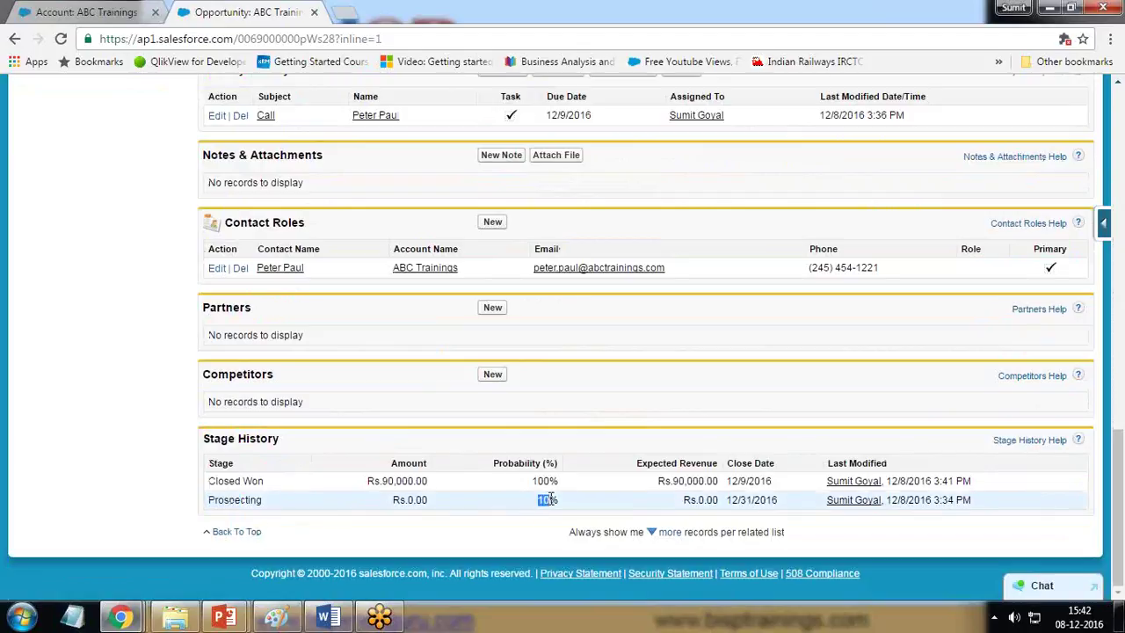
drag(684, 499, 710, 503)
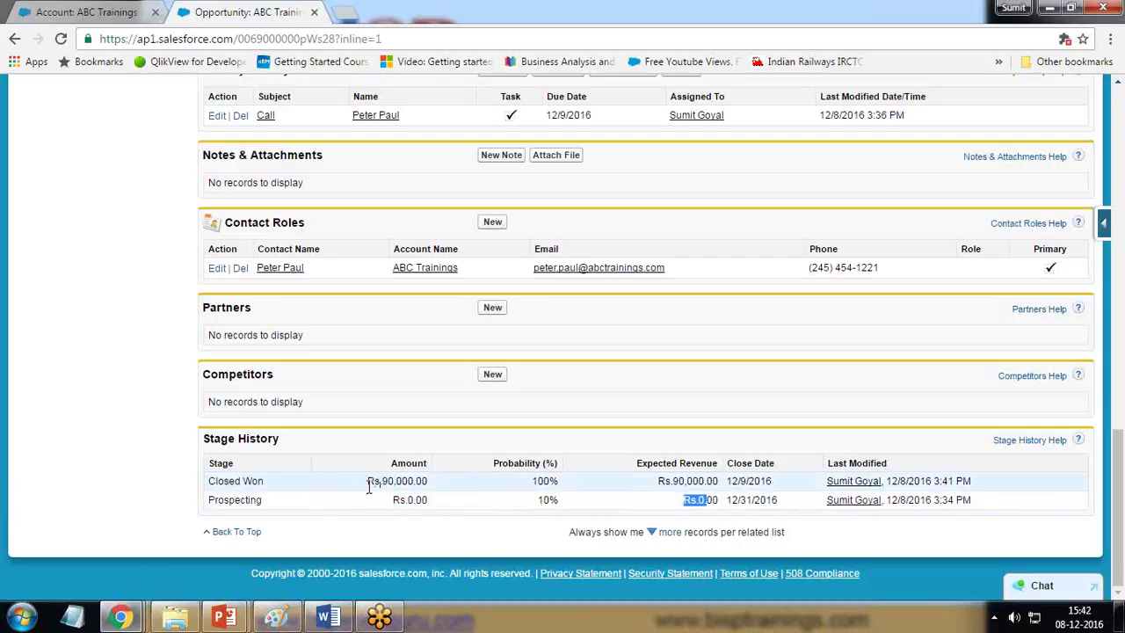
drag(368, 483, 431, 488)
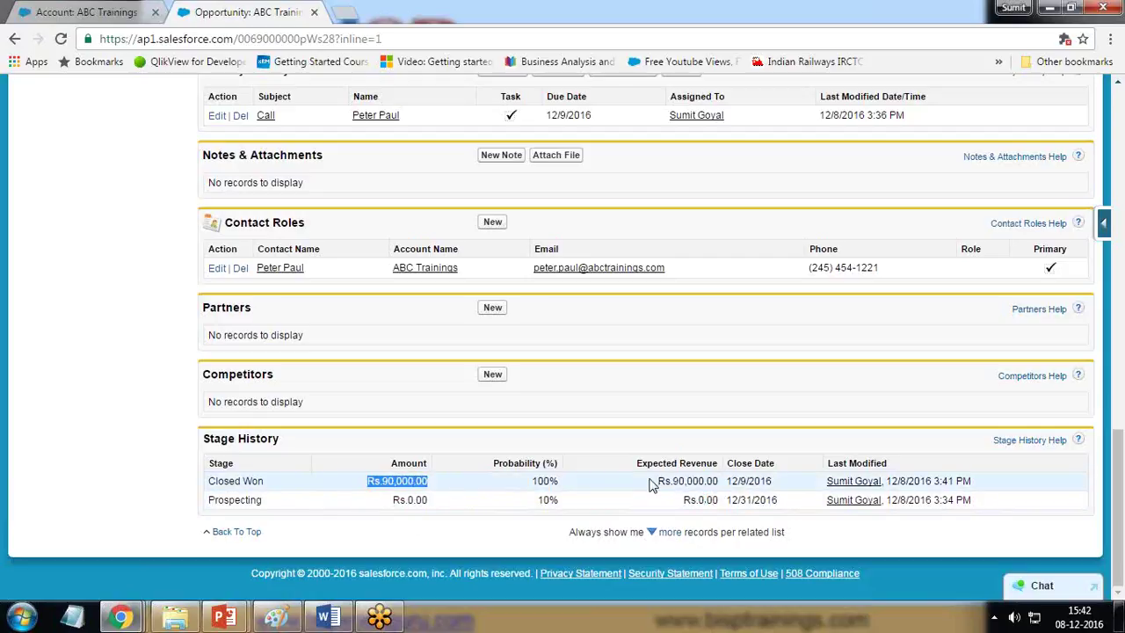
click(534, 484)
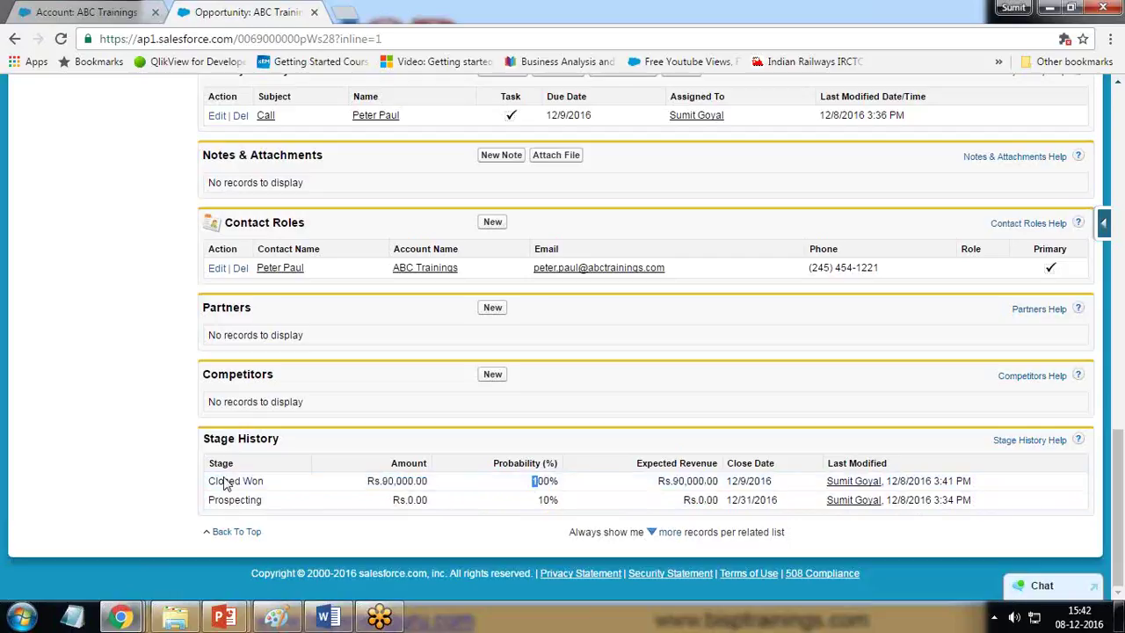
drag(209, 482, 273, 483)
drag(369, 483, 439, 489)
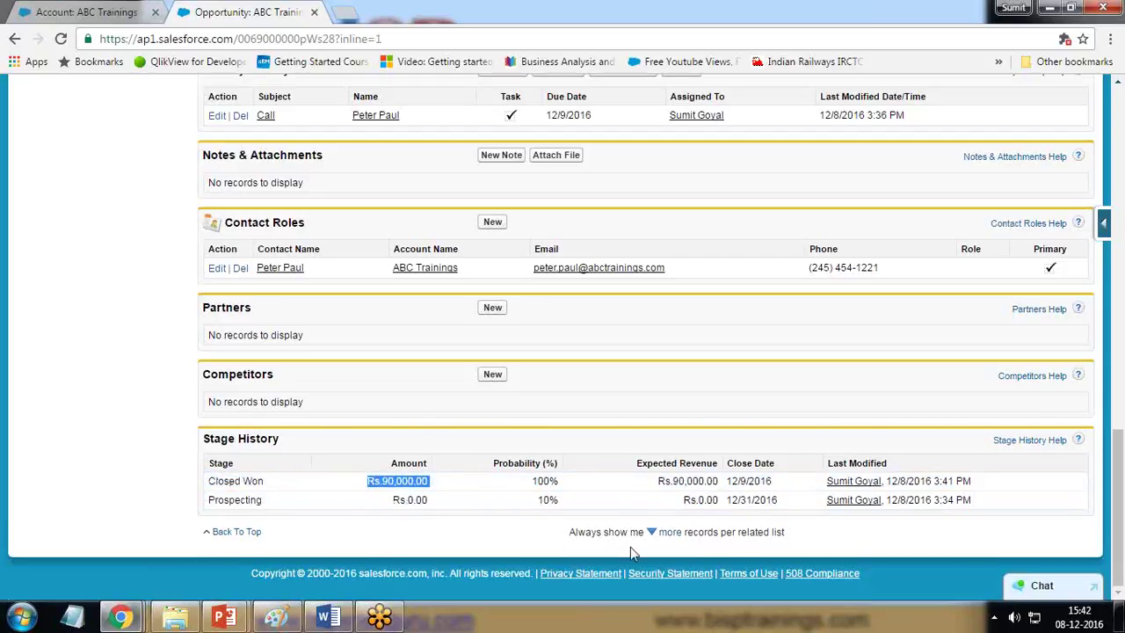
scroll(630, 547, up, 15)
scroll(633, 554, down, 3)
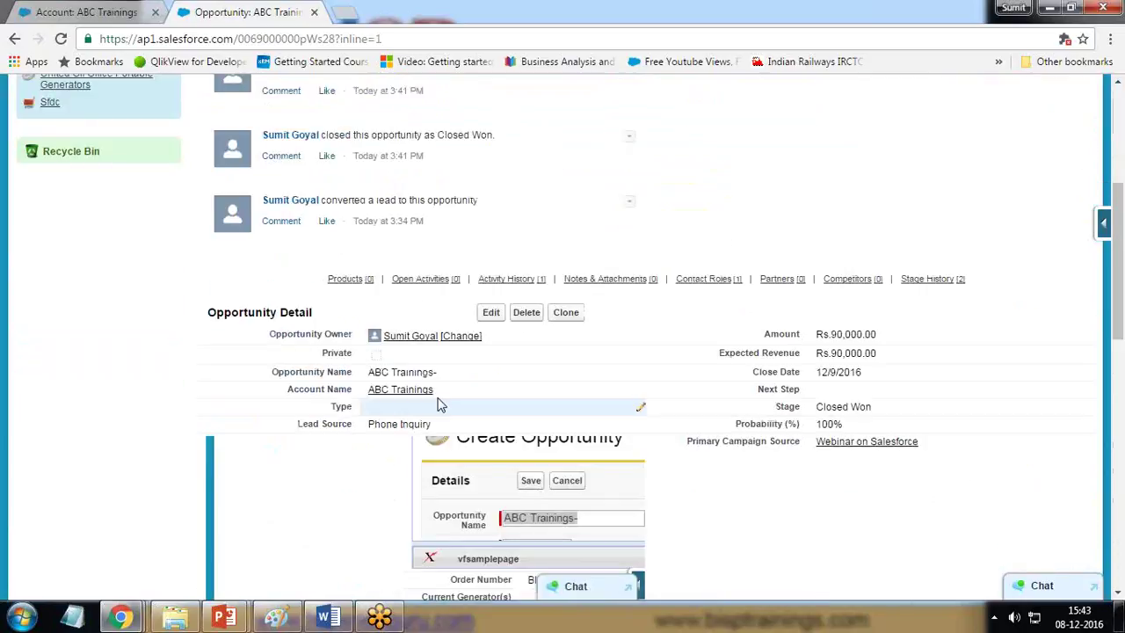
drag(435, 390, 375, 396)
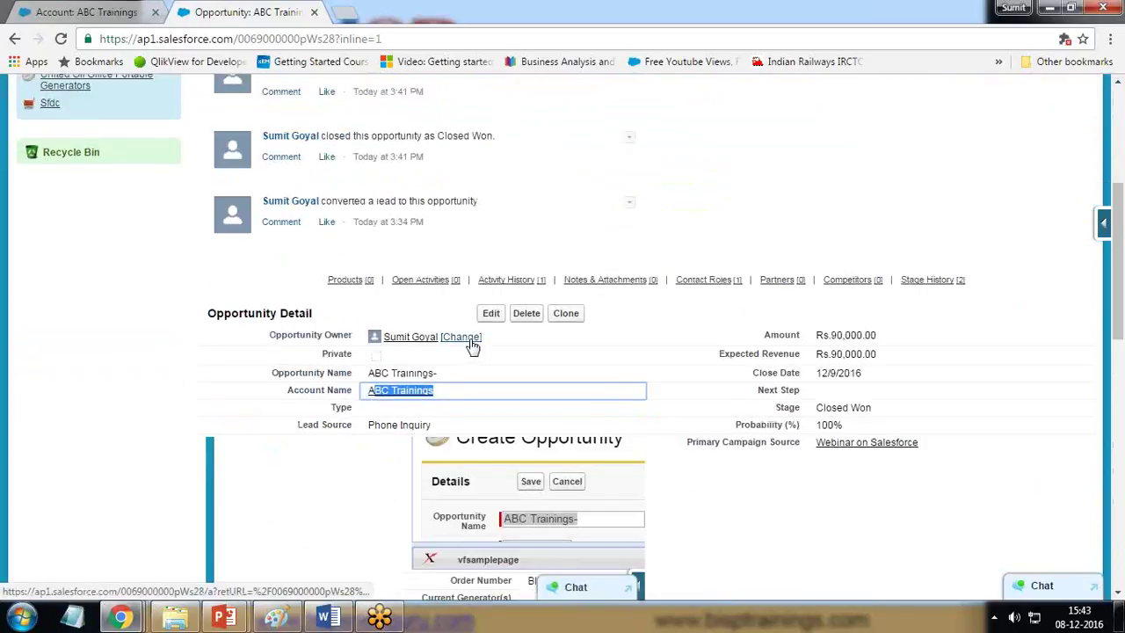
scroll(413, 339, up, 4)
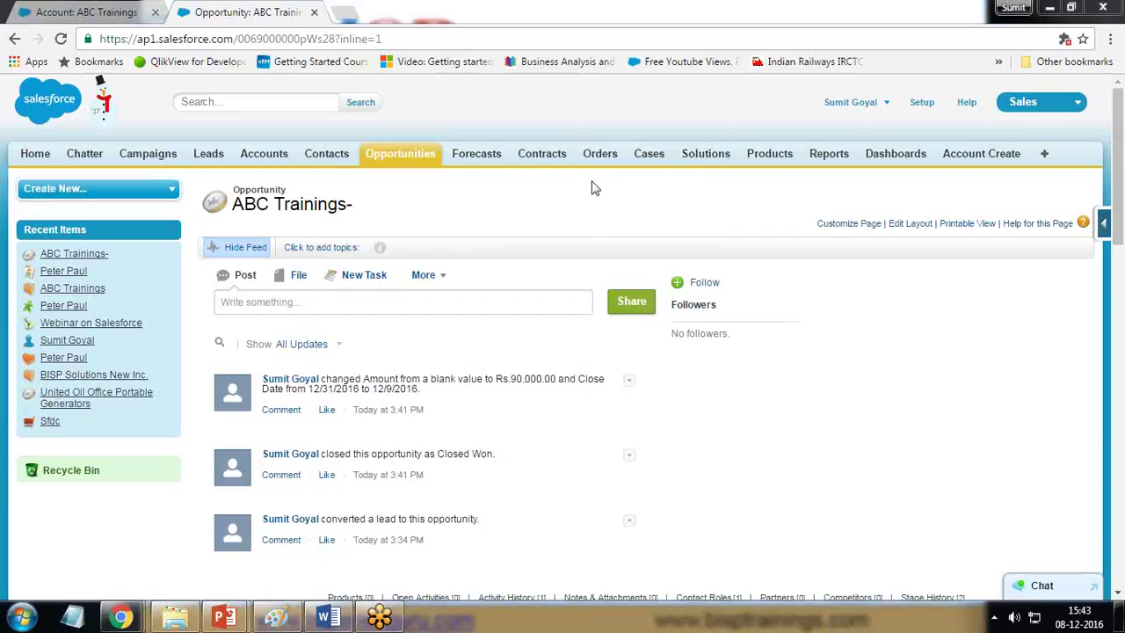
Step: Move from the Contracts home page to the Orders home page, which shows no recent orders
click(541, 156)
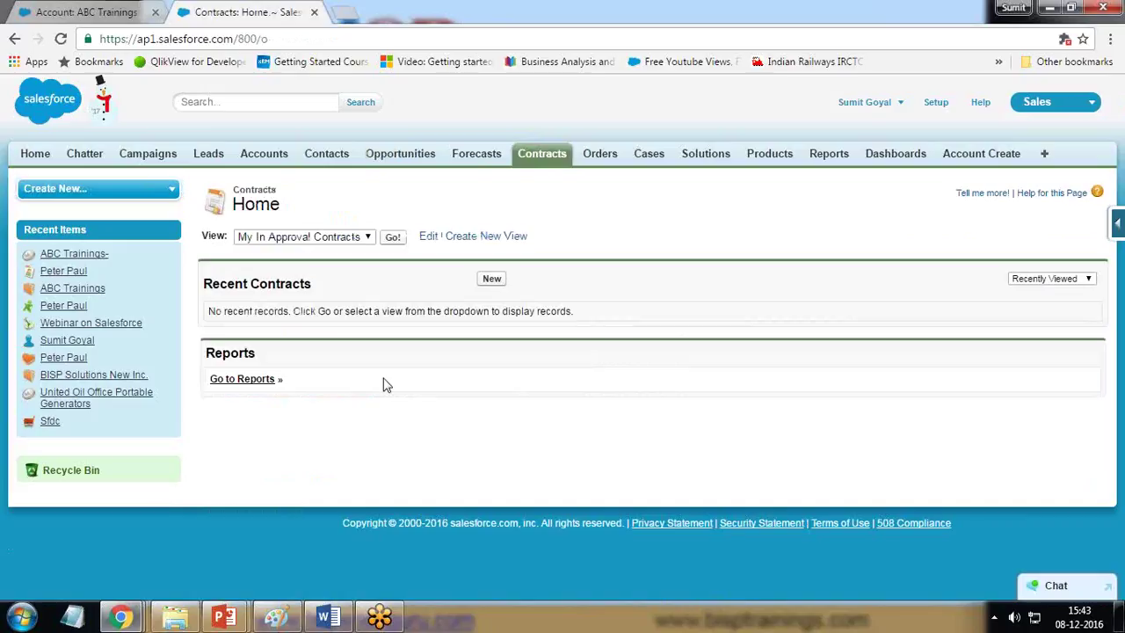
click(604, 165)
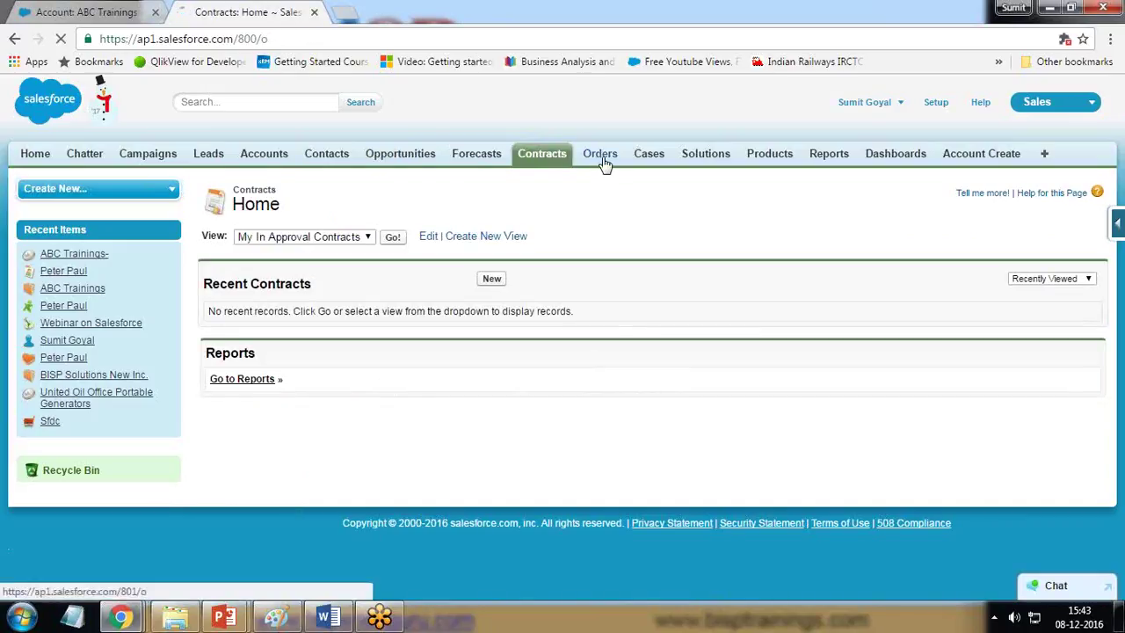
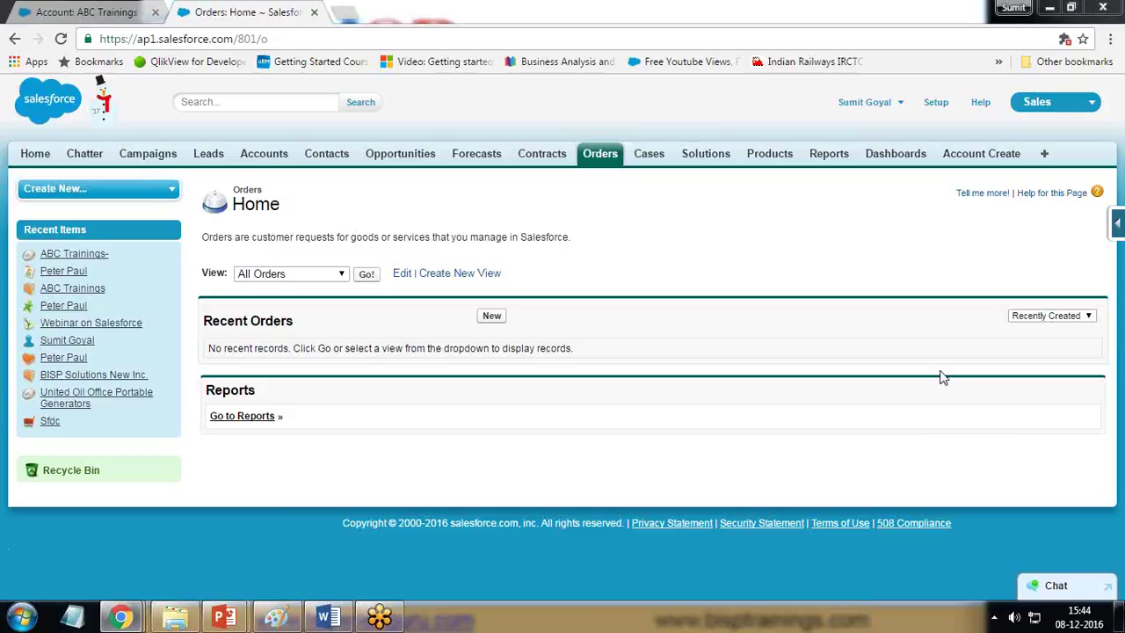
Step: Switch from Orders to the Cases home page, which lists no recent cases
click(641, 167)
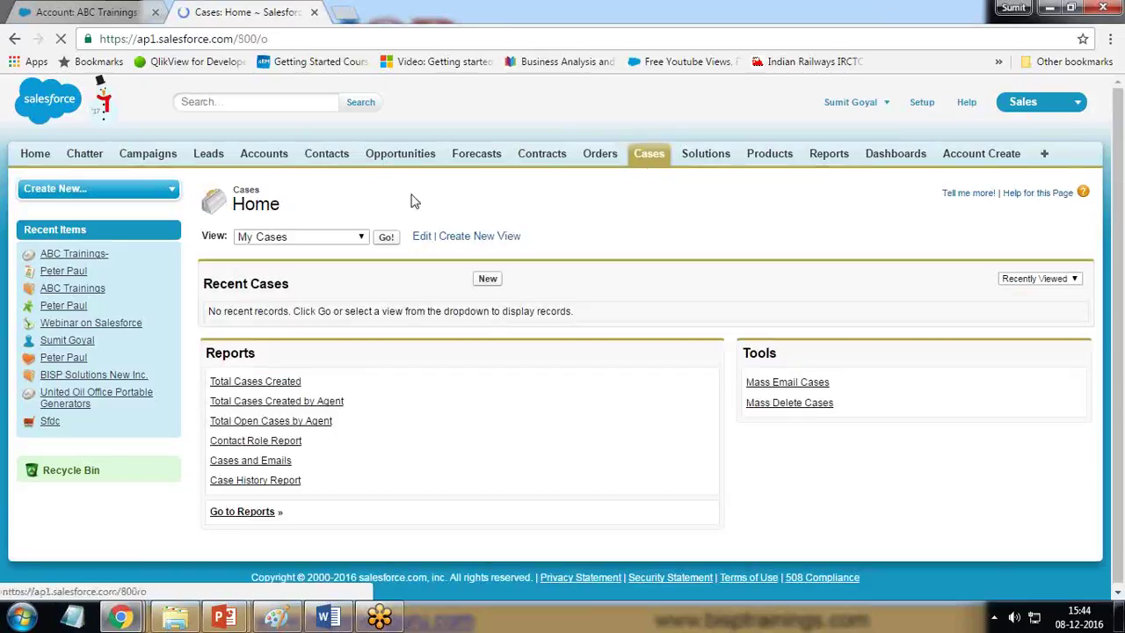
Step: Start a new case and pick the ABC Trainings contact, auto-filling the account
click(489, 281)
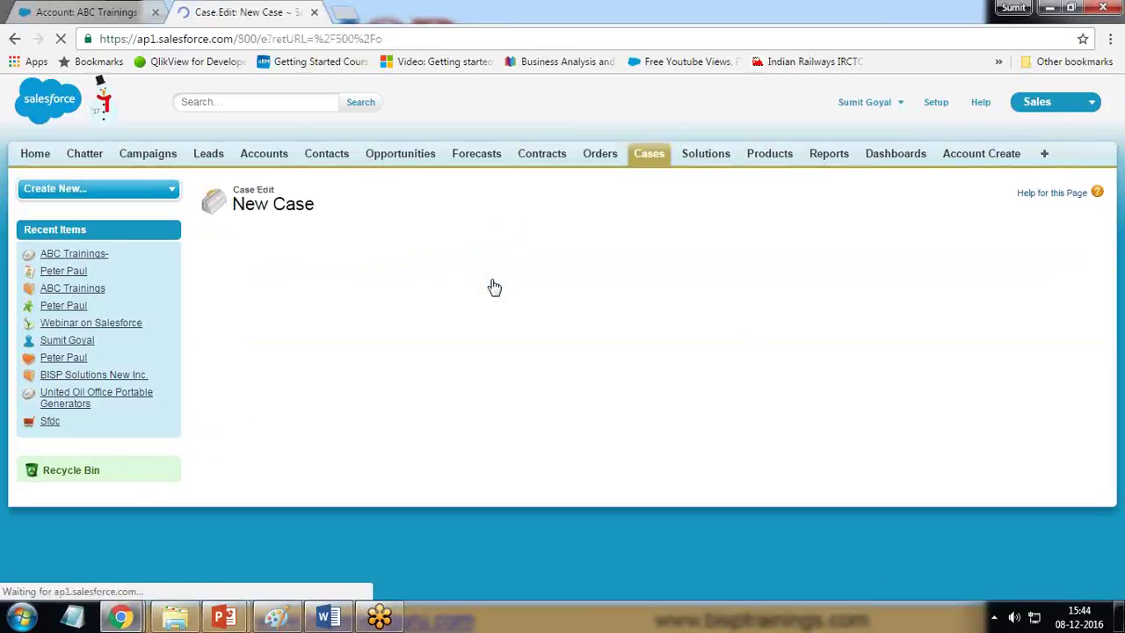
click(405, 321)
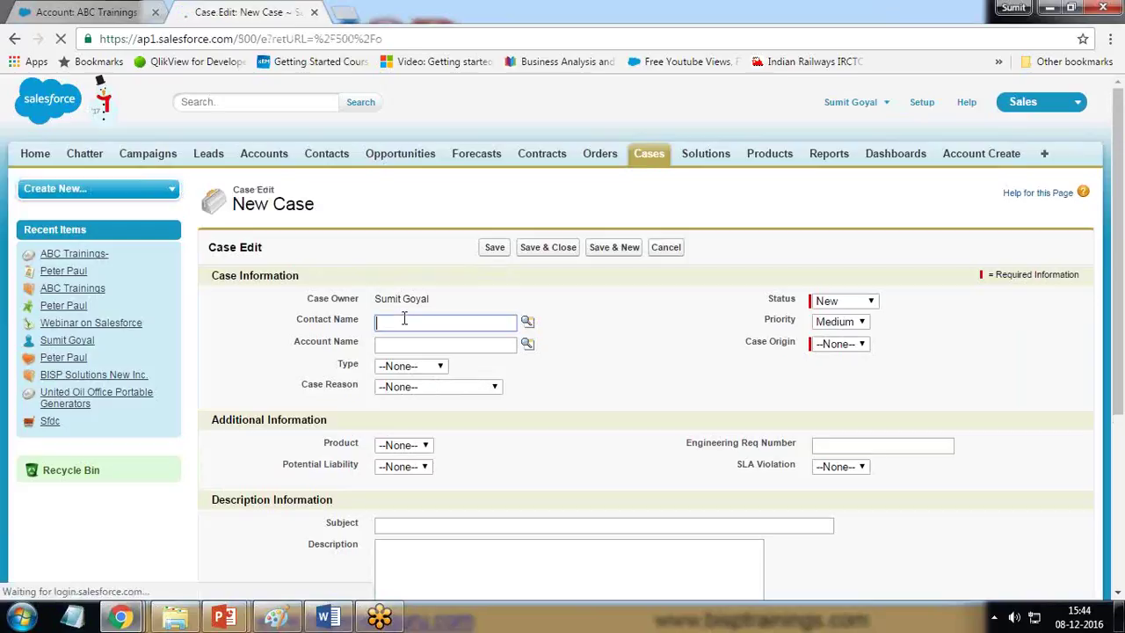
drag(410, 218, 296, 135)
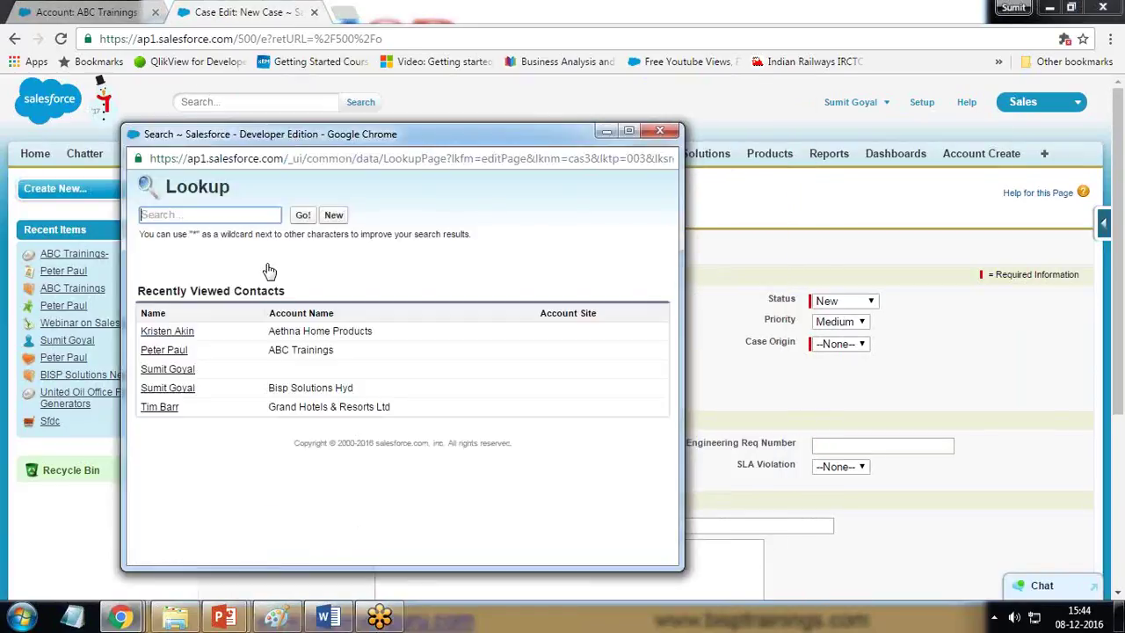
click(164, 350)
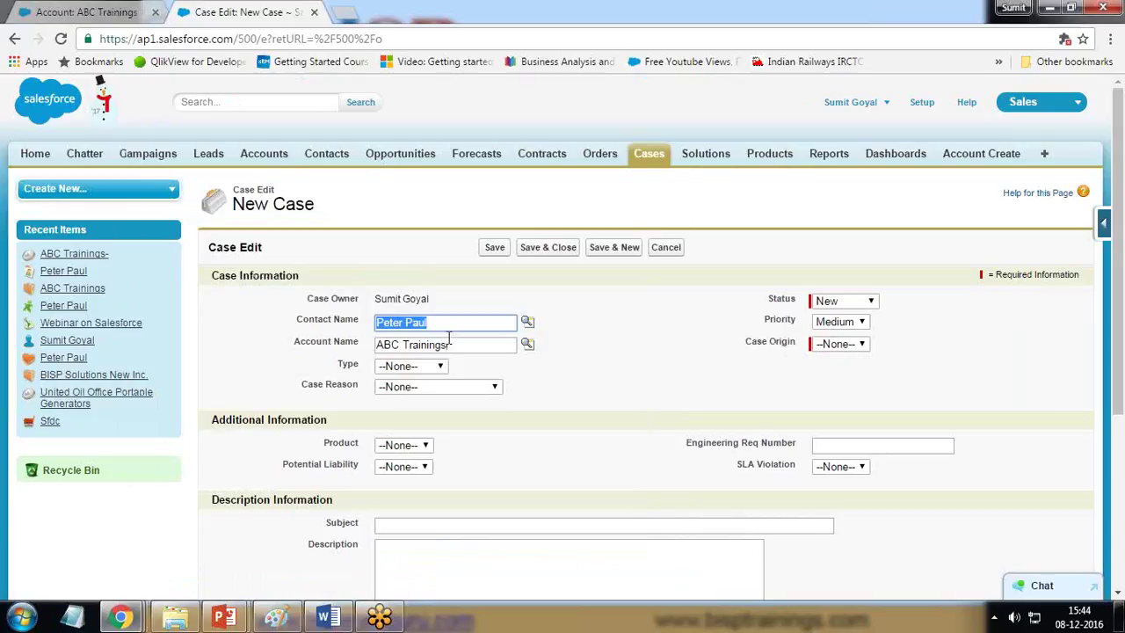
drag(449, 345, 361, 351)
Step: Set Type Other, Case Reason Feedback, Status New, Priority High and Origin Phone
click(419, 370)
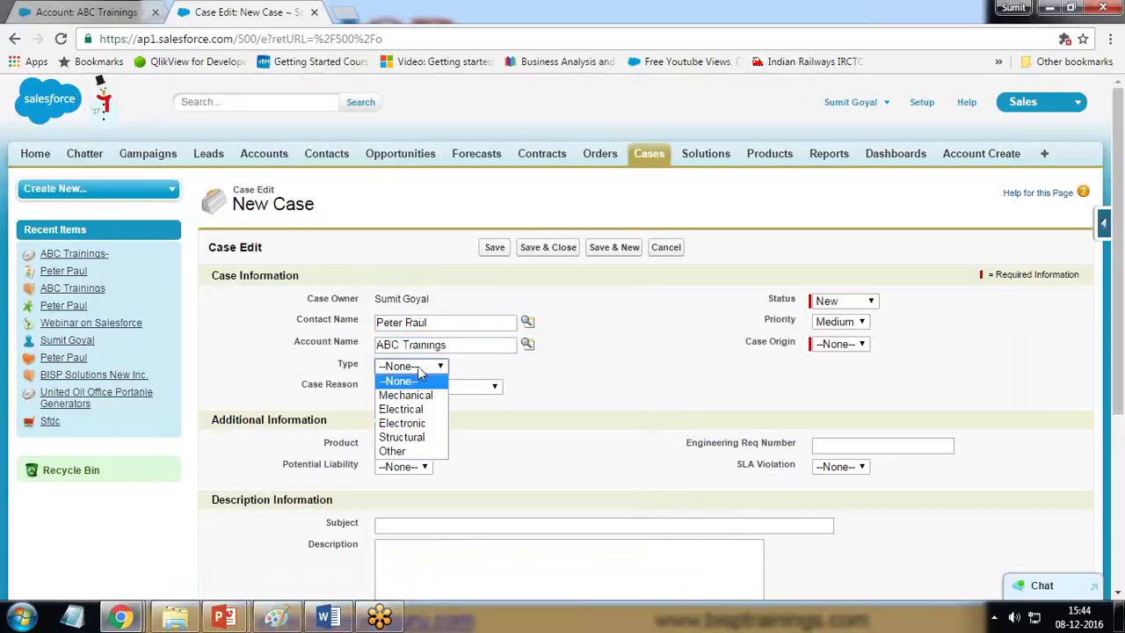
click(406, 452)
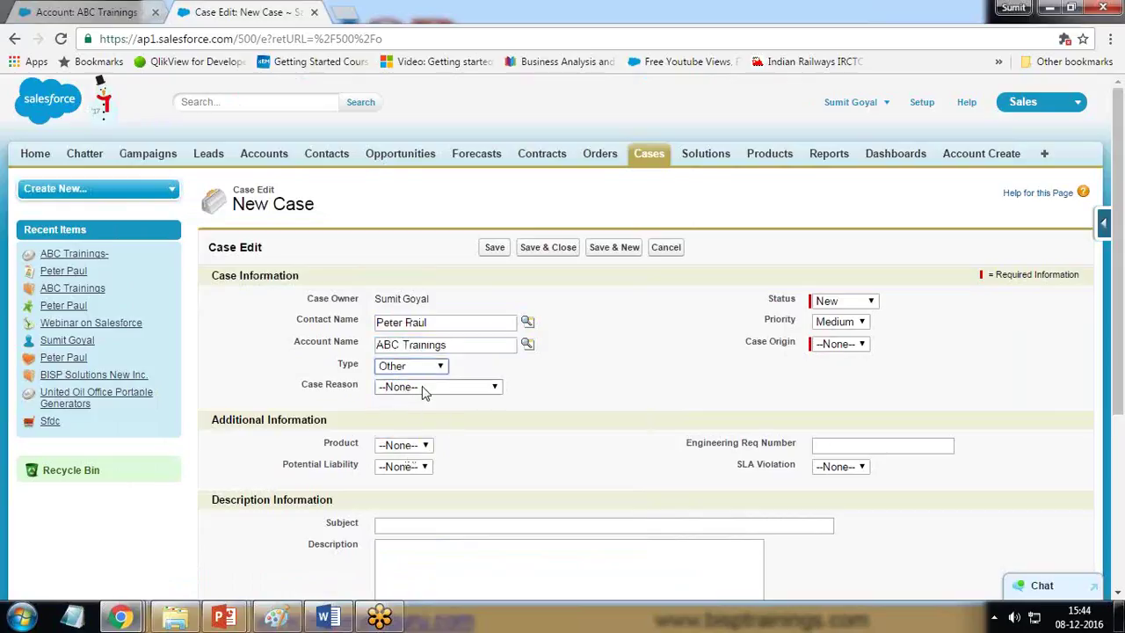
click(422, 388)
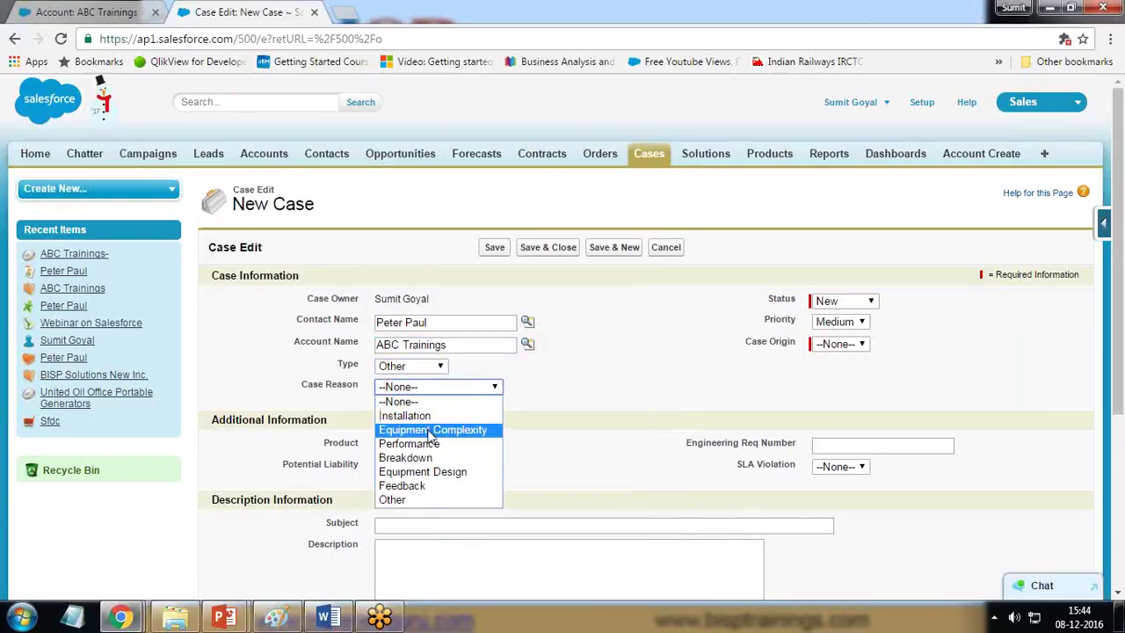
click(420, 487)
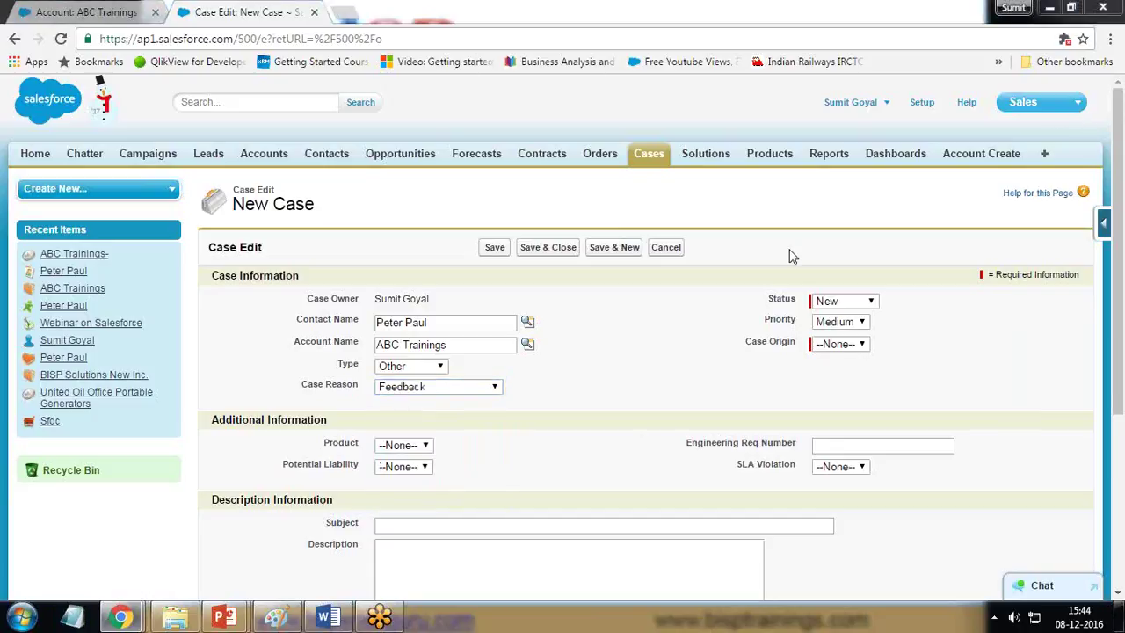
click(843, 300)
click(839, 313)
click(839, 322)
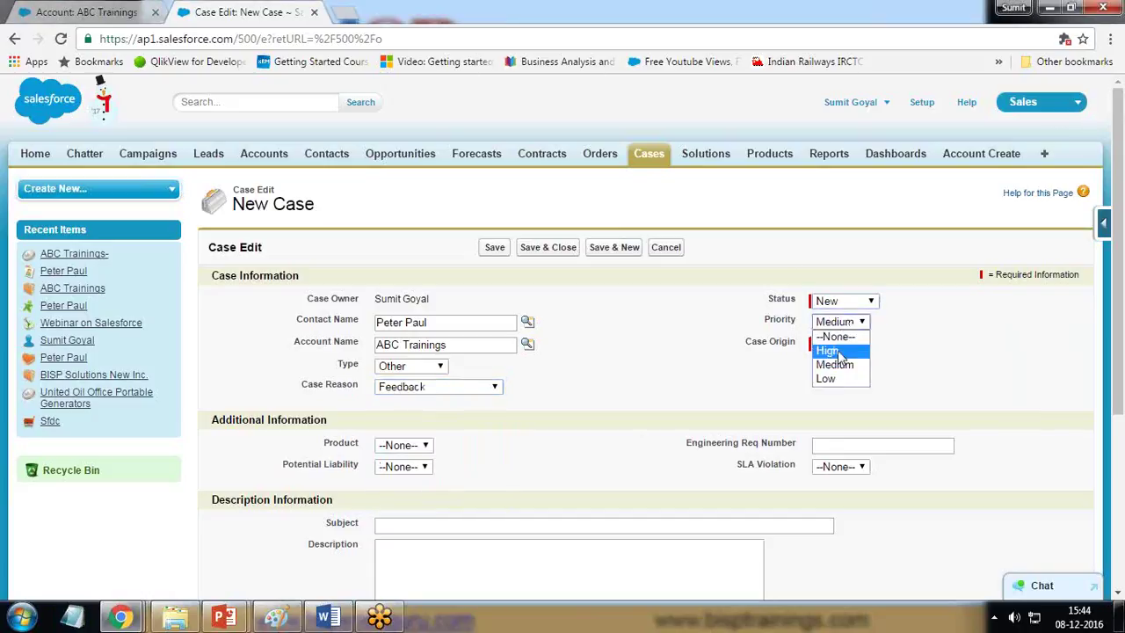
click(839, 351)
click(842, 344)
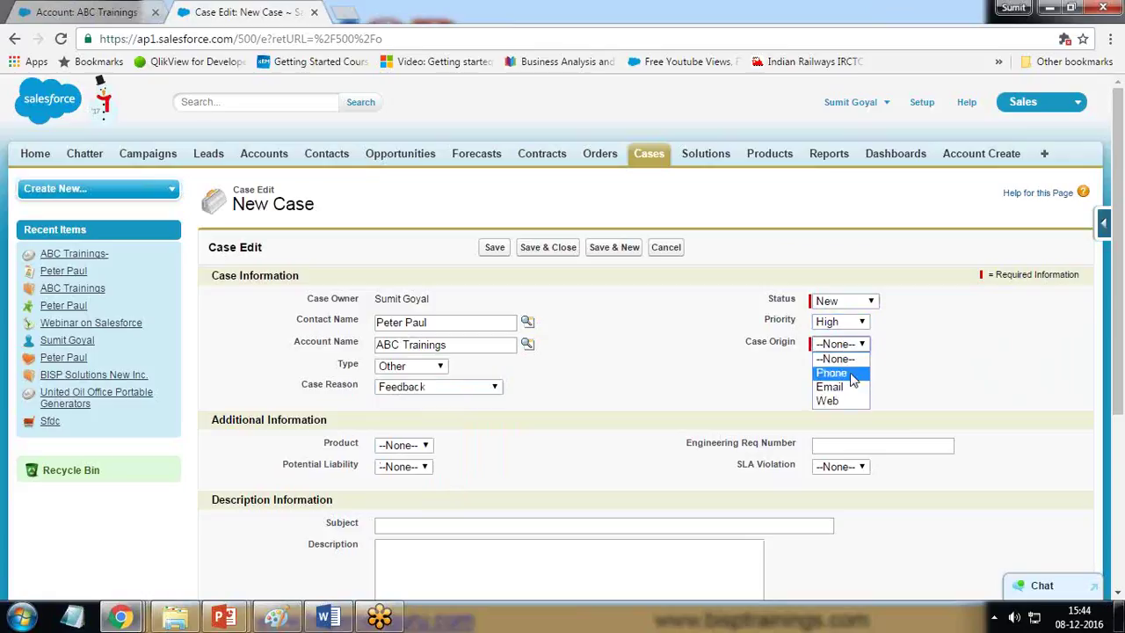
click(851, 376)
Step: Check the Product picklist and leave the case with no product selected
scroll(439, 237, down, 3)
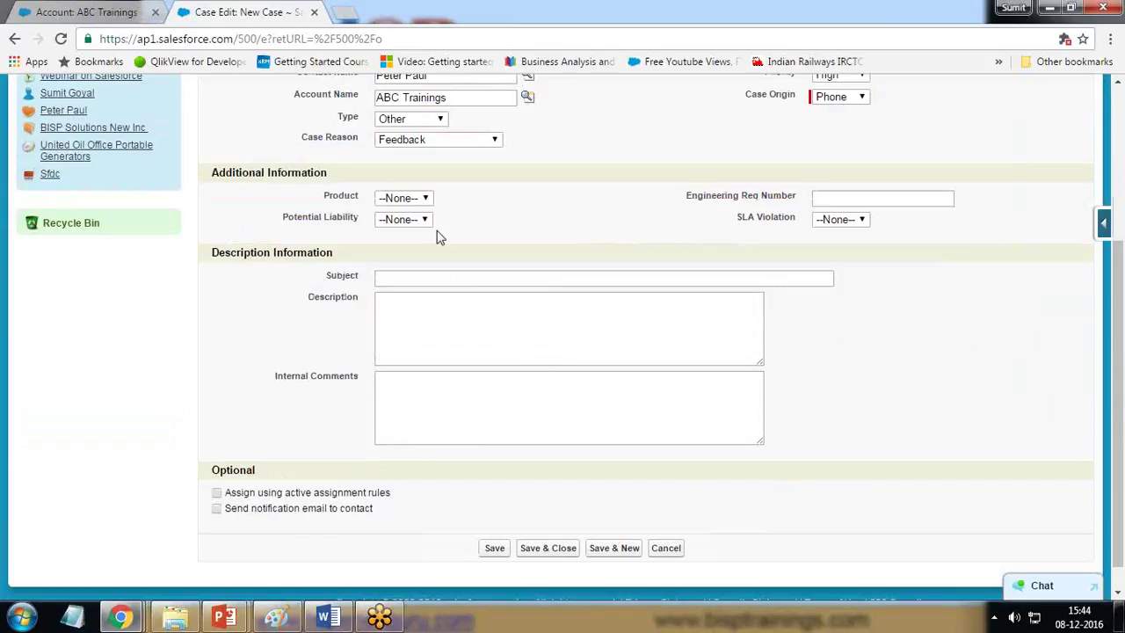
click(422, 201)
click(422, 201)
scroll(577, 185, up, 3)
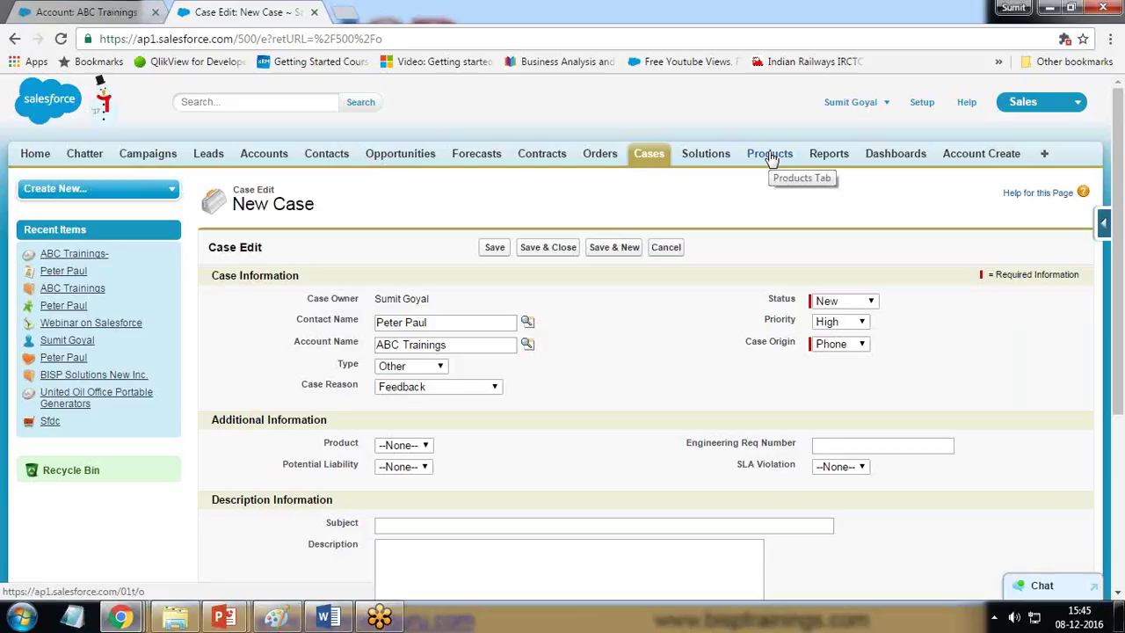
click(403, 444)
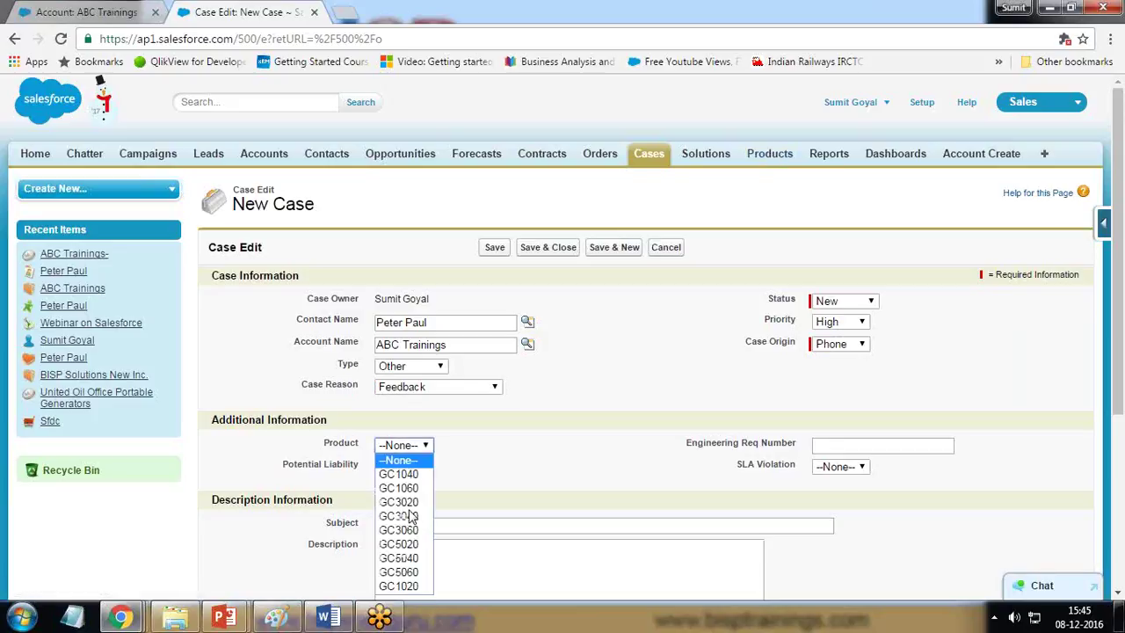
click(533, 468)
scroll(460, 404, down, 3)
scroll(462, 396, up, 1)
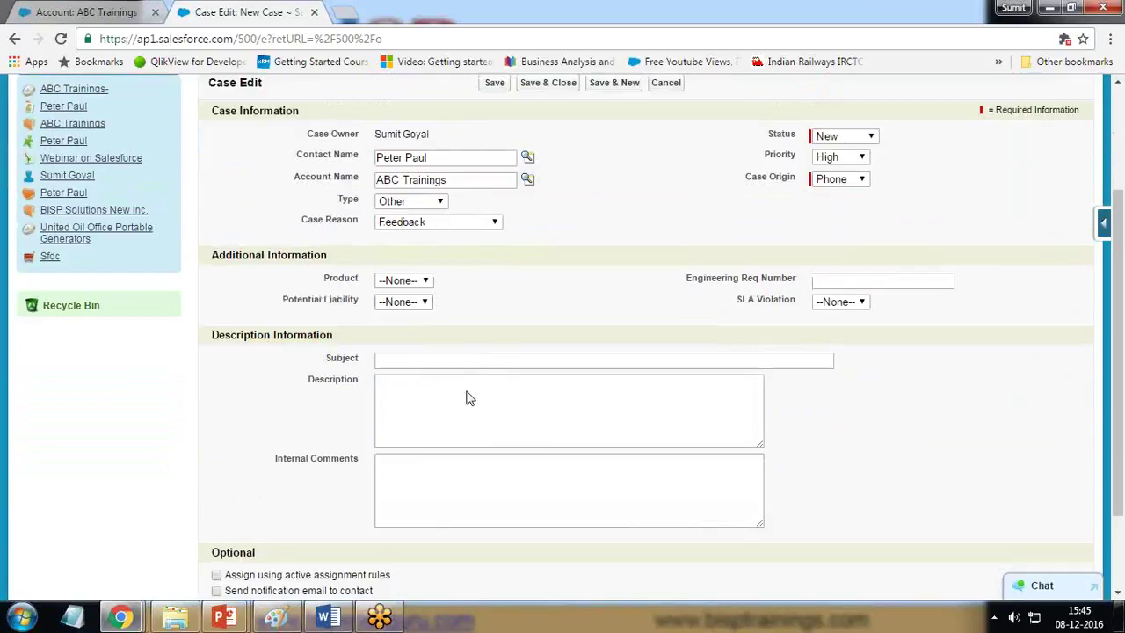
click(409, 281)
click(471, 308)
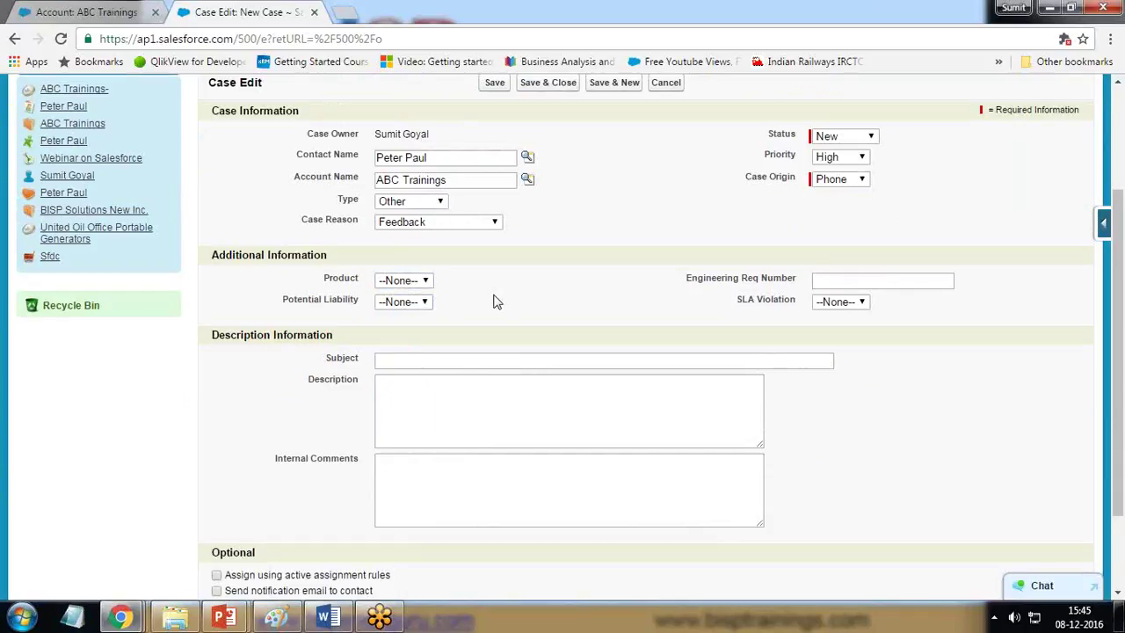
Step: Enter subject 'Not happy with training' and a description that a candidate is unhappy with the training
click(414, 362)
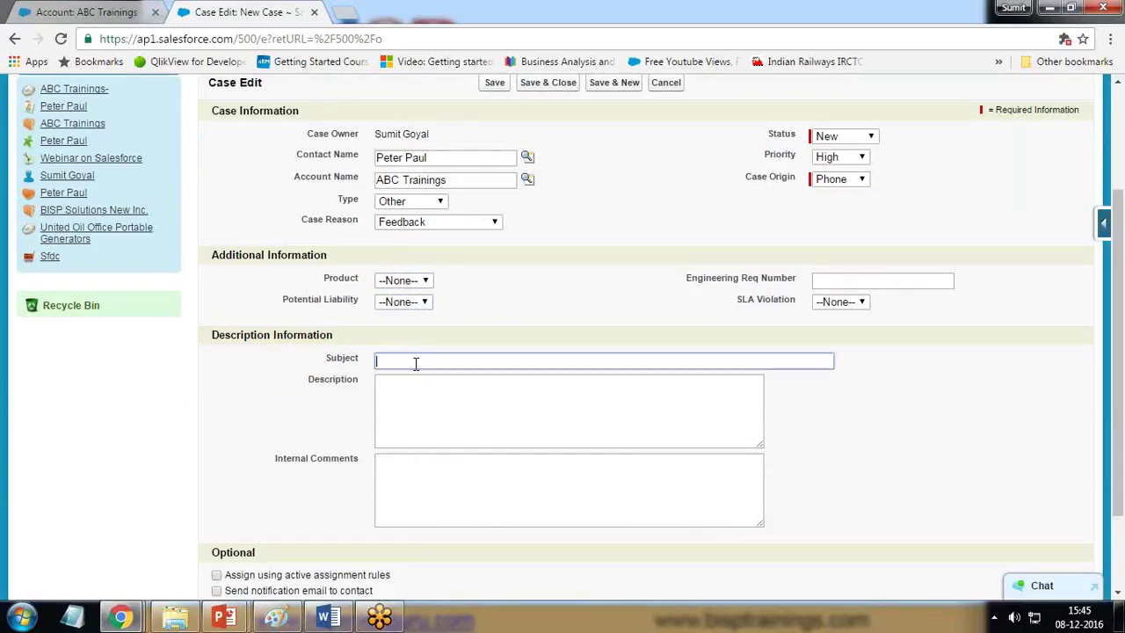
text(Not happy with training)
click(387, 376)
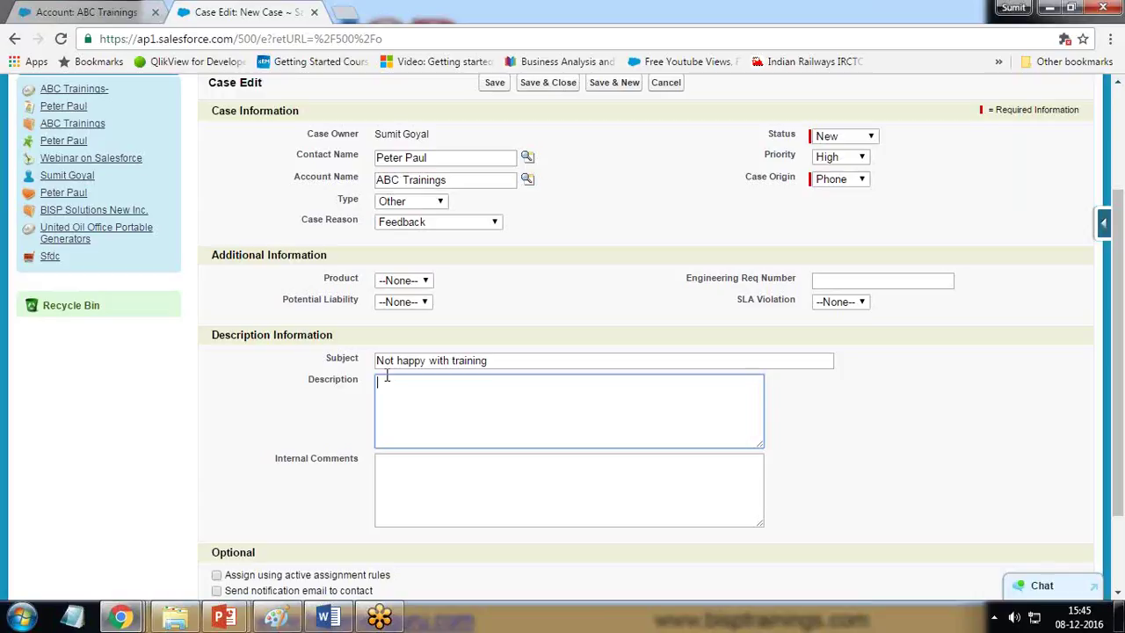
text(1 candida)
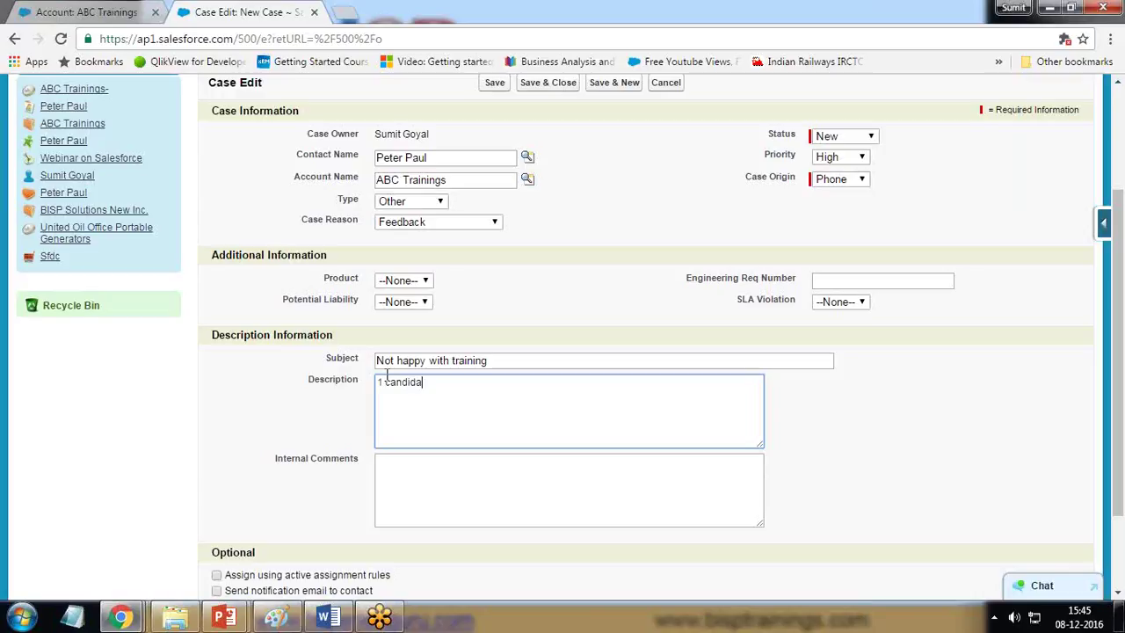
text(te is not happ)
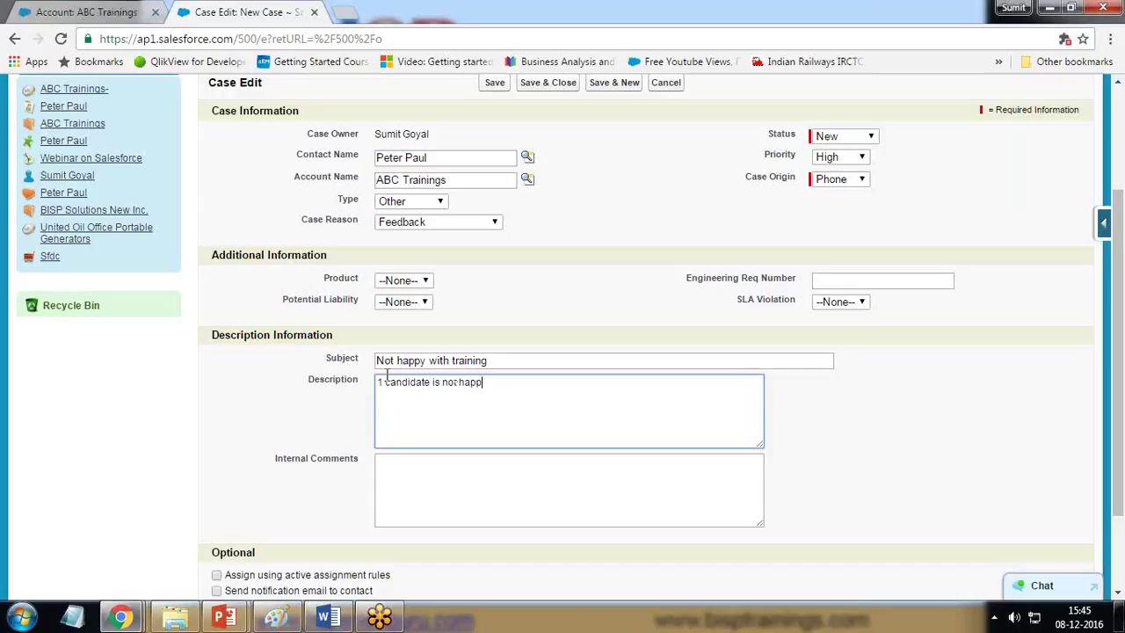
text(y ow)
text(n)
key(BackSpace)
key(BackSpace)
text(iwt)
key(BackSpace)
key(BackSpace)
text(with the training)
Step: Tick 'Send notification email to contact' and save the case
click(467, 478)
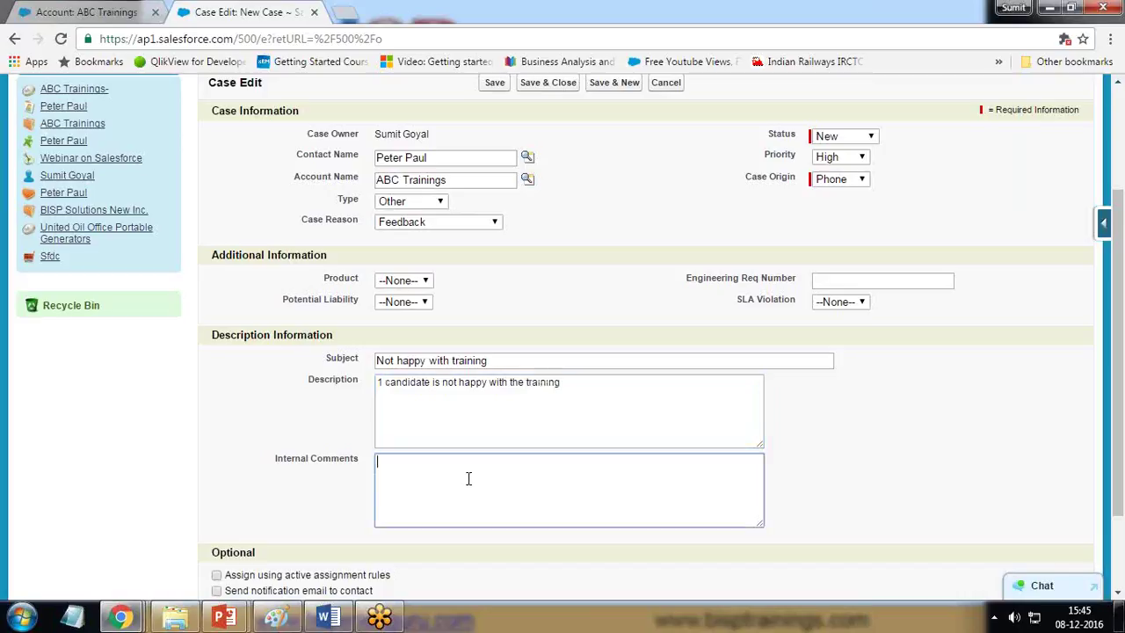
scroll(457, 476, down, 3)
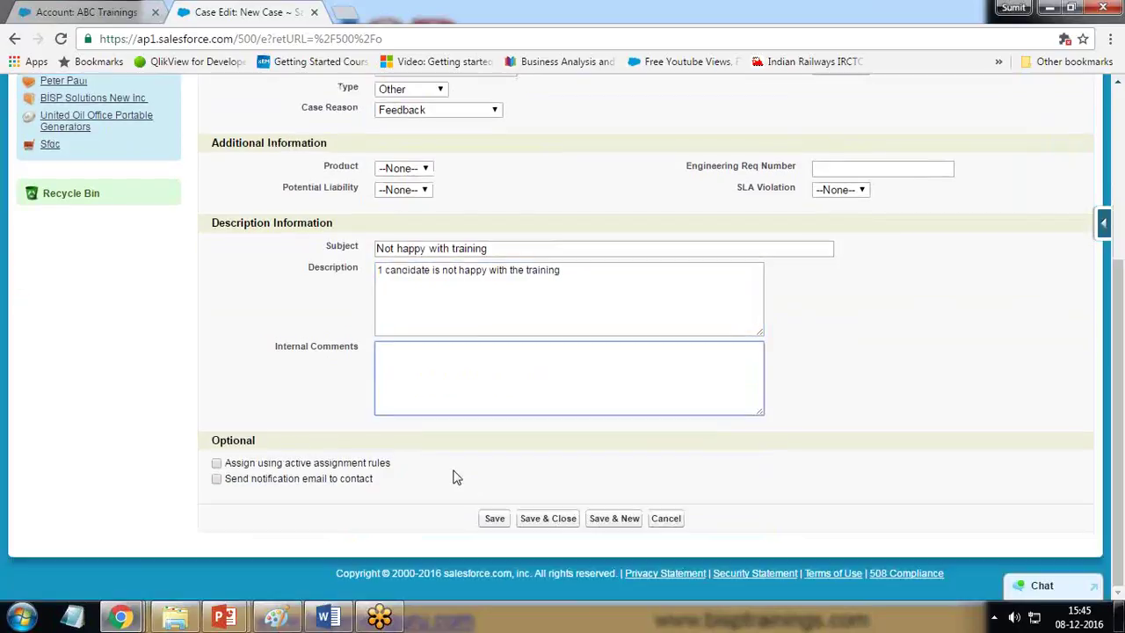
click(217, 479)
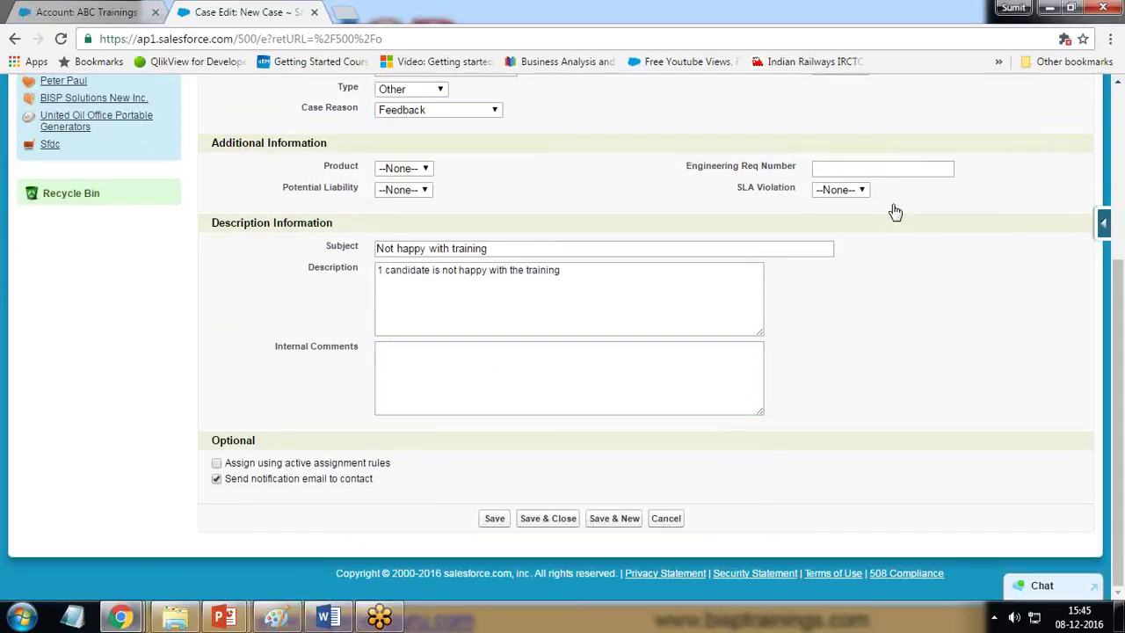
click(494, 518)
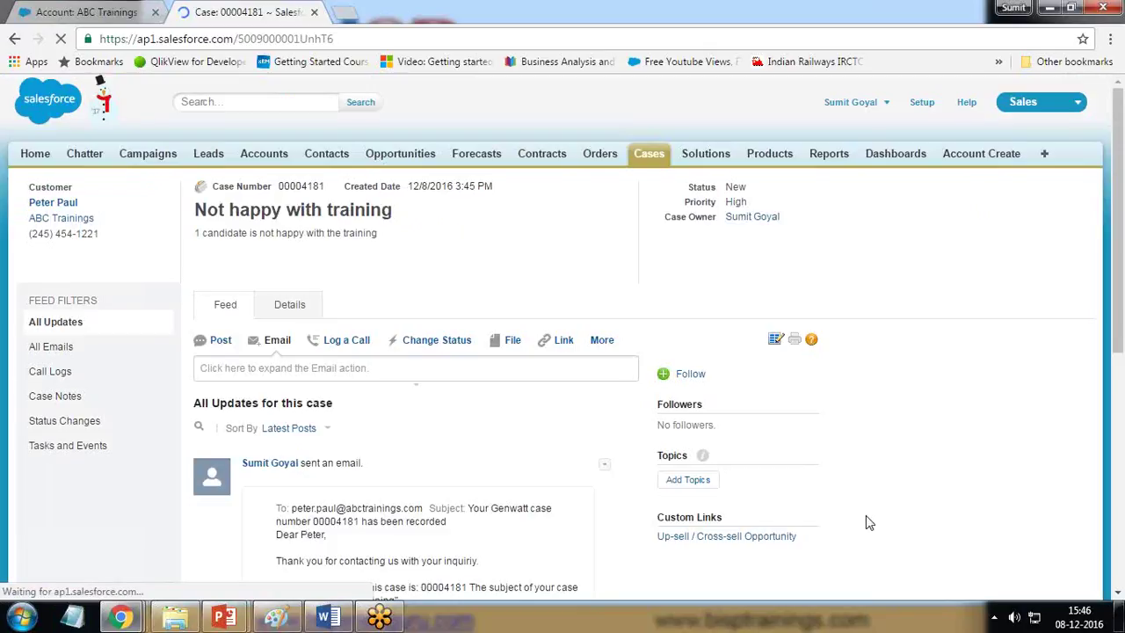
scroll(868, 519, down, 2)
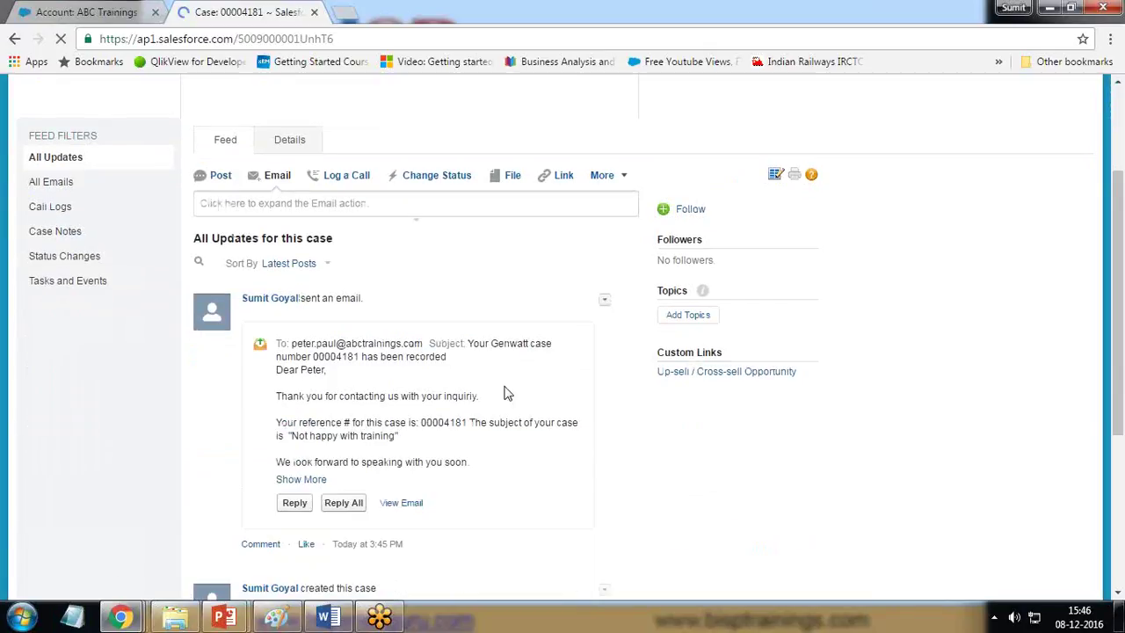
drag(362, 298, 300, 295)
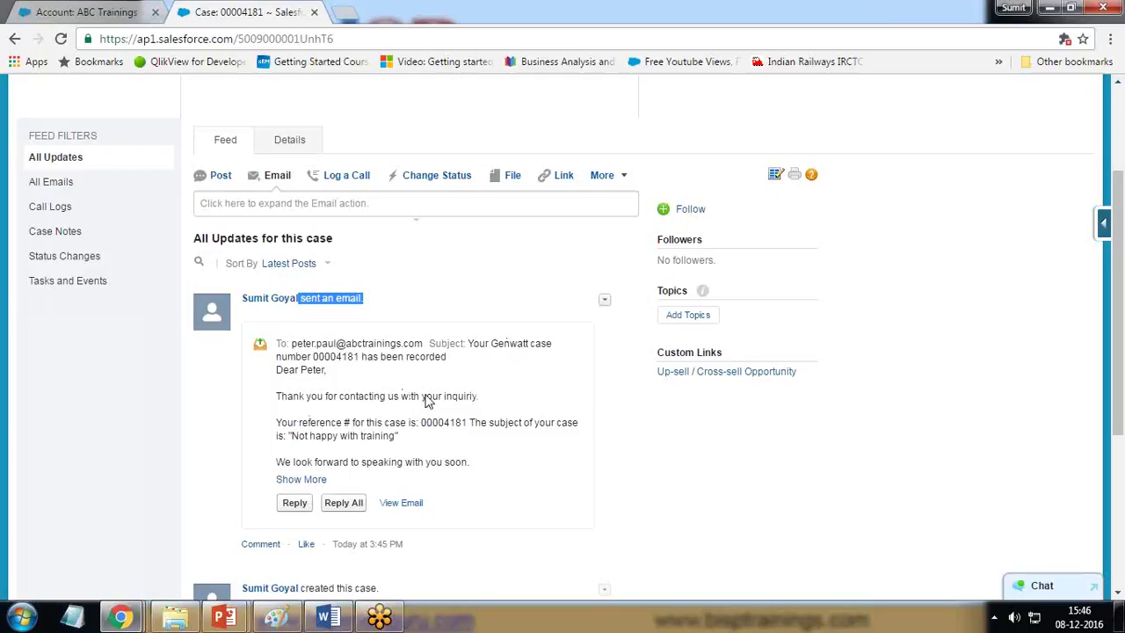
drag(415, 422, 467, 423)
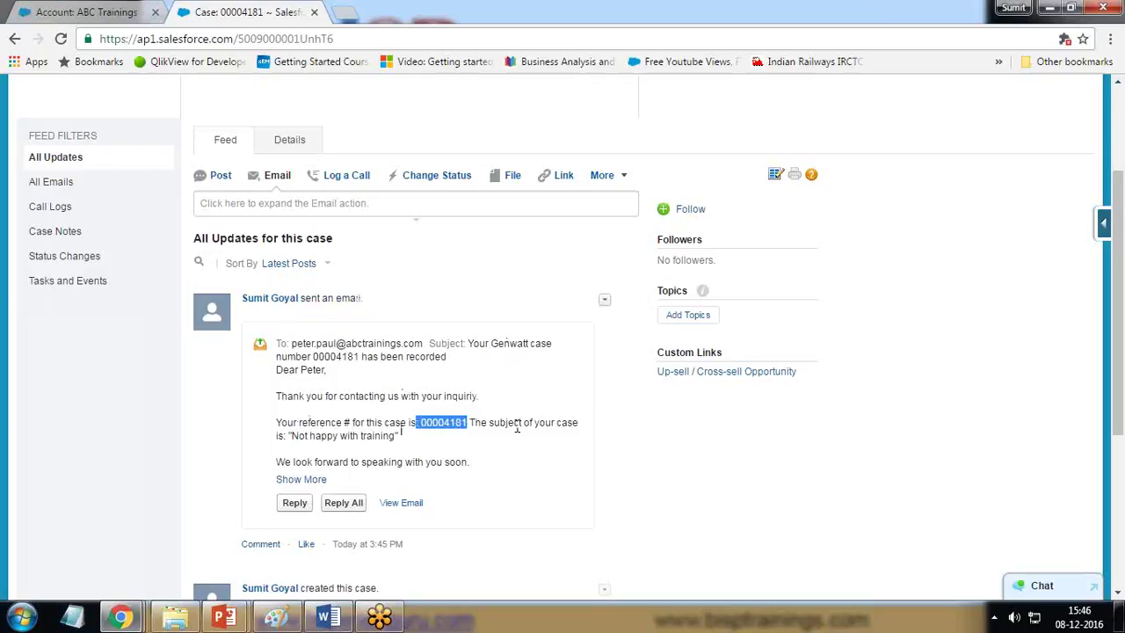
drag(288, 435, 401, 436)
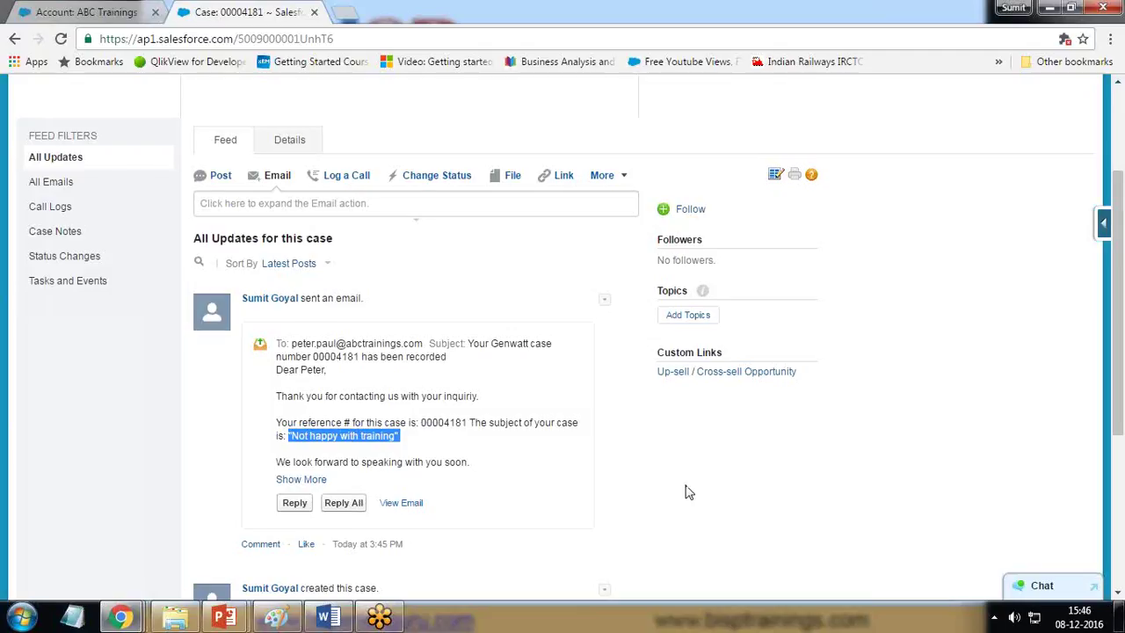
scroll(686, 490, down, 4)
scroll(527, 510, up, 6)
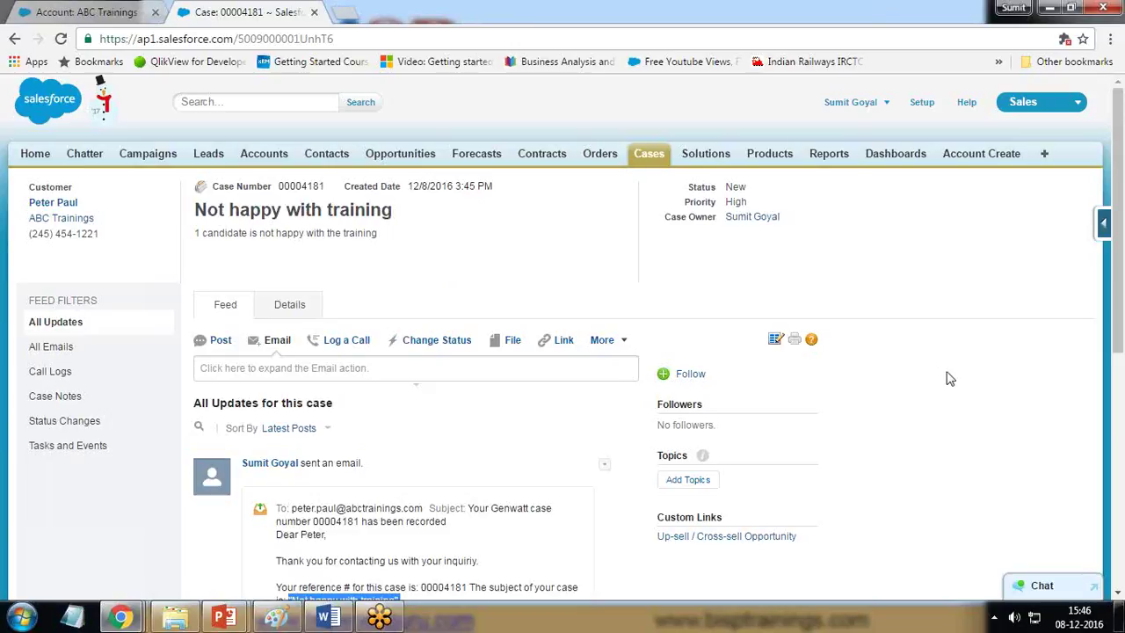
click(545, 255)
scroll(545, 255, down, 5)
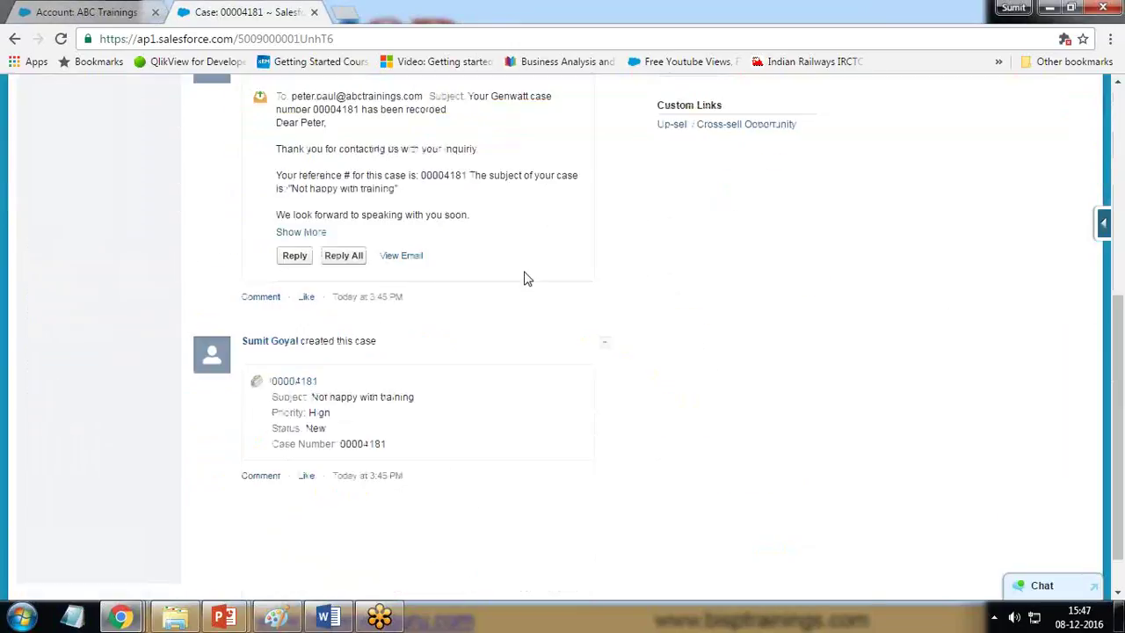
scroll(515, 502, up, 5)
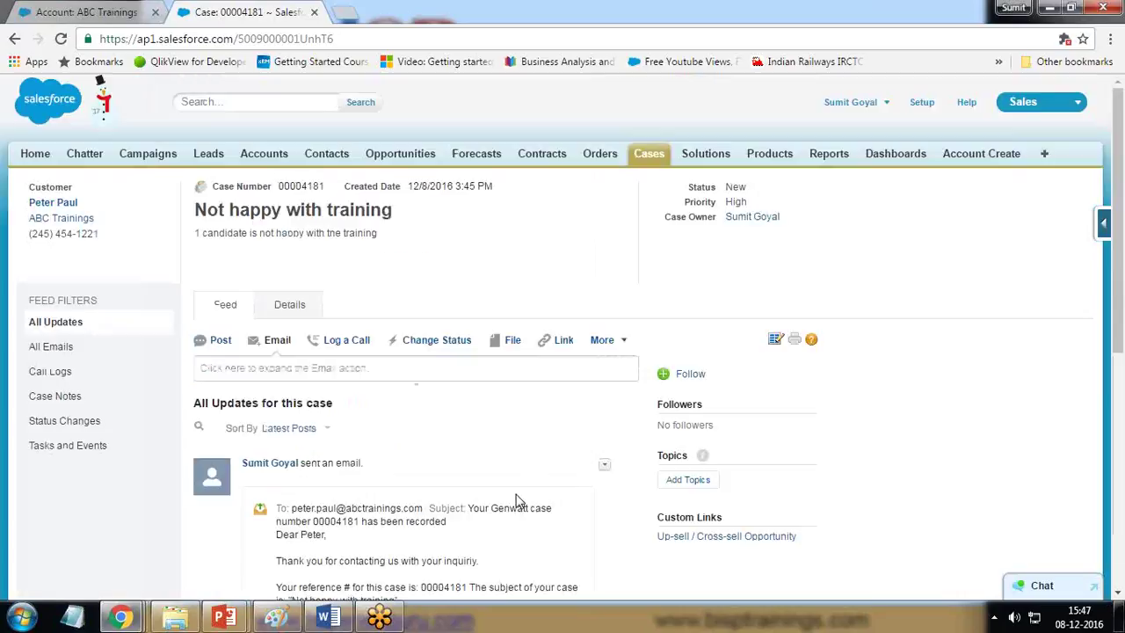
Step: Reopen case 00004181, show its Details, and go to the empty Solutions list's Find Solution box
click(639, 161)
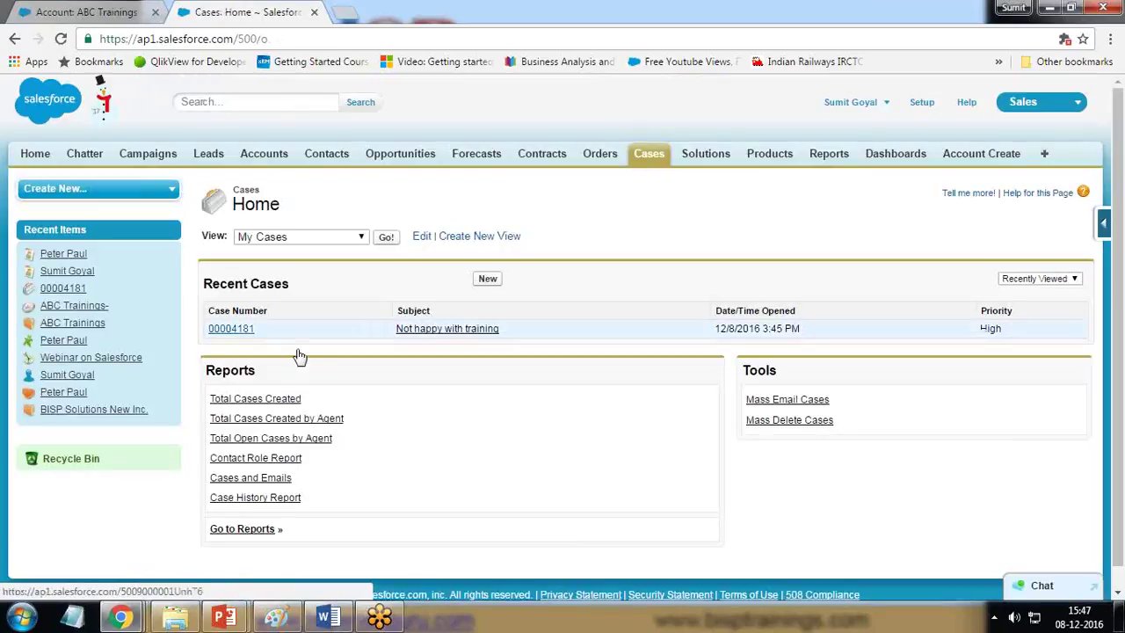
click(231, 328)
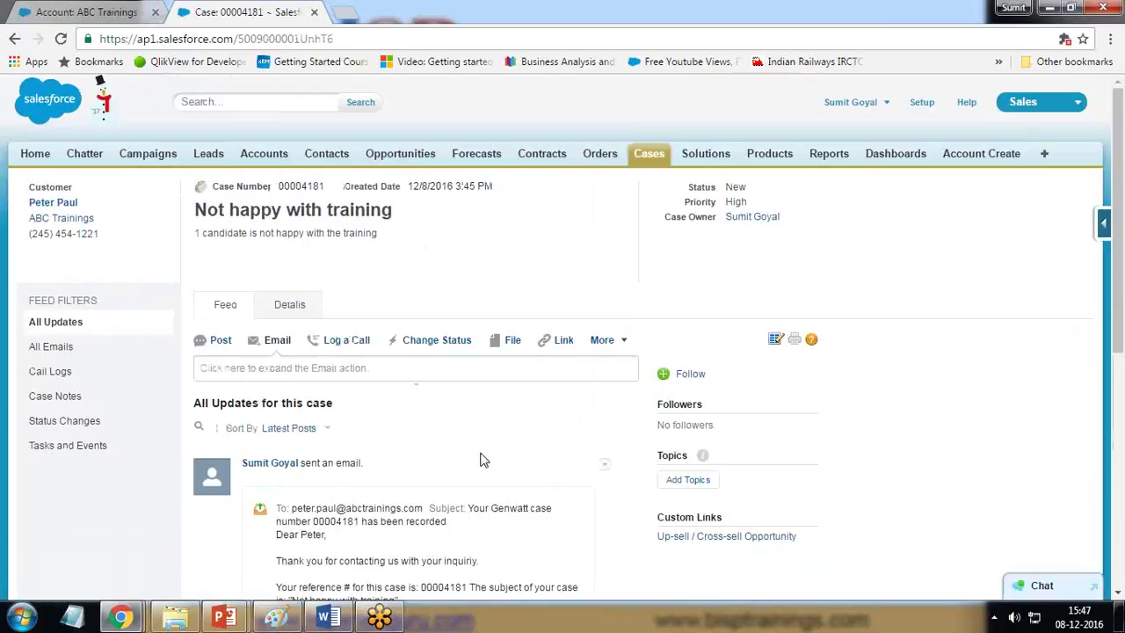
click(292, 308)
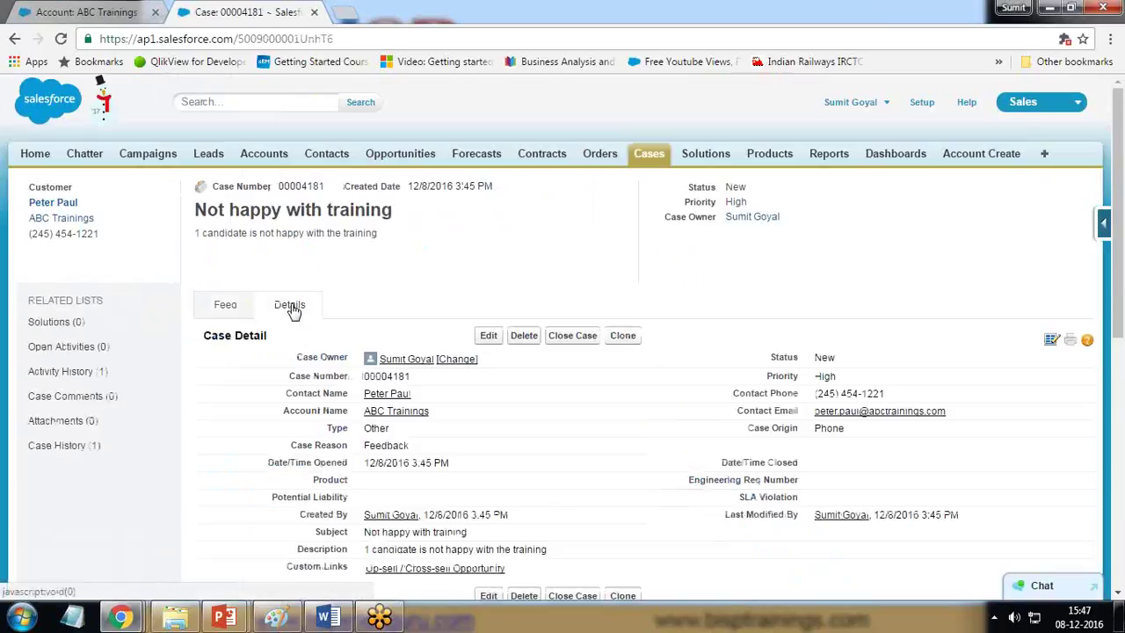
scroll(295, 308, down, 2)
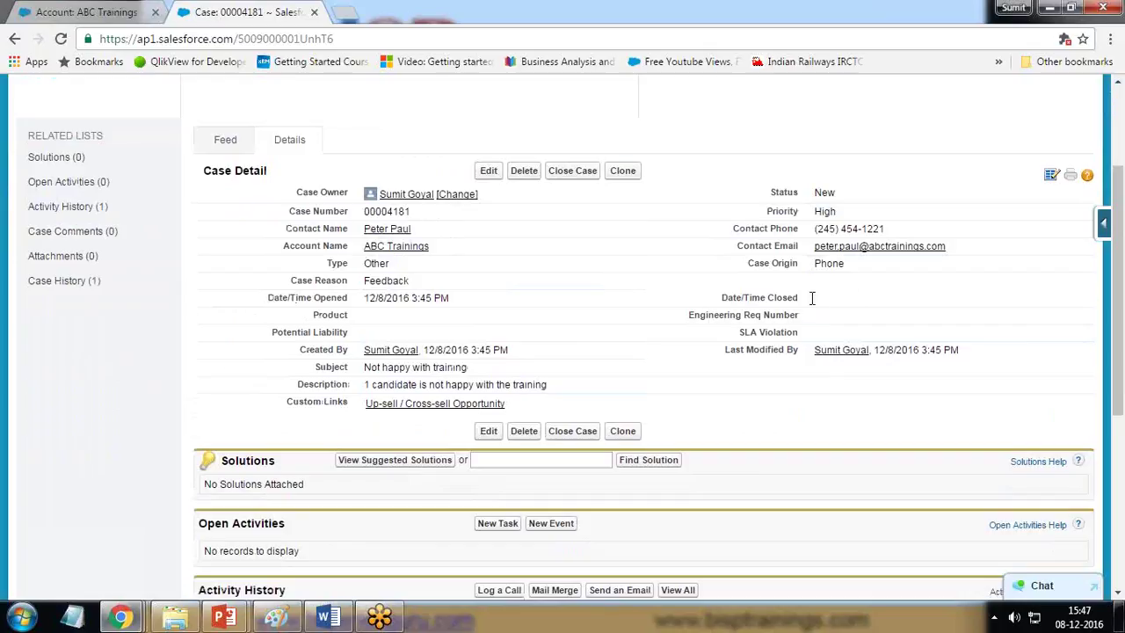
scroll(200, 364, down, 1)
scroll(201, 364, down, 2)
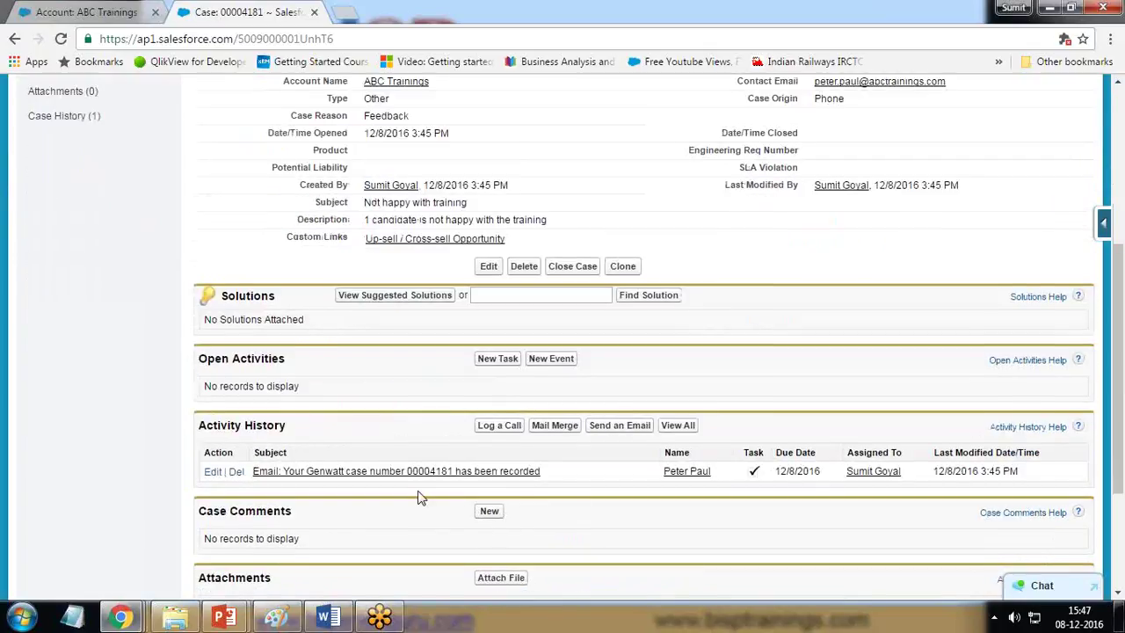
scroll(420, 497, down, 2)
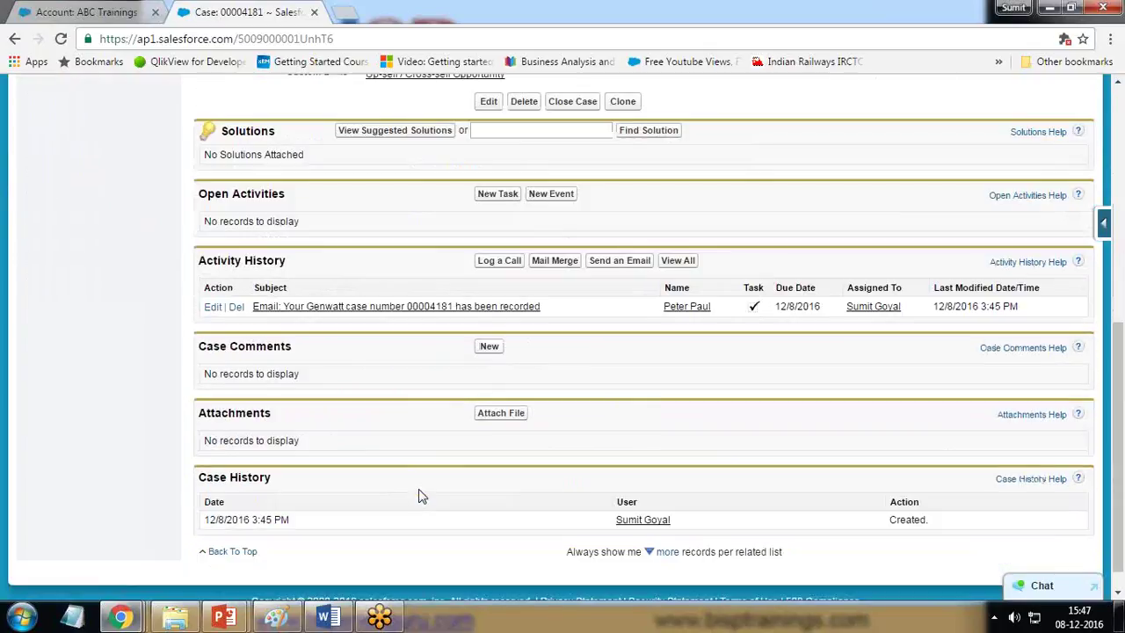
scroll(420, 488, up, 3)
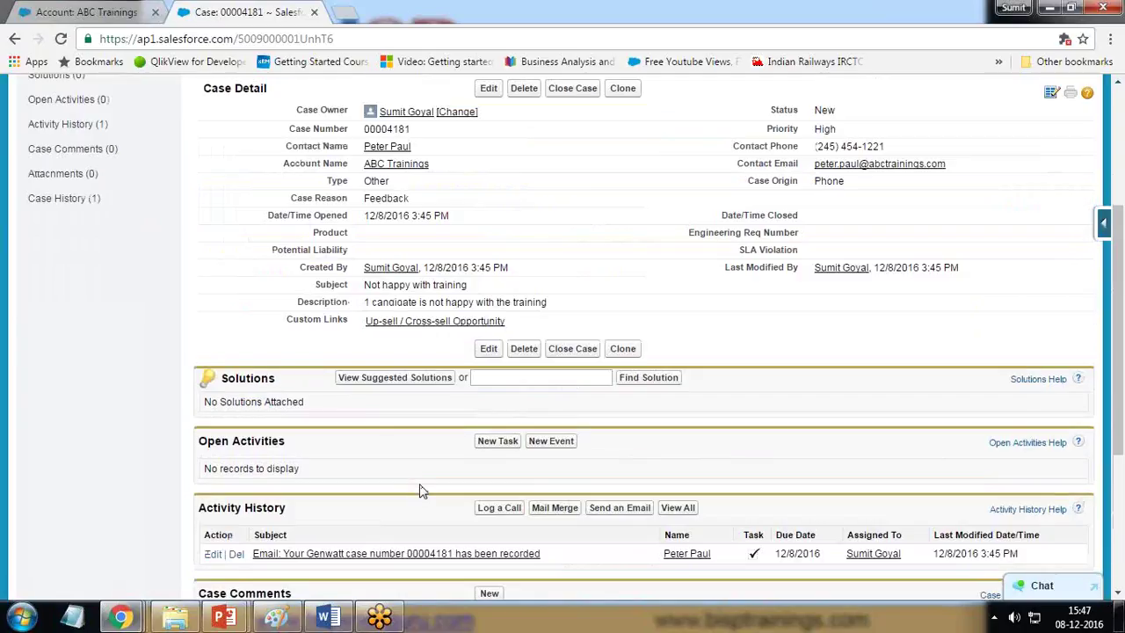
click(489, 377)
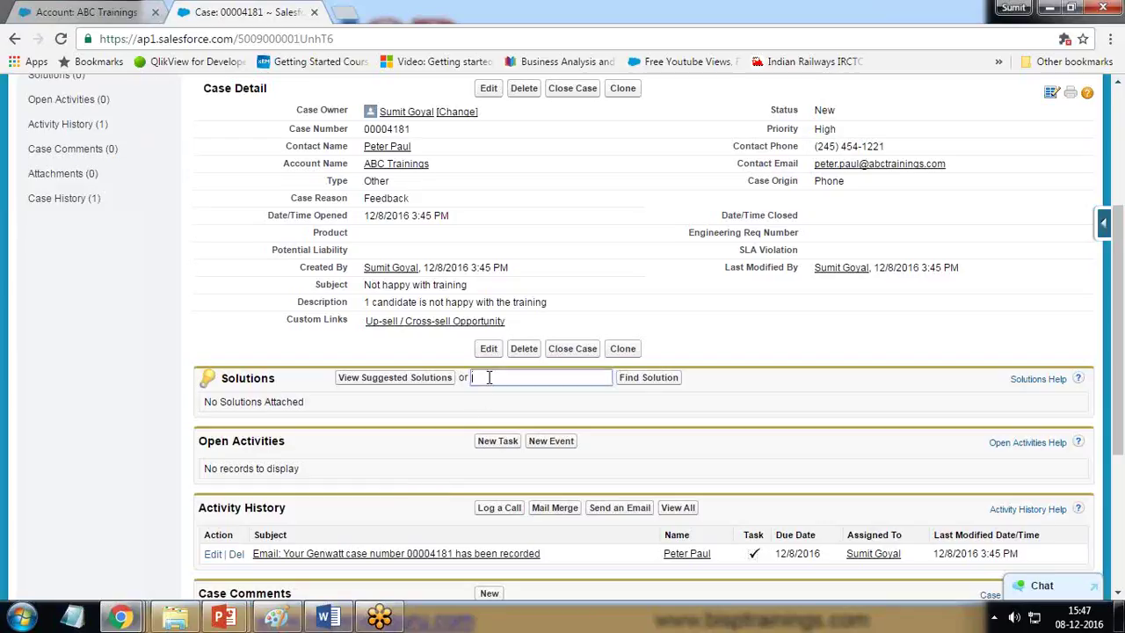
click(376, 381)
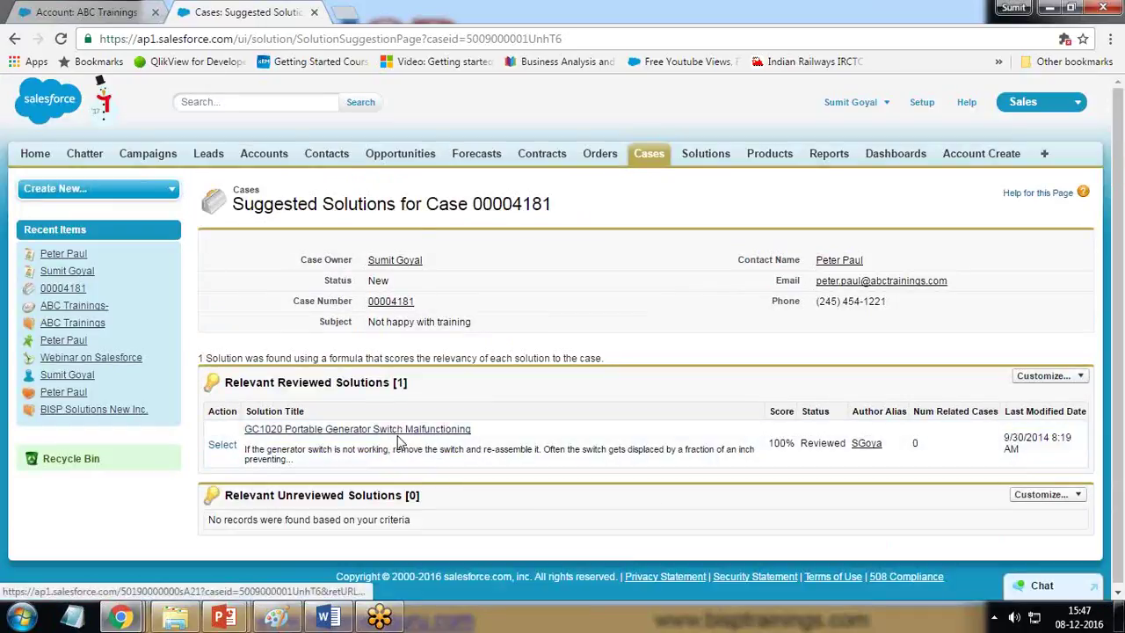
click(15, 40)
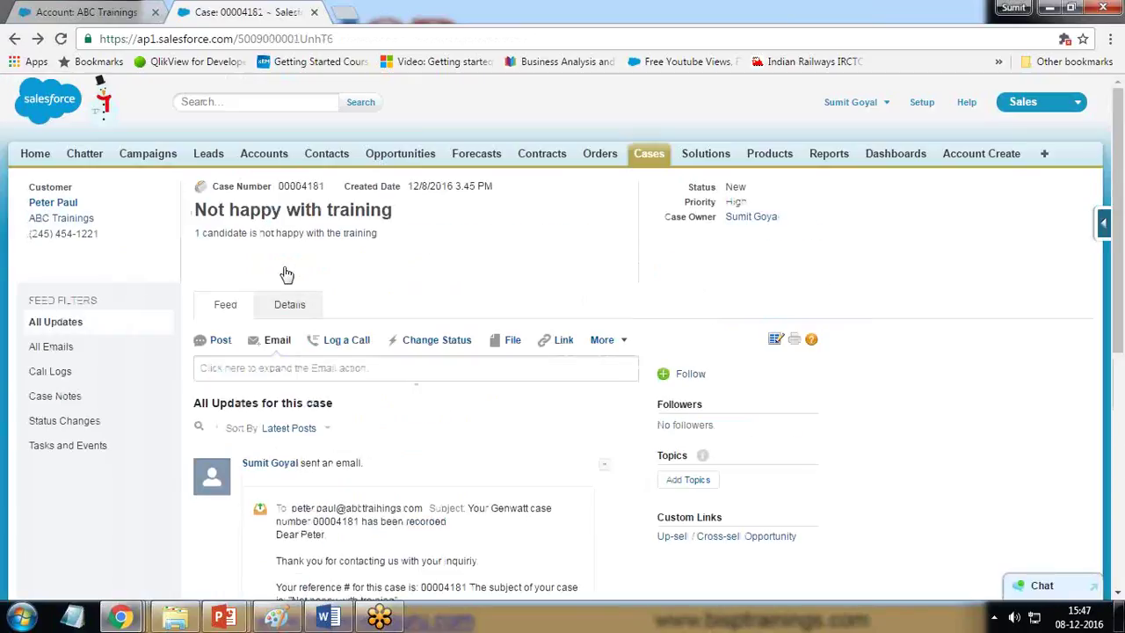
click(297, 306)
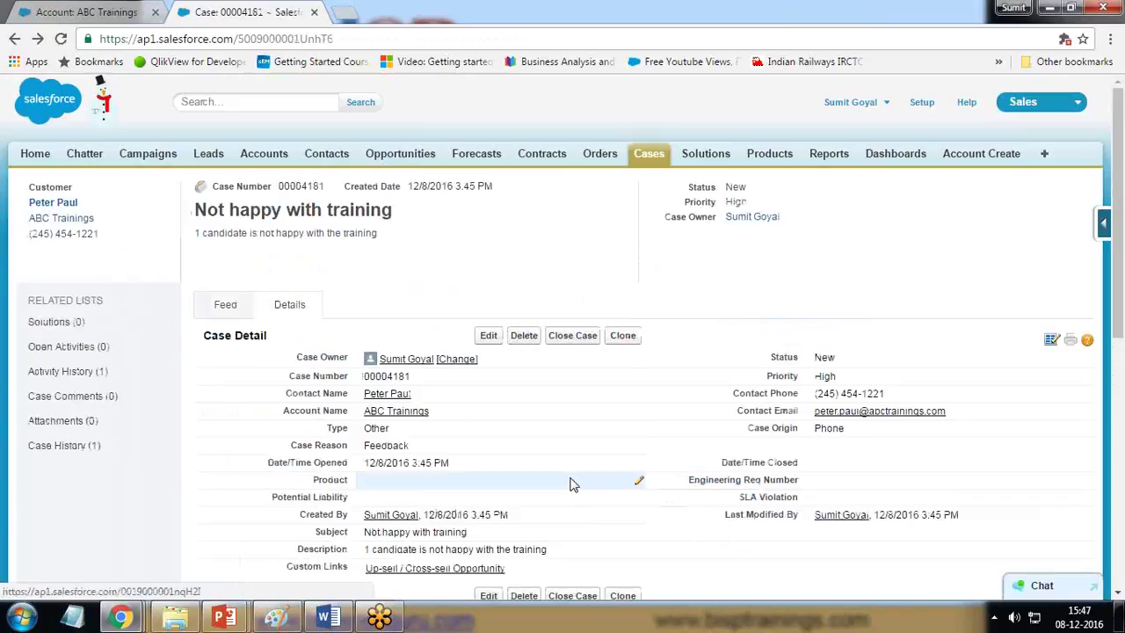
scroll(572, 483, down, 4)
click(522, 296)
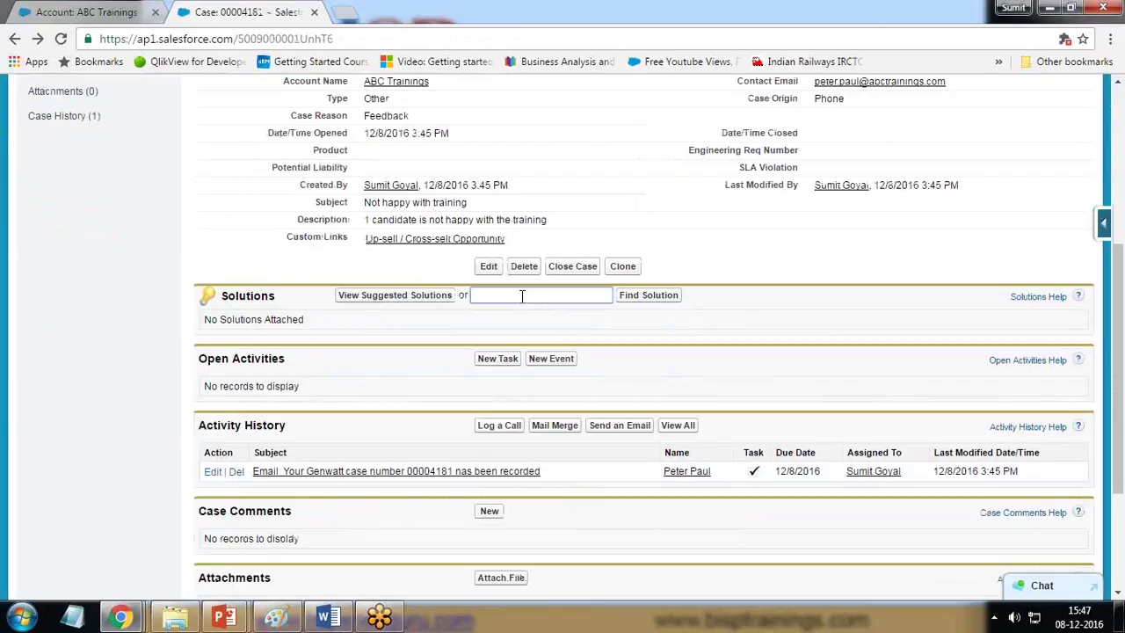
scroll(469, 451, down, 3)
scroll(466, 454, up, 5)
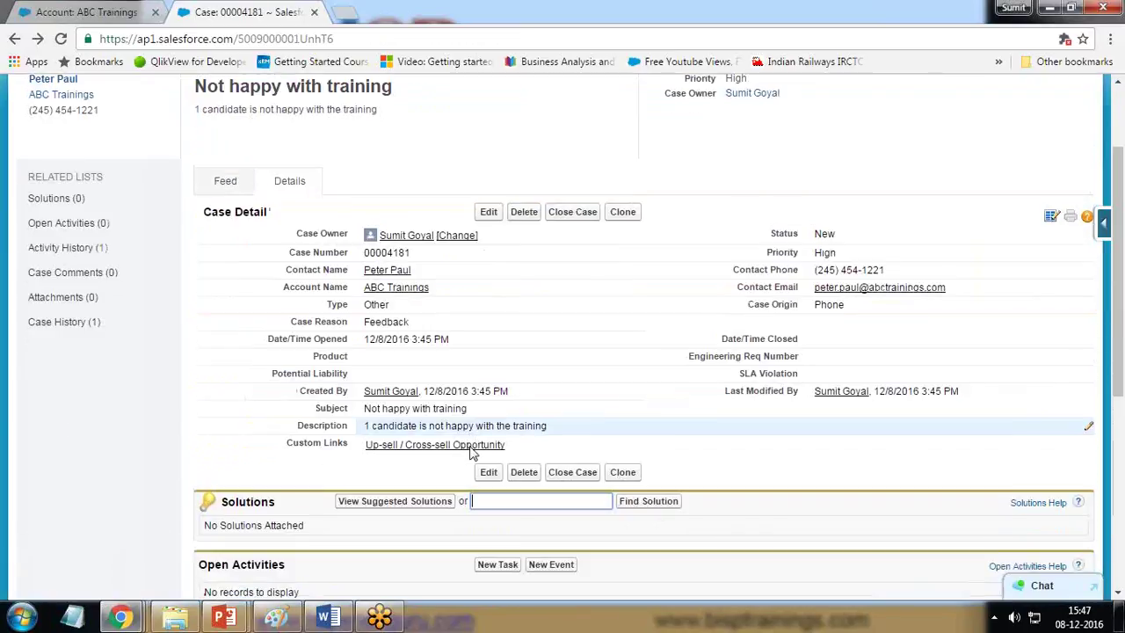
scroll(469, 452, down, 3)
scroll(470, 452, up, 5)
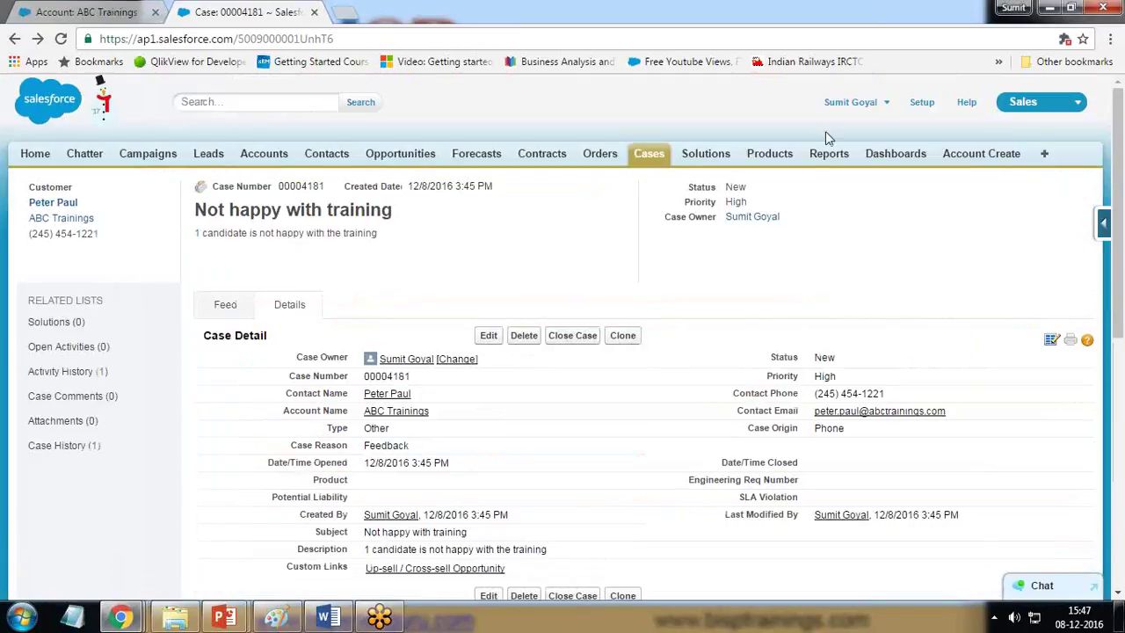
Step: Switch to the Solutions home page, which lists no recent solutions
click(717, 158)
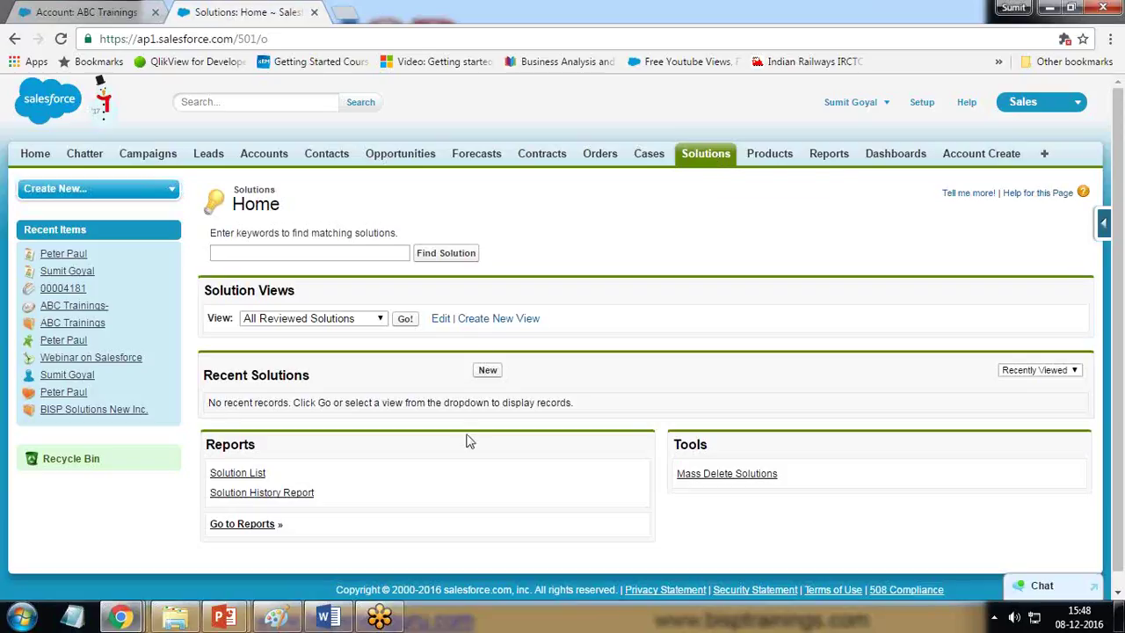
Step: Save a new solution 'Not Happy with training' with details 'Can retake training within 6 months'
click(489, 371)
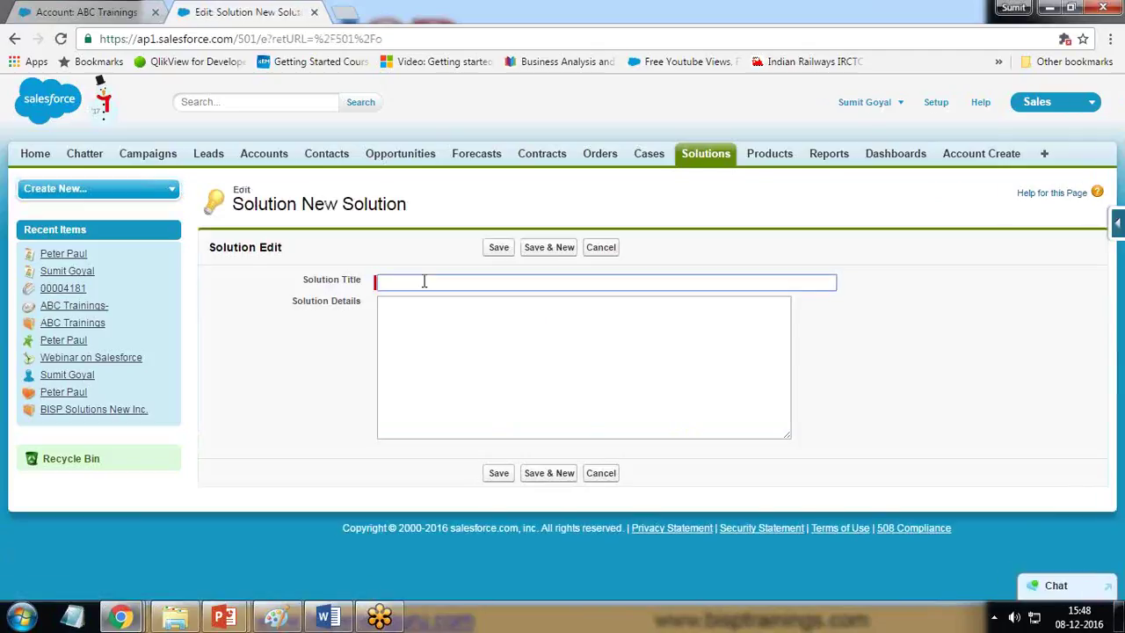
text(Not Happ)
key(BackSpace)
key(BackSpace)
key(BackSpace)
key(BackSpace)
text(Happy with training)
key(Tab)
text(Can retrak)
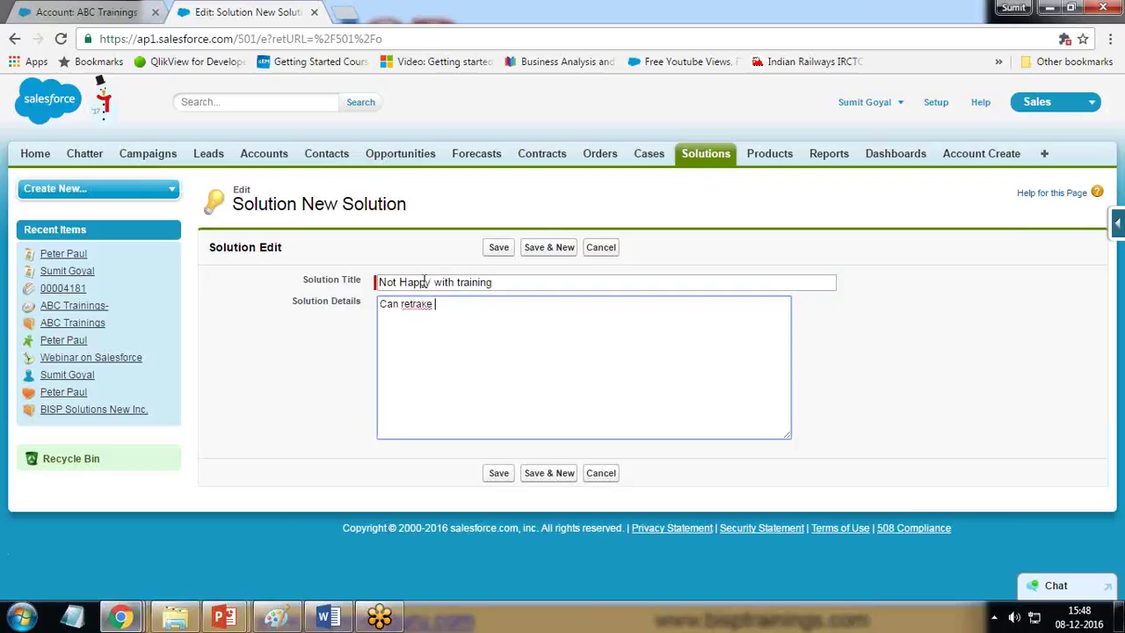
key(BackSpace)
key(BackSpace)
key(BackSpace)
key(BackSpace)
text(ak)
key(BackSpace)
key(BackSpace)
text(take training within)
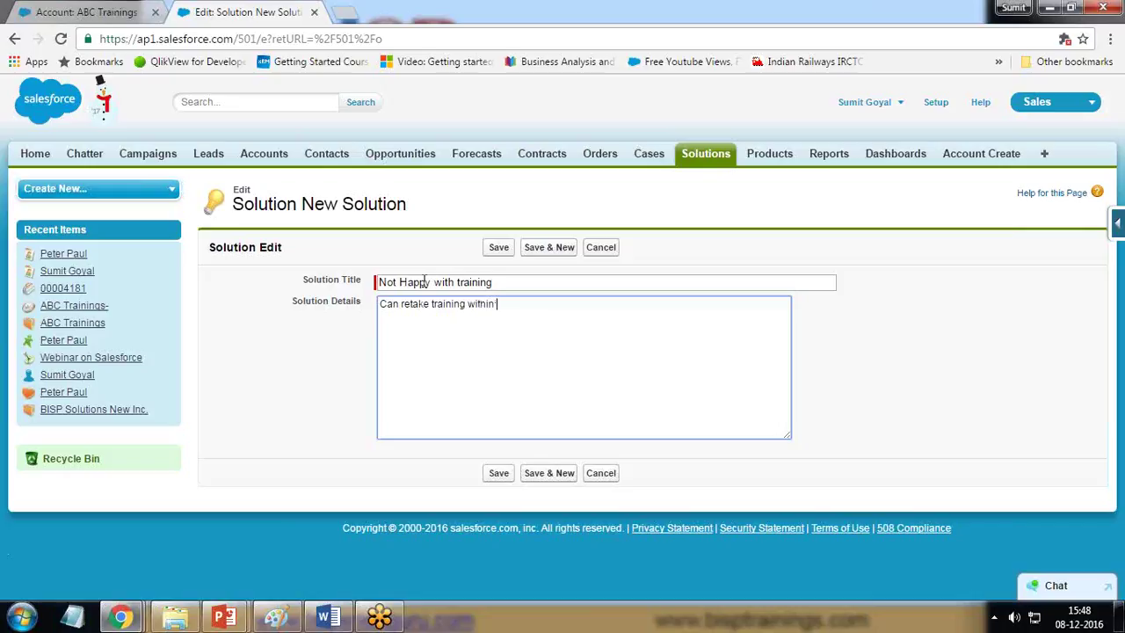
text( 6 monty)
key(BackSpace)
text(hs)
click(510, 473)
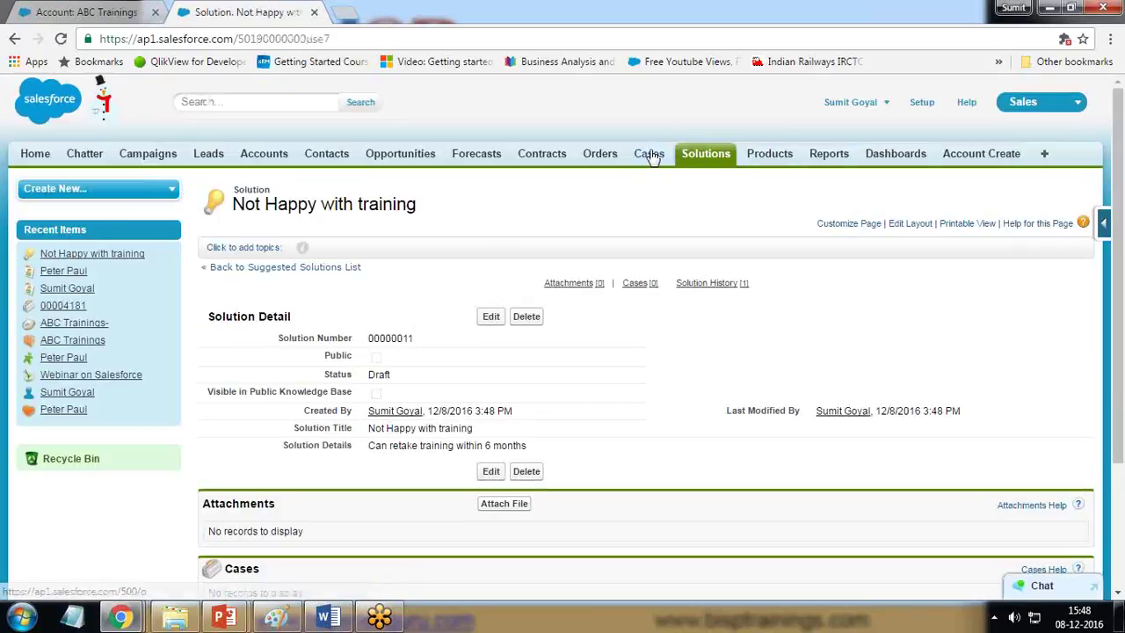
Step: On case 00004181, search solutions for 'Not' and select 'Not Happy with training'
click(651, 156)
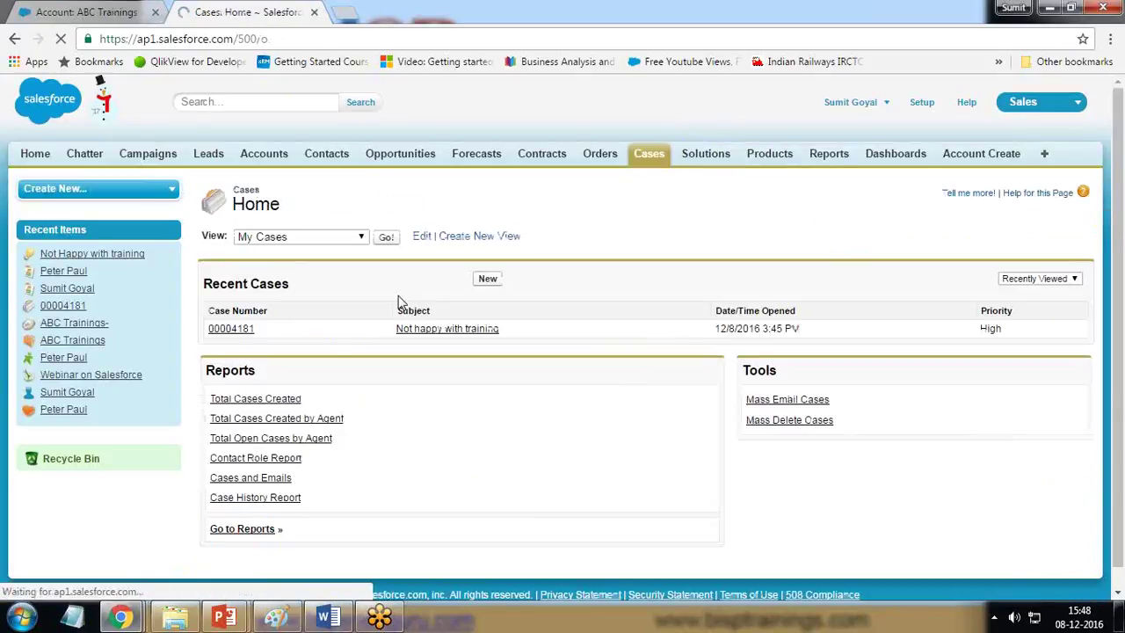
click(231, 331)
scroll(577, 465, down, 3)
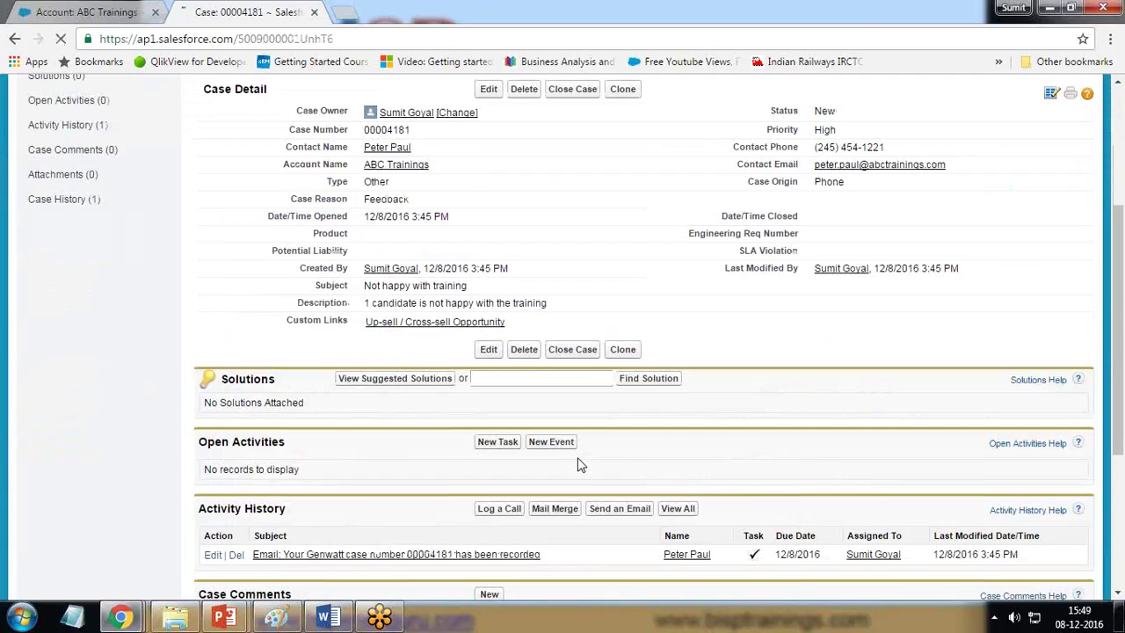
click(634, 382)
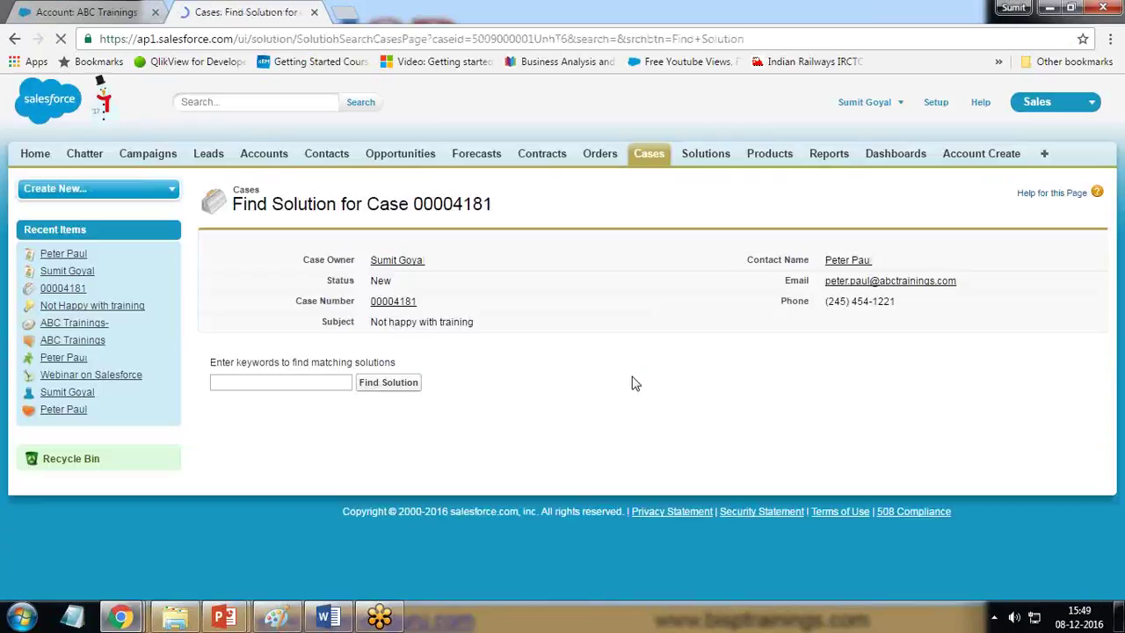
text(Not)
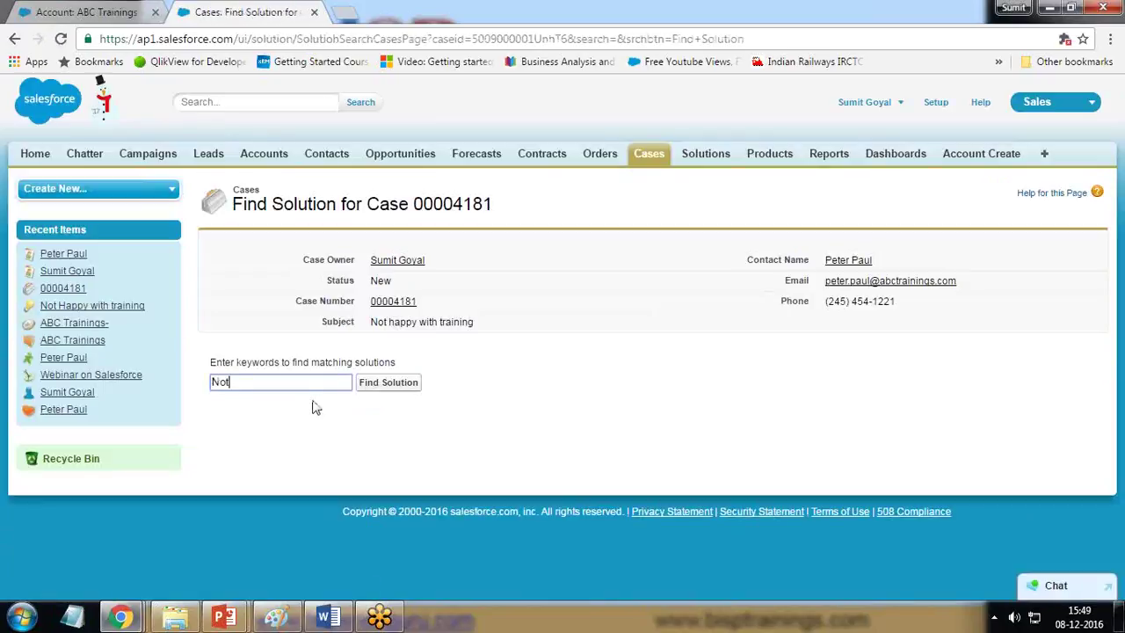
key(Return)
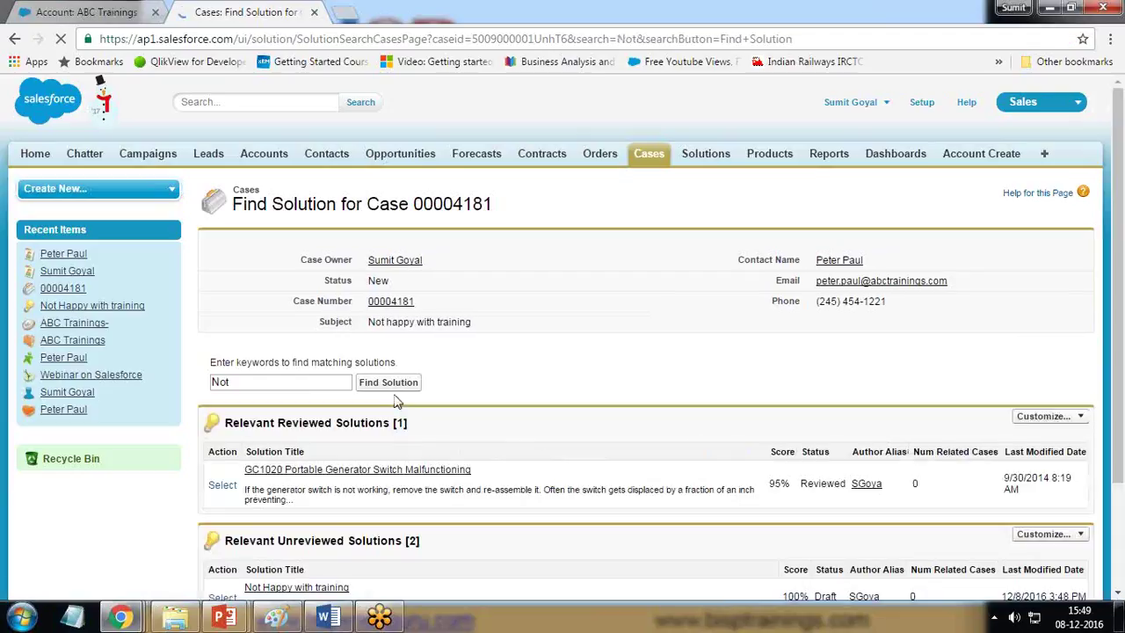
scroll(390, 445, down, 2)
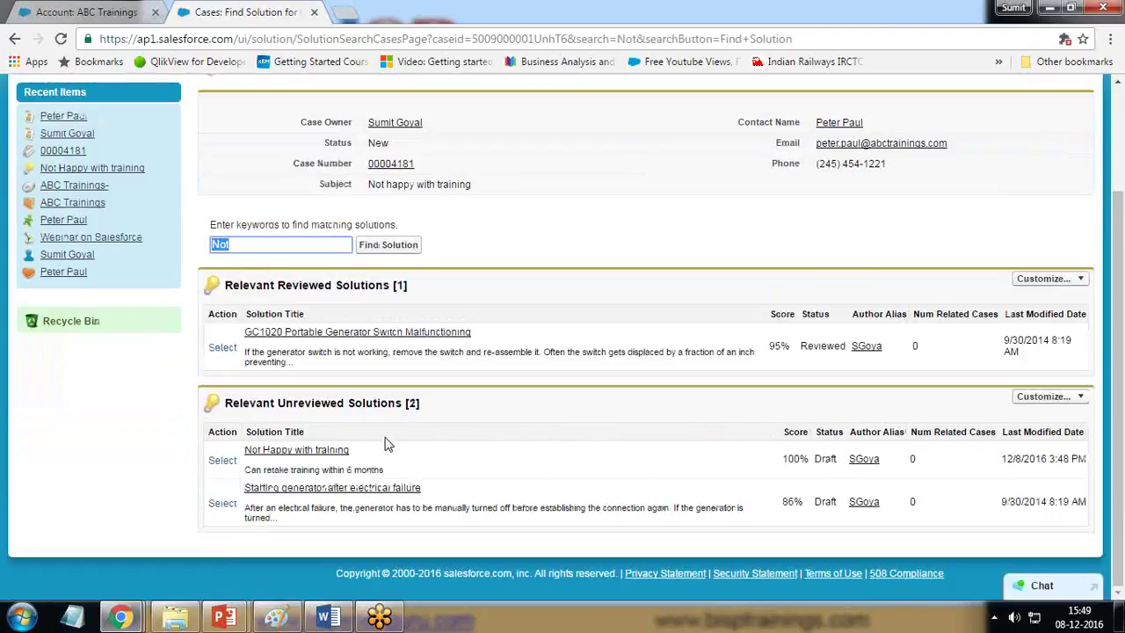
click(222, 459)
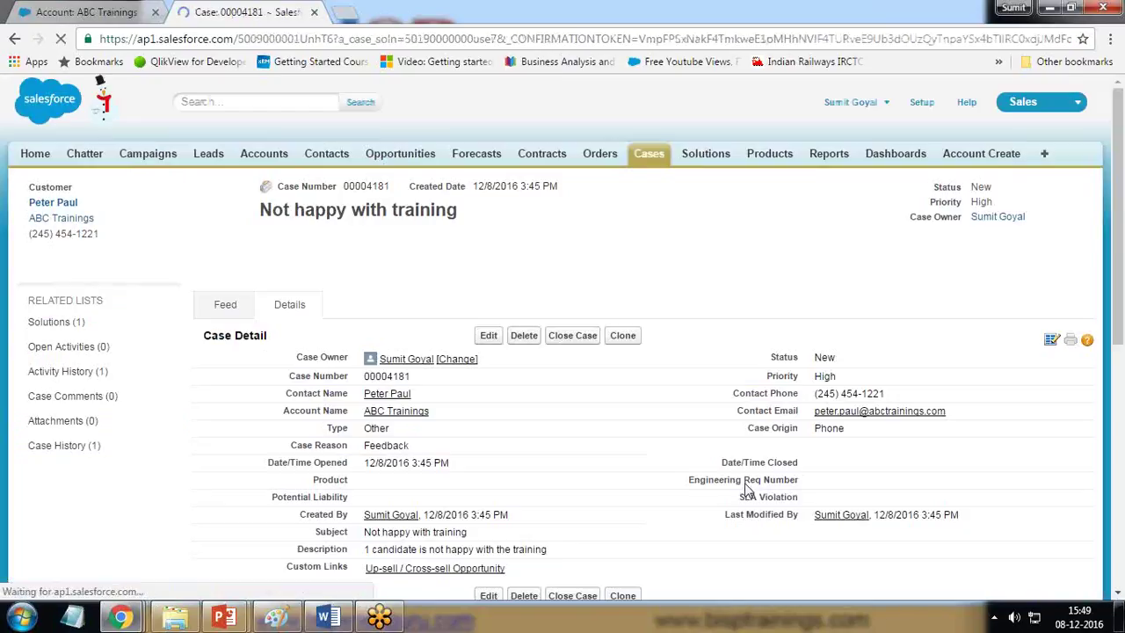
scroll(557, 440, down, 5)
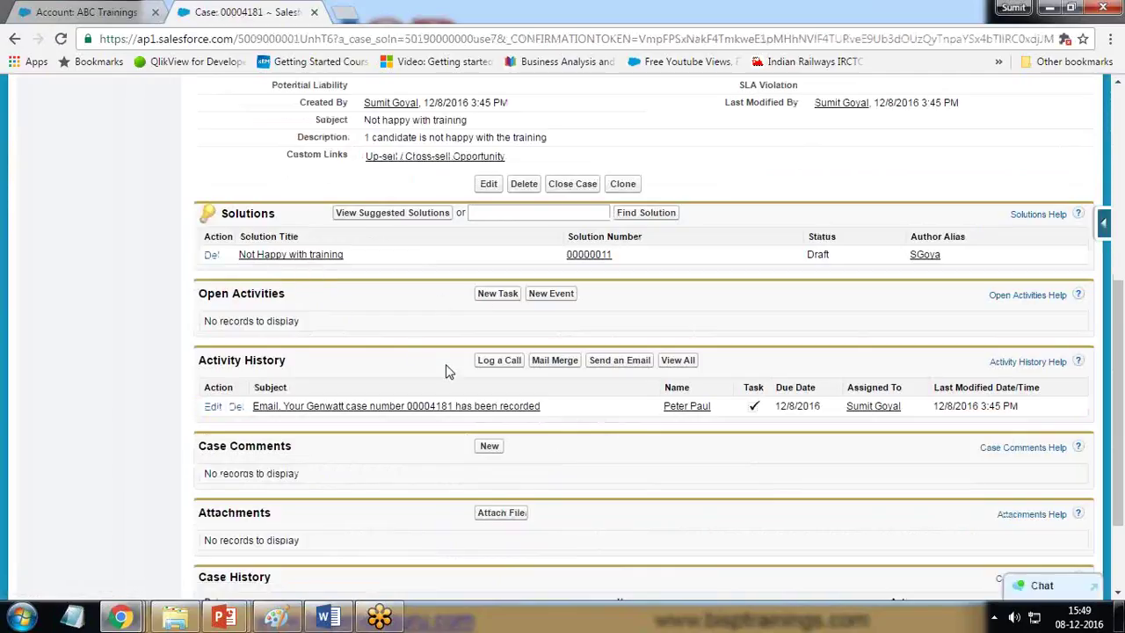
scroll(445, 371, up, 5)
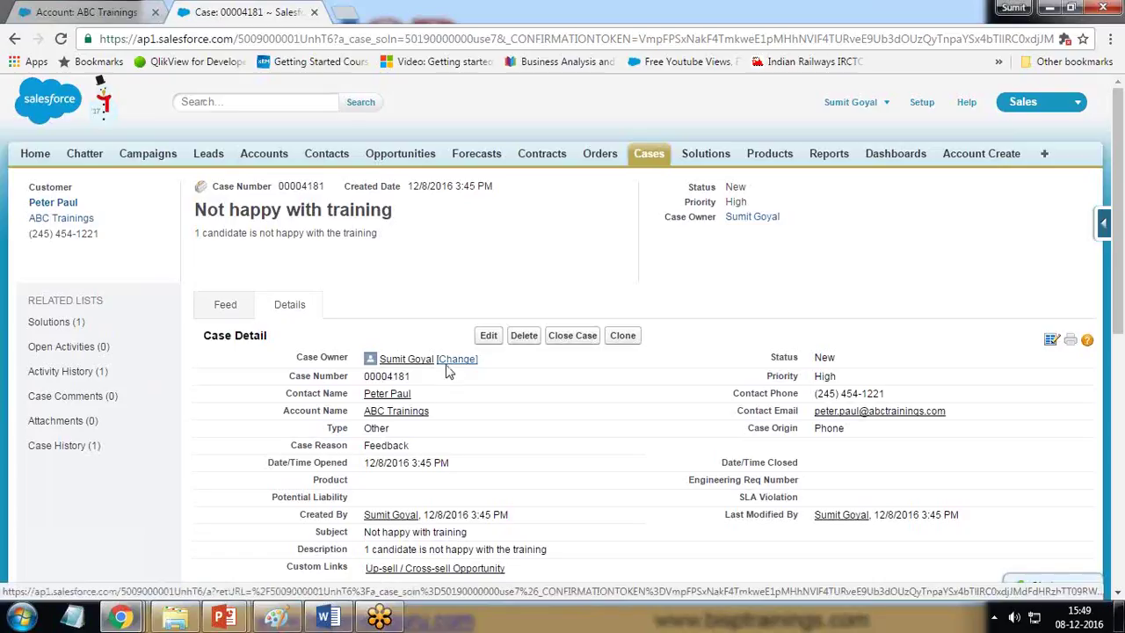
Step: Begin closing case 00004181 with status Closed and case reason Feedback
click(579, 341)
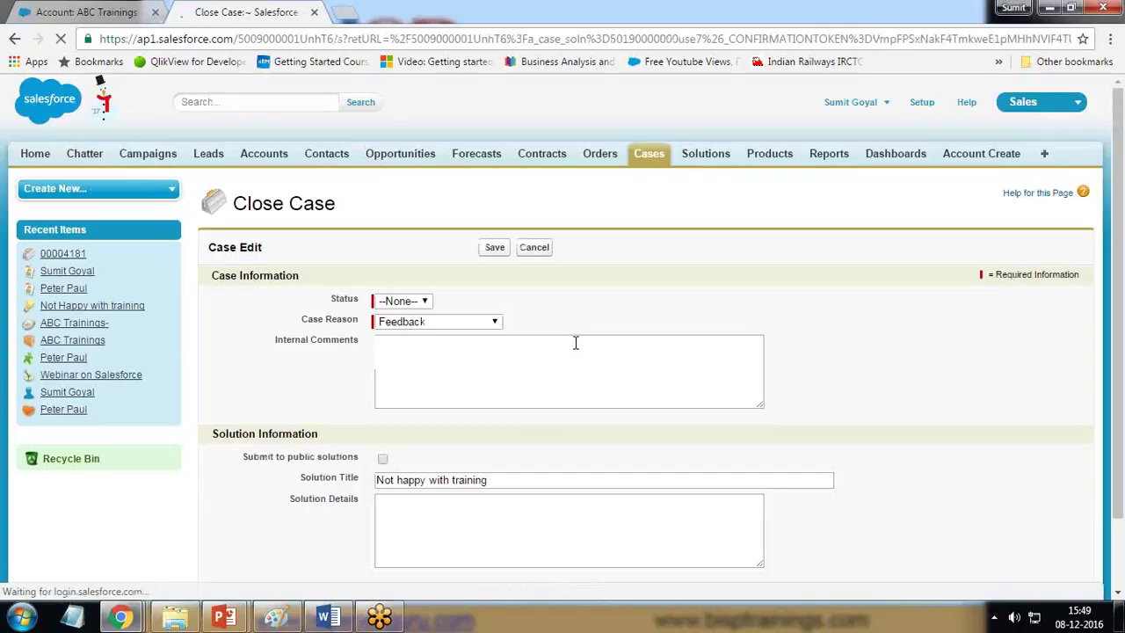
click(403, 301)
click(400, 329)
click(409, 322)
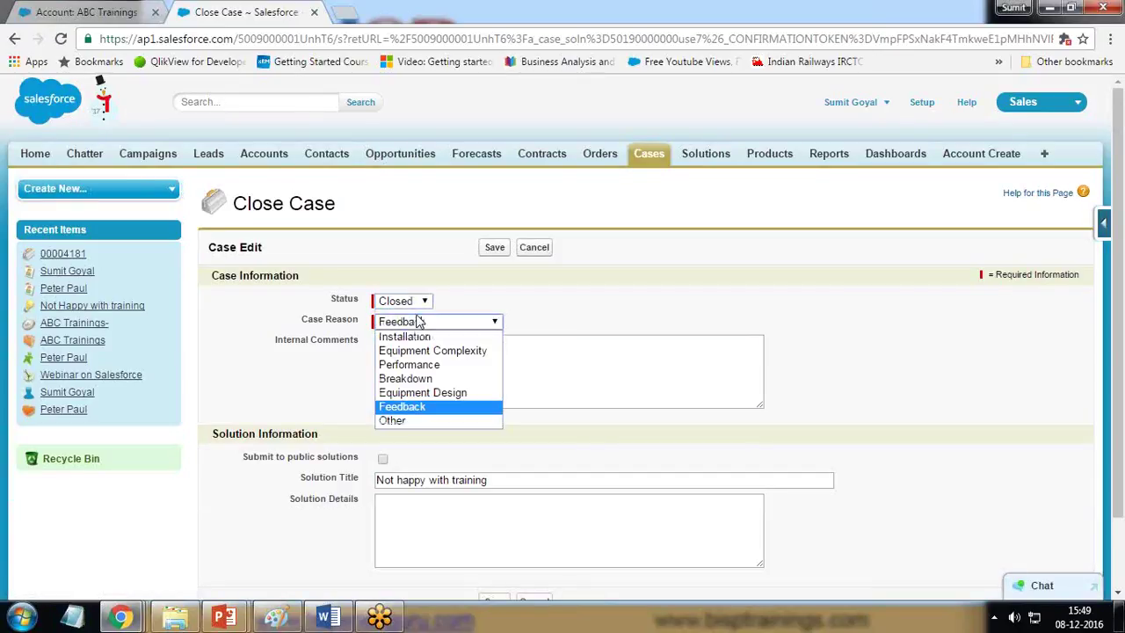
click(409, 406)
Step: Submit 'Can retake training' to public solutions and save the closed case
scroll(474, 439, down, 2)
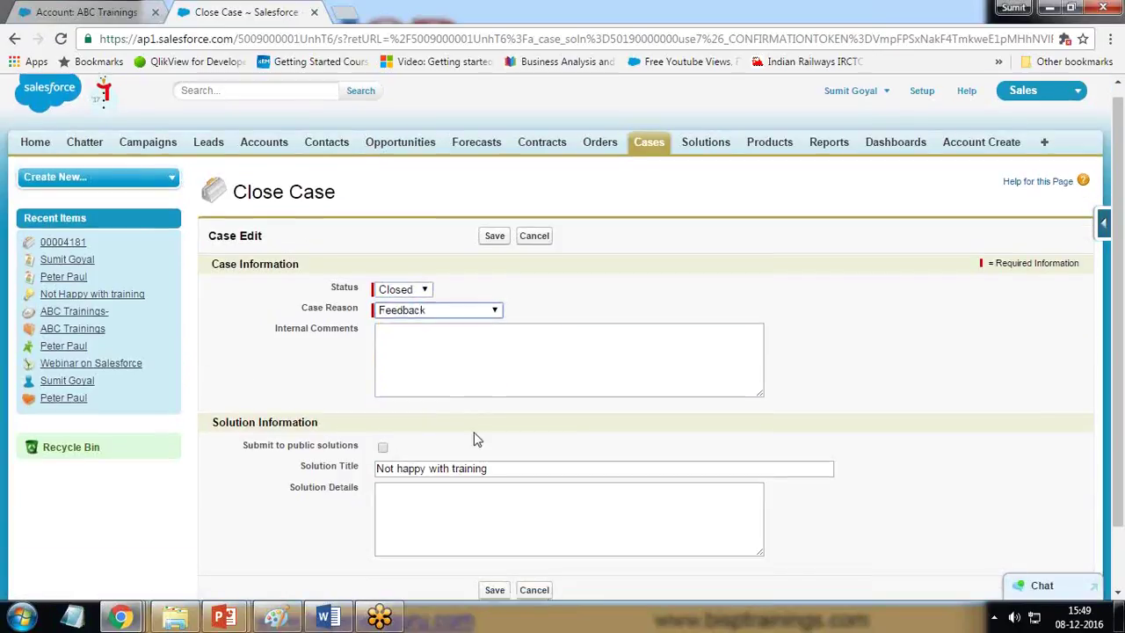
click(383, 376)
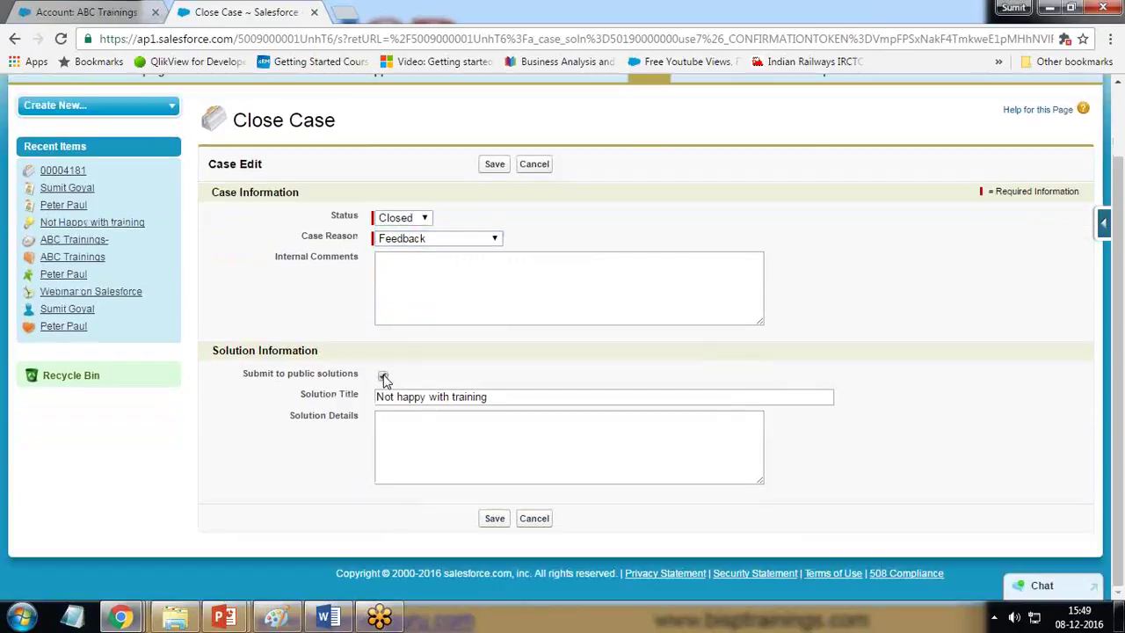
click(464, 435)
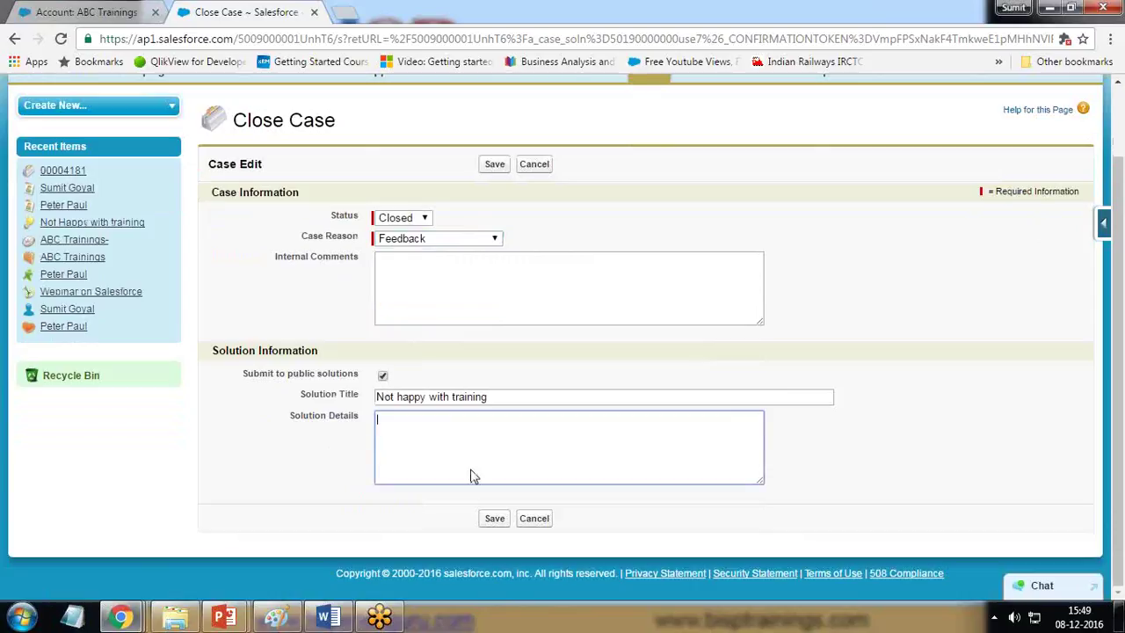
click(492, 518)
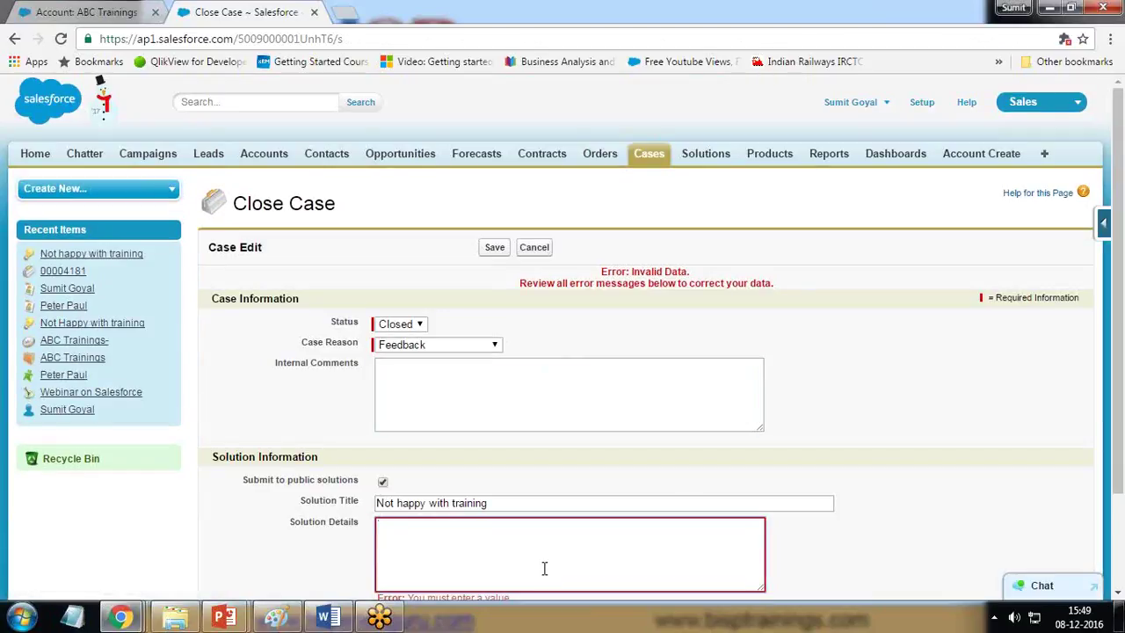
text(Can retake training)
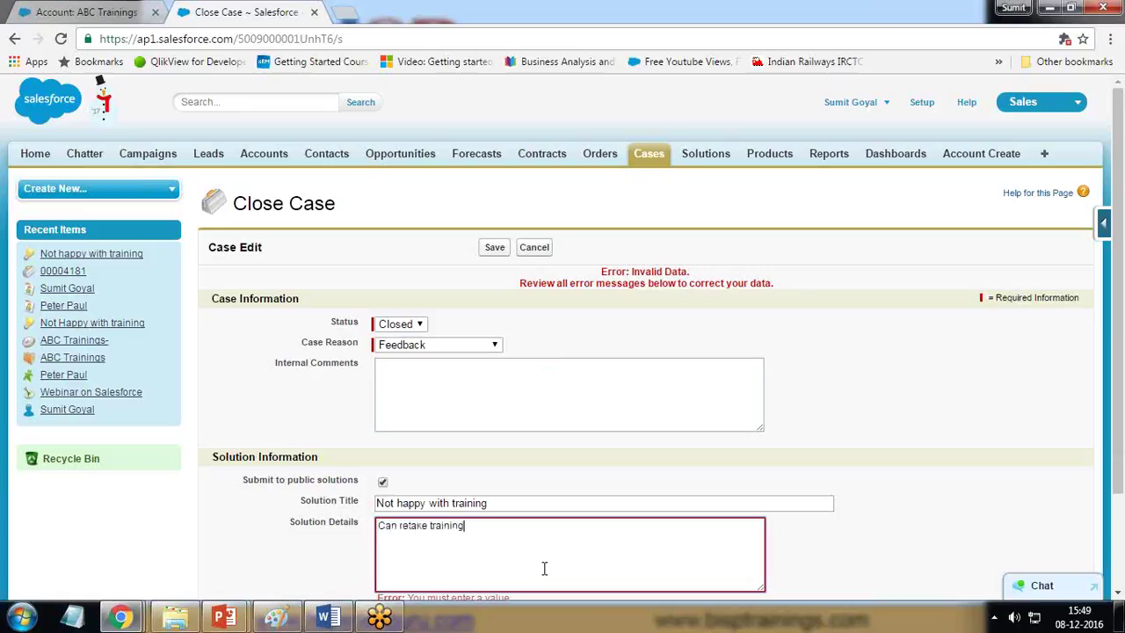
scroll(422, 527, down, 2)
click(497, 519)
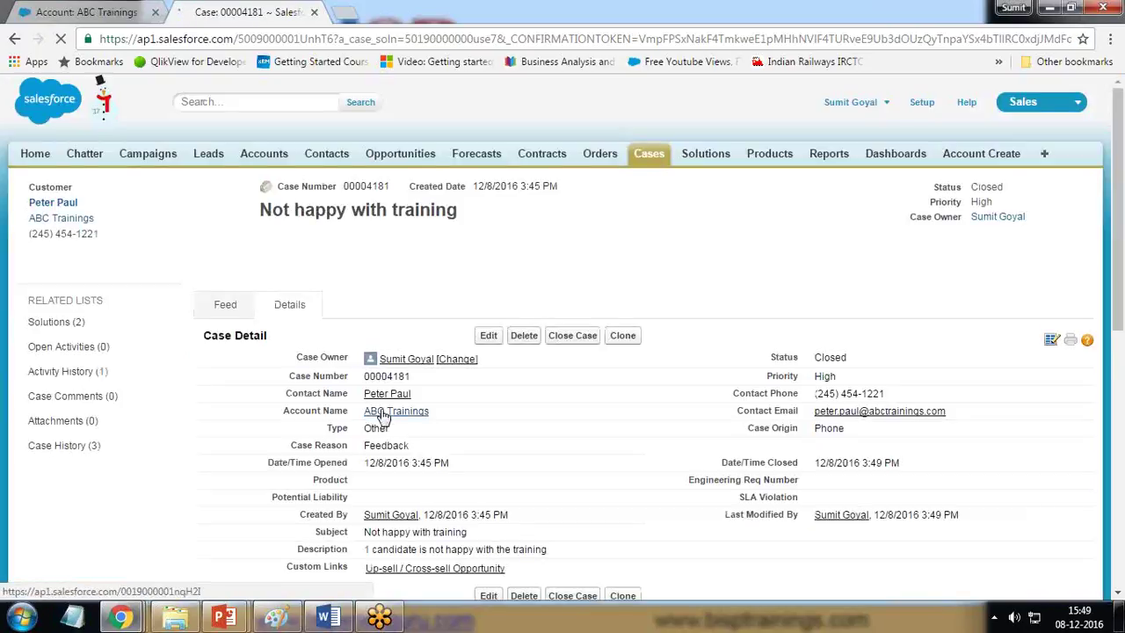
mouse_move(383, 416)
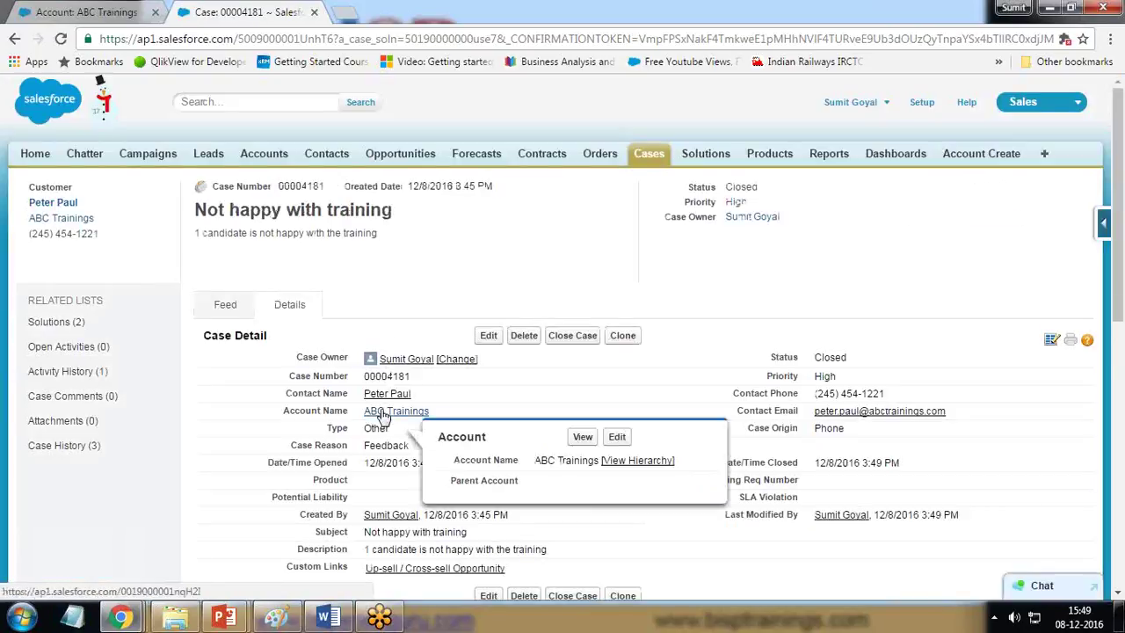
scroll(527, 311, down, 7)
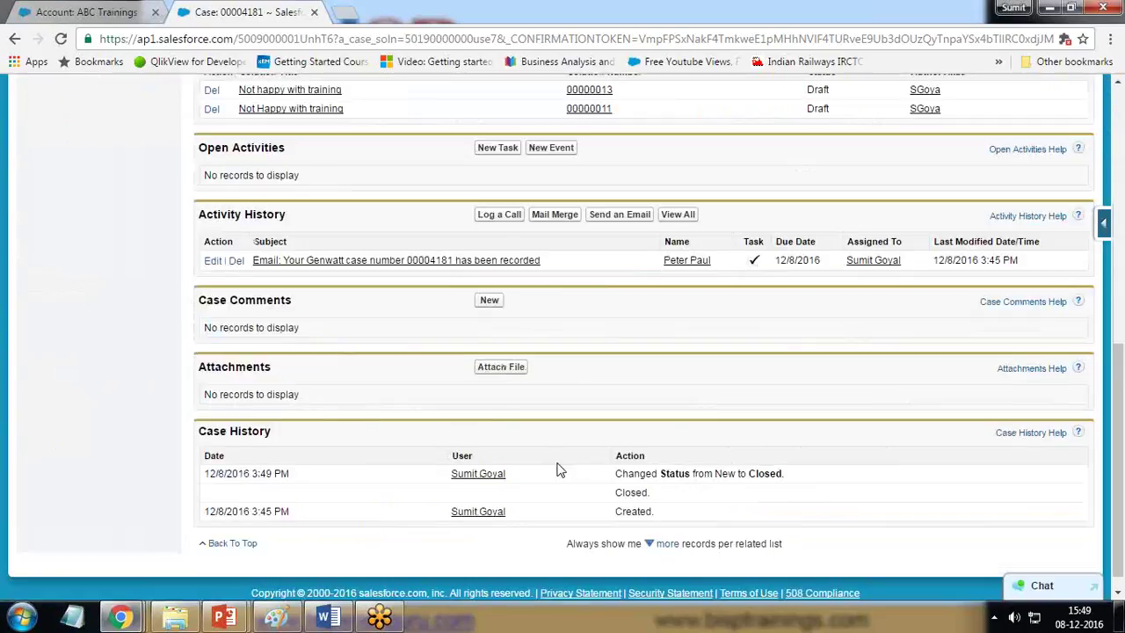
scroll(557, 467, up, 3)
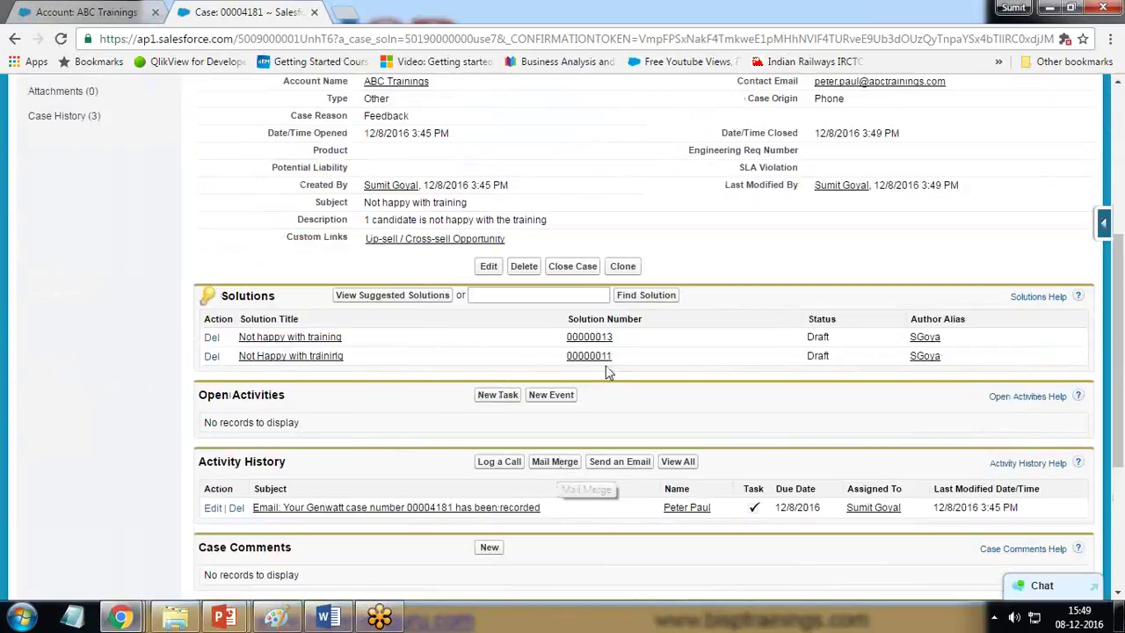
scroll(668, 374, up, 4)
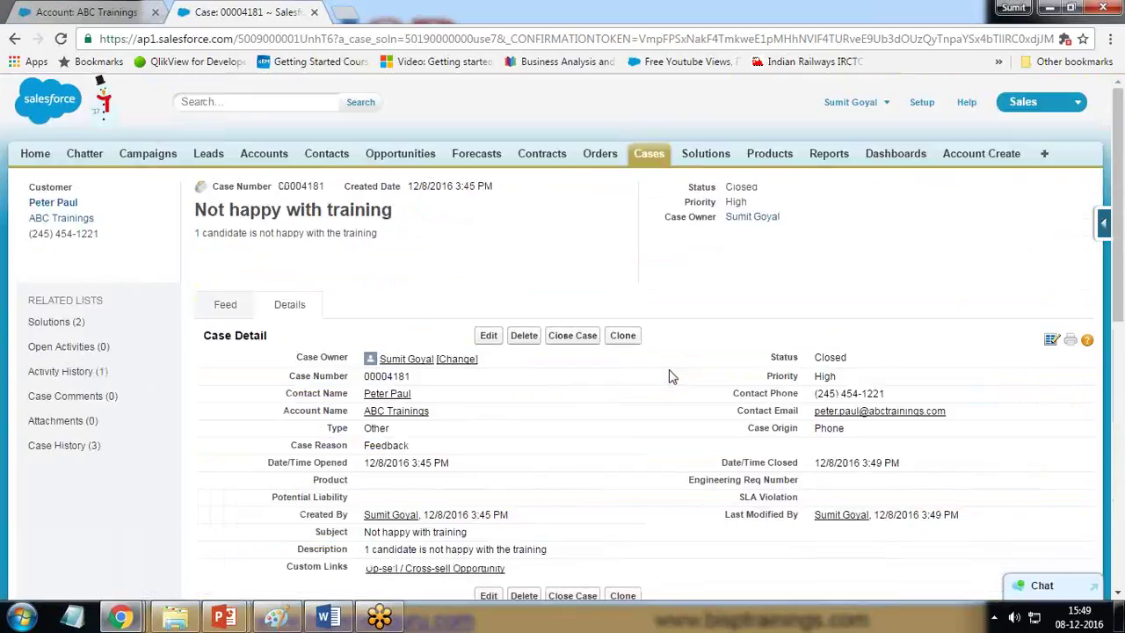